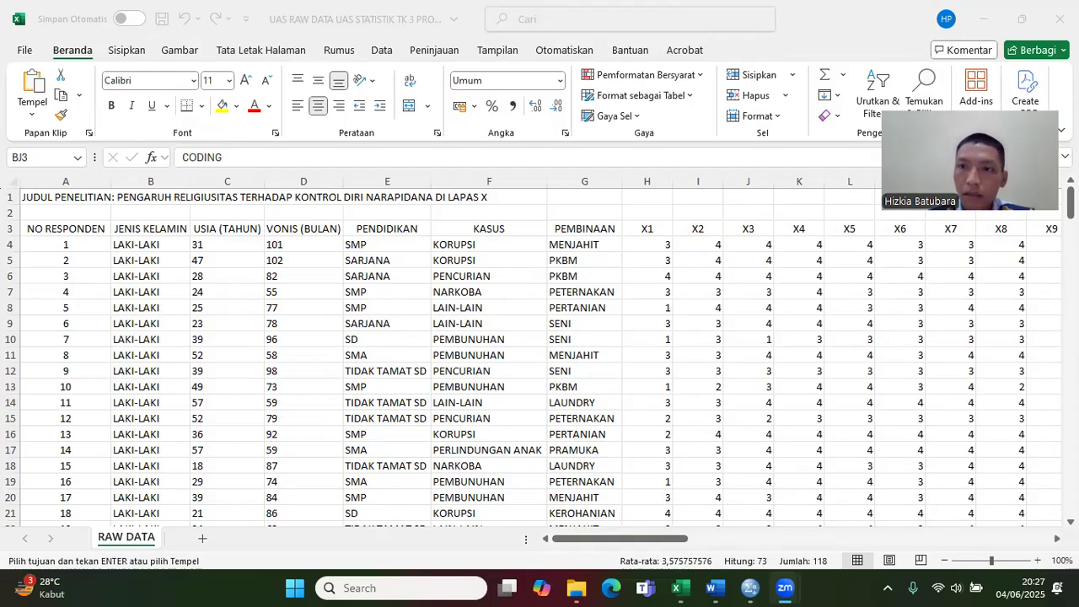
Step: Examine the CODING table beyond the response data and compare it with the respondents' JENIS KELAMIN entries
{"action": "key", "text": "alt+Tab"}
{"action": "mouse_move", "coordinate": [1070, 202]}
{"action": "left_mouse_down"}
{"action": "mouse_move", "coordinate": [1070, 494]}
{"action": "mouse_move", "coordinate": [1070, 203]}
{"action": "left_mouse_up"}
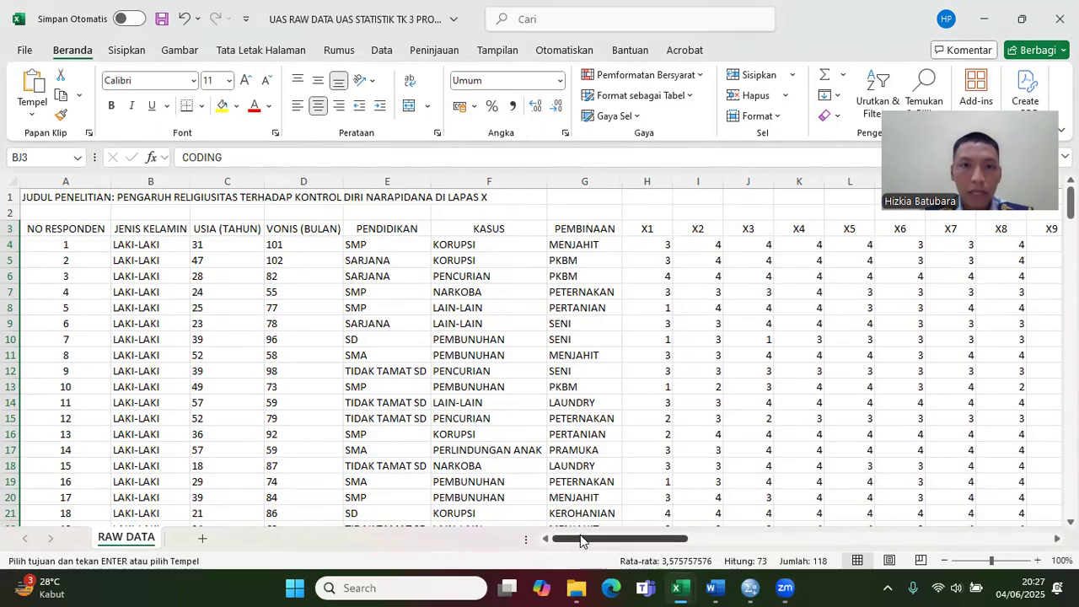
{"action": "left_click_drag", "start_coordinate": [581, 540], "coordinate": [944, 581]}
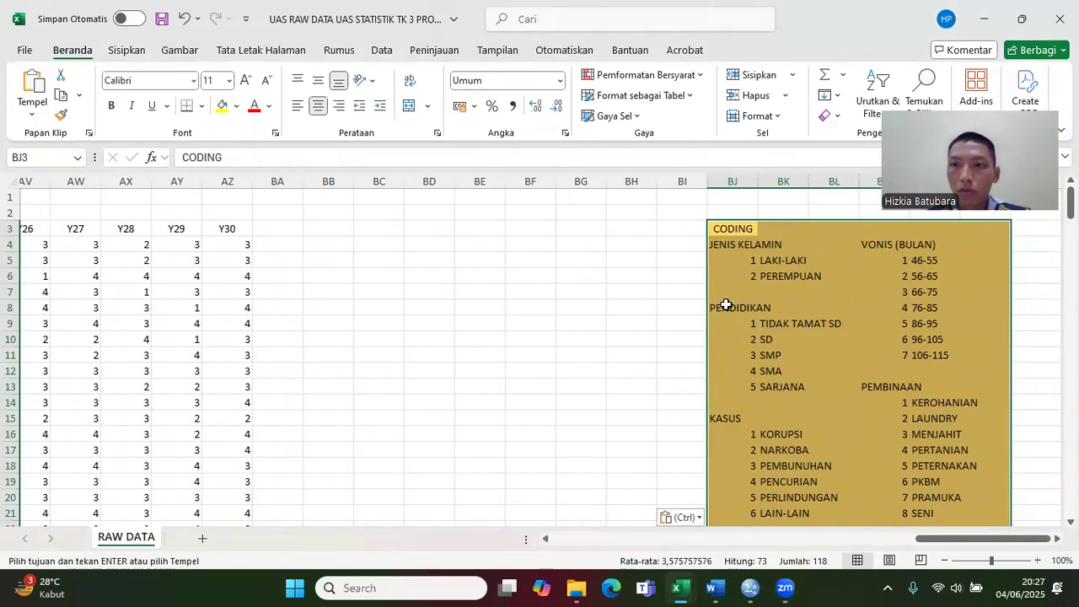
{"action": "left_click_drag", "start_coordinate": [953, 539], "coordinate": [185, 267]}
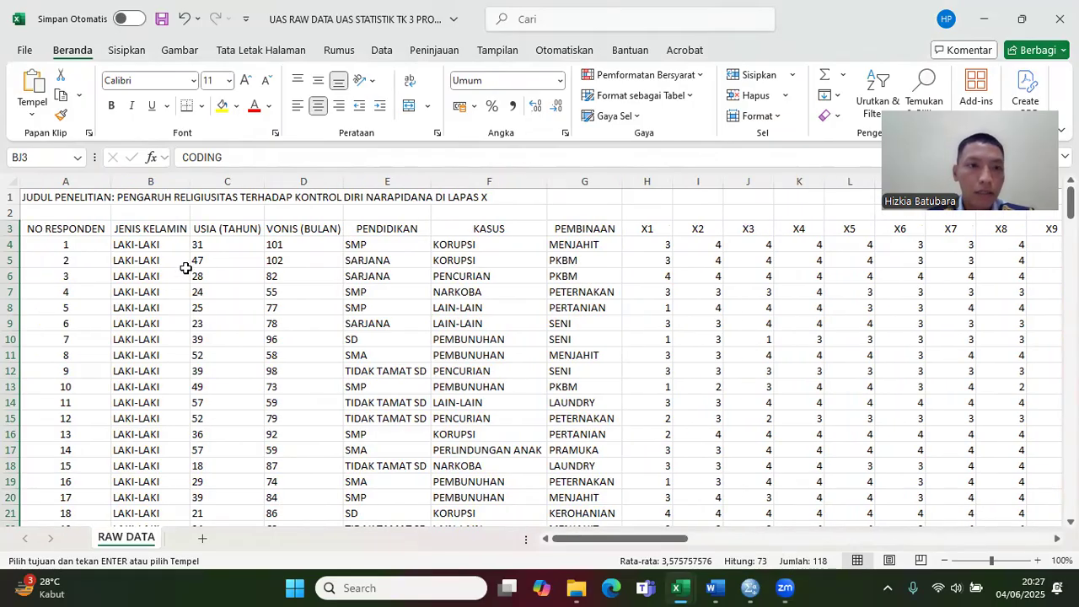
{"action": "left_click", "coordinate": [163, 248]}
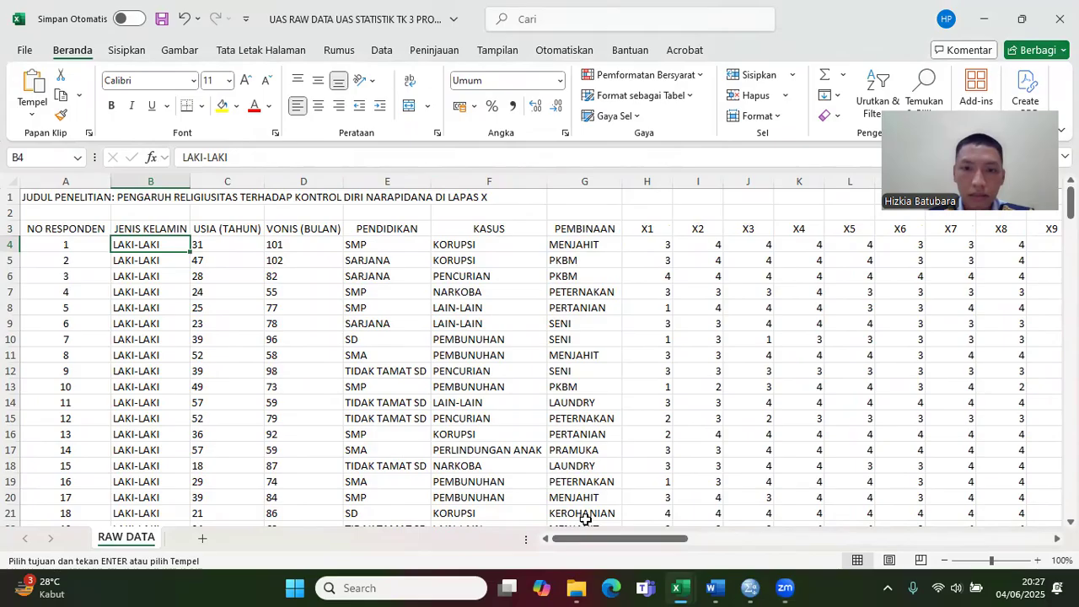
{"action": "left_click_drag", "start_coordinate": [602, 541], "coordinate": [975, 549]}
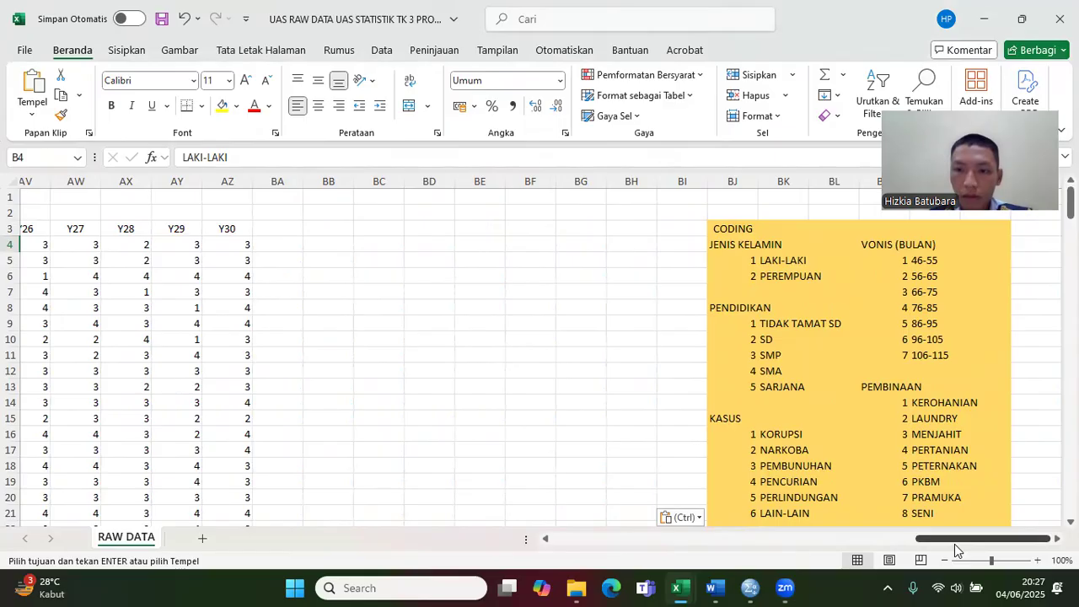
{"action": "left_click_drag", "start_coordinate": [949, 544], "coordinate": [564, 536]}
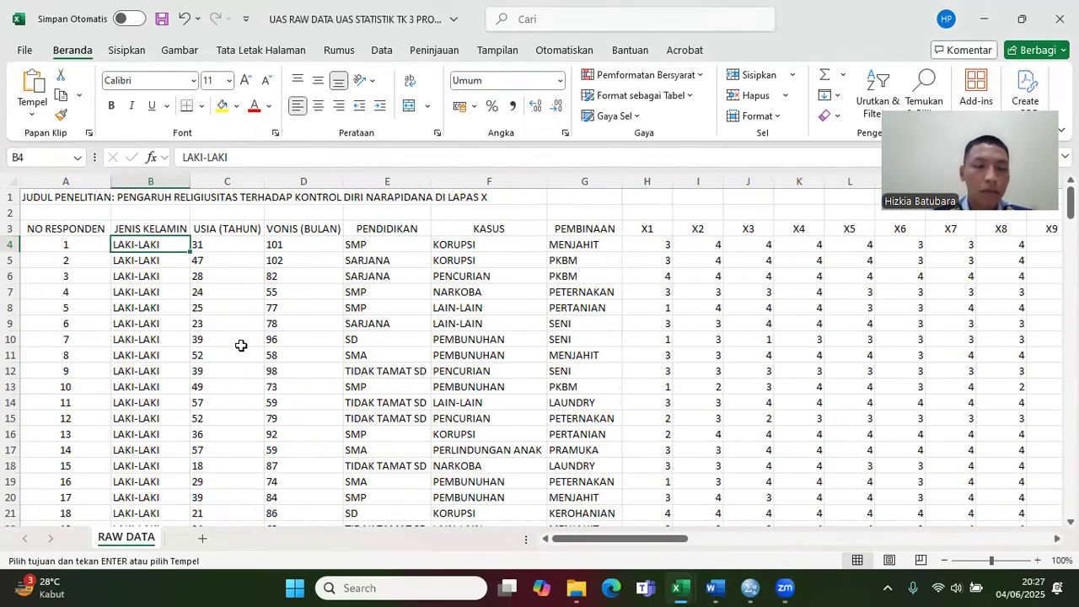
Step: Insert a blank column before USIA (TAHUN) and another before VONIS (BULAN)
{"action": "left_click", "coordinate": [218, 181]}
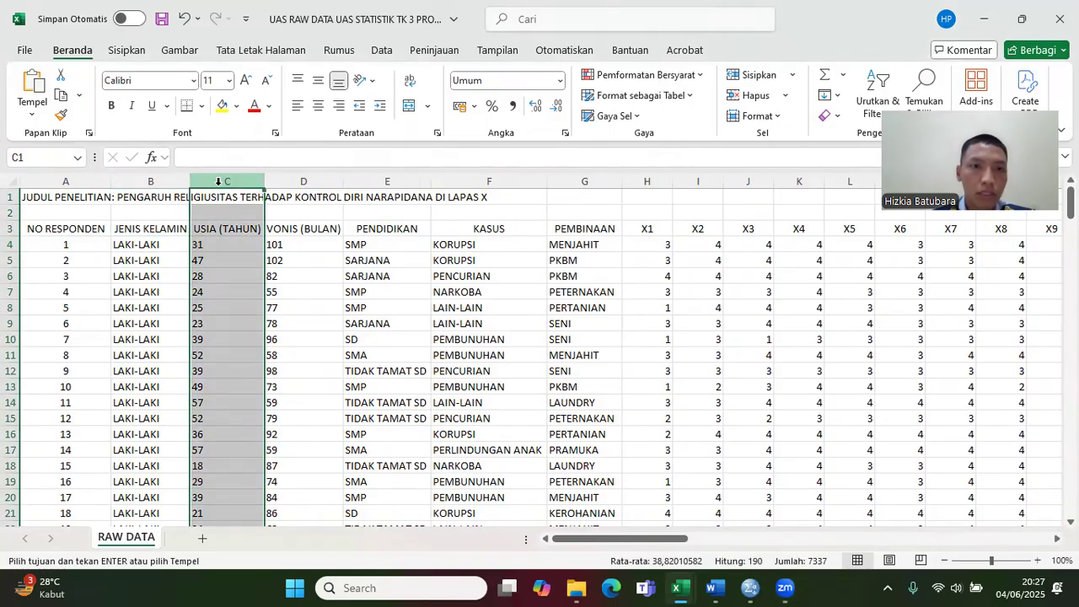
{"action": "right_click", "coordinate": [220, 185]}
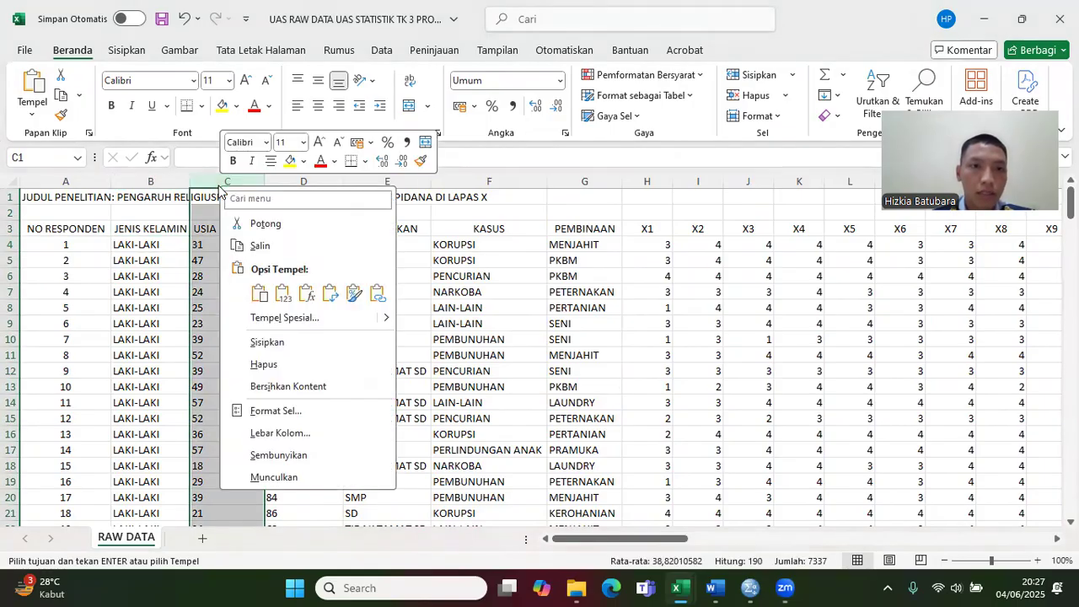
{"action": "left_click", "coordinate": [295, 343]}
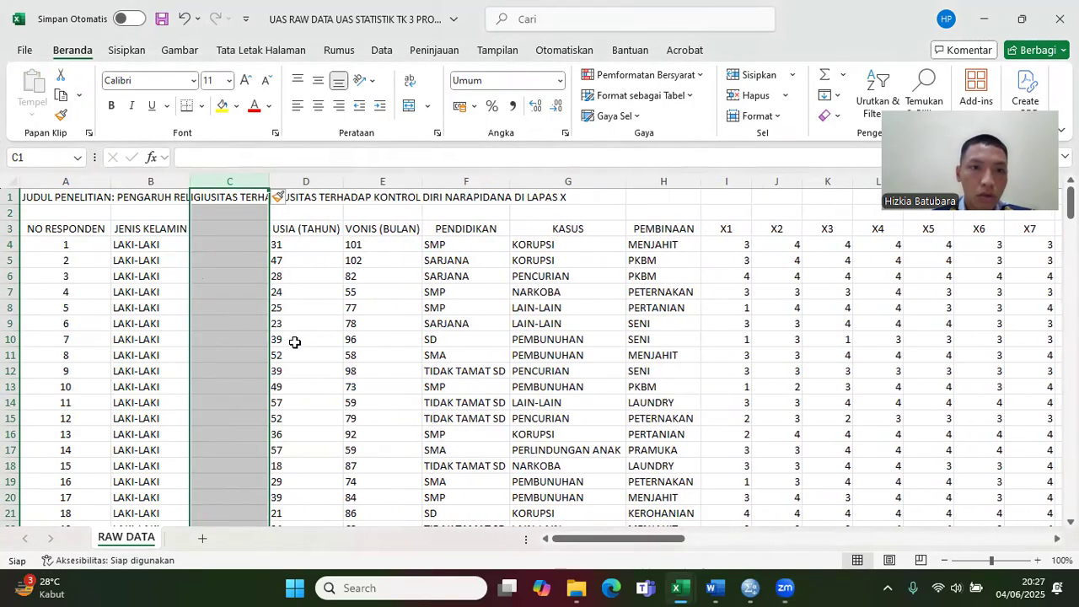
{"action": "left_click", "coordinate": [327, 180]}
{"action": "left_click", "coordinate": [383, 181]}
{"action": "right_click", "coordinate": [395, 182]}
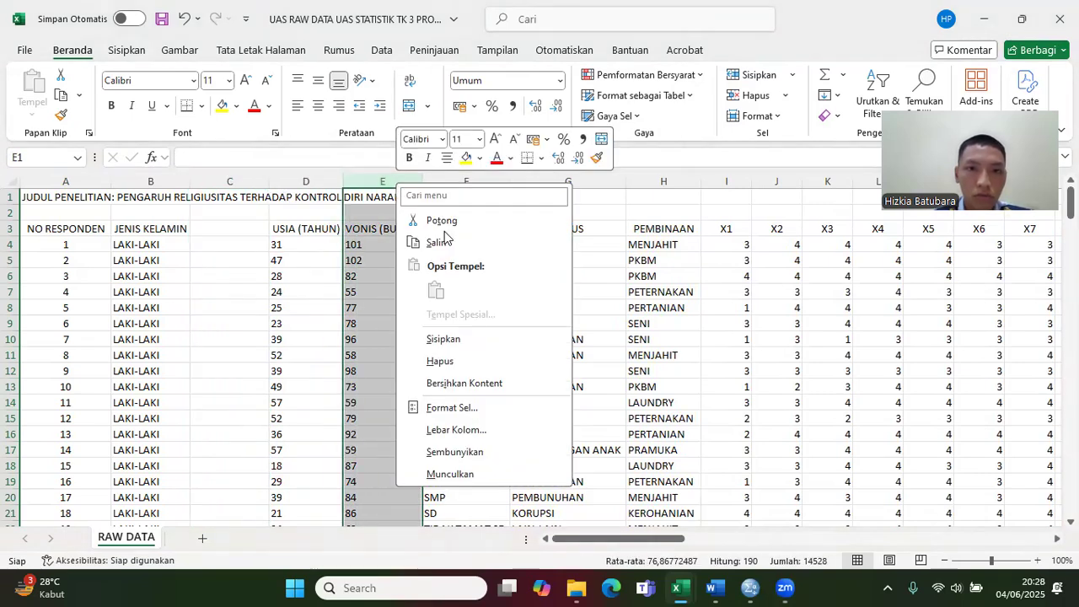
{"action": "left_click", "coordinate": [444, 338]}
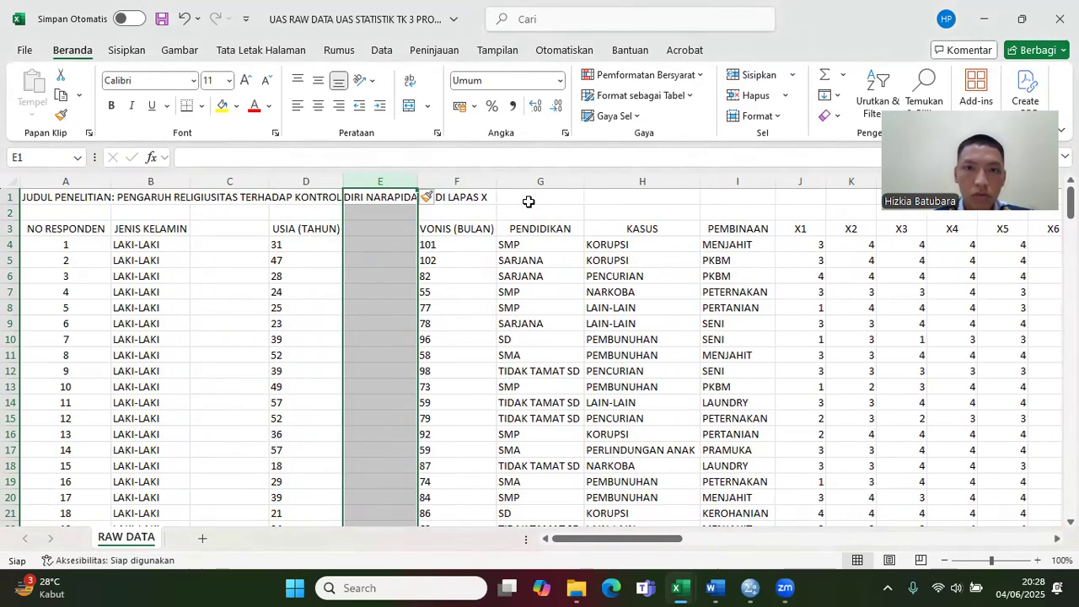
Step: Insert a blank column before PENDIDIKAN and another before KASUS
{"action": "left_click", "coordinate": [532, 180]}
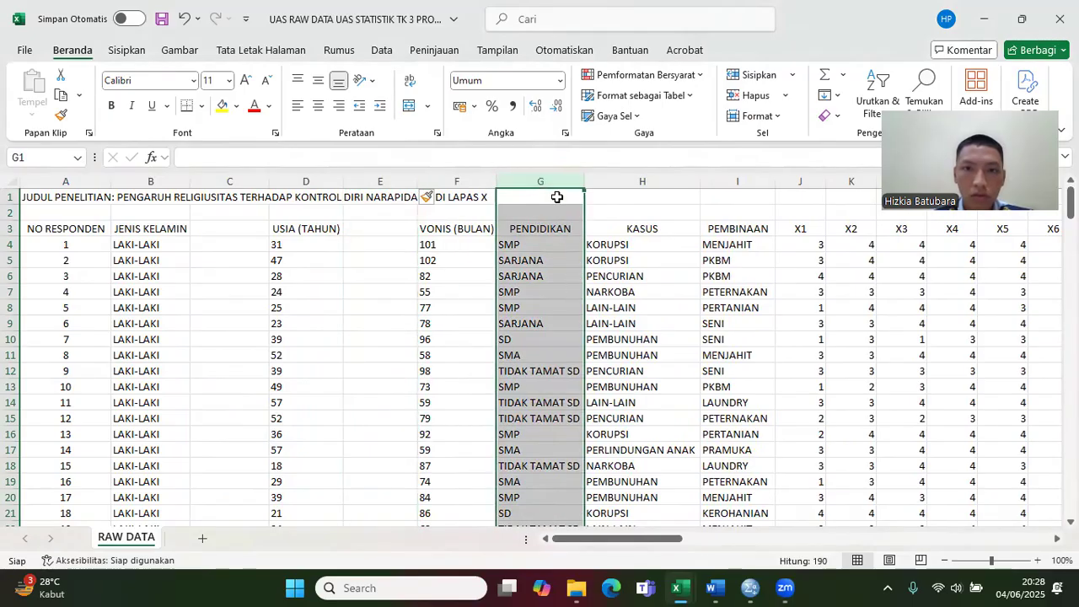
{"action": "right_click", "coordinate": [549, 179]}
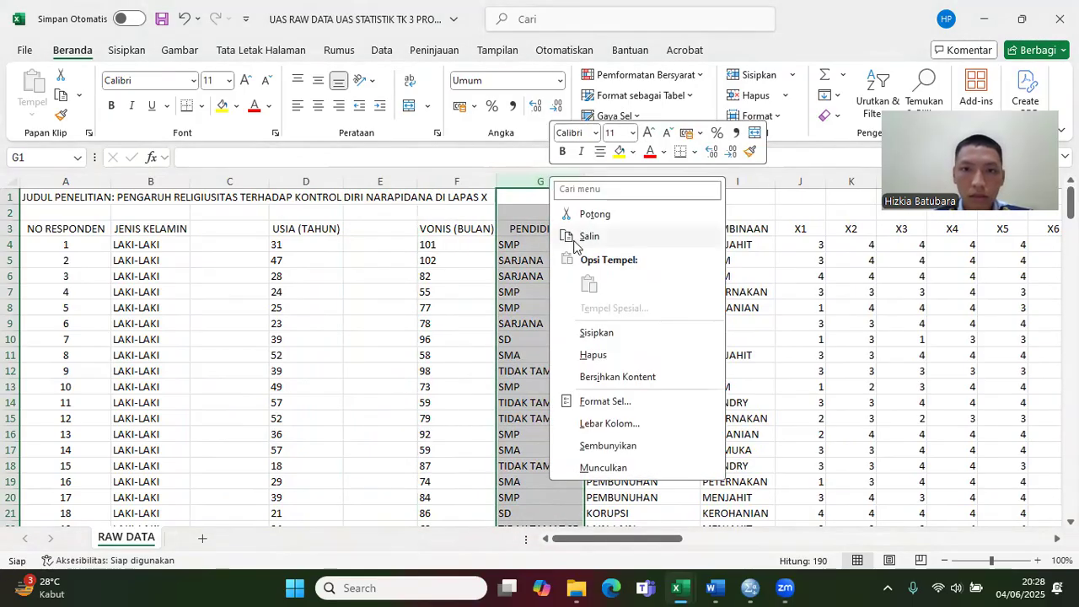
{"action": "left_click", "coordinate": [594, 333]}
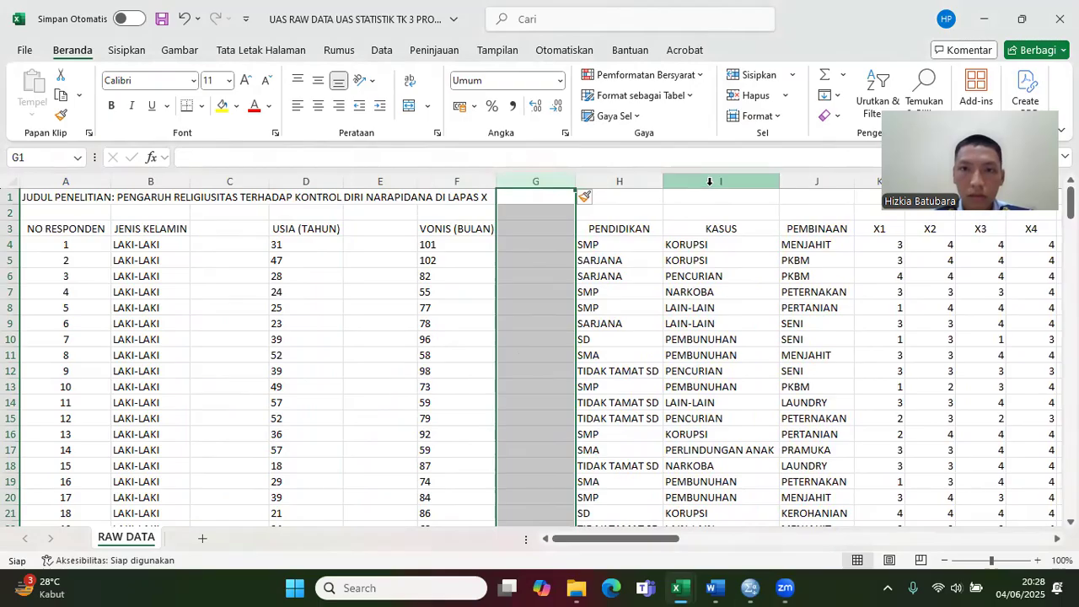
{"action": "left_click", "coordinate": [713, 182]}
{"action": "right_click", "coordinate": [713, 182]}
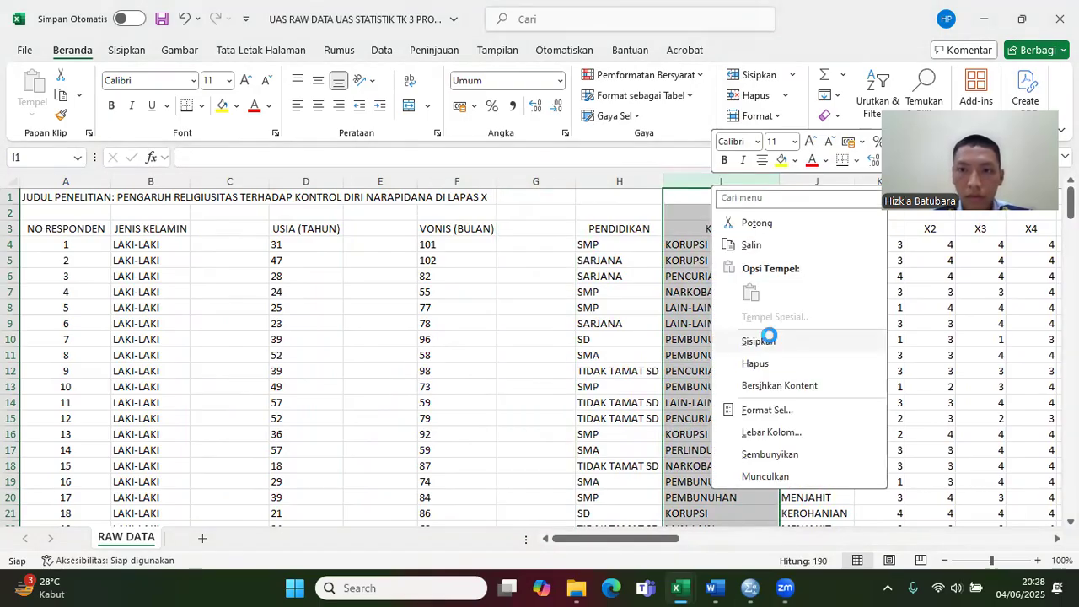
{"action": "left_click", "coordinate": [768, 342]}
Step: Insert a blank column before PEMBINAAN and another between PEMBINAAN and X1
{"action": "left_click_drag", "start_coordinate": [637, 540], "coordinate": [676, 542]}
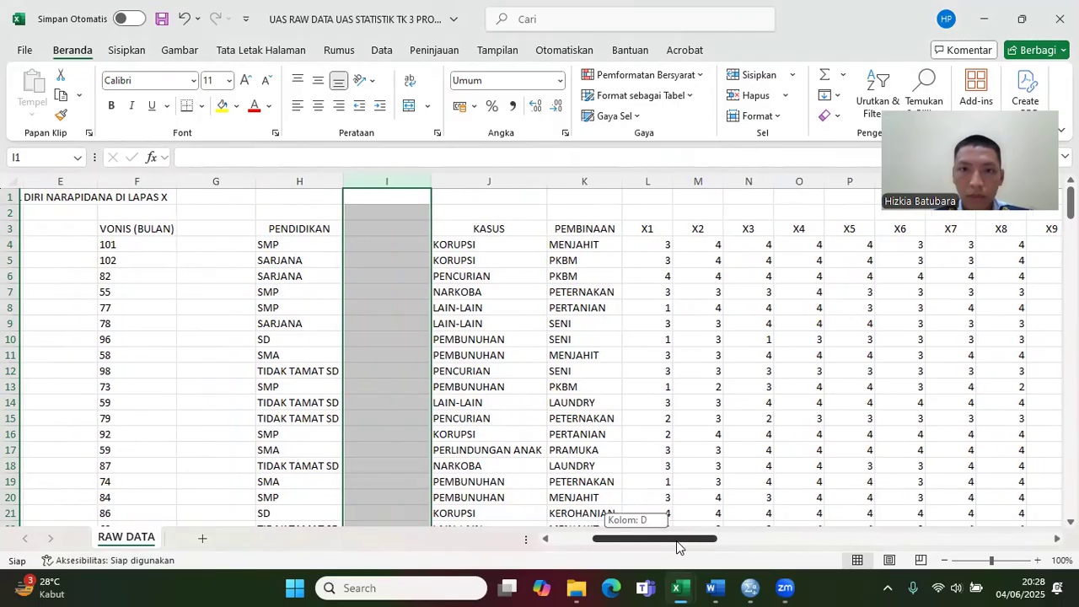
{"action": "left_click", "coordinate": [585, 183]}
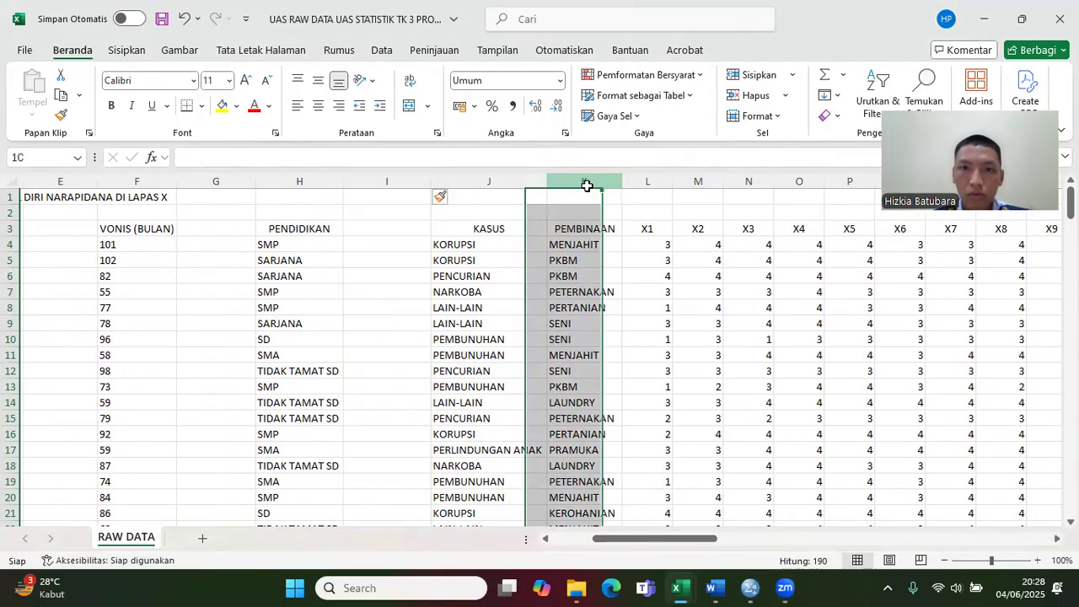
{"action": "right_click", "coordinate": [587, 188]}
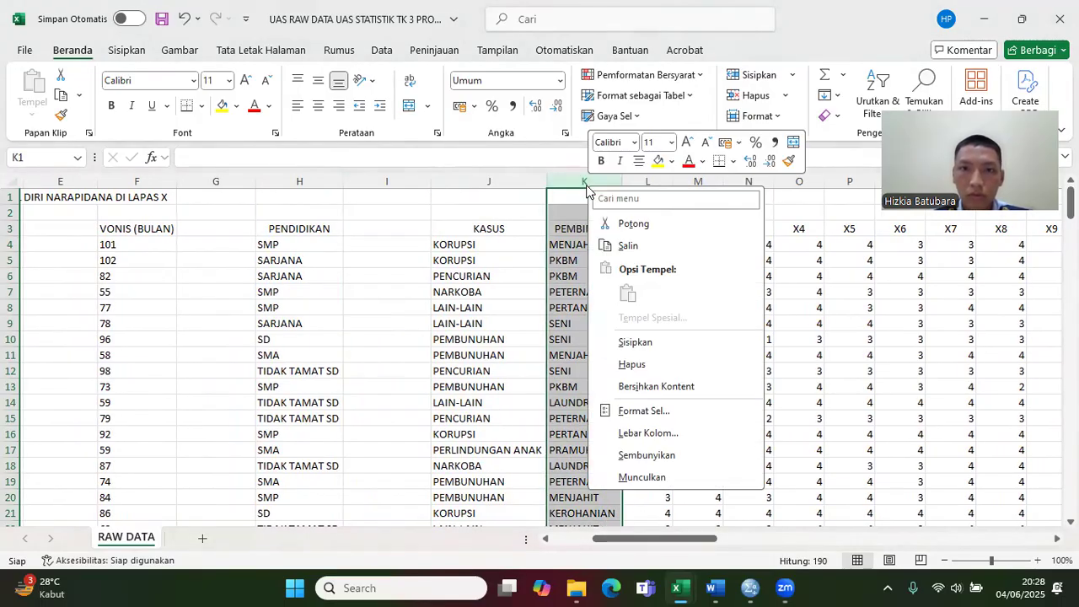
{"action": "left_click", "coordinate": [635, 342]}
{"action": "left_click_drag", "start_coordinate": [643, 542], "coordinate": [661, 542]}
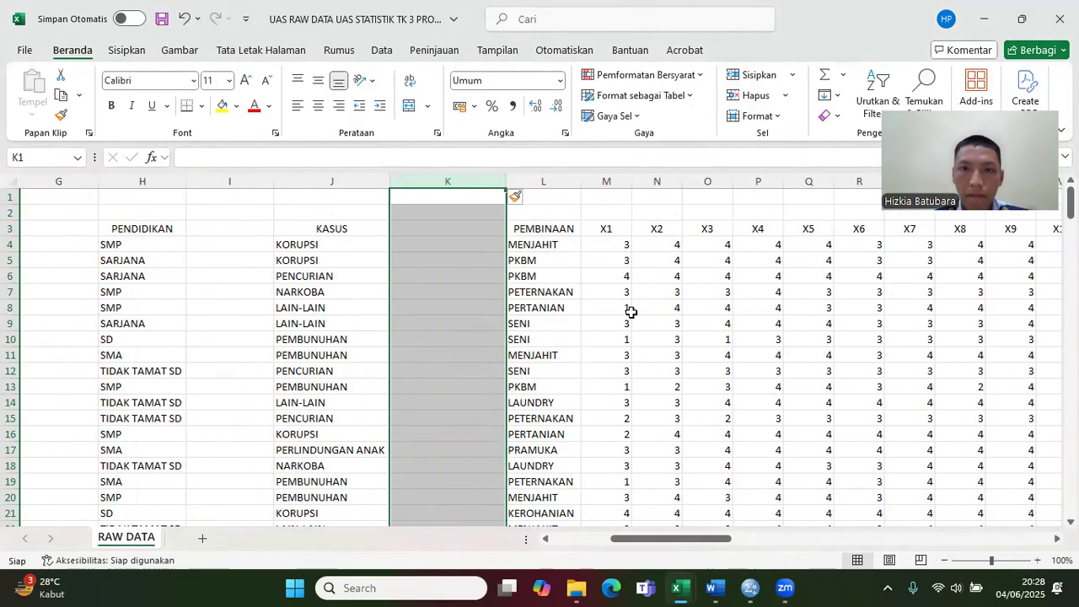
{"action": "left_click", "coordinate": [606, 183]}
{"action": "right_click", "coordinate": [607, 187]}
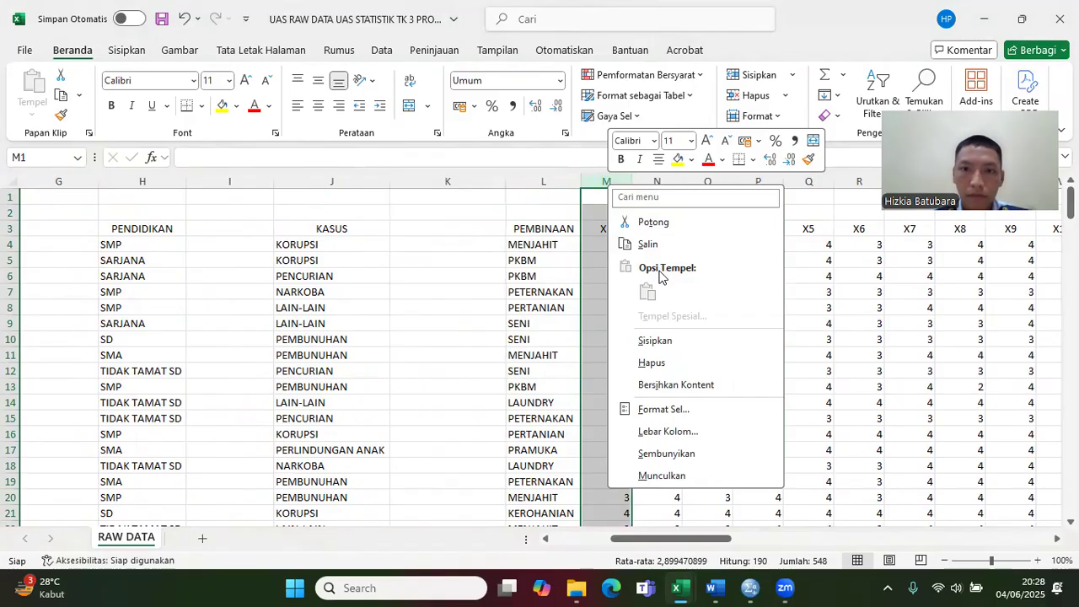
{"action": "left_click", "coordinate": [648, 340]}
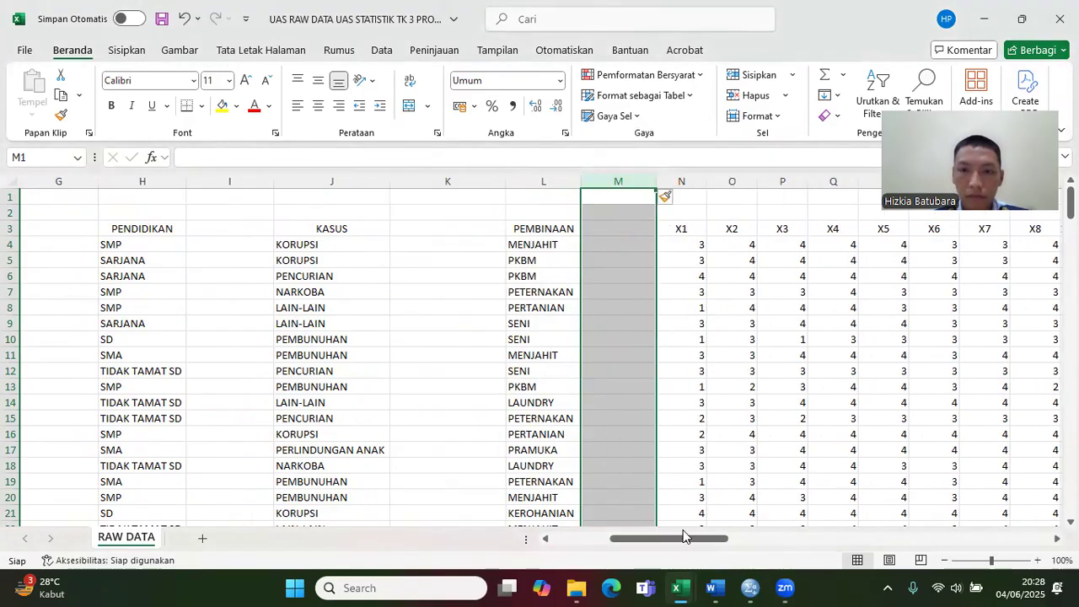
Step: Enter the gender code 1 in C4 and fill it down the column for all respondents
{"action": "left_click_drag", "start_coordinate": [683, 542], "coordinate": [512, 543]}
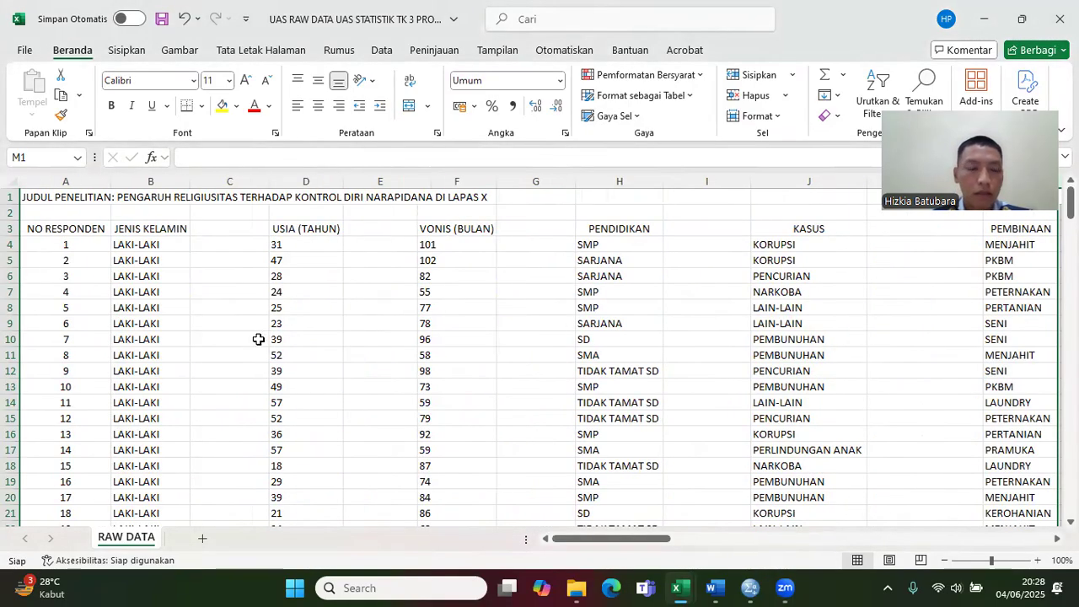
{"action": "left_click", "coordinate": [215, 248]}
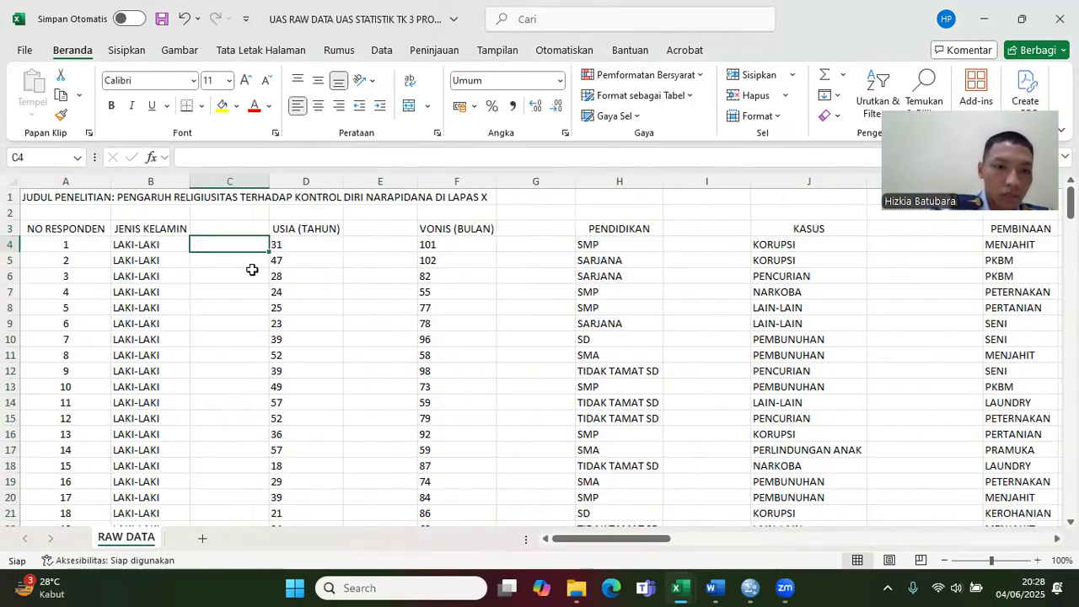
{"action": "type", "text": "1"}
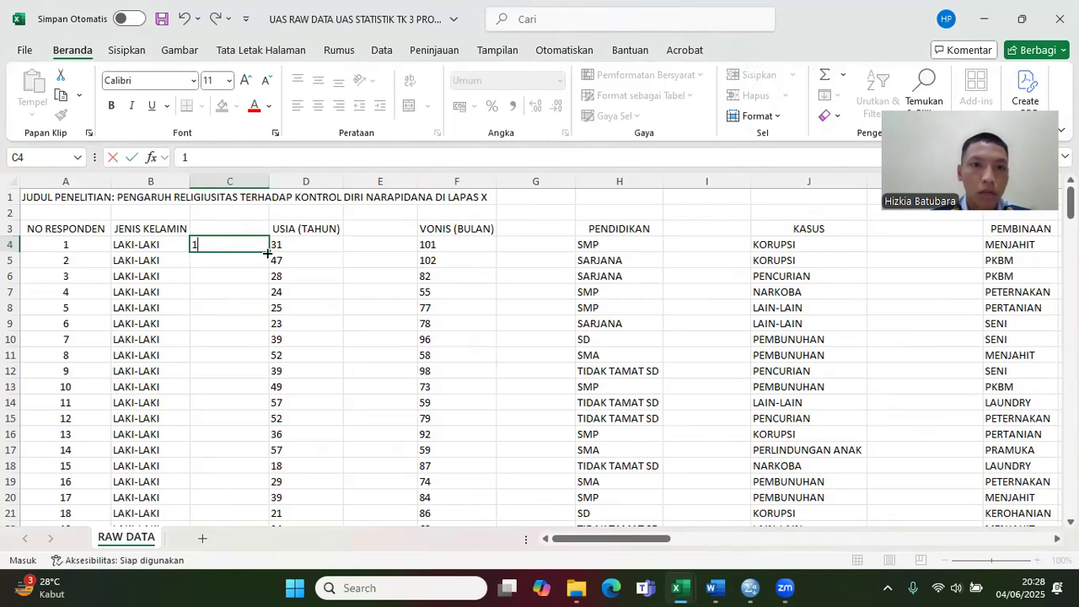
{"action": "double_click", "coordinate": [267, 252]}
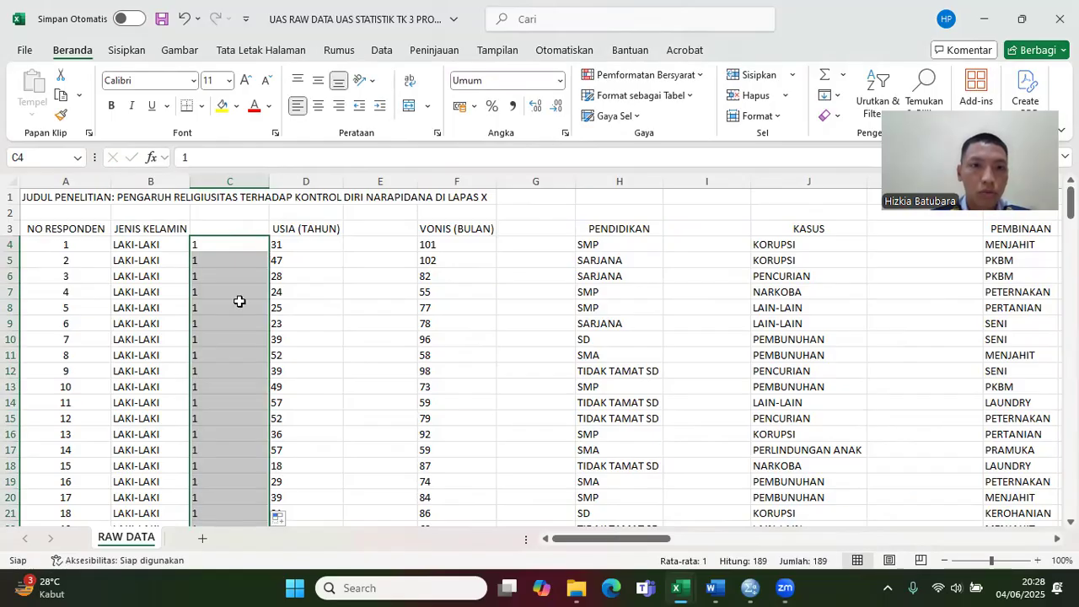
Step: Look up respondent 1's age in the UMUR coding ranges and enter code 3 in E4
{"action": "left_click", "coordinate": [371, 253]}
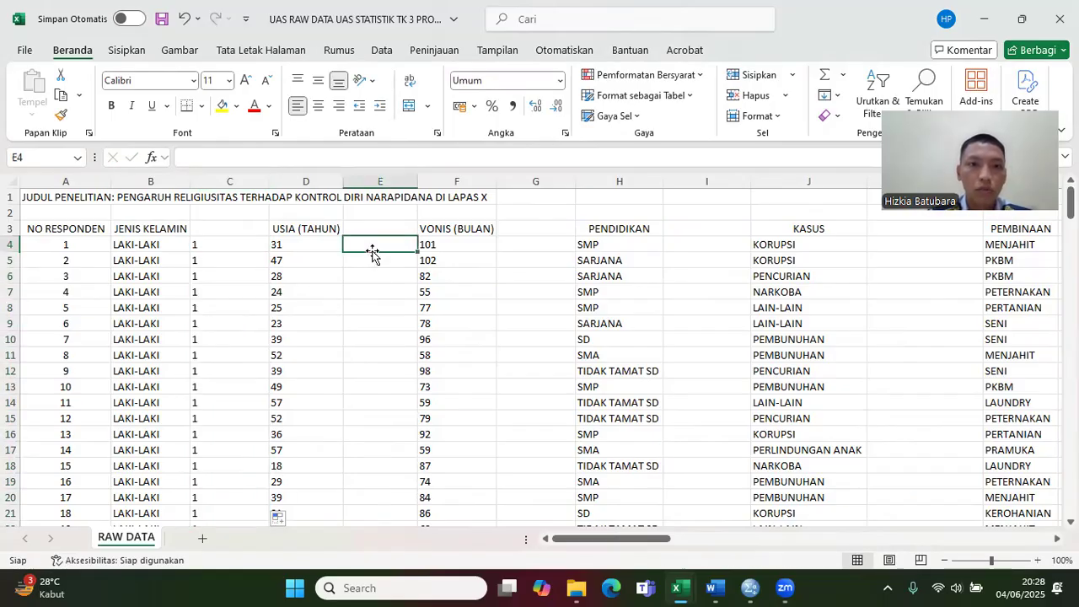
{"action": "left_click", "coordinate": [320, 251]}
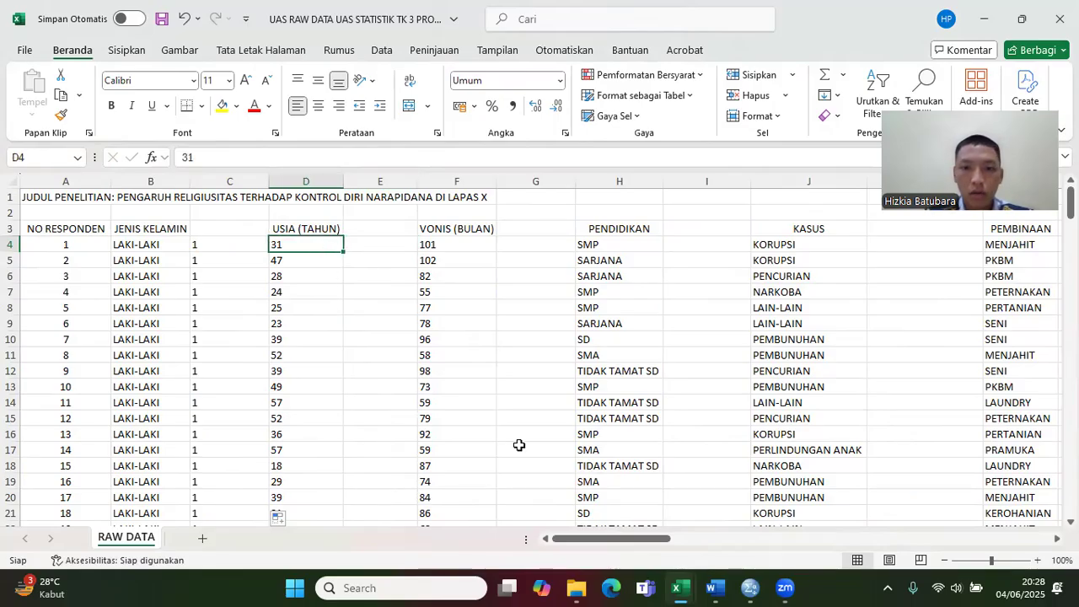
{"action": "left_click_drag", "start_coordinate": [600, 539], "coordinate": [1004, 518]}
{"action": "left_click_drag", "start_coordinate": [1071, 204], "coordinate": [1071, 229]}
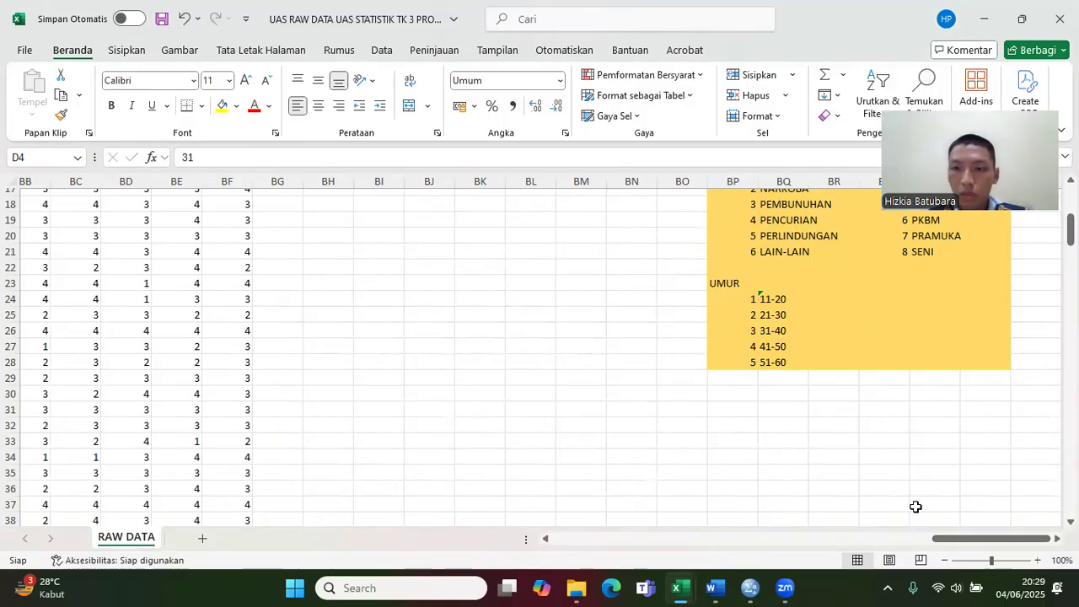
{"action": "left_click_drag", "start_coordinate": [936, 539], "coordinate": [1070, 199]}
{"action": "left_click", "coordinate": [391, 247]}
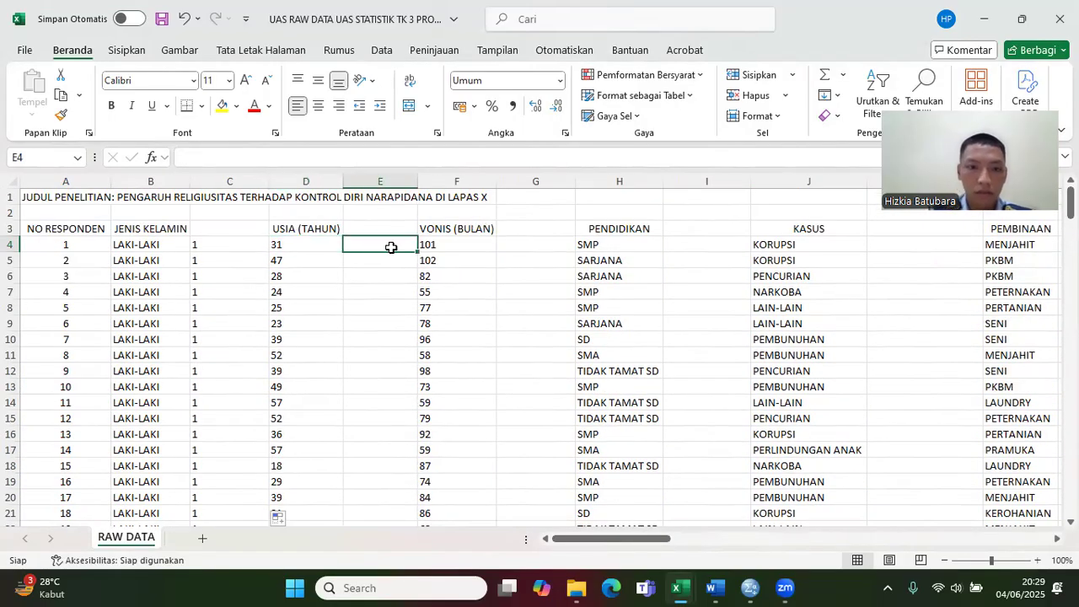
{"action": "type", "text": "3"}
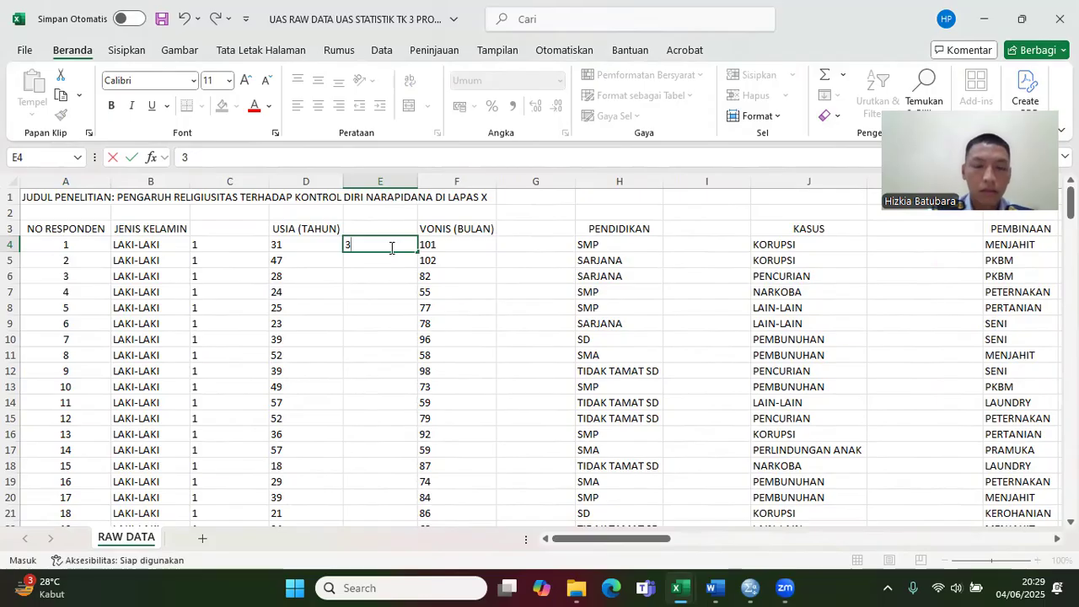
Step: Look up respondent 2's age in the UMUR coding ranges and enter code 4 in E5
{"action": "left_click", "coordinate": [314, 261]}
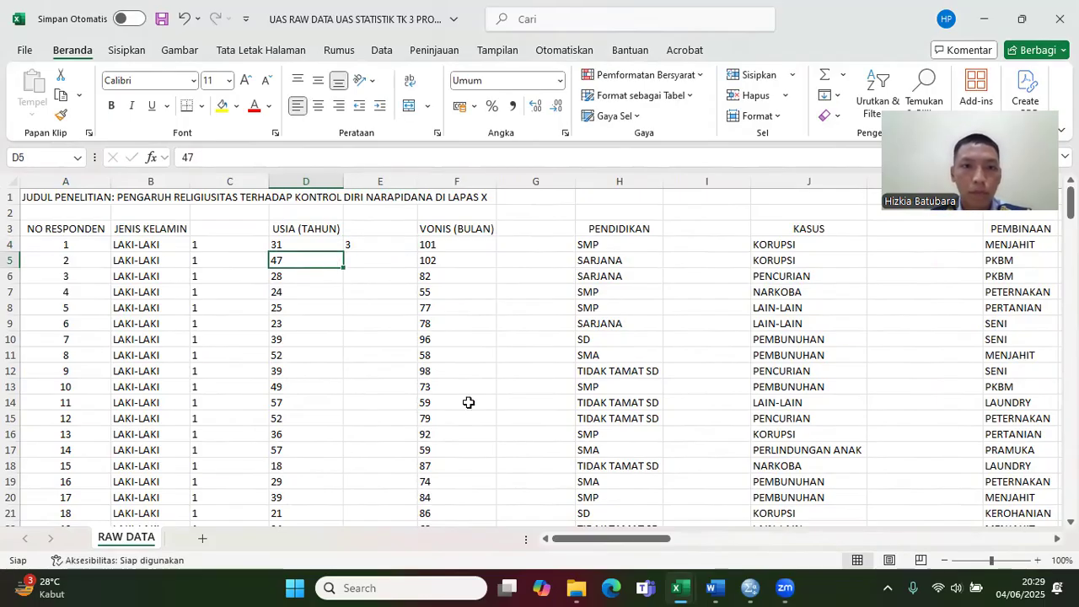
{"action": "left_click_drag", "start_coordinate": [602, 540], "coordinate": [977, 539]}
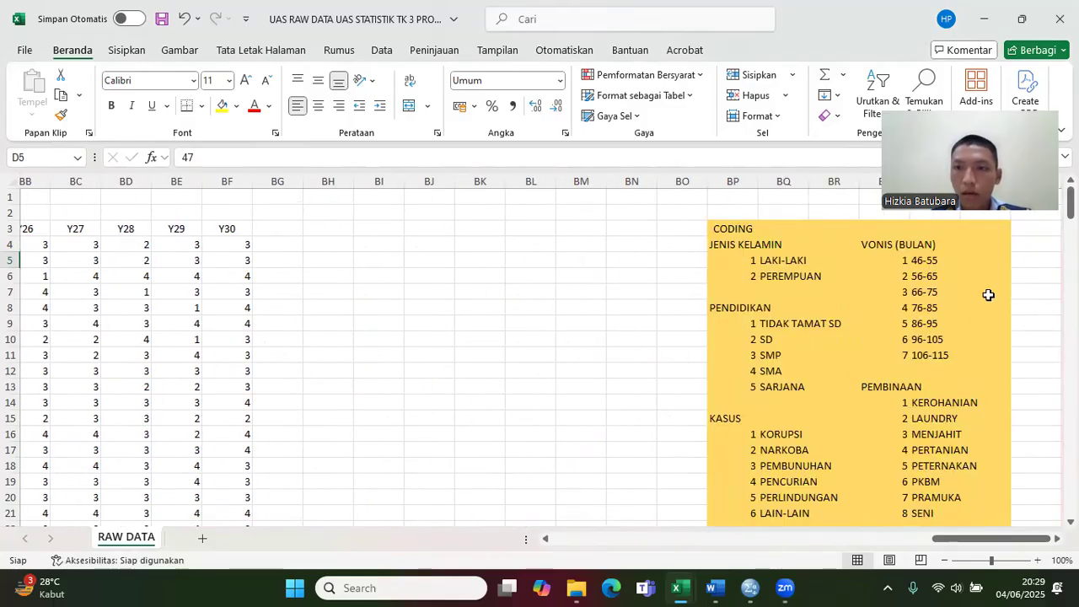
{"action": "left_click_drag", "start_coordinate": [1070, 201], "coordinate": [1071, 218]}
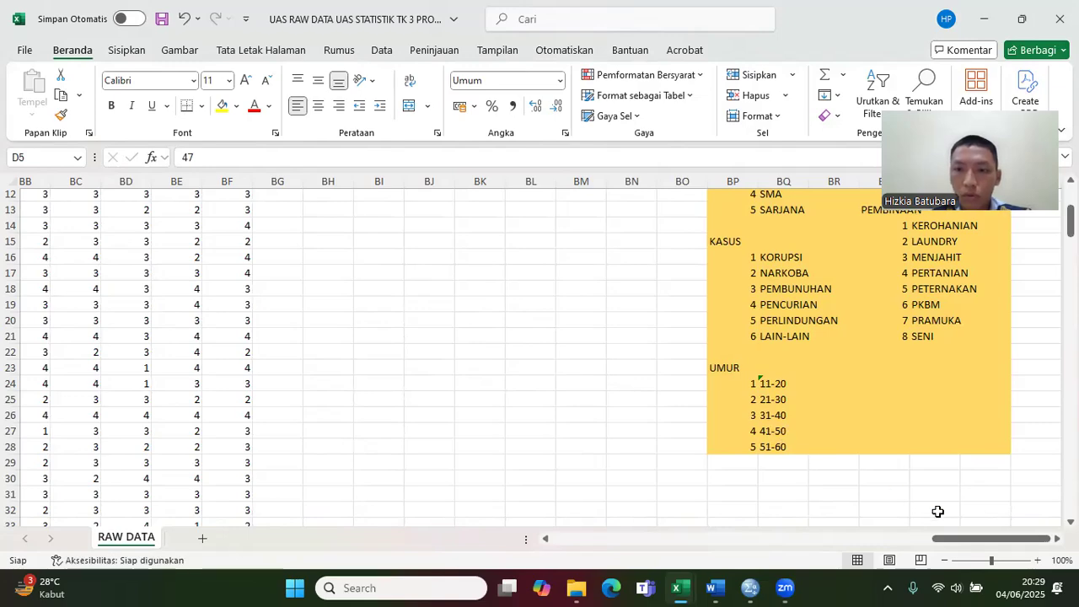
{"action": "left_click_drag", "start_coordinate": [957, 539], "coordinate": [560, 524]}
{"action": "scroll", "coordinate": [540, 354], "scroll_direction": "up", "scroll_amount": 4}
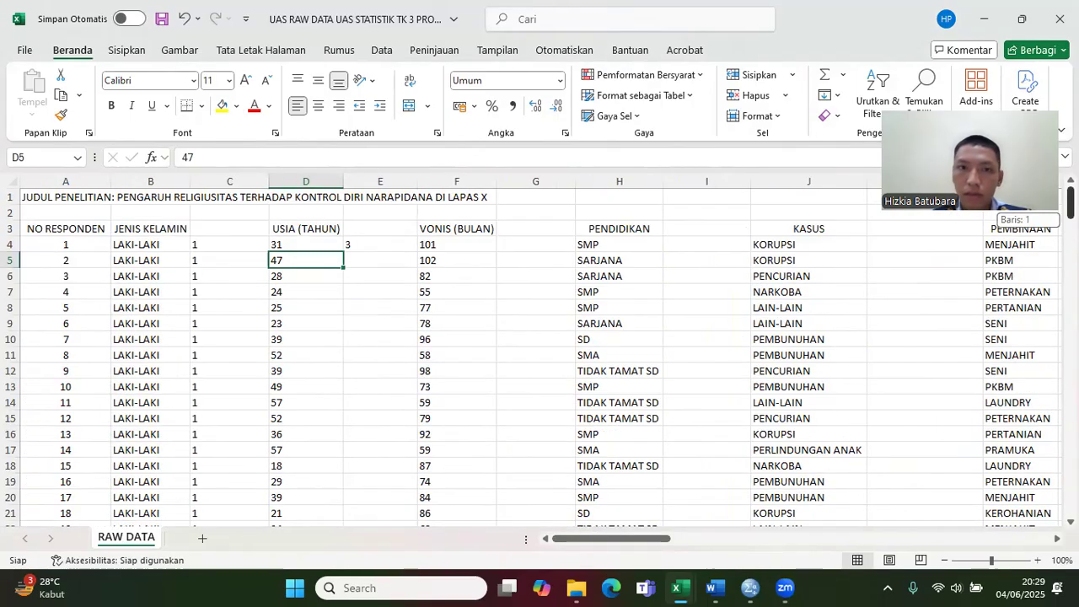
{"action": "left_click", "coordinate": [357, 263]}
{"action": "type", "text": "4"}
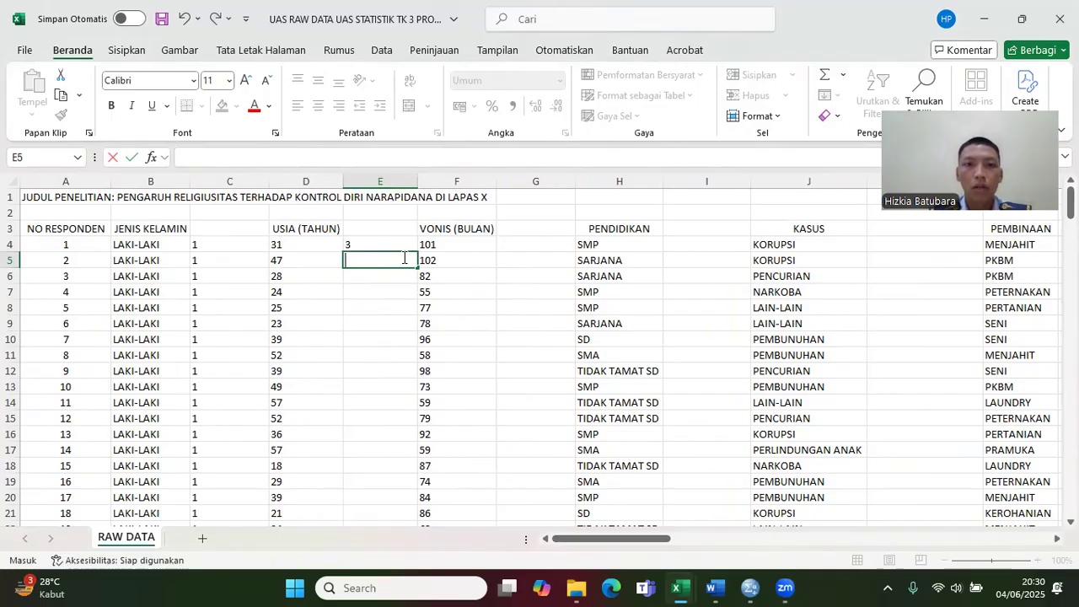
Step: Discard the code entry in E5 and clear the hand-entered age code from E4
{"action": "key", "text": "Escape"}
{"action": "left_click", "coordinate": [395, 246]}
{"action": "key", "text": "BackSpace"}
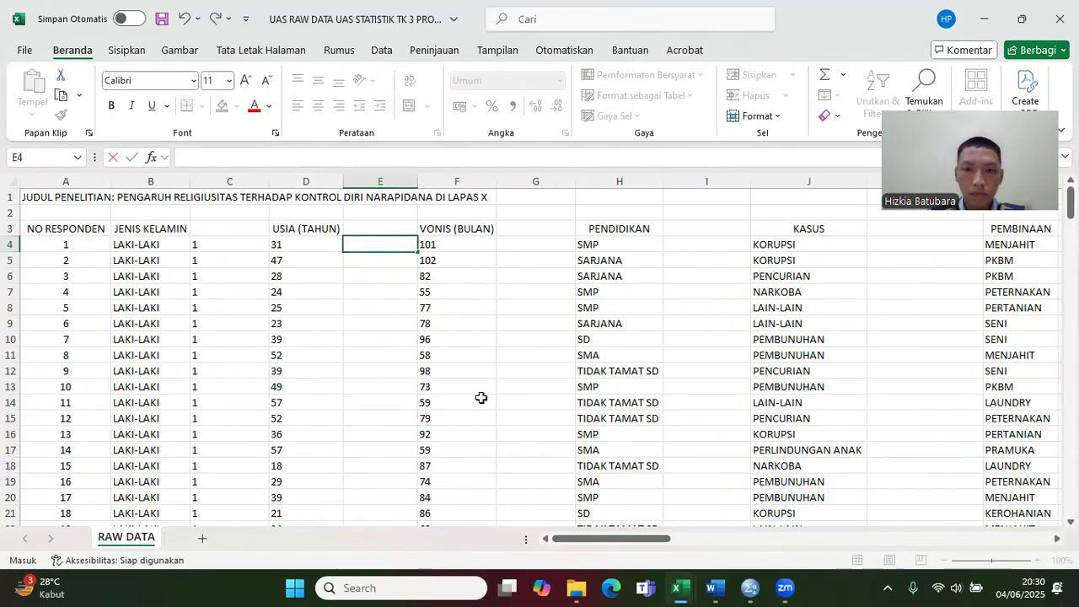
Step: Switch to the uas CODING RAW DATA workbook and copy the full age-coding IFS formula text from E4
{"action": "left_click", "coordinate": [677, 588]}
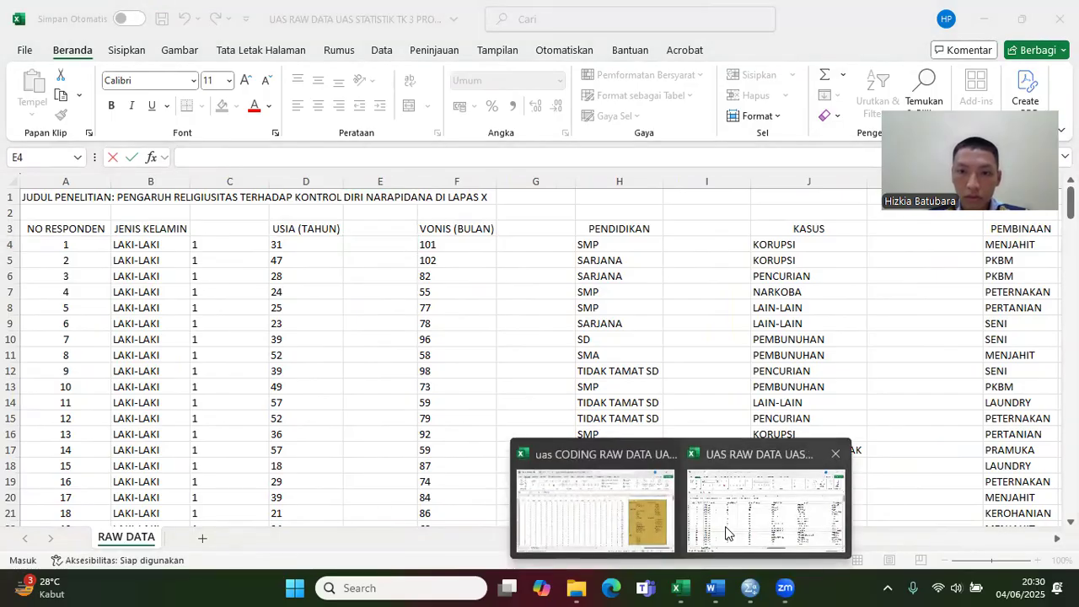
{"action": "left_click", "coordinate": [630, 529]}
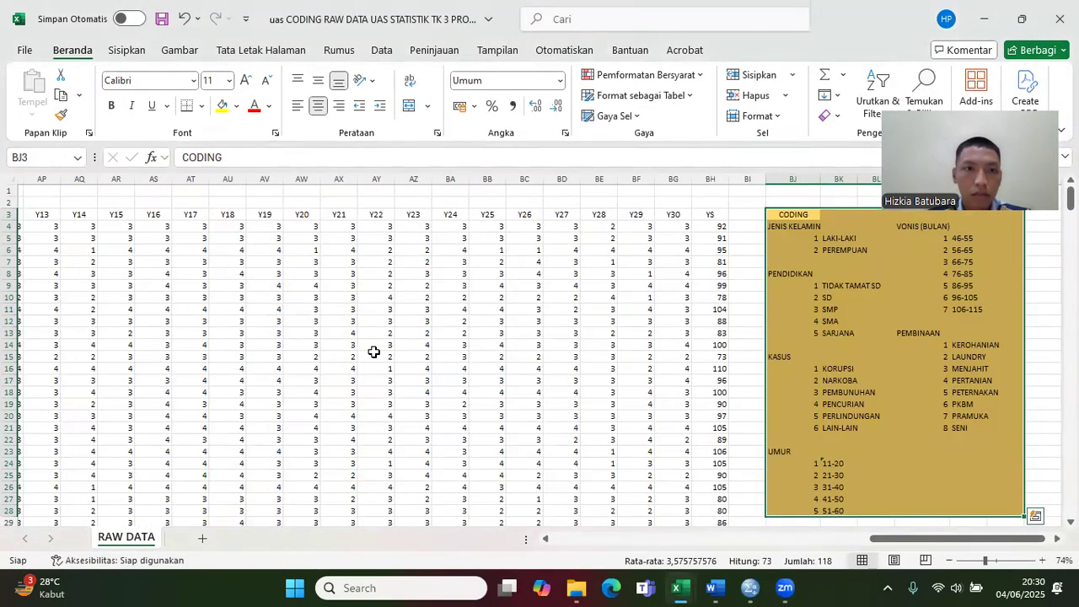
{"action": "left_click_drag", "start_coordinate": [900, 539], "coordinate": [578, 558]}
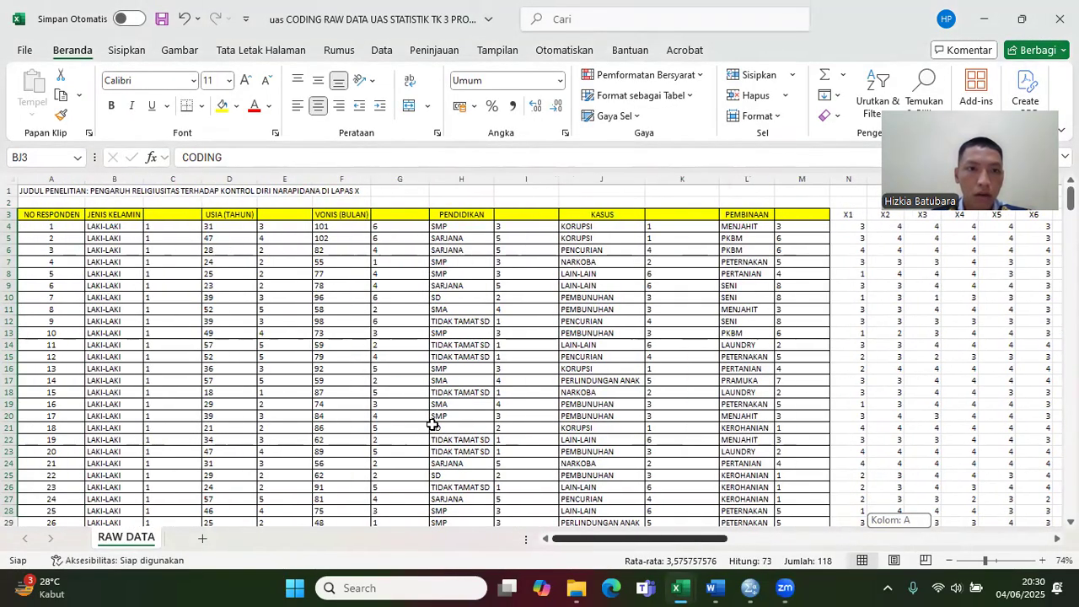
{"action": "left_click", "coordinate": [268, 226]}
{"action": "left_click", "coordinate": [479, 158]}
{"action": "left_click_drag", "start_coordinate": [481, 157], "coordinate": [152, 160]}
{"action": "key", "text": "ctrl+c"}
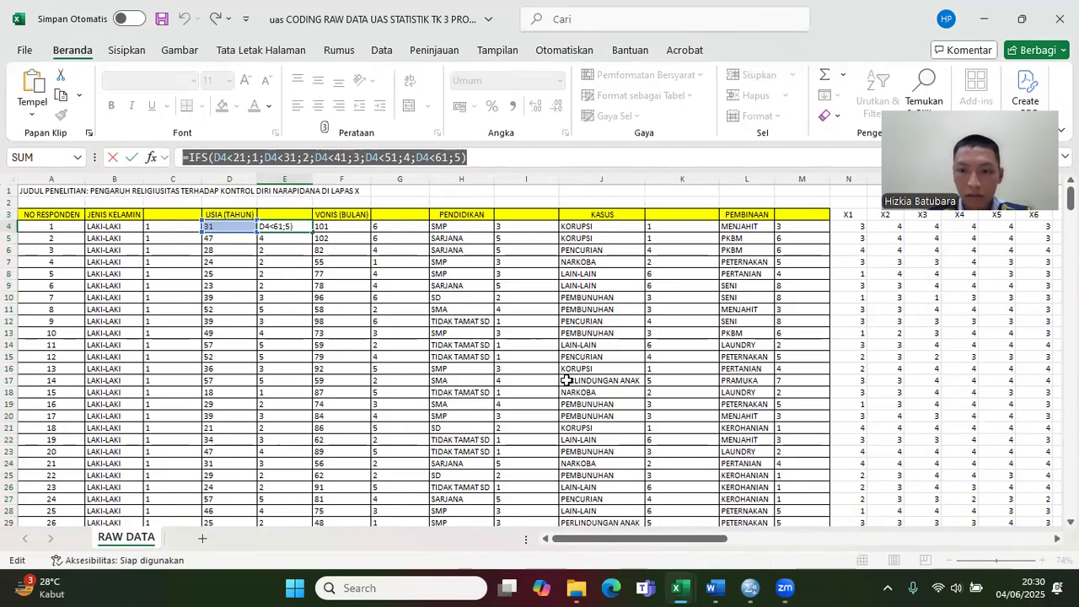
{"action": "key", "text": "Return"}
Step: Paste =IFS(D4<21;1;D4<31;2;D4<41;3;D4<51;4;D4<61;5) into E4 of the UAS RAW DATA workbook and fill it down for all respondents
{"action": "mouse_move", "coordinate": [676, 584]}
{"action": "left_click", "coordinate": [724, 538]}
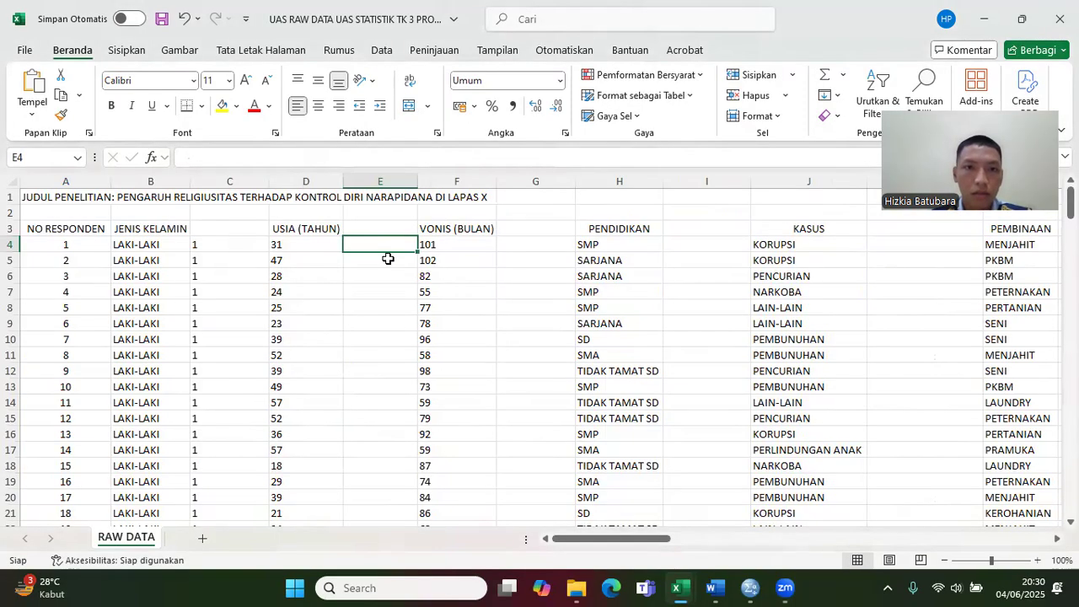
{"action": "key", "text": "ctrl+v"}
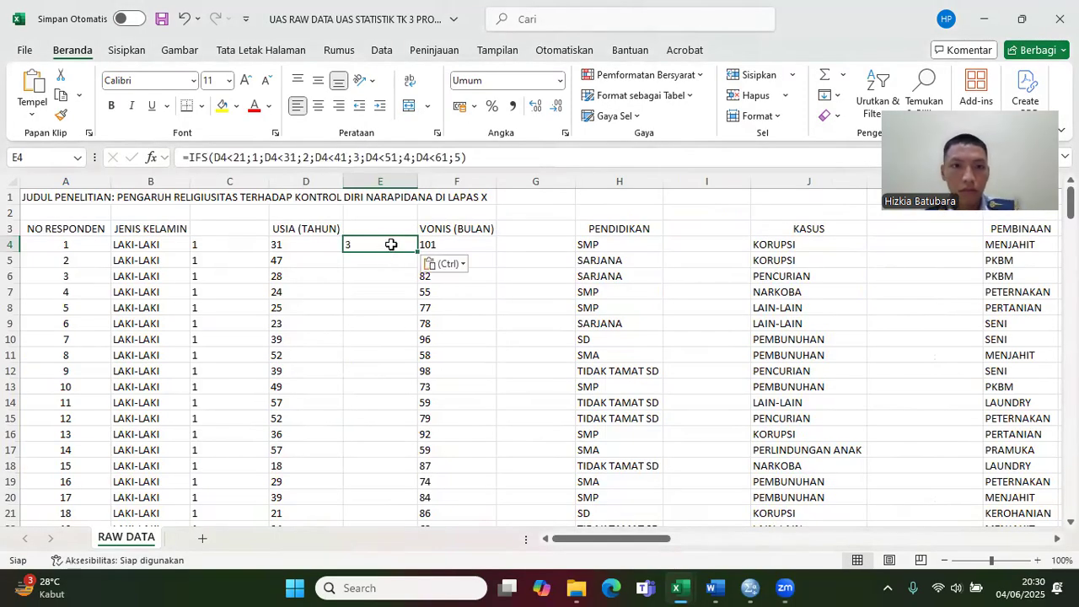
{"action": "left_click", "coordinate": [483, 159]}
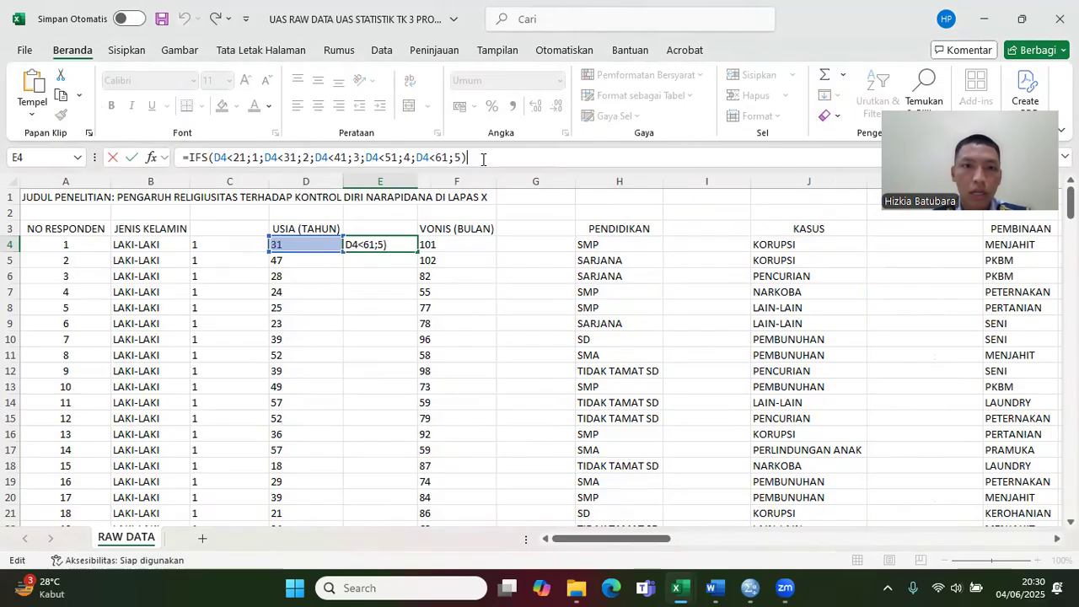
{"action": "key", "text": "Left"}
{"action": "key", "text": "Left"}
{"action": "key", "text": "Left"}
{"action": "key", "text": "Left"}
{"action": "key", "text": "Left"}
{"action": "key", "text": "Left"}
{"action": "key", "text": "Left"}
{"action": "key", "text": "Left"}
{"action": "key", "text": "Left"}
{"action": "key", "text": "Left"}
{"action": "key", "text": "Left"}
{"action": "key", "text": "Left"}
{"action": "key", "text": "Left"}
{"action": "key", "text": "Left"}
{"action": "key", "text": "Left"}
{"action": "key", "text": "Left"}
{"action": "key", "text": "Left"}
{"action": "key", "text": "Left"}
{"action": "key", "text": "Left"}
{"action": "key", "text": "Left"}
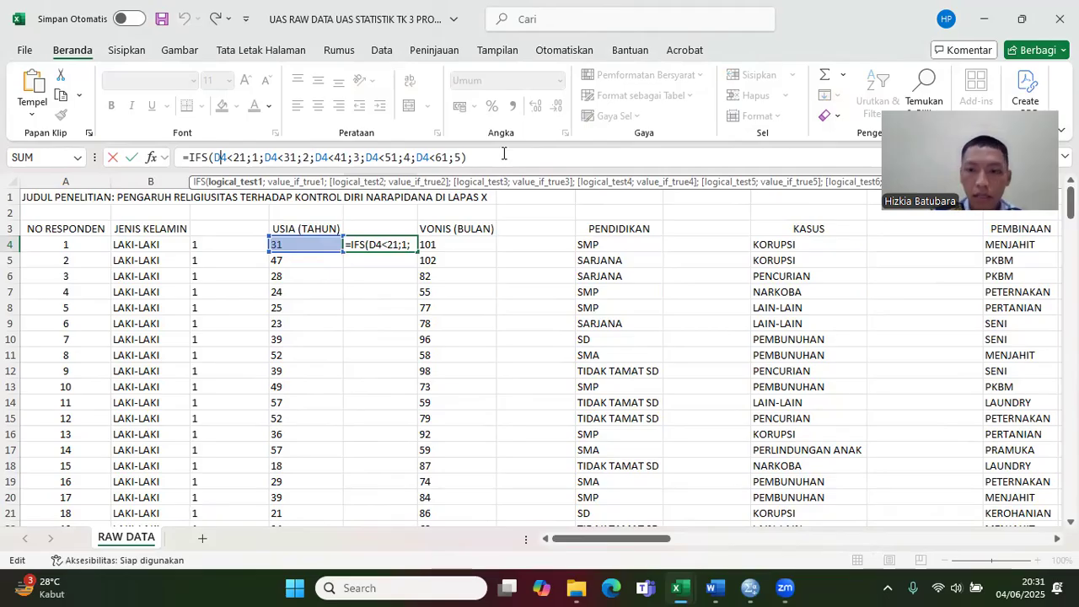
{"action": "key", "text": "Return"}
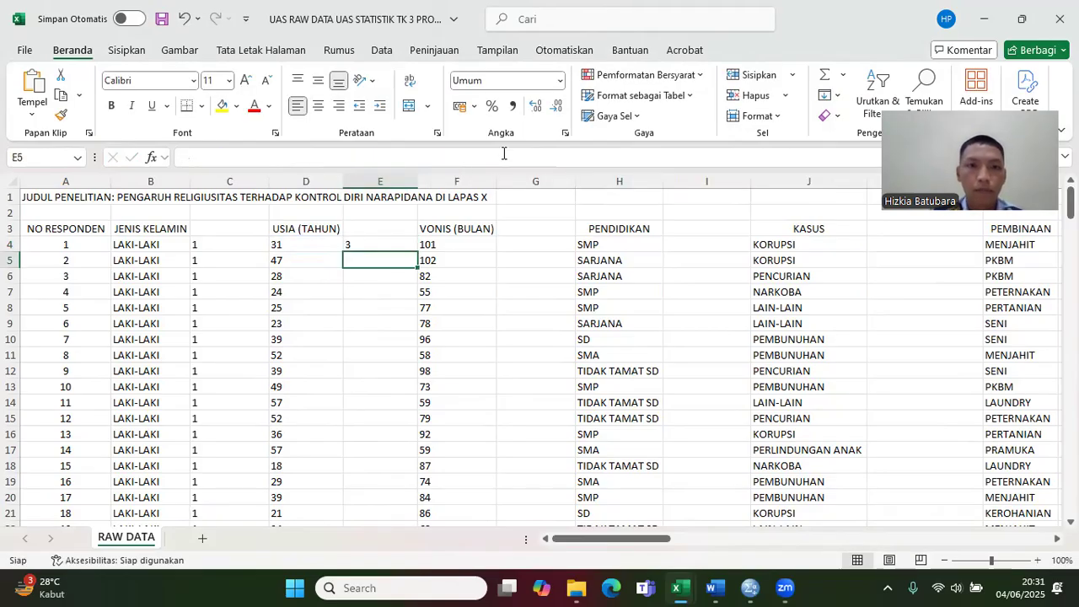
{"action": "left_click", "coordinate": [399, 245]}
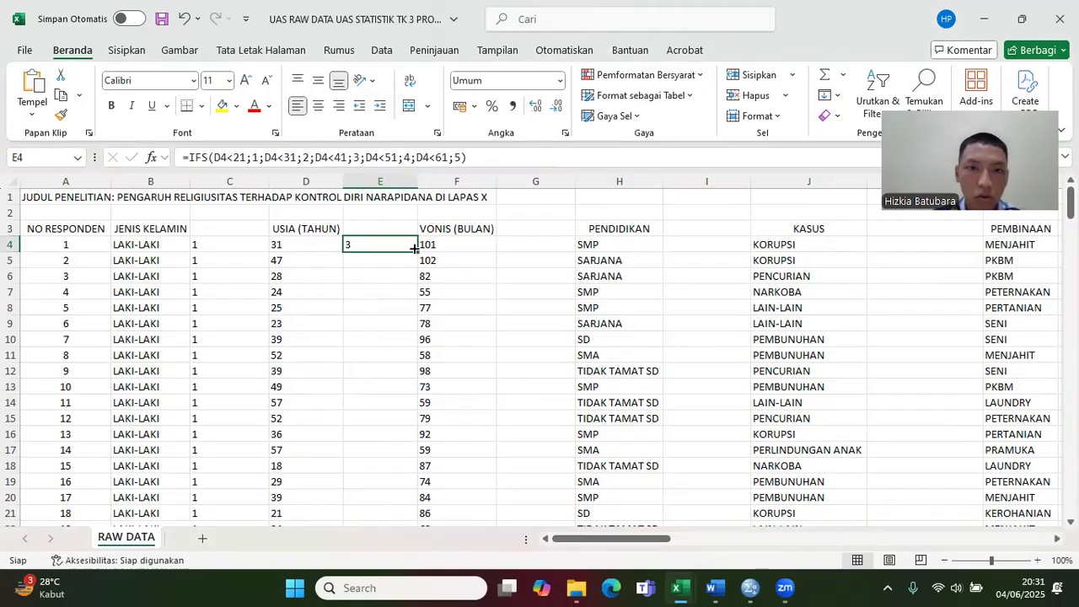
{"action": "double_click", "coordinate": [414, 251]}
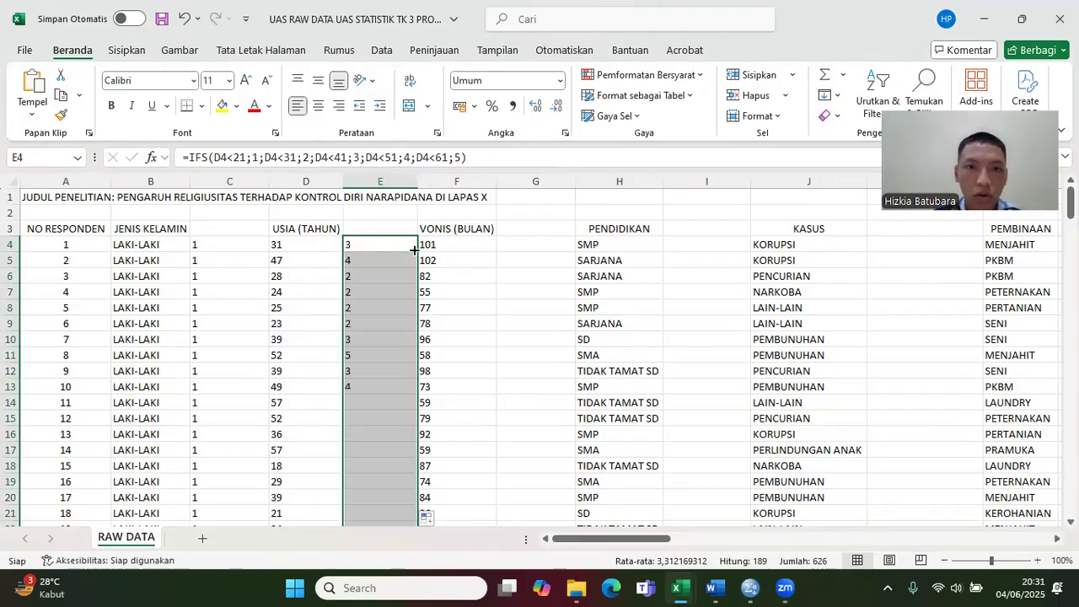
Step: Check the VONIS (BULAN) coding ranges and copy the sentence-coding IFS formula text from G4 of the uas CODING RAW DATA workbook
{"action": "left_click", "coordinate": [532, 240]}
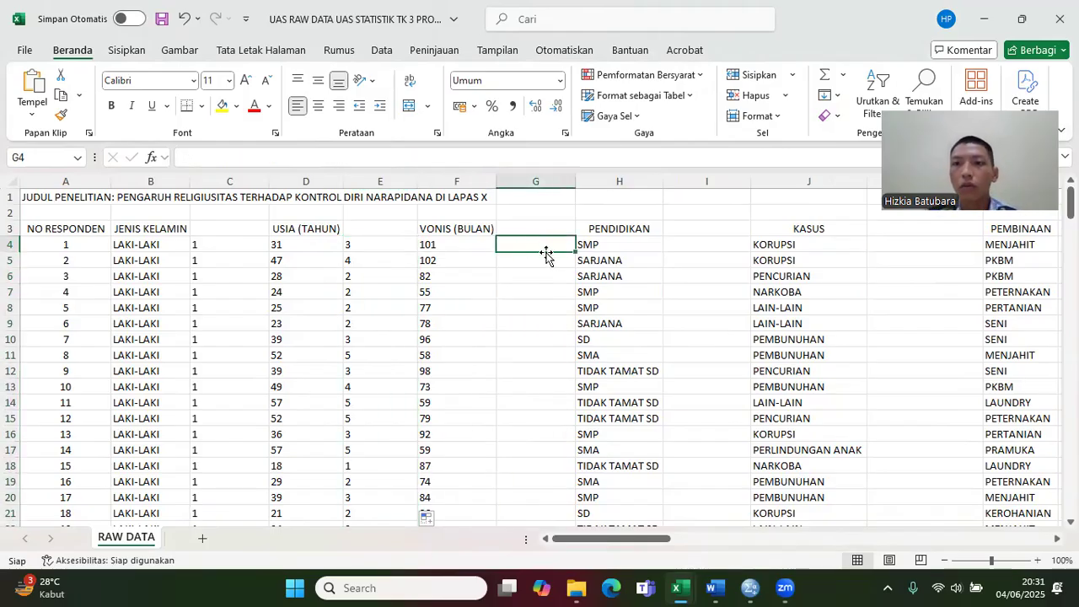
{"action": "left_click", "coordinate": [480, 249]}
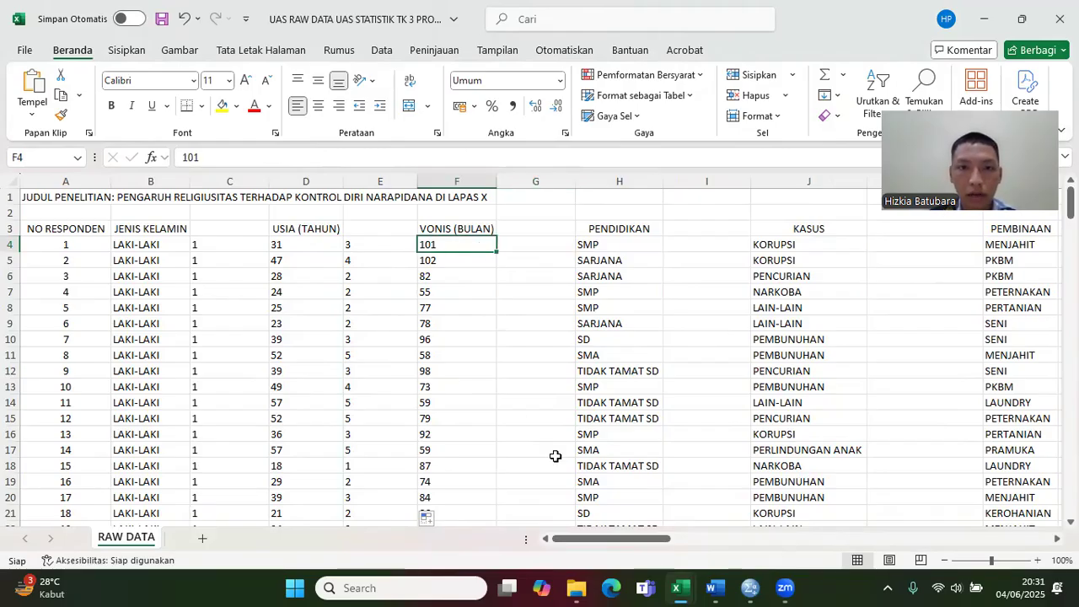
{"action": "left_click_drag", "start_coordinate": [607, 539], "coordinate": [985, 491]}
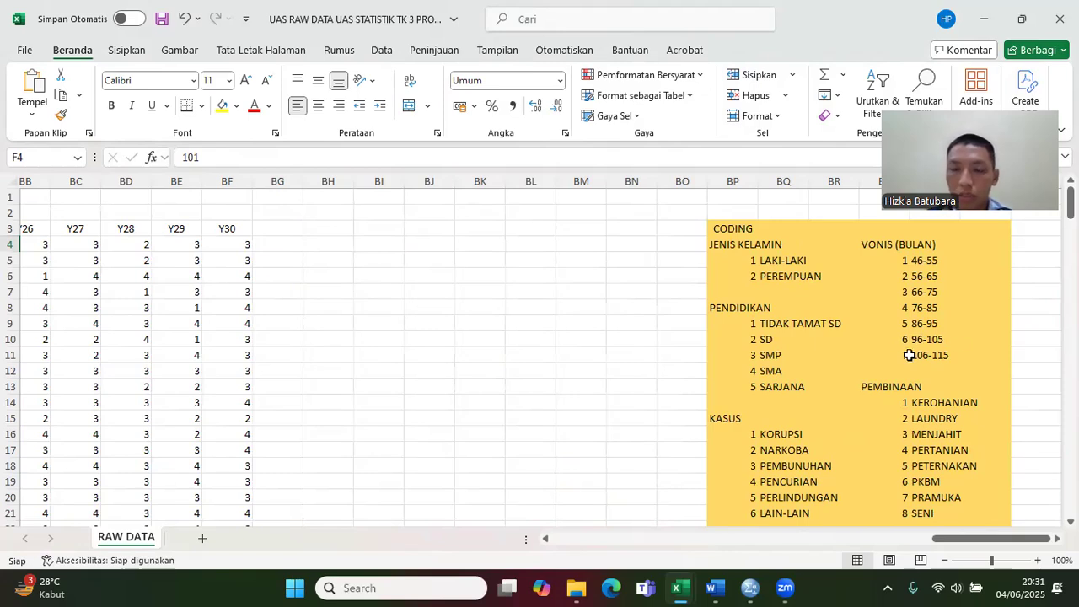
{"action": "left_click_drag", "start_coordinate": [930, 539], "coordinate": [572, 521]}
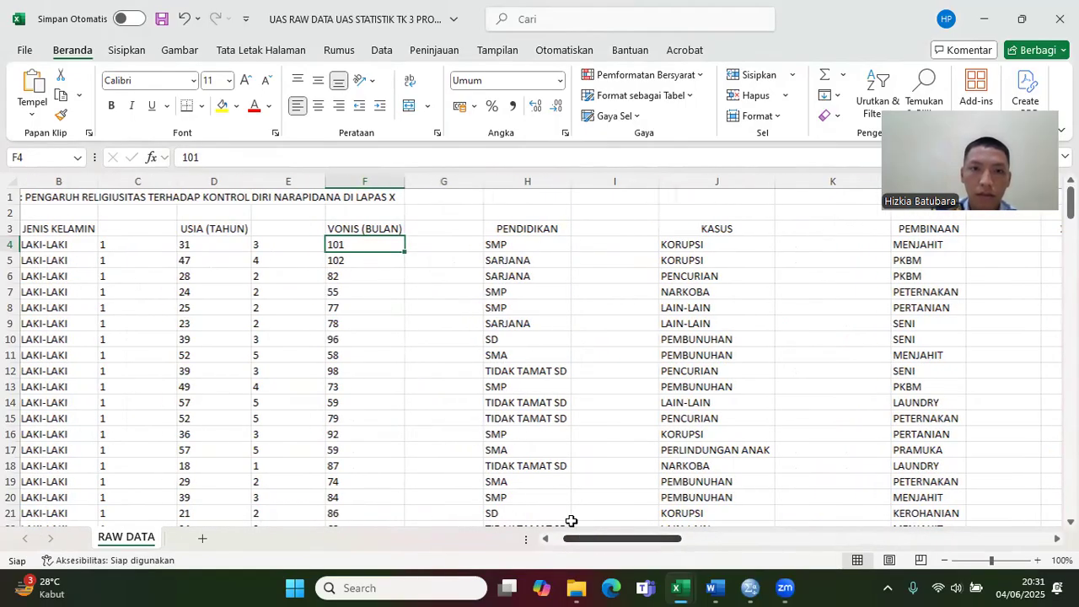
{"action": "left_click", "coordinate": [438, 244]}
{"action": "mouse_move", "coordinate": [678, 587]}
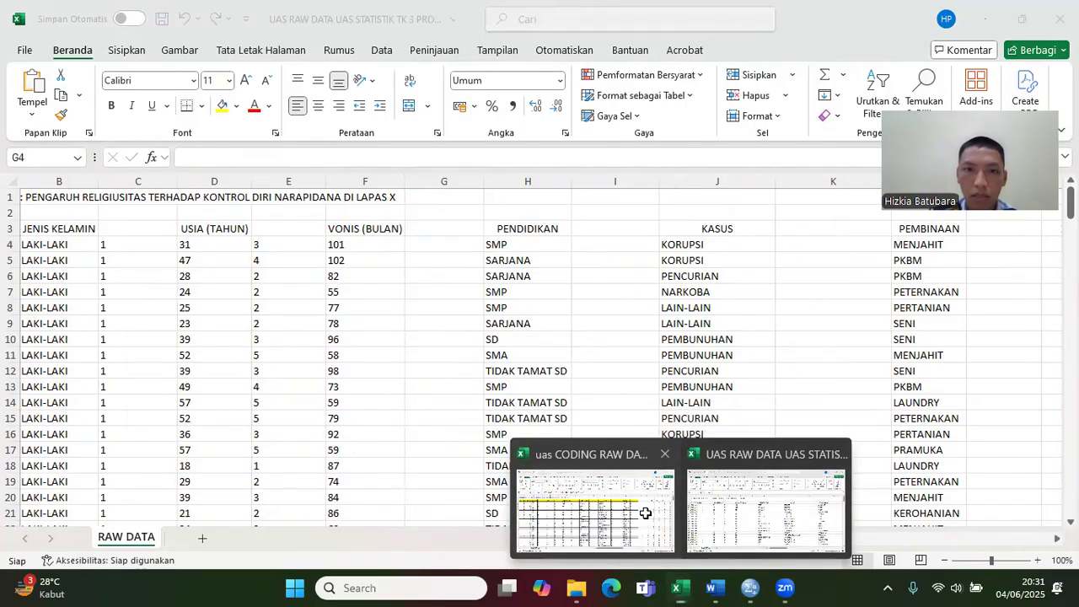
{"action": "left_click", "coordinate": [595, 510]}
{"action": "left_click", "coordinate": [405, 228]}
{"action": "left_click", "coordinate": [624, 152]}
{"action": "left_click_drag", "start_coordinate": [624, 150], "coordinate": [177, 154]}
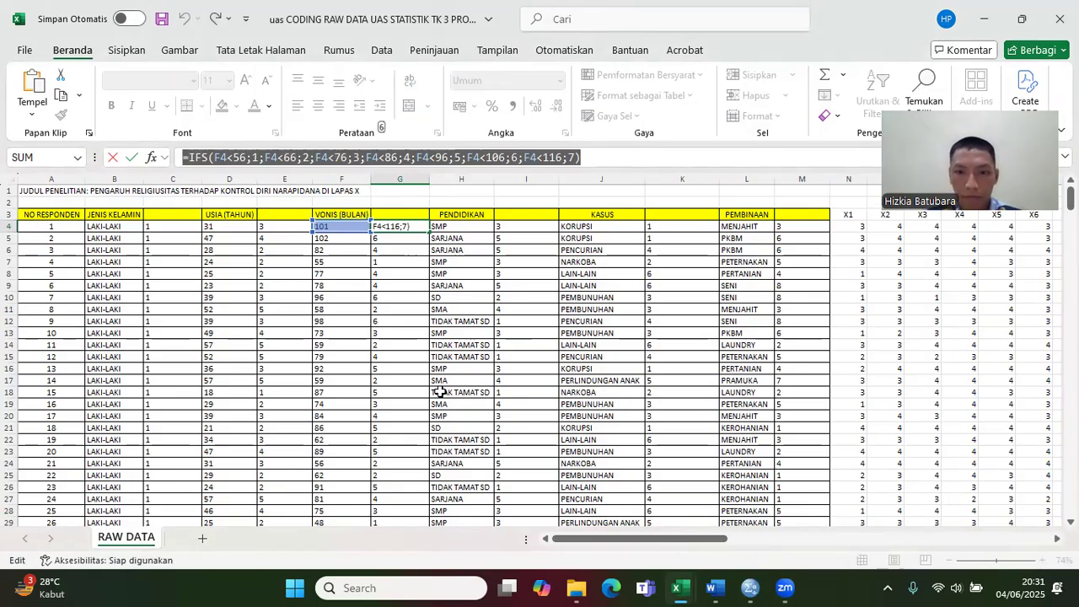
{"action": "mouse_move", "coordinate": [678, 587]}
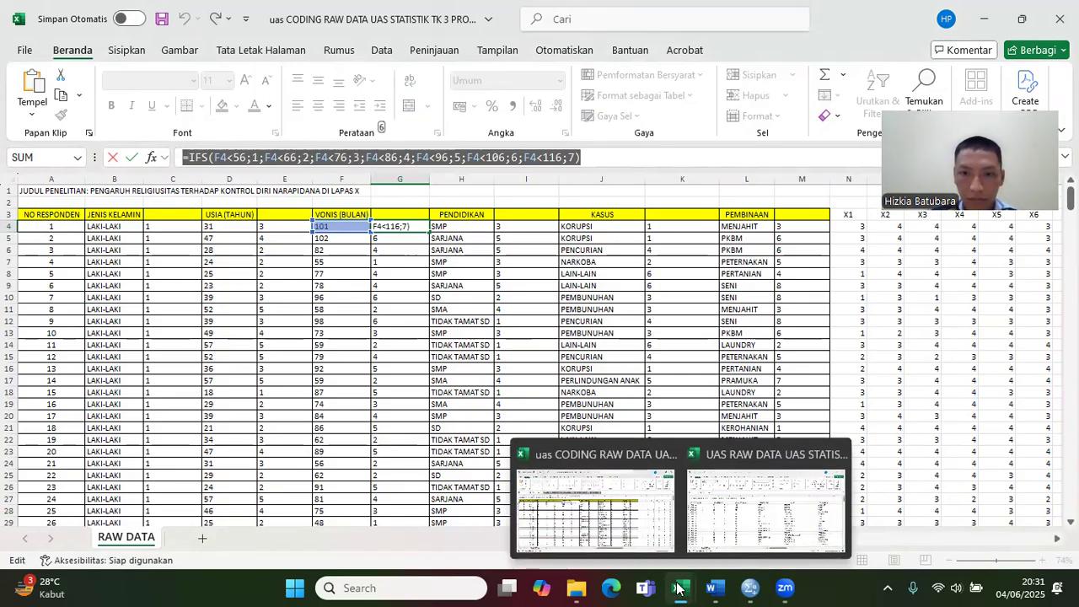
{"action": "left_click", "coordinate": [734, 527]}
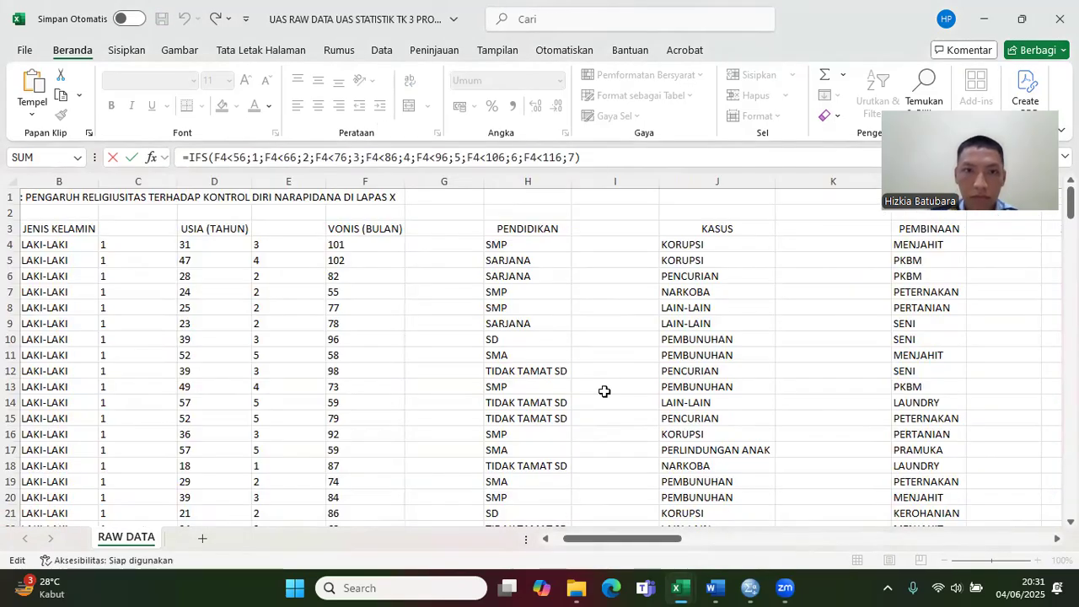
{"action": "left_click", "coordinate": [465, 242]}
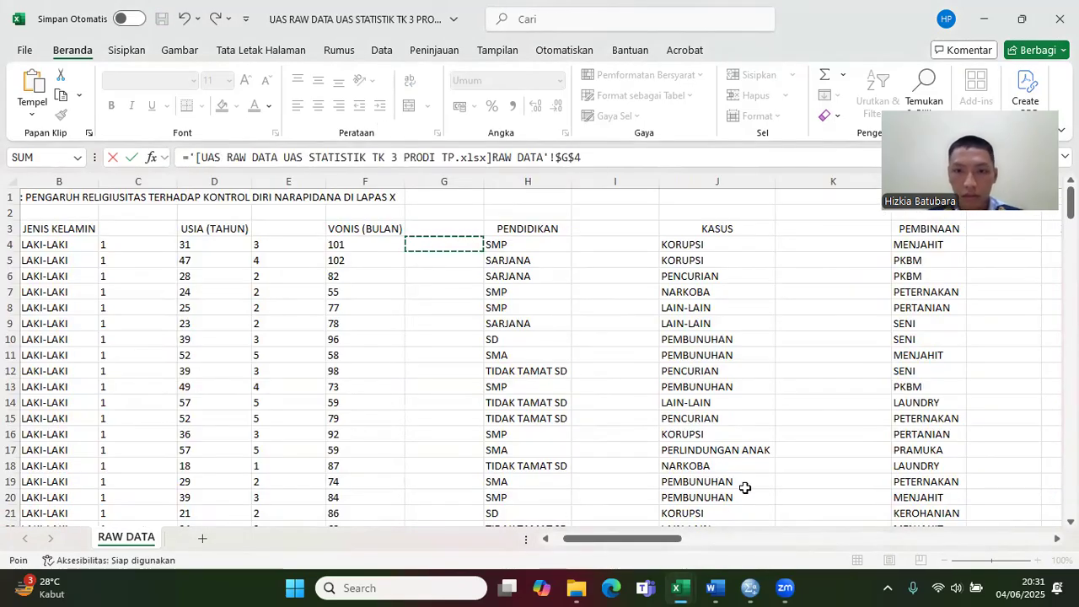
{"action": "mouse_move", "coordinate": [696, 587]}
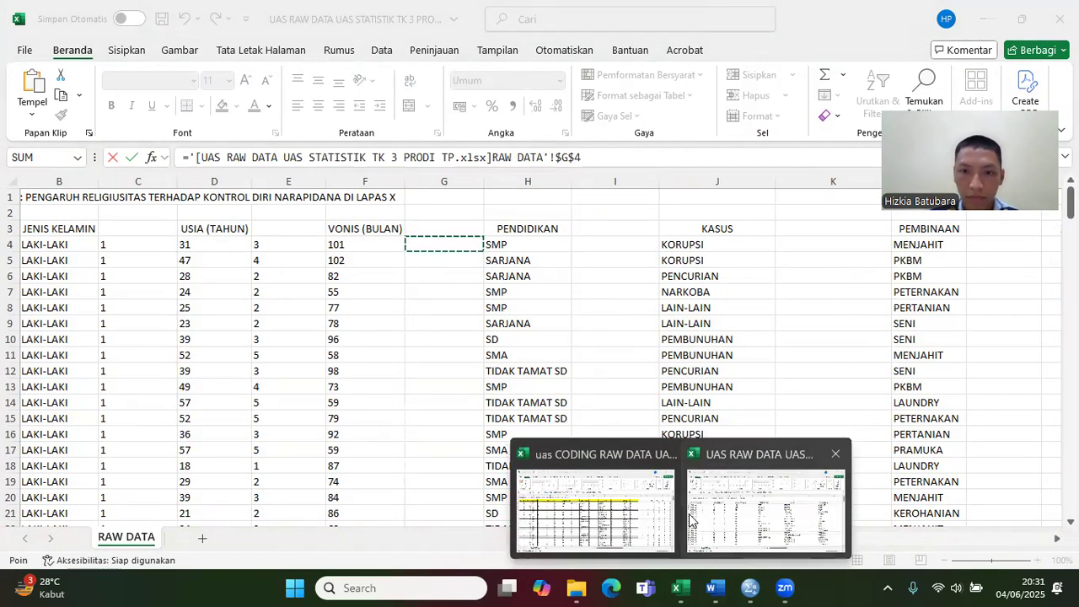
{"action": "left_click", "coordinate": [640, 512]}
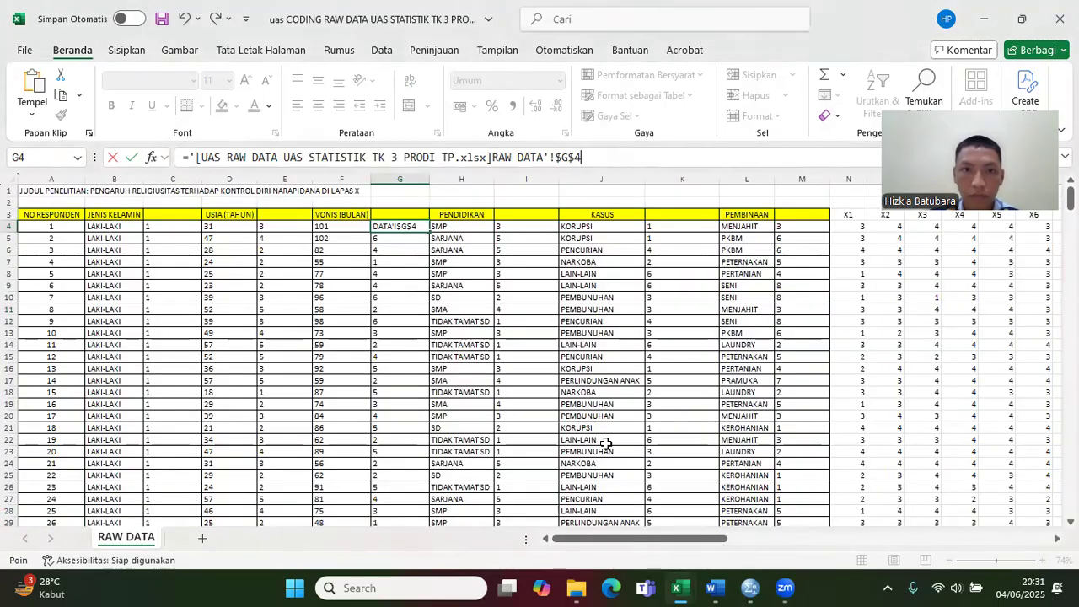
{"action": "left_click", "coordinate": [184, 18]}
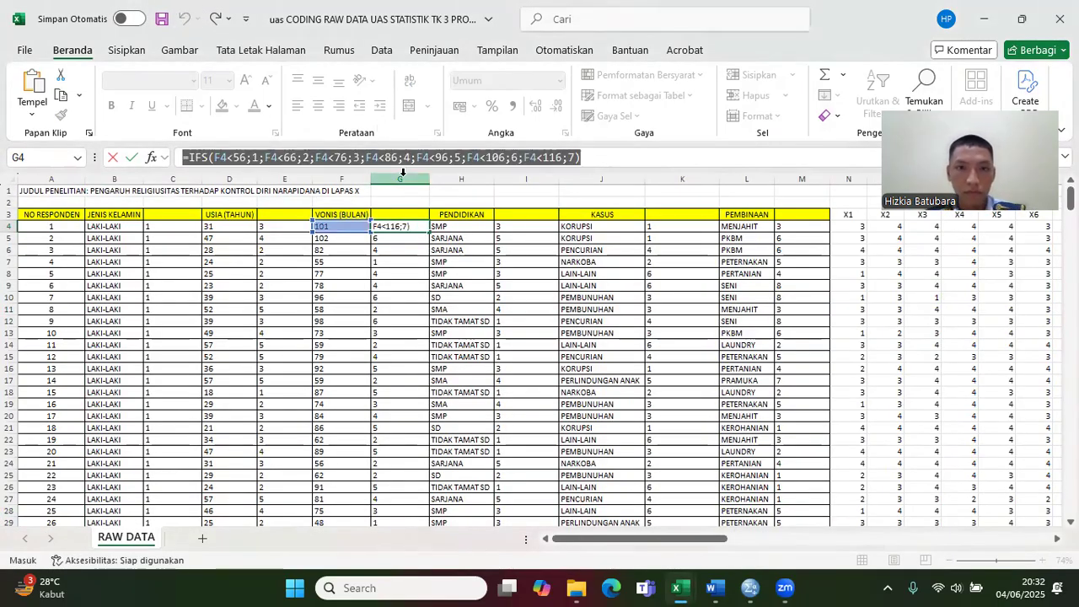
Step: Paste =IFS(F4<56;1;F4<66;2;F4<76;3;F4<86;4;F4<96;5;F4<106;6;F4<116;7) into G4 of the UAS RAW DATA workbook
{"action": "key", "text": "Return"}
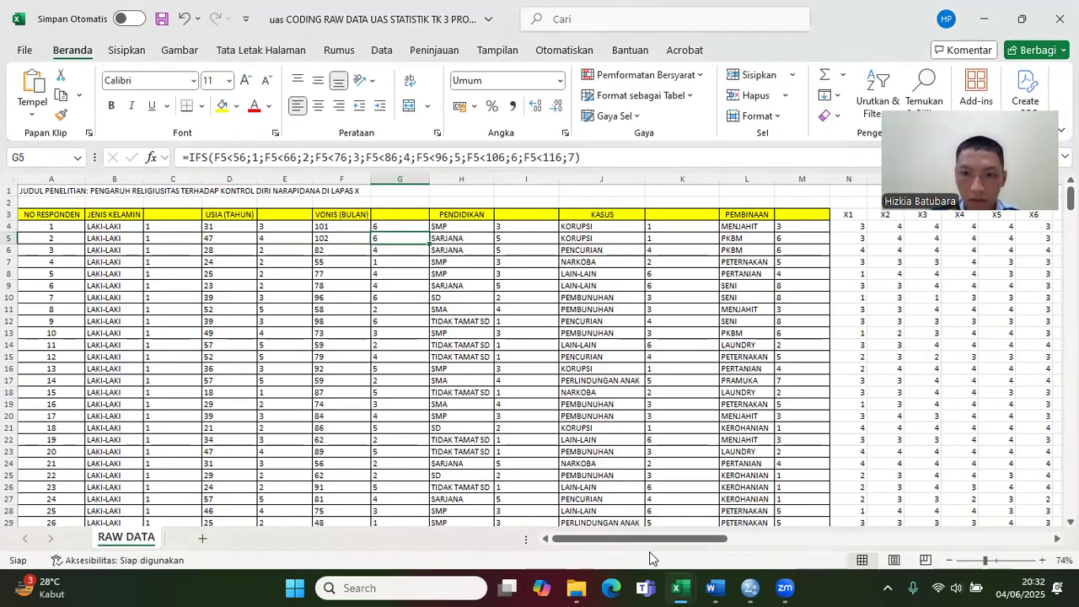
{"action": "mouse_move", "coordinate": [679, 587]}
{"action": "left_click", "coordinate": [722, 504]}
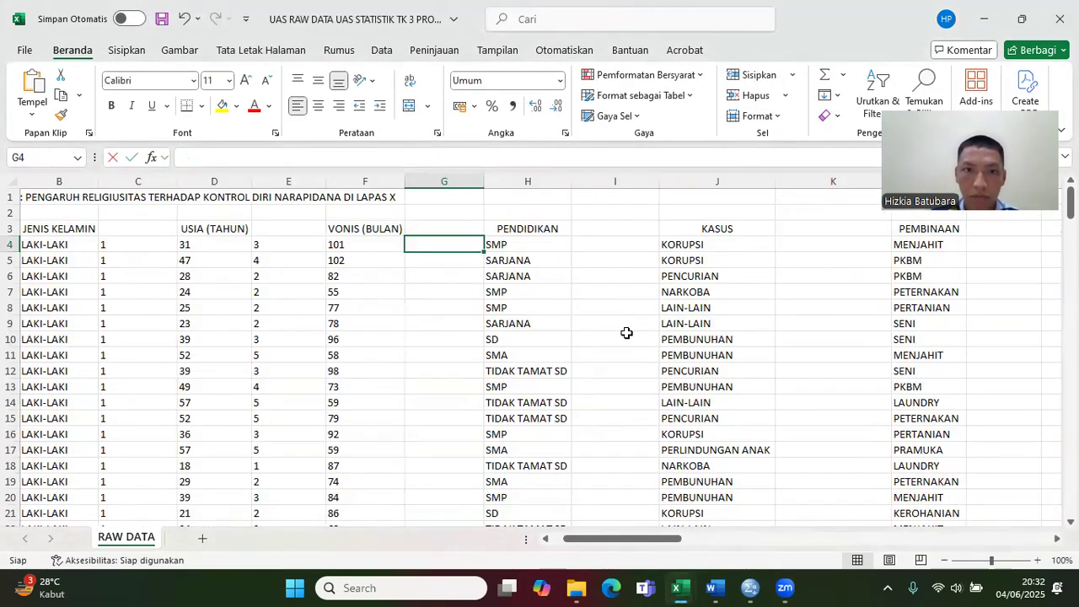
{"action": "key", "text": "ctrl+v"}
{"action": "key", "text": "Return"}
Step: Check the PENDIDIKAN codes in the CODING table and copy the education-coding IFS formula text from I4 of the uas CODING RAW DATA workbook
{"action": "left_click", "coordinate": [587, 251]}
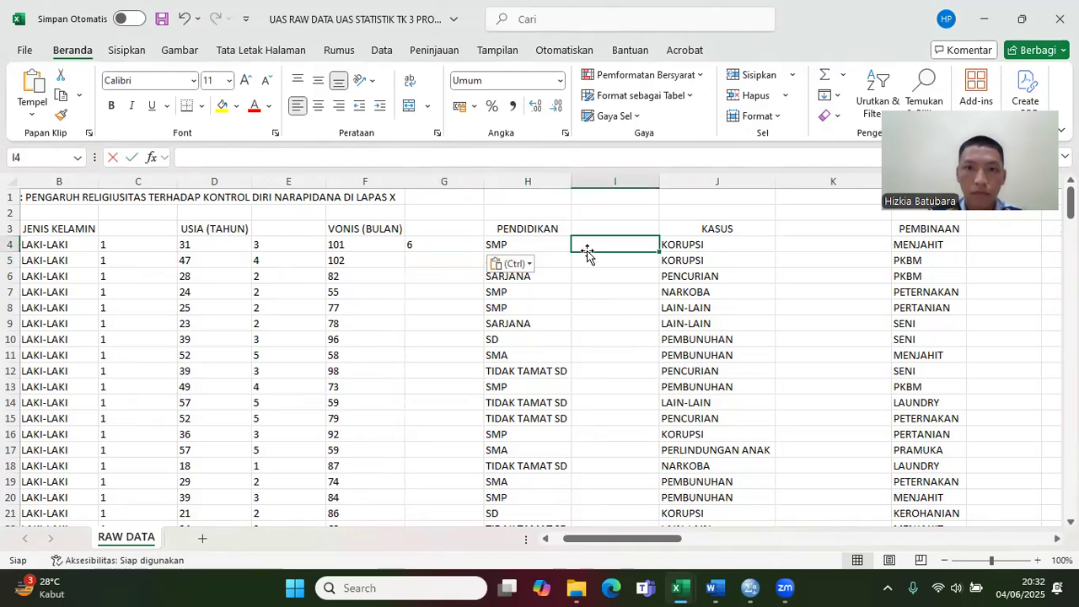
{"action": "left_click_drag", "start_coordinate": [624, 539], "coordinate": [981, 509]}
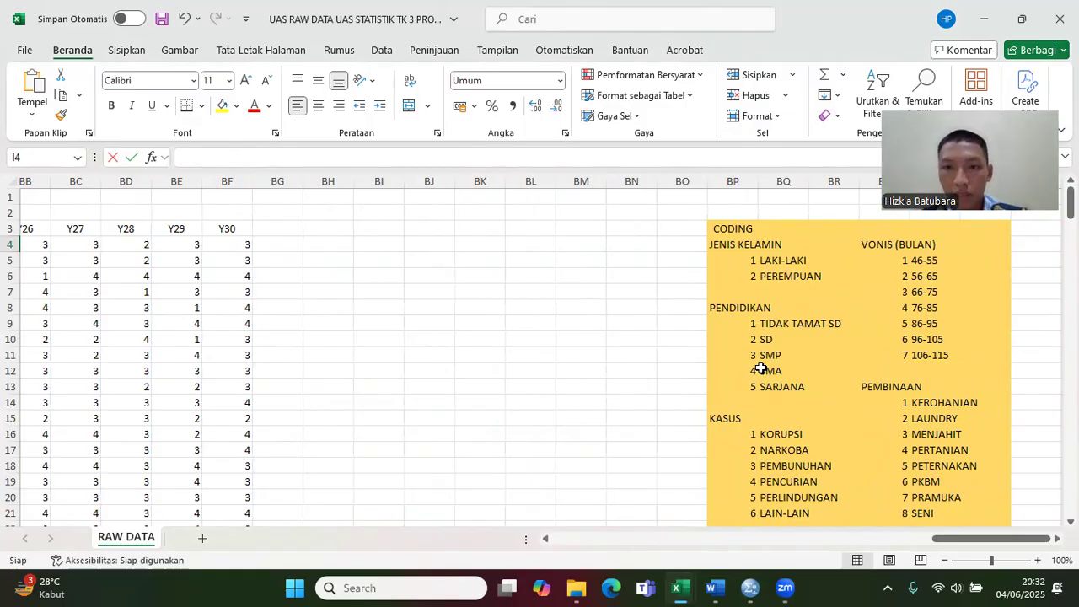
{"action": "left_click_drag", "start_coordinate": [943, 540], "coordinate": [547, 544]}
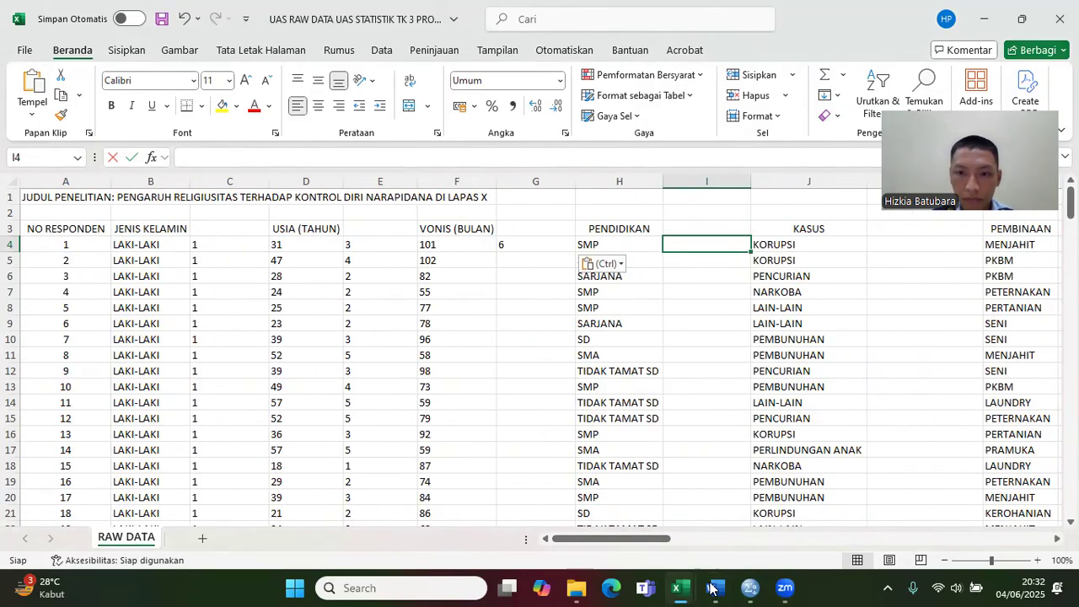
{"action": "mouse_move", "coordinate": [712, 588]}
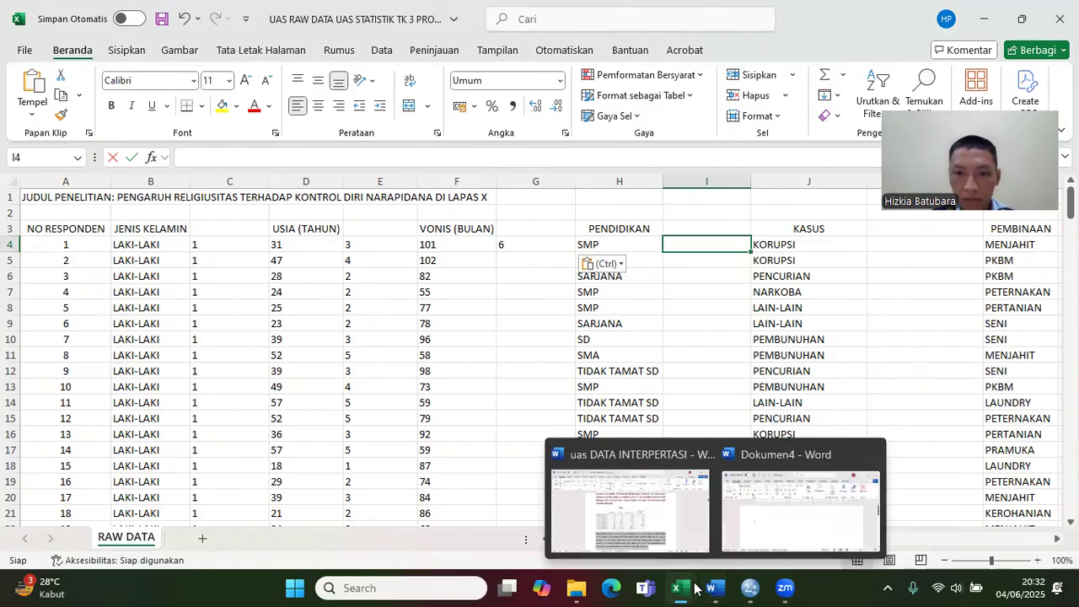
{"action": "mouse_move", "coordinate": [677, 588]}
{"action": "left_click", "coordinate": [636, 528]}
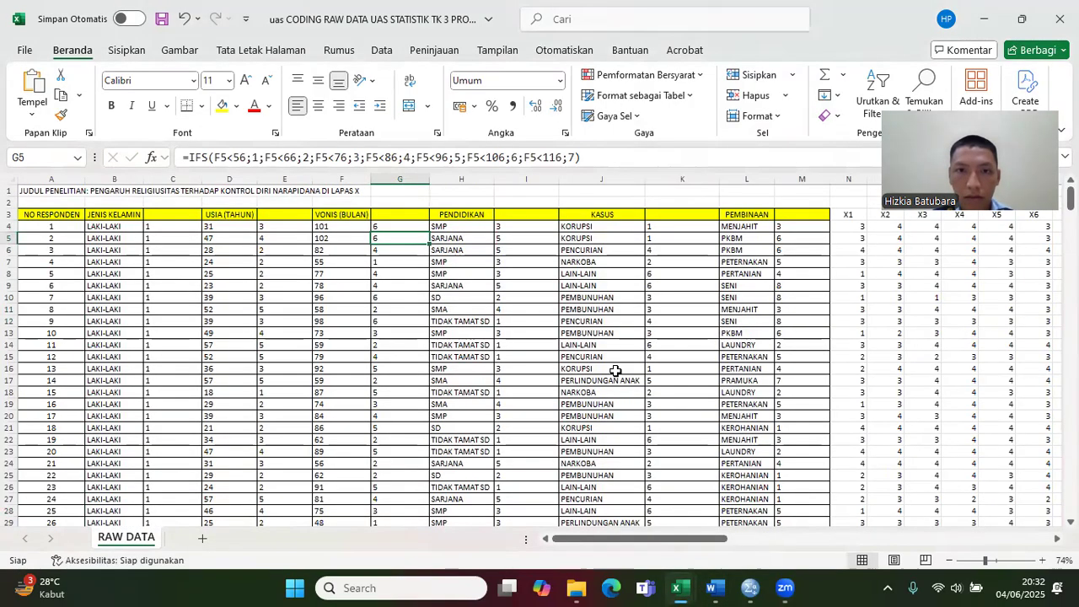
{"action": "left_click", "coordinate": [534, 227]}
{"action": "left_click_drag", "start_coordinate": [679, 160], "coordinate": [104, 220]}
{"action": "key", "text": "ctrl+c"}
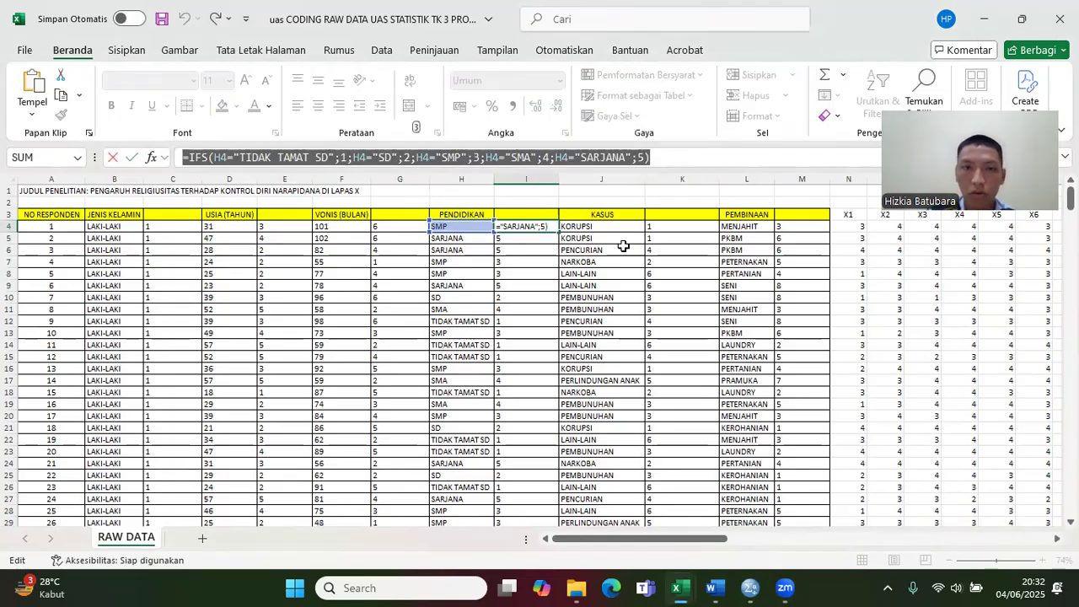
{"action": "key", "text": "Return"}
Step: Paste =IFS(H4="TIDAK TAMAT SD";1;H4="SD";2;H4="SMP";3;H4="SMA";4;H4="SARJANA";5) into I4 of the UAS RAW DATA workbook
{"action": "mouse_move", "coordinate": [679, 588]}
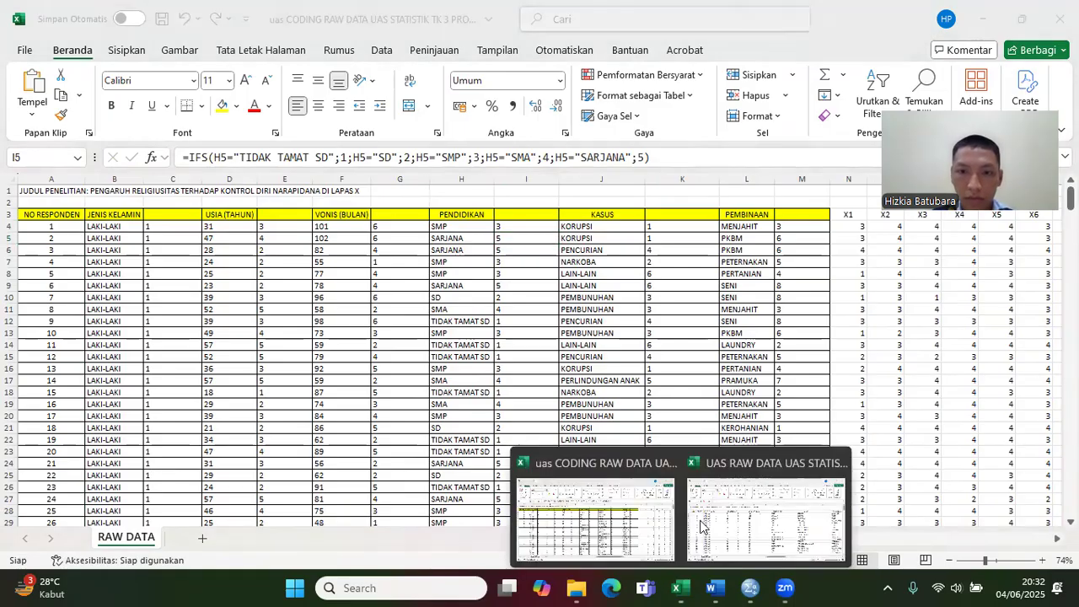
{"action": "left_click", "coordinate": [727, 506]}
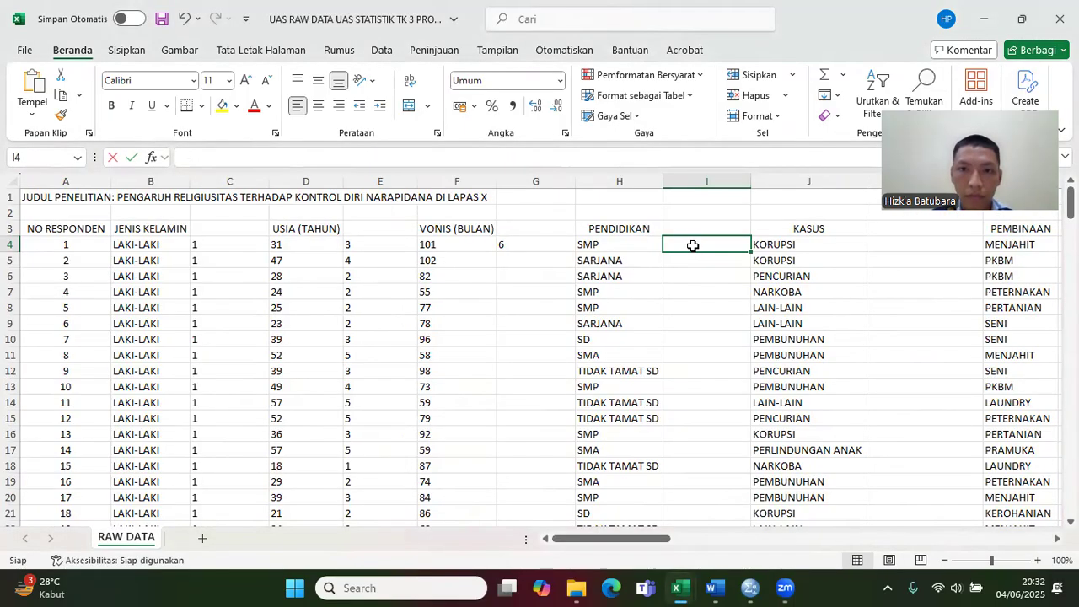
{"action": "key", "text": "ctrl+v"}
{"action": "key", "text": "Return"}
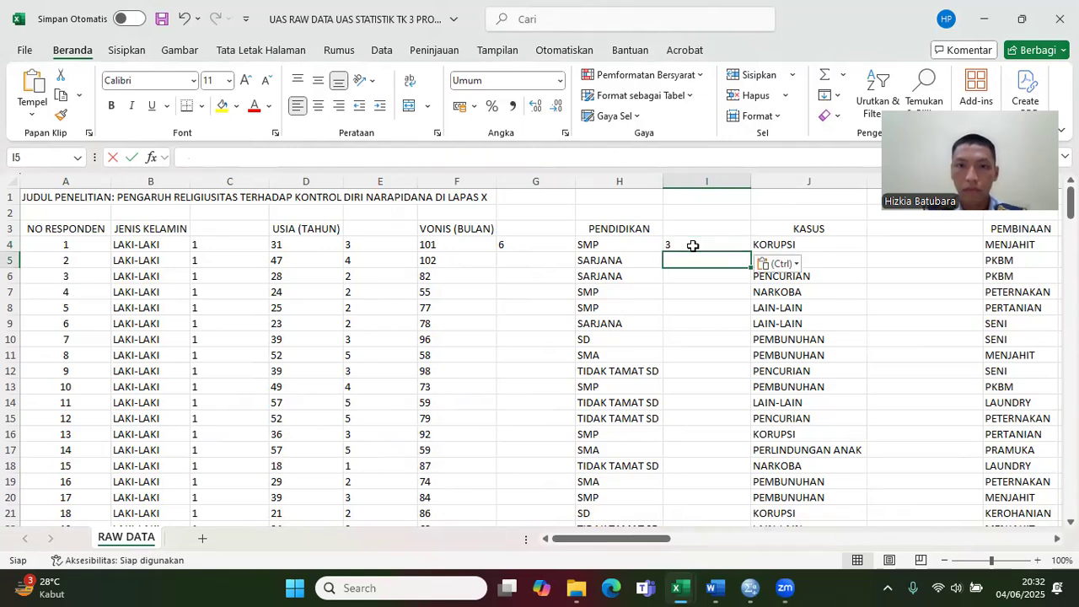
Step: Fill the sentence-coding formula in G4 and the education-coding formula in I4 down for all respondents
{"action": "left_click", "coordinate": [572, 242]}
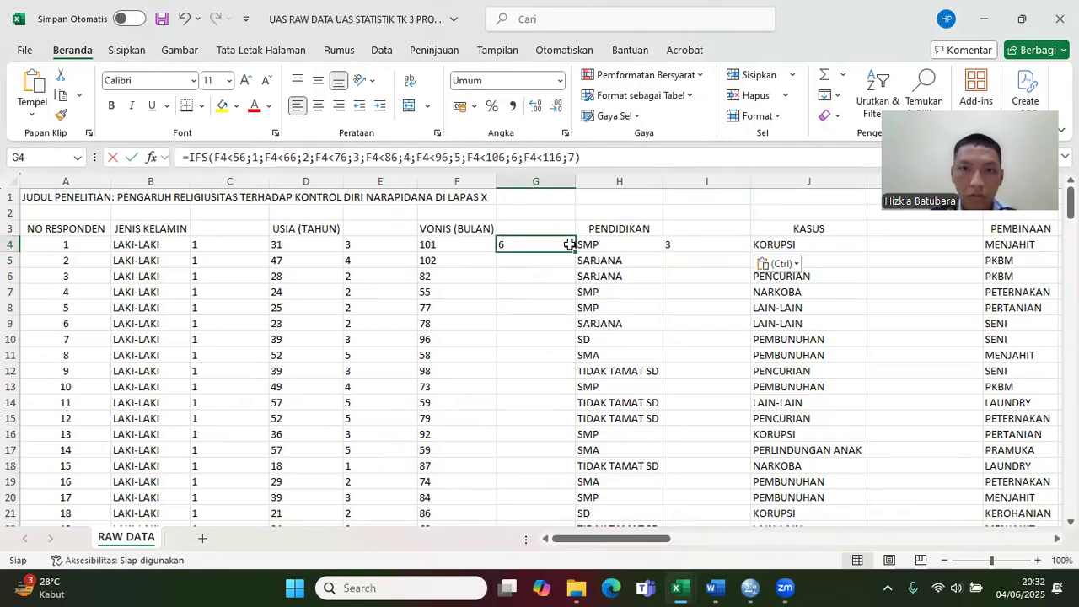
{"action": "double_click", "coordinate": [569, 250]}
{"action": "left_click", "coordinate": [679, 246]}
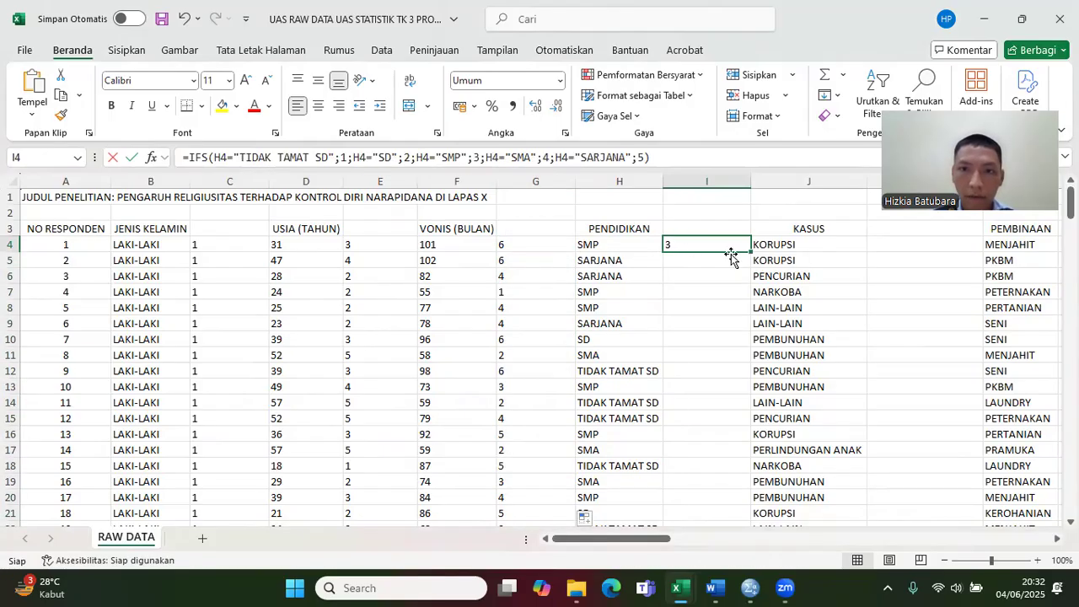
{"action": "double_click", "coordinate": [753, 252]}
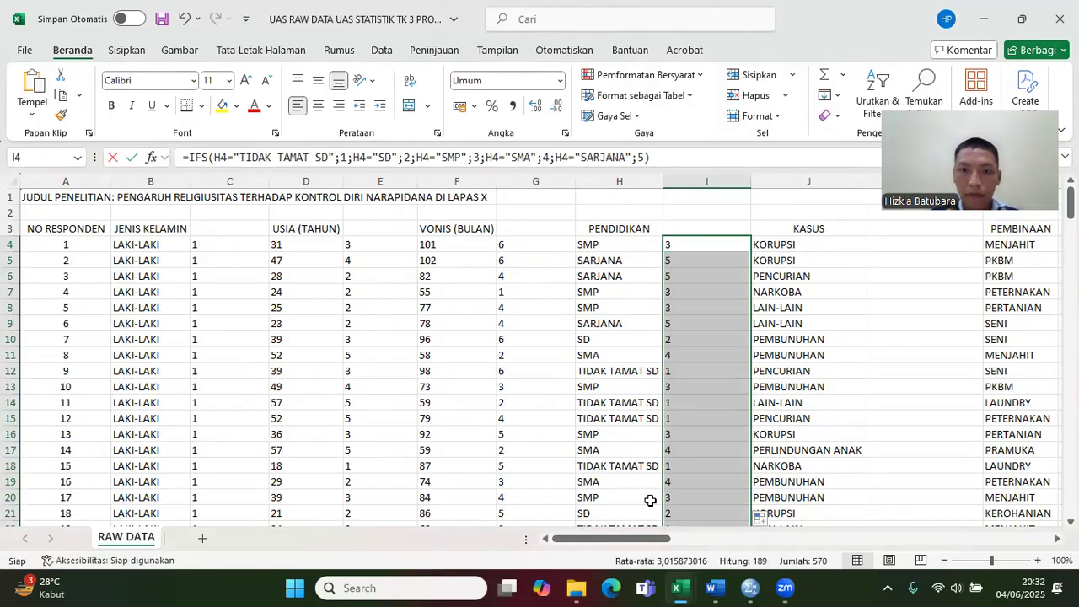
Step: Check the KASUS codes in the CODING table and copy the case-coding IFS formula text from K4 of the uas CODING RAW DATA workbook
{"action": "left_click_drag", "start_coordinate": [649, 544], "coordinate": [721, 544]}
{"action": "left_click", "coordinate": [202, 246]}
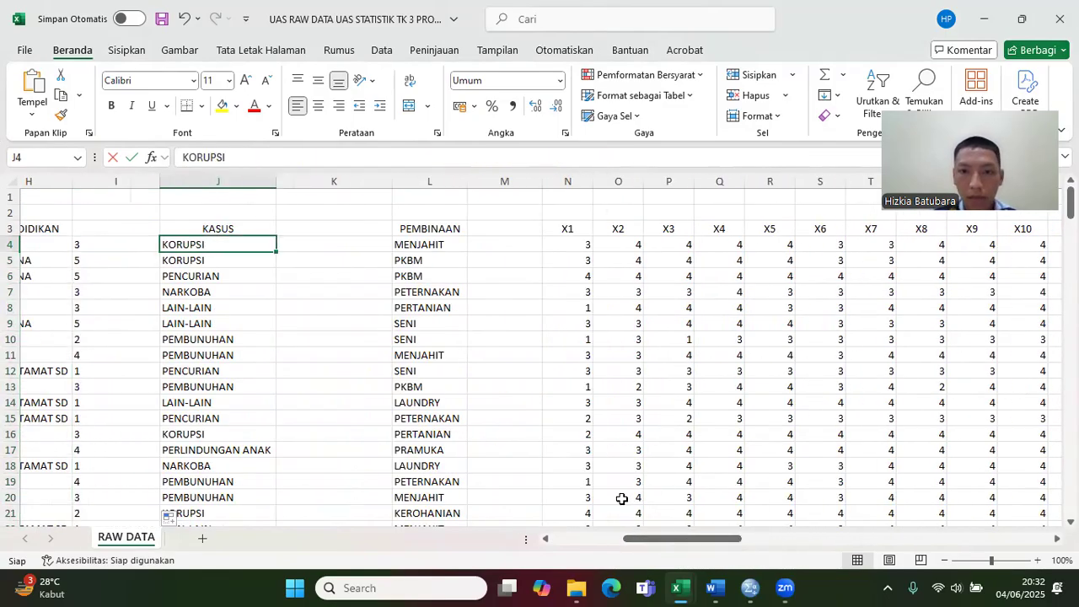
{"action": "left_click_drag", "start_coordinate": [681, 542], "coordinate": [996, 554]}
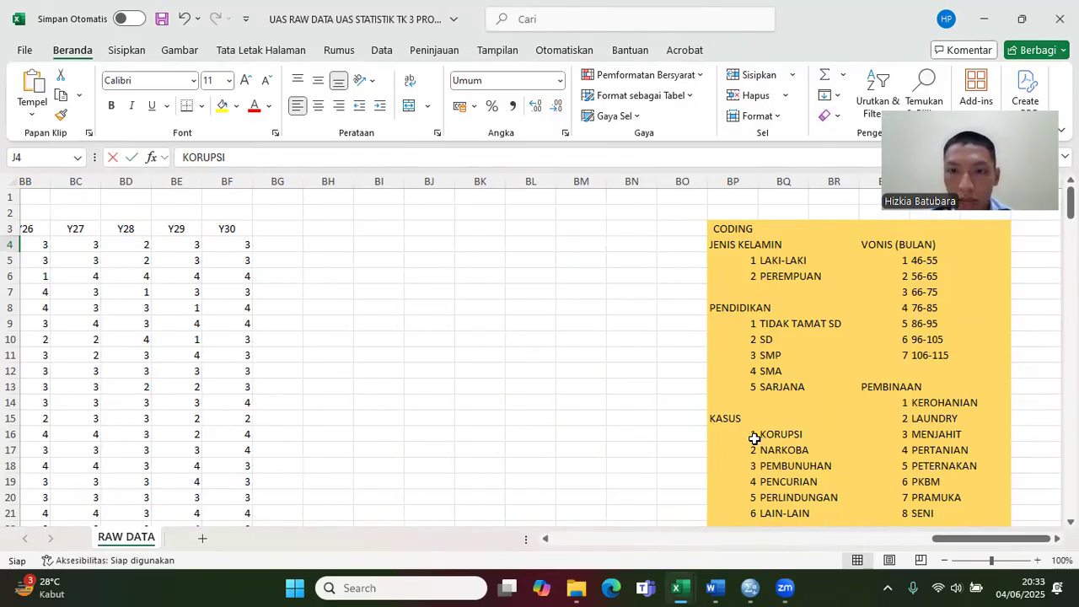
{"action": "left_click_drag", "start_coordinate": [931, 546], "coordinate": [613, 551]}
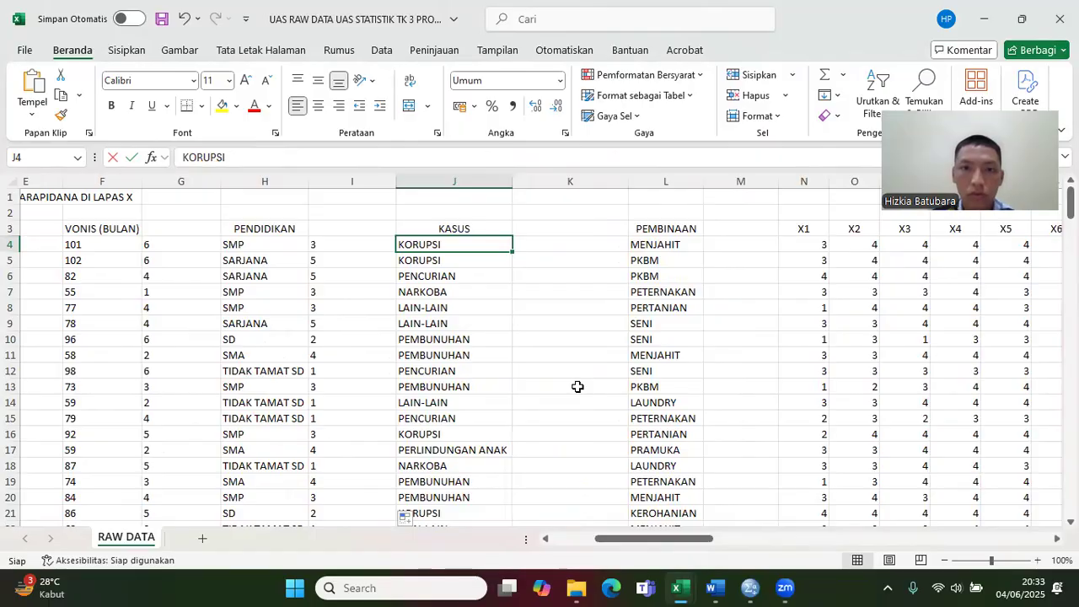
{"action": "left_click", "coordinate": [560, 246]}
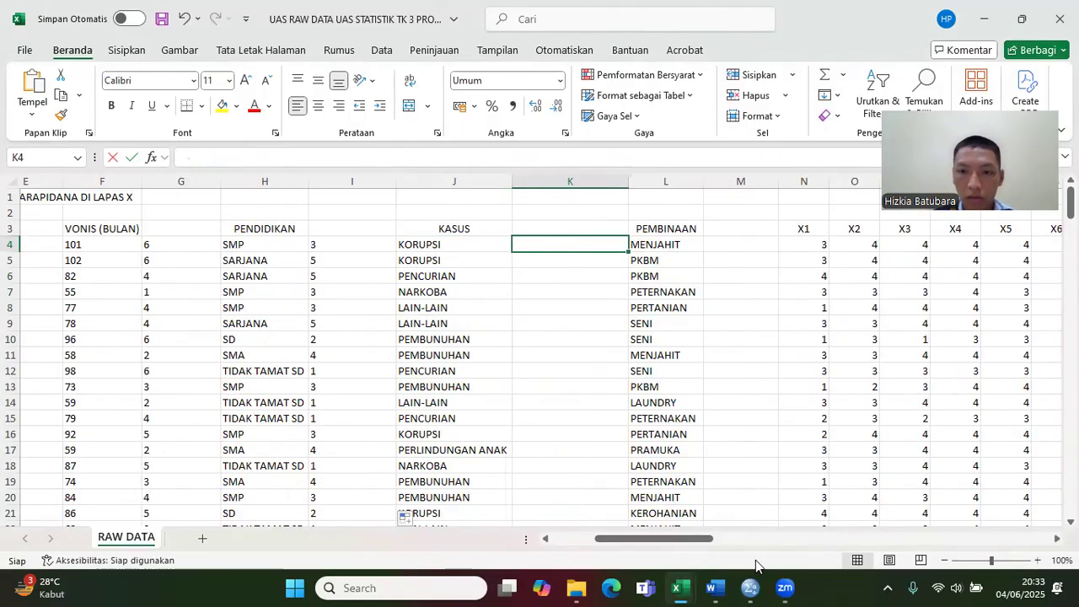
{"action": "mouse_move", "coordinate": [679, 588]}
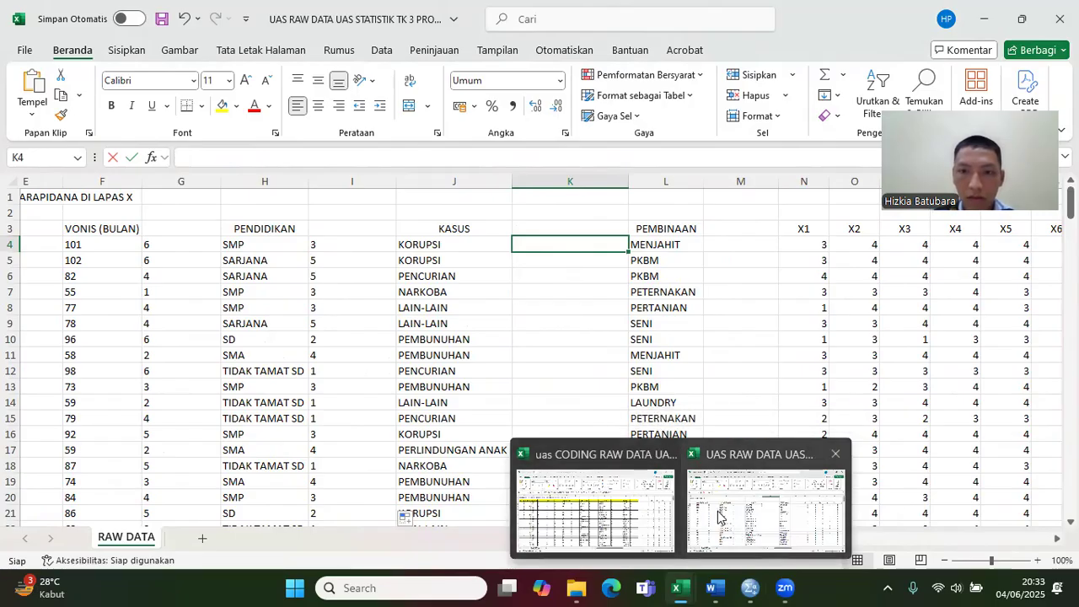
{"action": "left_click", "coordinate": [649, 515]}
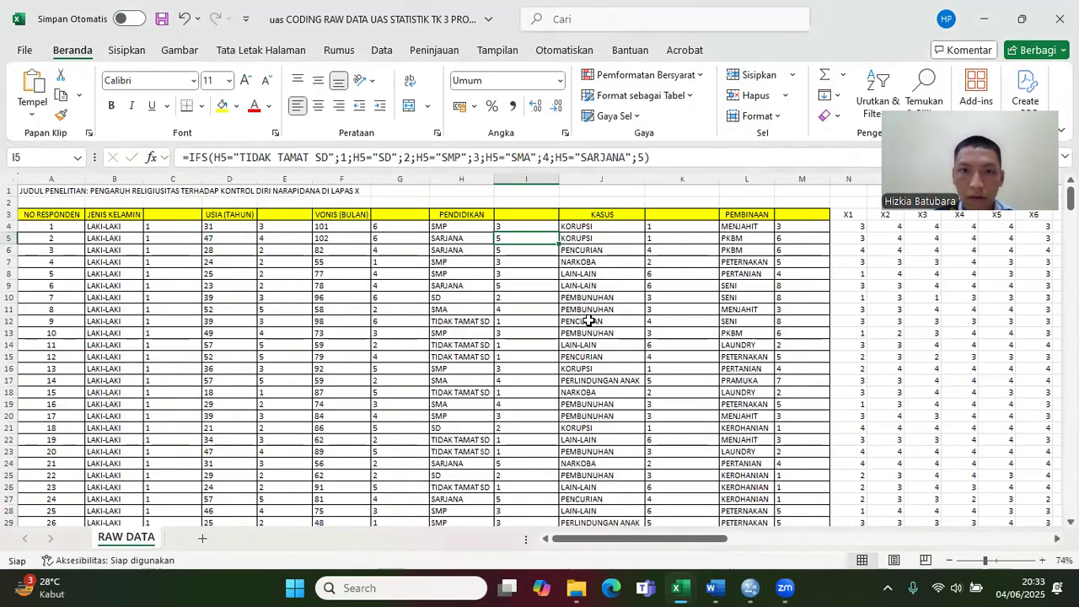
{"action": "left_click", "coordinate": [662, 228]}
{"action": "left_click", "coordinate": [643, 157]}
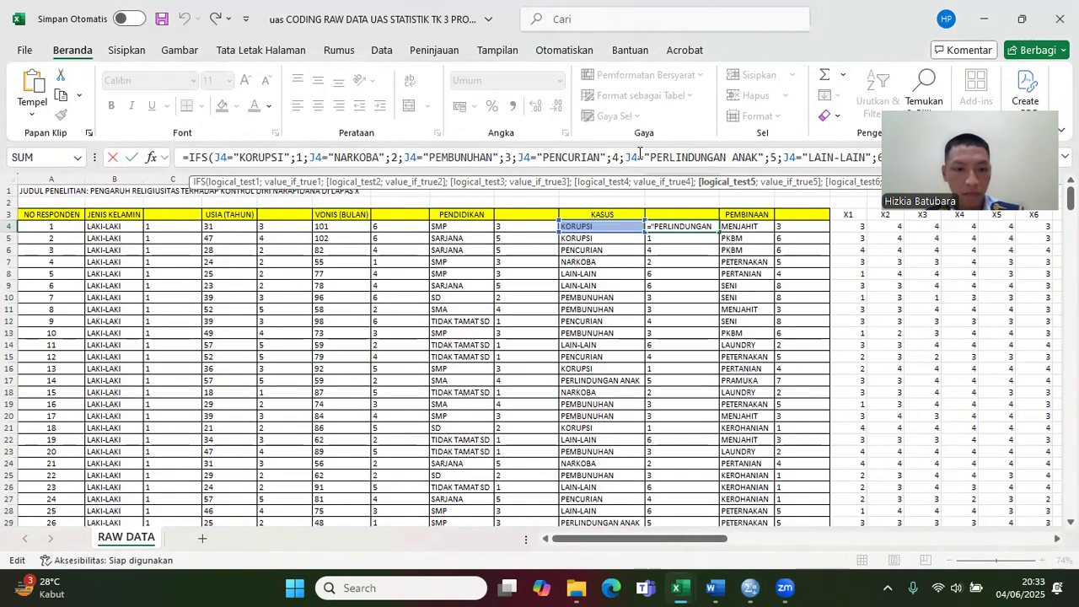
{"action": "key", "text": "ctrl+a"}
{"action": "key", "text": "ctrl+c"}
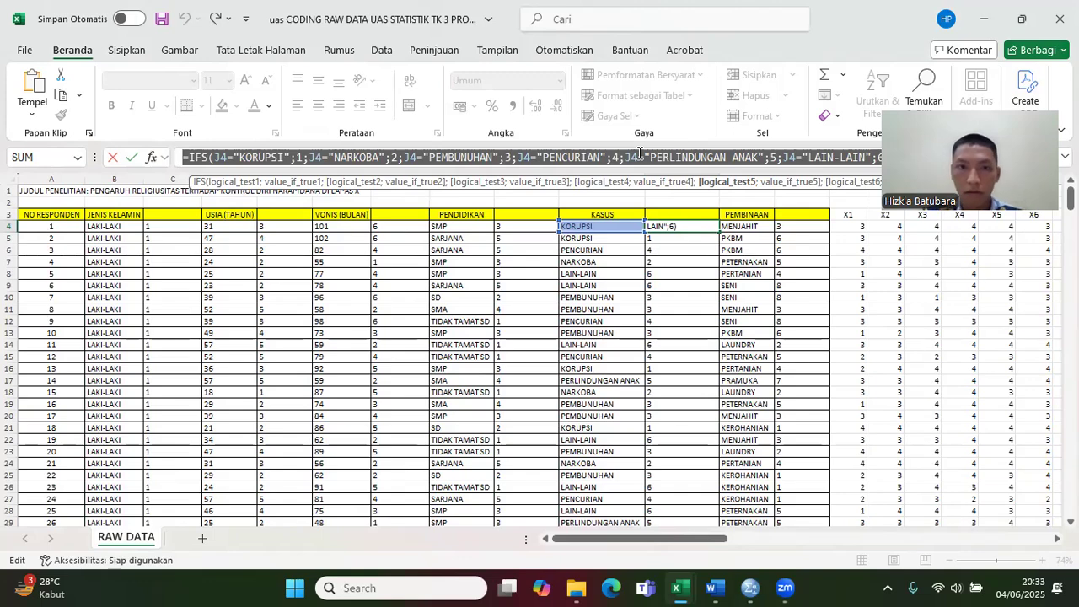
{"action": "key", "text": "Return"}
Step: Paste =IFS(J4="KORUPSI";1;J4="NARKOBA";2;J4="PEMBUNUHAN";3;J4="PENCURIAN";4;J4="PERLINDUNGAN ANAK";5;J4="LAIN-LAIN";6) into K4 of the UAS RAW DATA workbook and fill it down for all respondents
{"action": "mouse_move", "coordinate": [679, 587]}
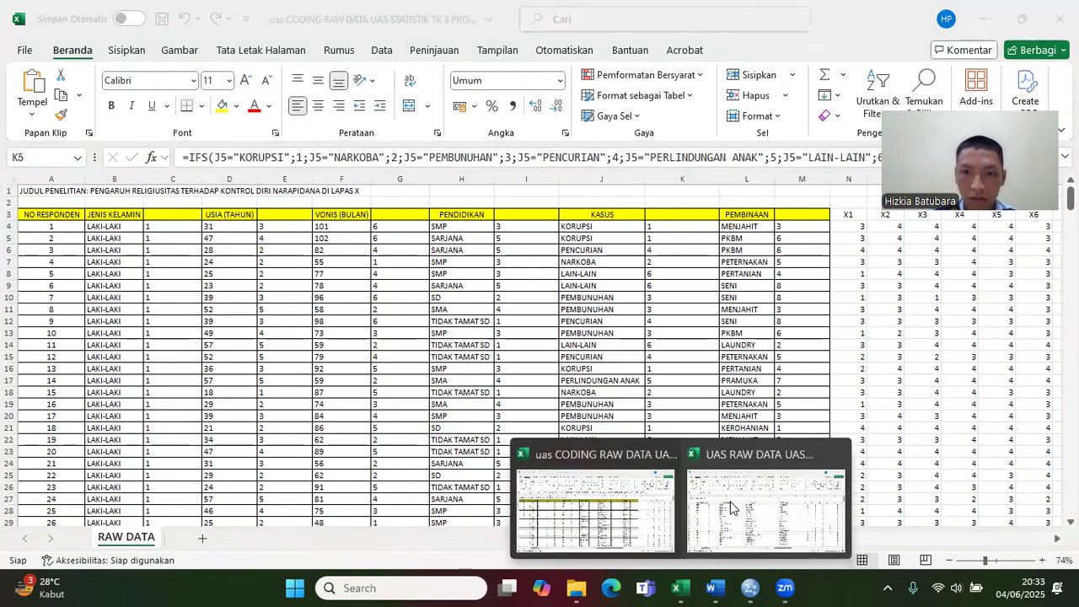
{"action": "left_click", "coordinate": [734, 502]}
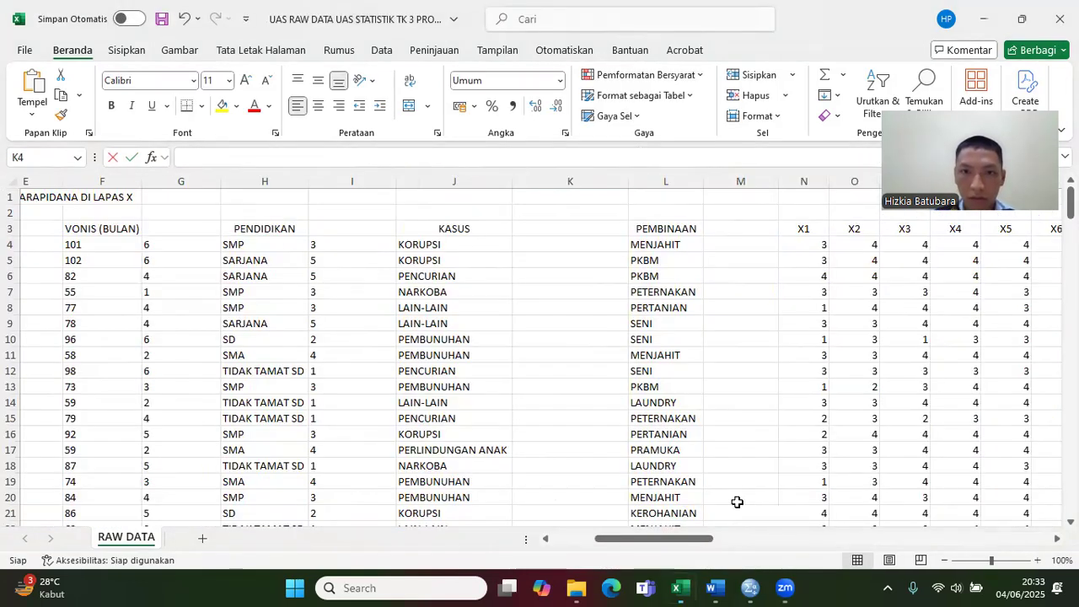
{"action": "key", "text": "ctrl+v"}
{"action": "left_click", "coordinate": [593, 255]}
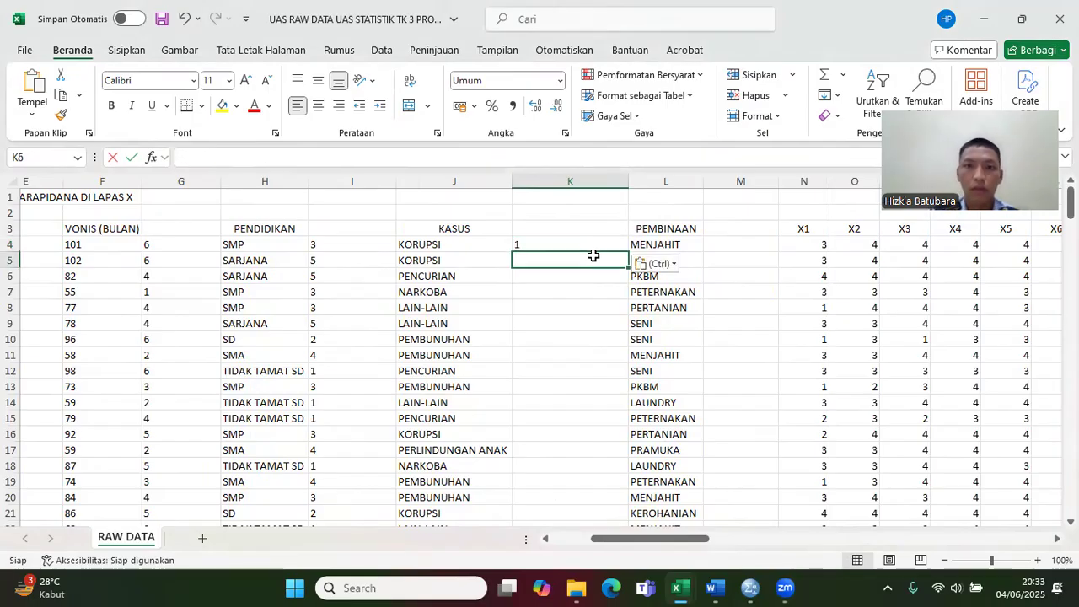
{"action": "left_click", "coordinate": [594, 245]}
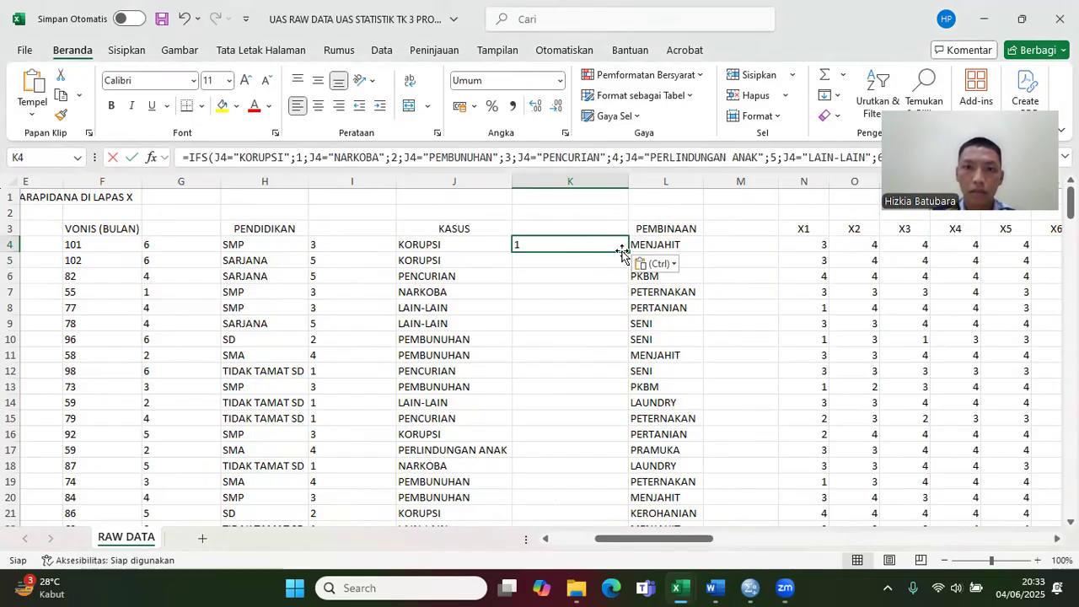
{"action": "double_click", "coordinate": [622, 250]}
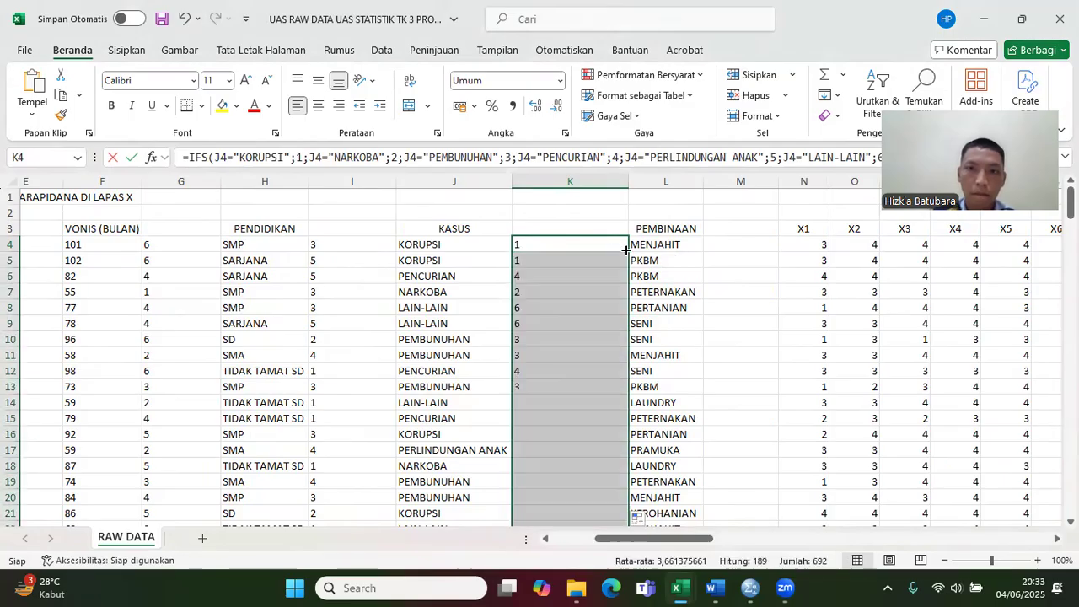
Step: Check the PEMBINAAN codes in the CODING table and copy the PEMBINAAN-coding IFS formula text from M4 of the uas CODING RAW DATA workbook
{"action": "left_click", "coordinate": [698, 247]}
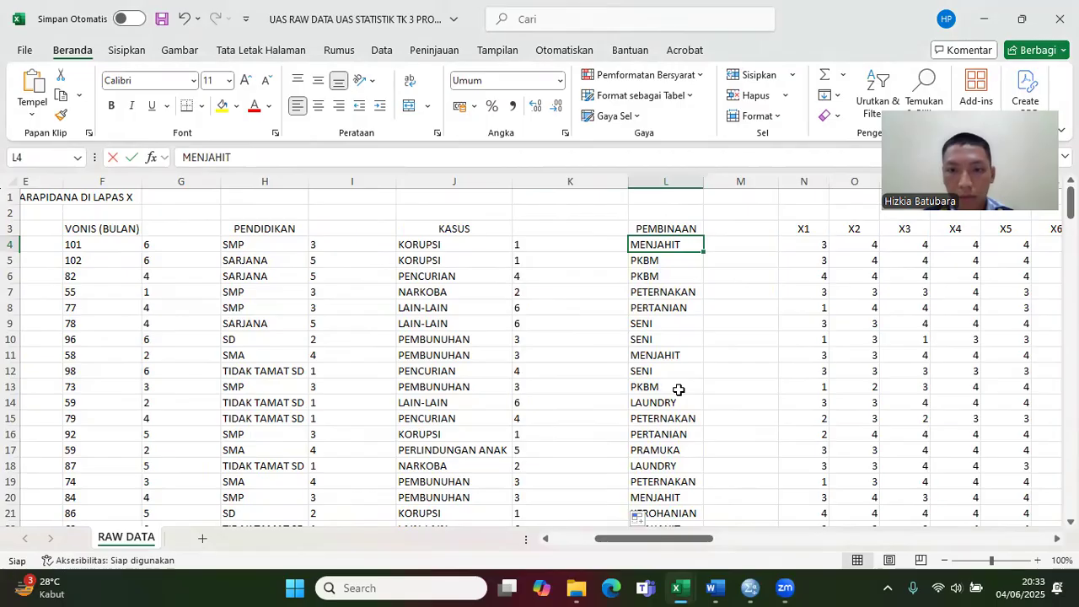
{"action": "left_click_drag", "start_coordinate": [665, 542], "coordinate": [1018, 552]}
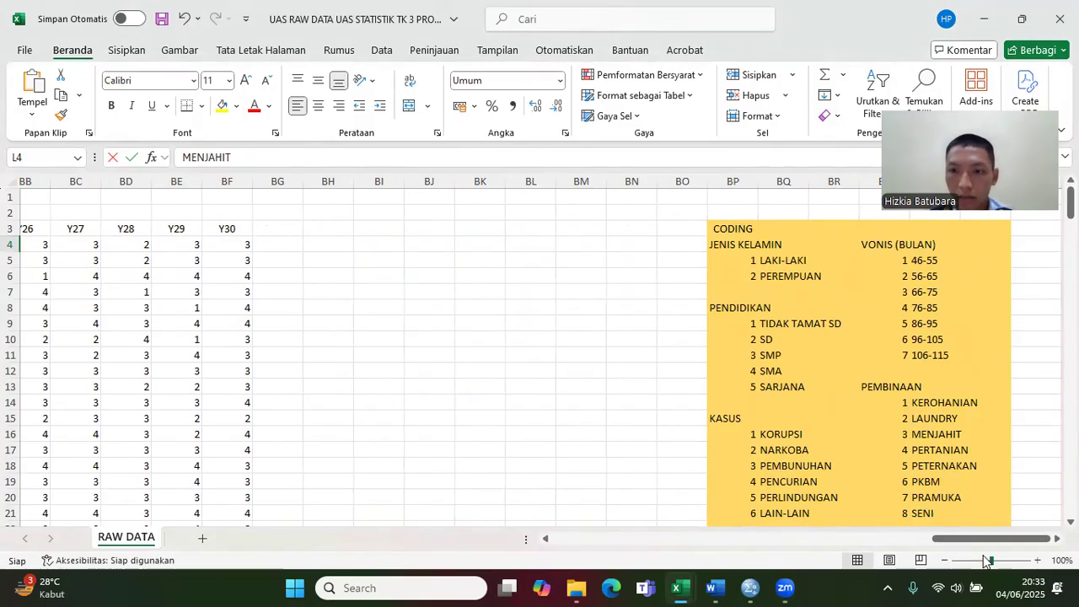
{"action": "left_click_drag", "start_coordinate": [980, 541], "coordinate": [641, 552]}
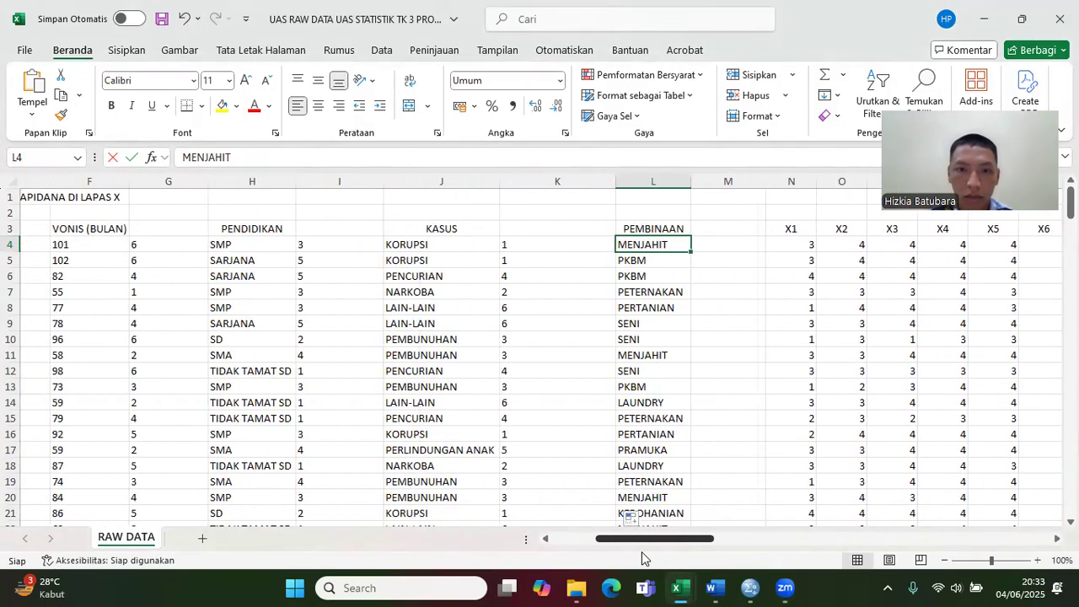
{"action": "left_click", "coordinate": [728, 244]}
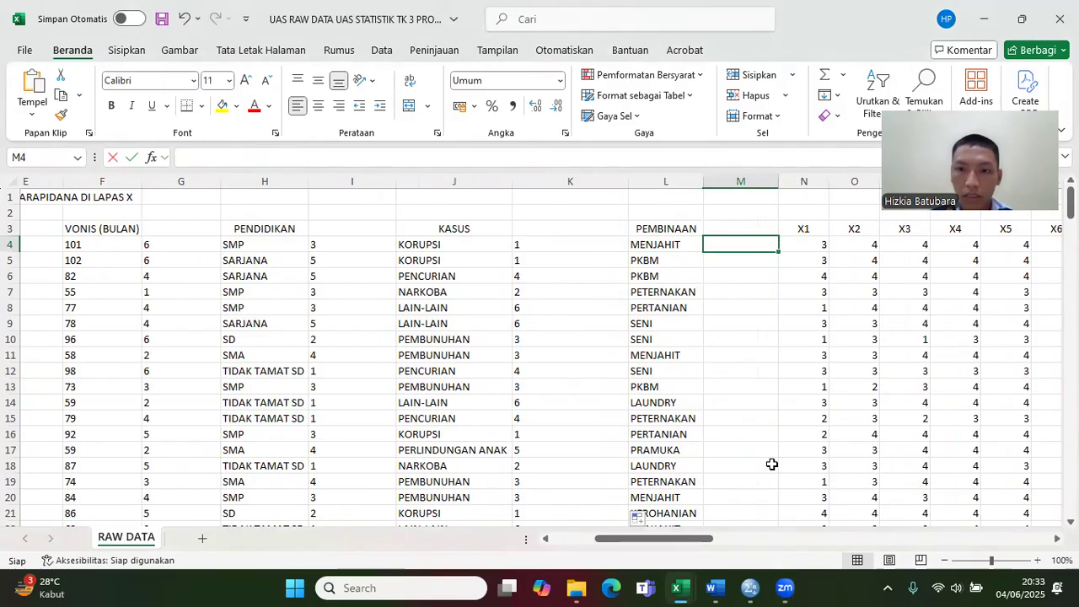
{"action": "mouse_move", "coordinate": [684, 587]}
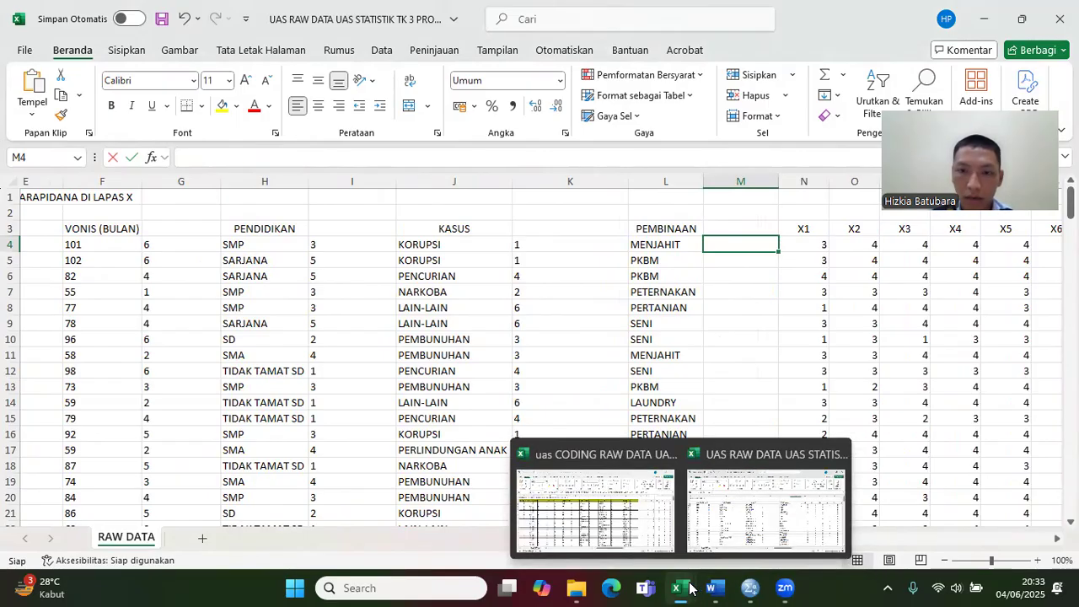
{"action": "left_click", "coordinate": [641, 508]}
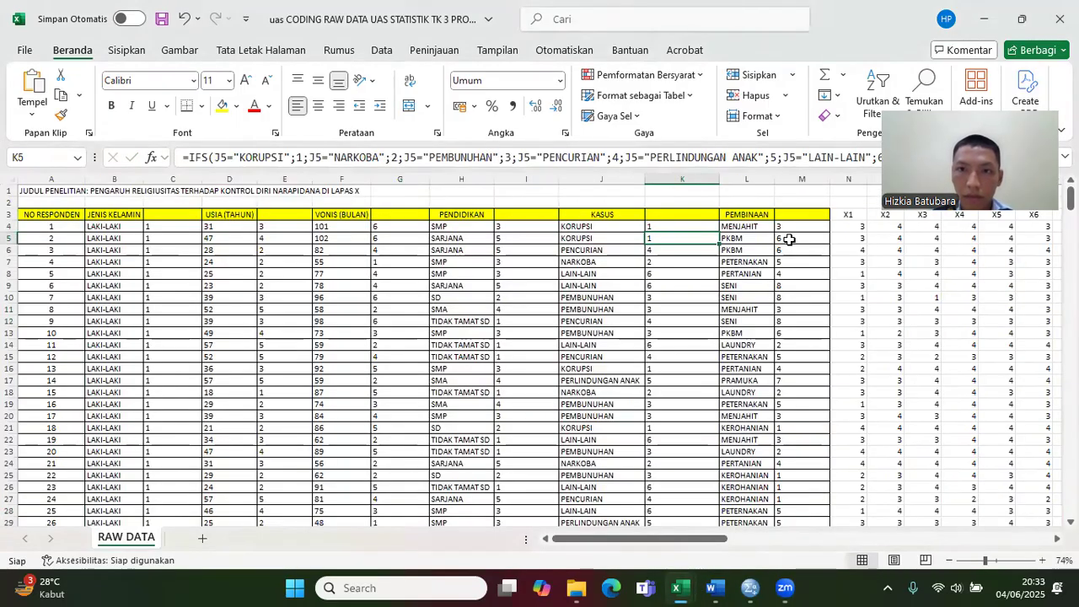
{"action": "left_click", "coordinate": [794, 228]}
{"action": "left_click", "coordinate": [736, 162]}
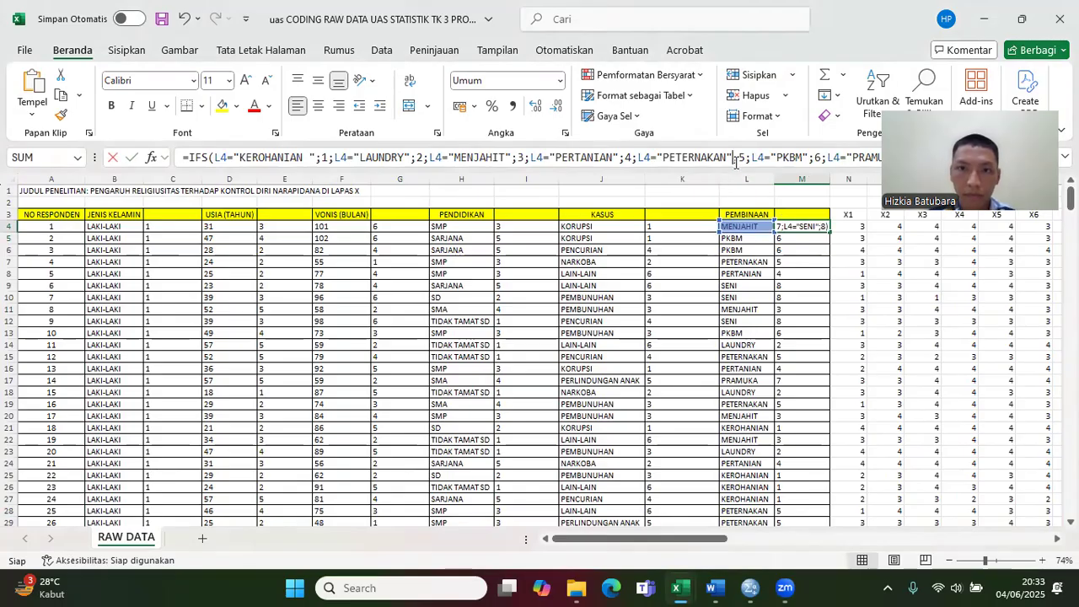
{"action": "key", "text": "ctrl+a"}
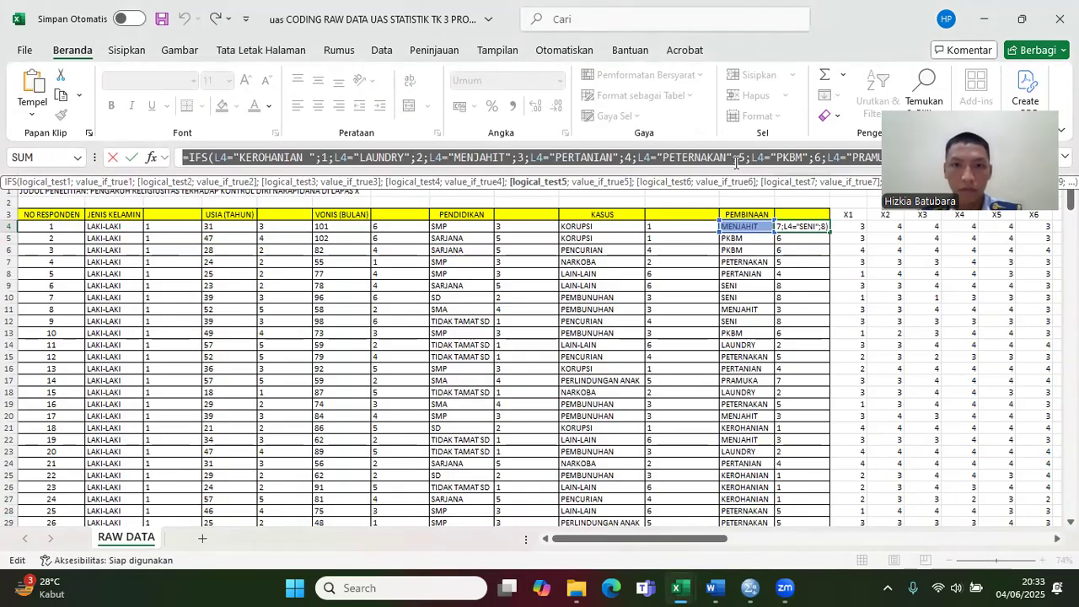
{"action": "left_click", "coordinate": [687, 587]}
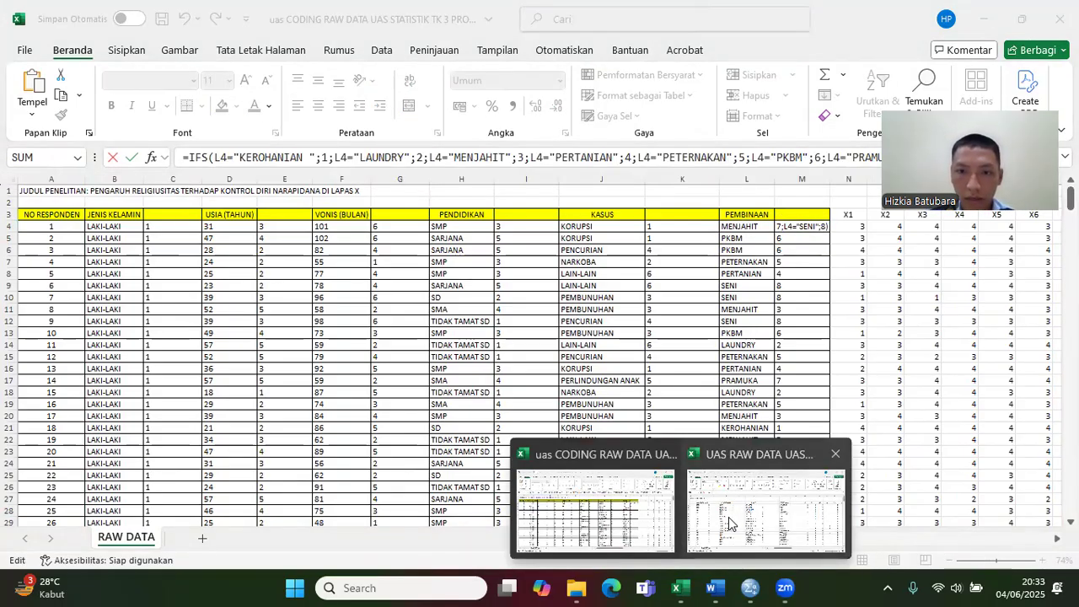
{"action": "left_click", "coordinate": [644, 502]}
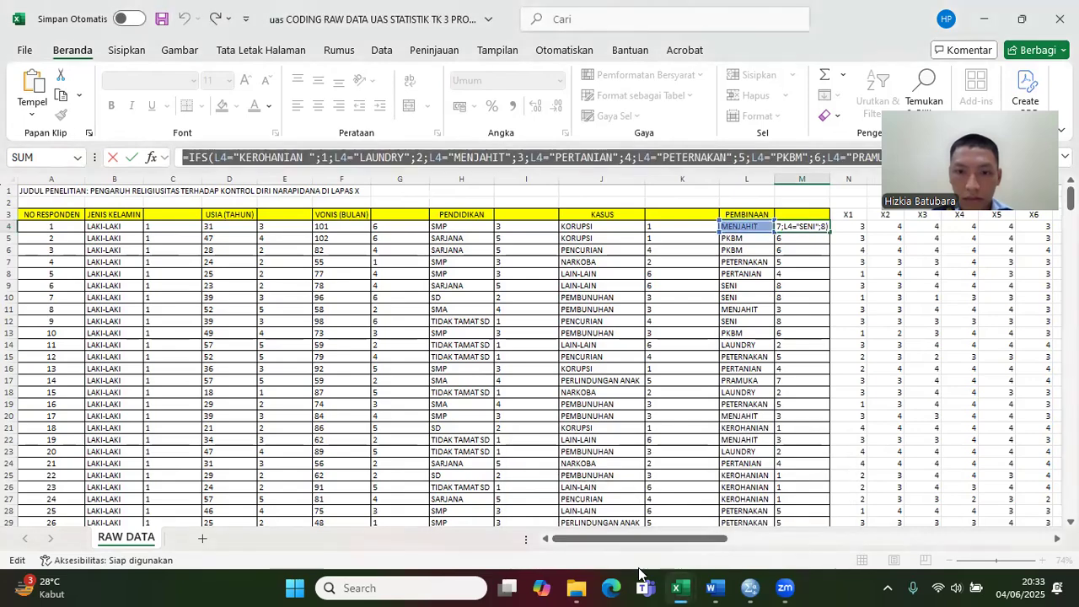
{"action": "mouse_move", "coordinate": [679, 588]}
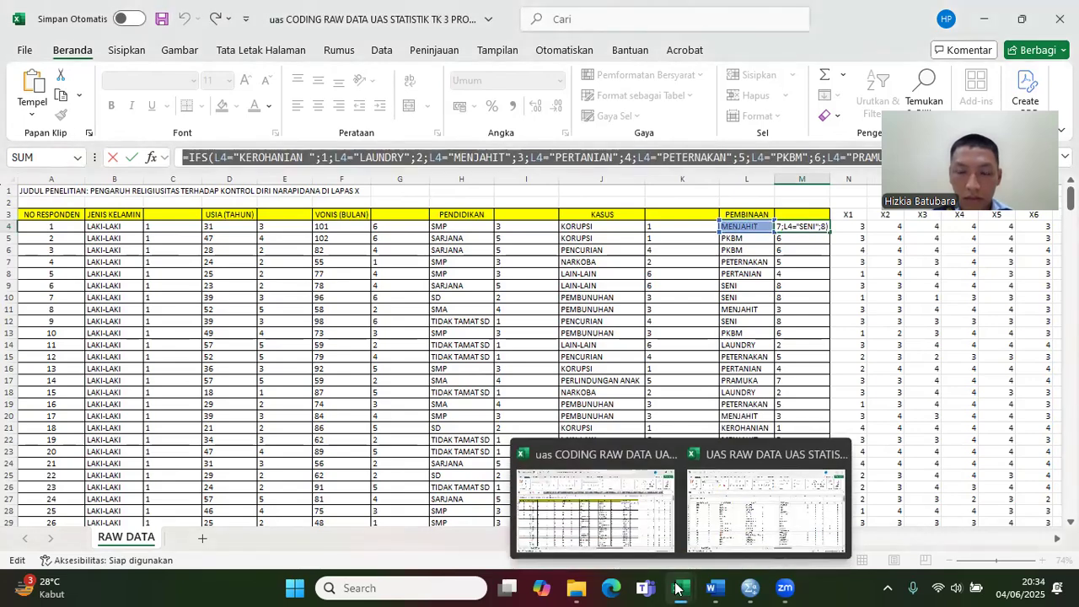
{"action": "left_click", "coordinate": [765, 521]}
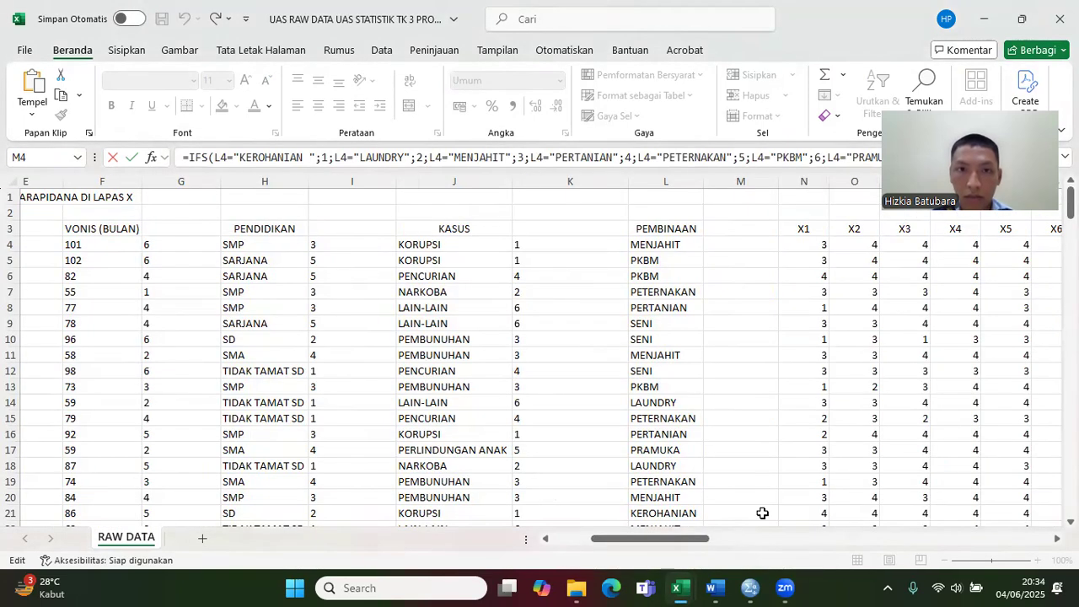
{"action": "left_click", "coordinate": [731, 247]}
{"action": "mouse_move", "coordinate": [674, 587]}
{"action": "left_click", "coordinate": [637, 518]}
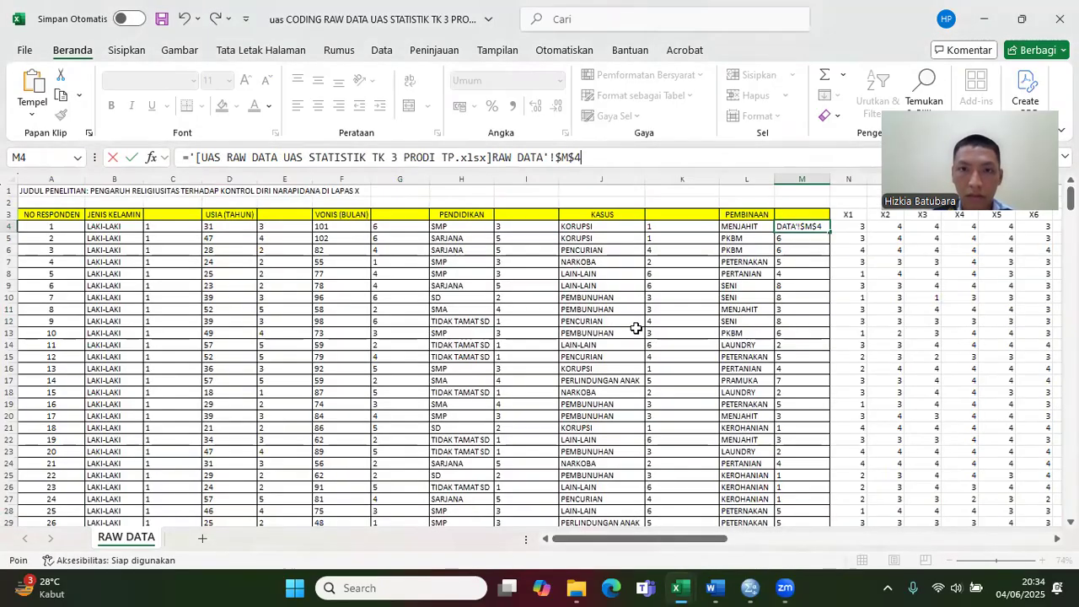
{"action": "left_click", "coordinate": [183, 22]}
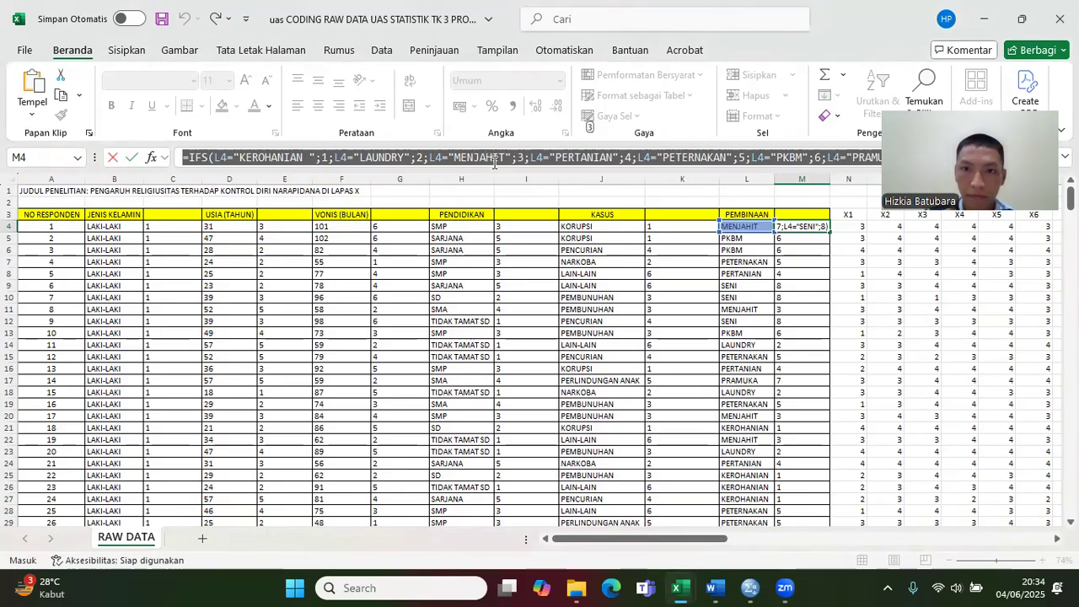
Step: Paste =IFS(L4="KEROHANIAN ";1;L4="LAUNDRY";2;L4="MENJAHIT";3;L4="PERTANIAN";4;L4="PETERNAKAN";5;L4="PKBM";6;L4="PRAMUKA";7;L4="SENI";8) into M4 of the UAS RAW DATA workbook and fill it down for all respondents
{"action": "key", "text": "Return"}
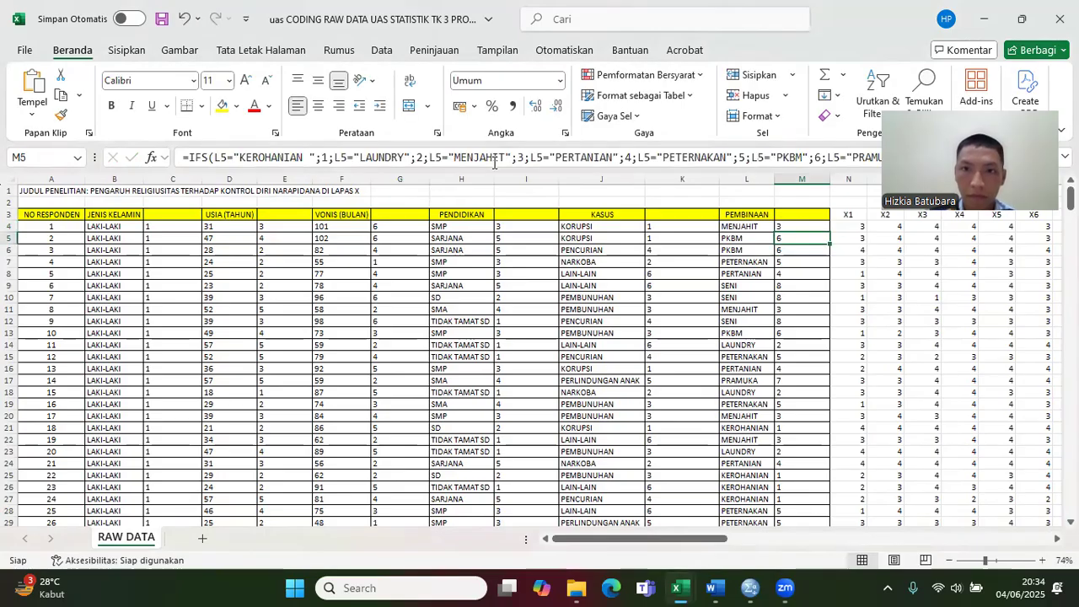
{"action": "left_click", "coordinate": [680, 588]}
{"action": "left_click", "coordinate": [770, 505]}
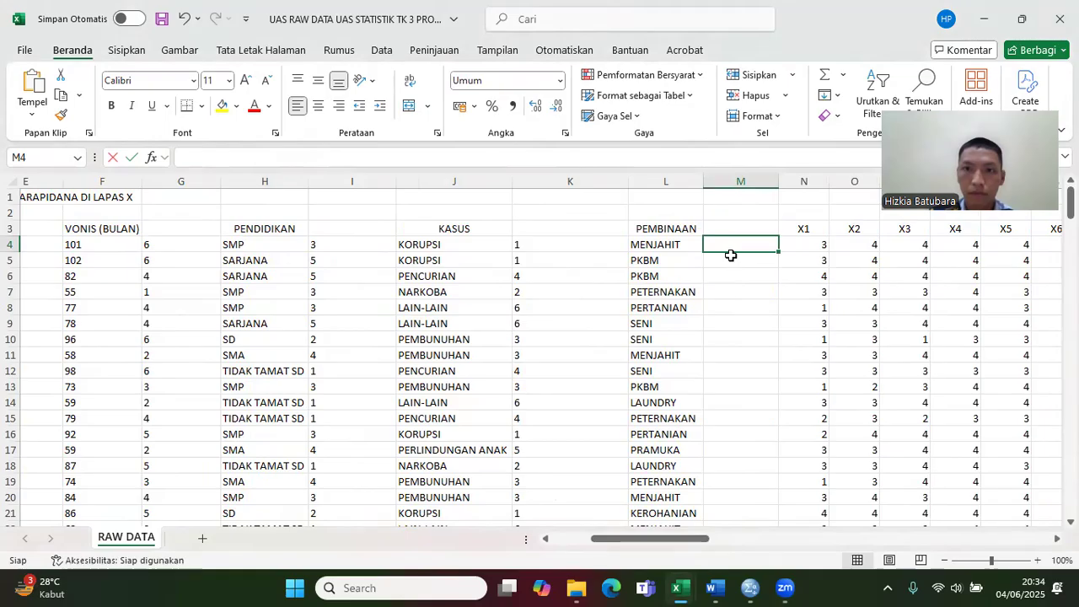
{"action": "key", "text": "ctrl+v"}
{"action": "key", "text": "Return"}
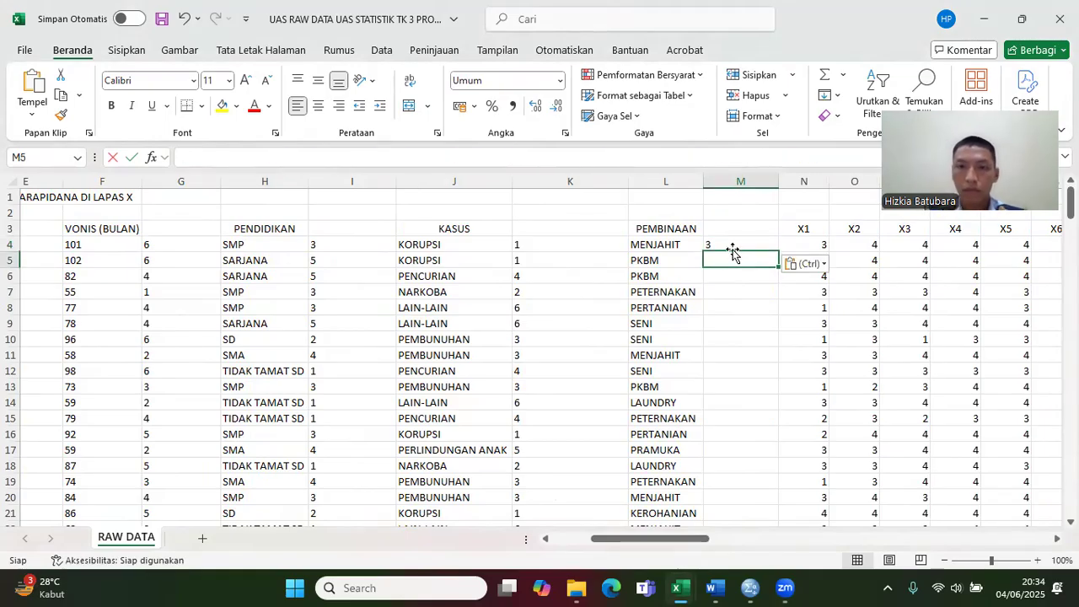
{"action": "left_click", "coordinate": [761, 240]}
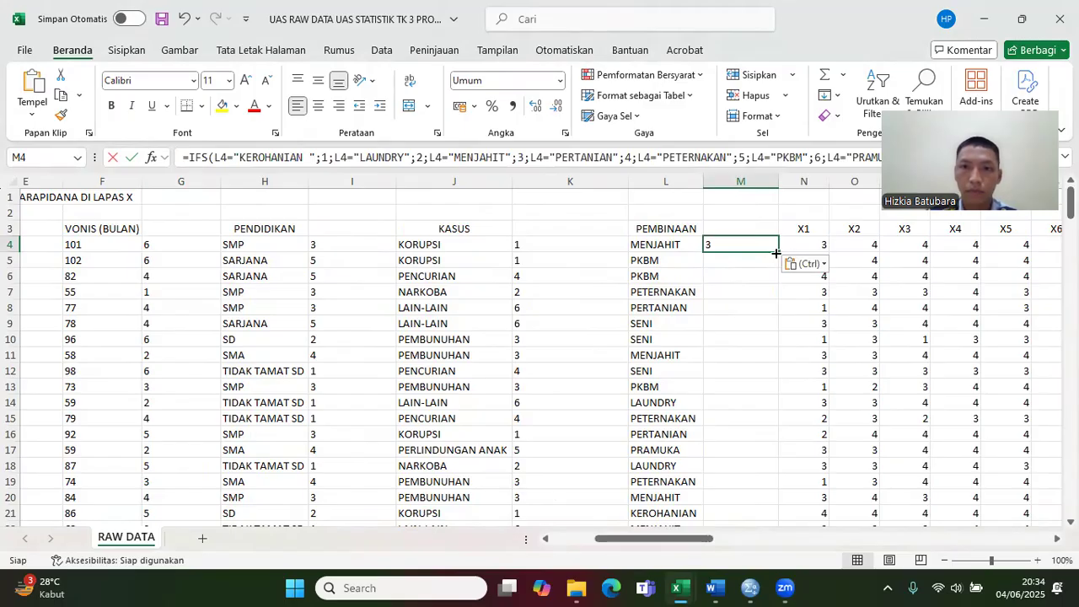
{"action": "double_click", "coordinate": [777, 252]}
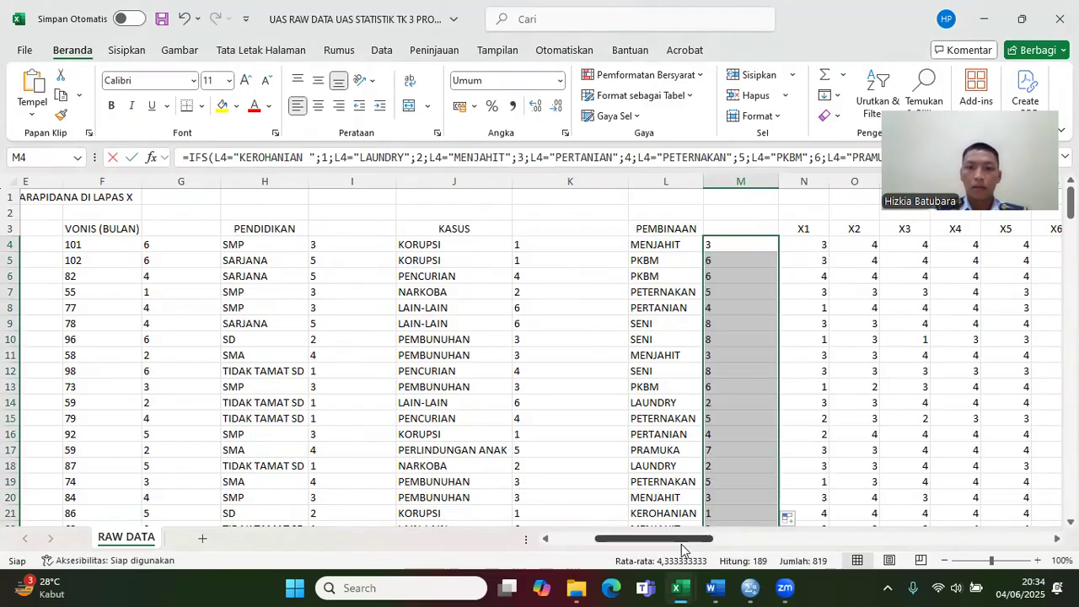
Step: Insert a blank column before the Y1 column and enter the header XS in AC3
{"action": "left_click_drag", "start_coordinate": [683, 543], "coordinate": [785, 573]}
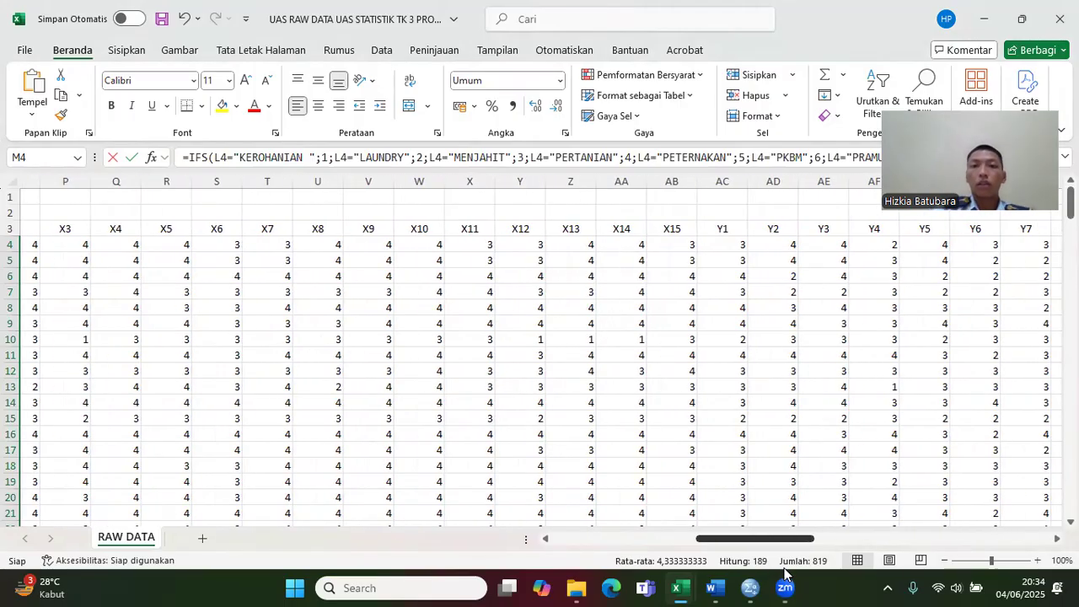
{"action": "left_click_drag", "start_coordinate": [785, 574], "coordinate": [787, 574]}
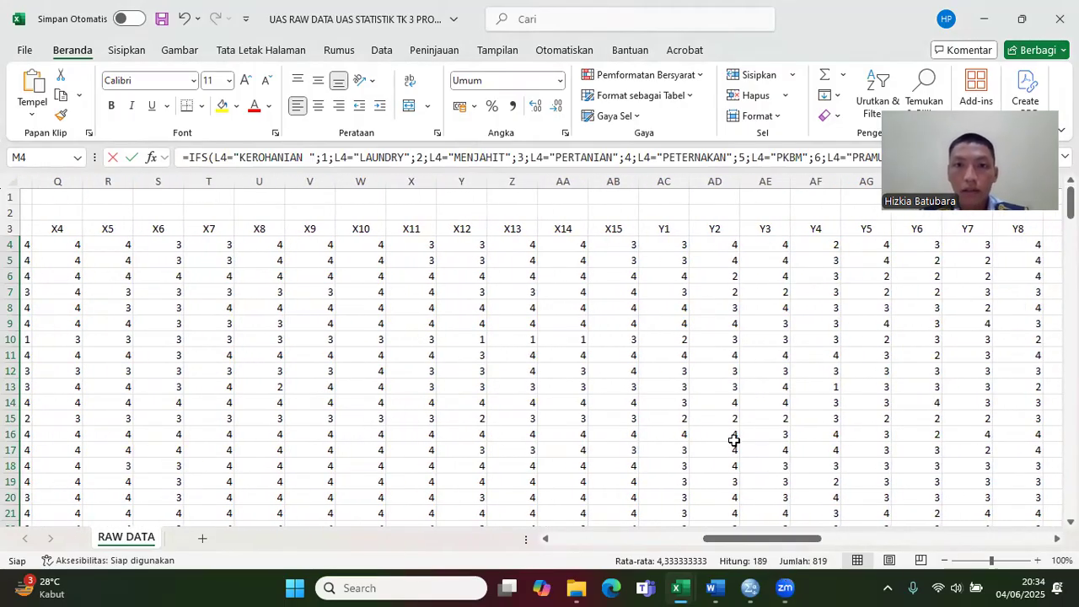
{"action": "left_click", "coordinate": [664, 181]}
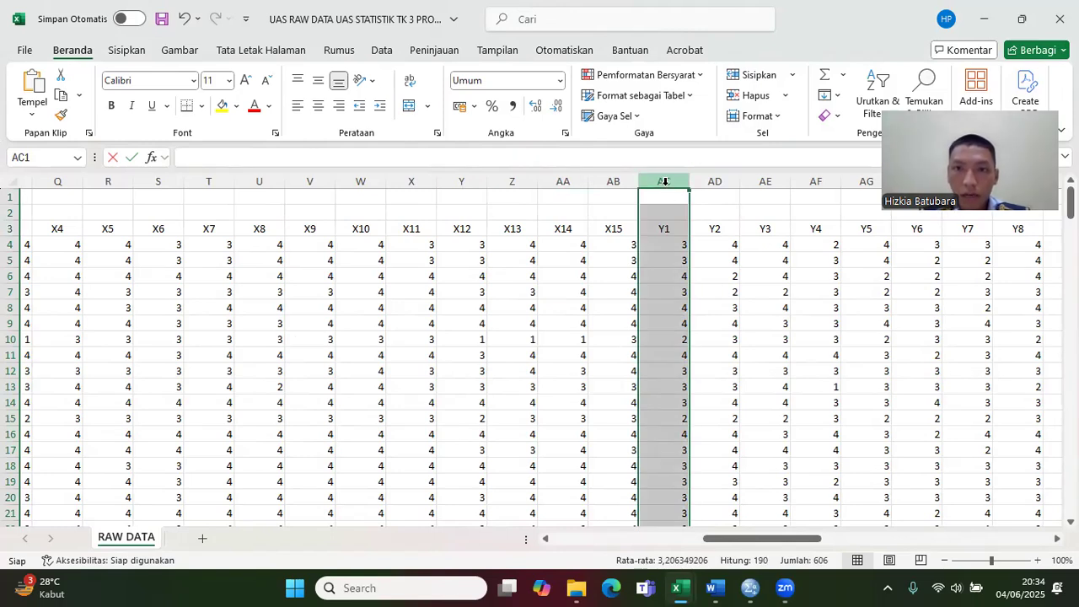
{"action": "right_click", "coordinate": [665, 181]}
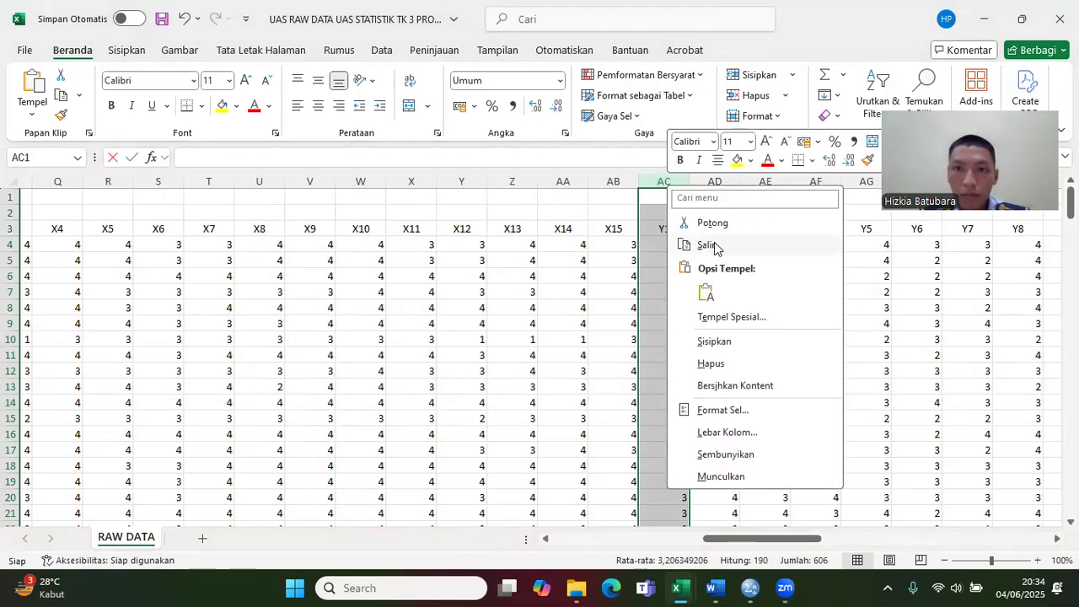
{"action": "left_click", "coordinate": [730, 345]}
{"action": "left_click", "coordinate": [667, 231]}
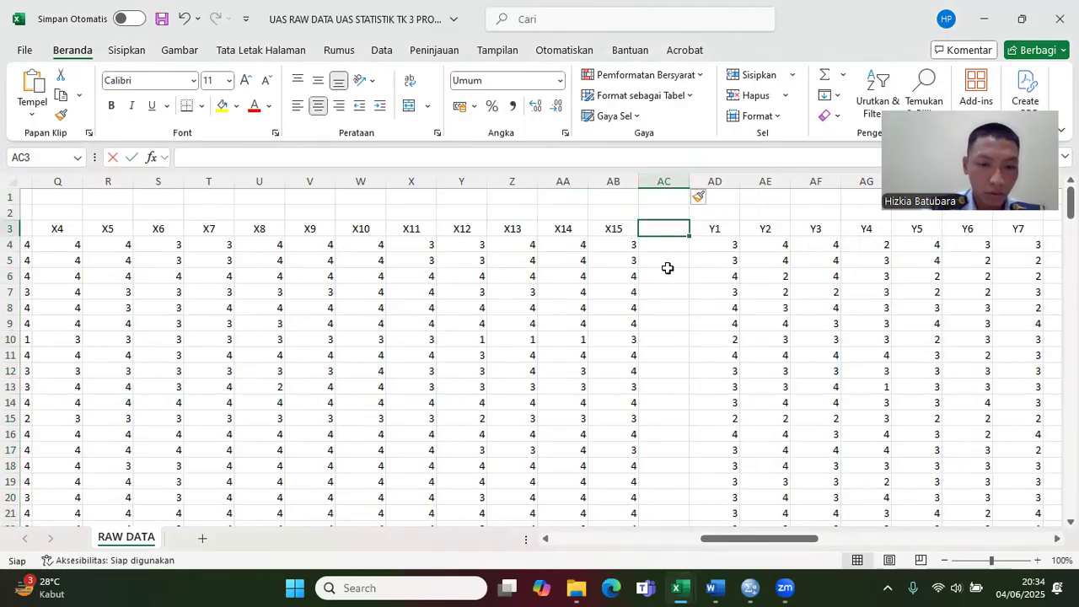
{"action": "type", "text": "XS"}
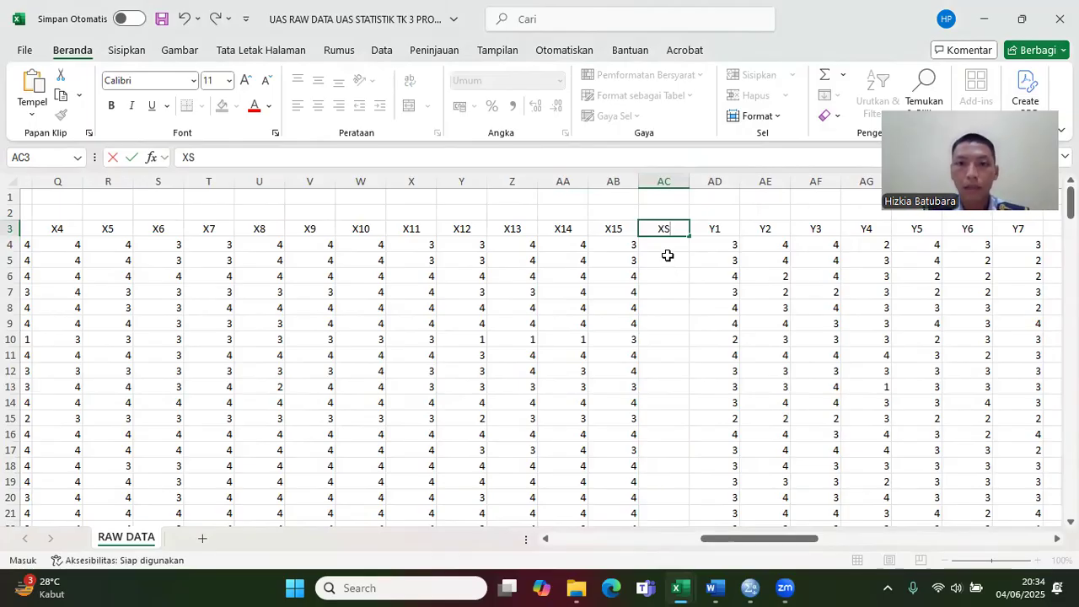
Step: Total the X1 to X15 scores with =SUM(N4:AB4) in AC4 and fill the formula down for all respondents
{"action": "left_click", "coordinate": [667, 244]}
{"action": "type", "text": "=SUM"}
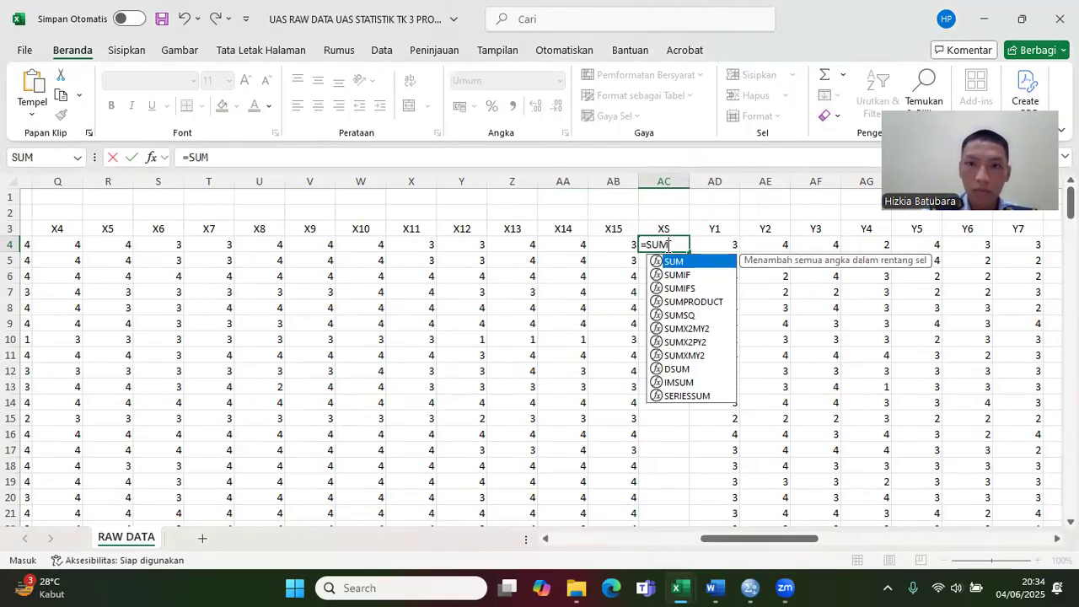
{"action": "double_click", "coordinate": [679, 262]}
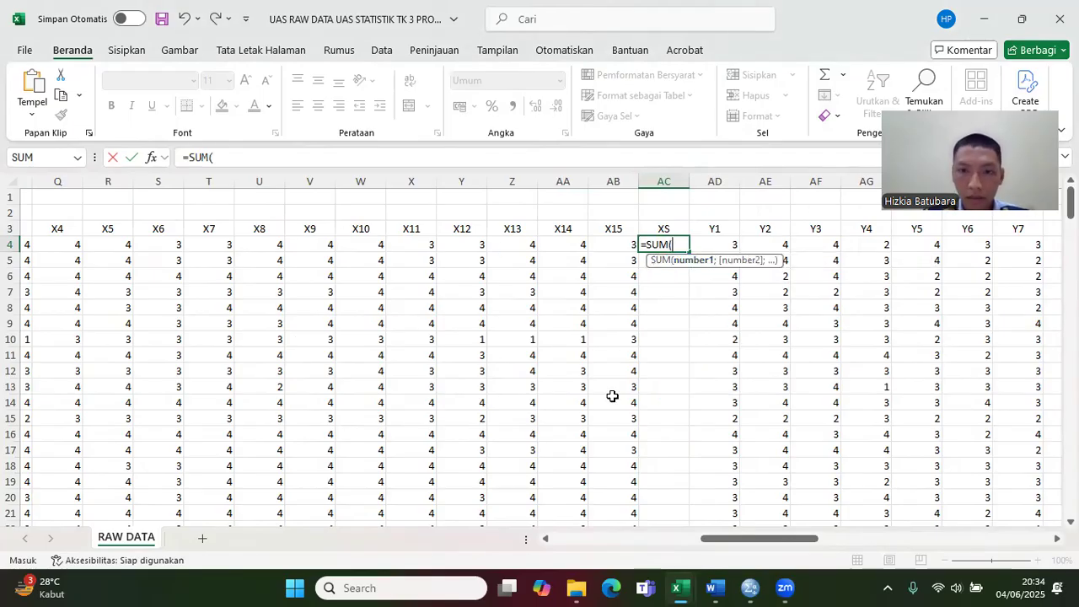
{"action": "left_click_drag", "start_coordinate": [739, 544], "coordinate": [677, 544]}
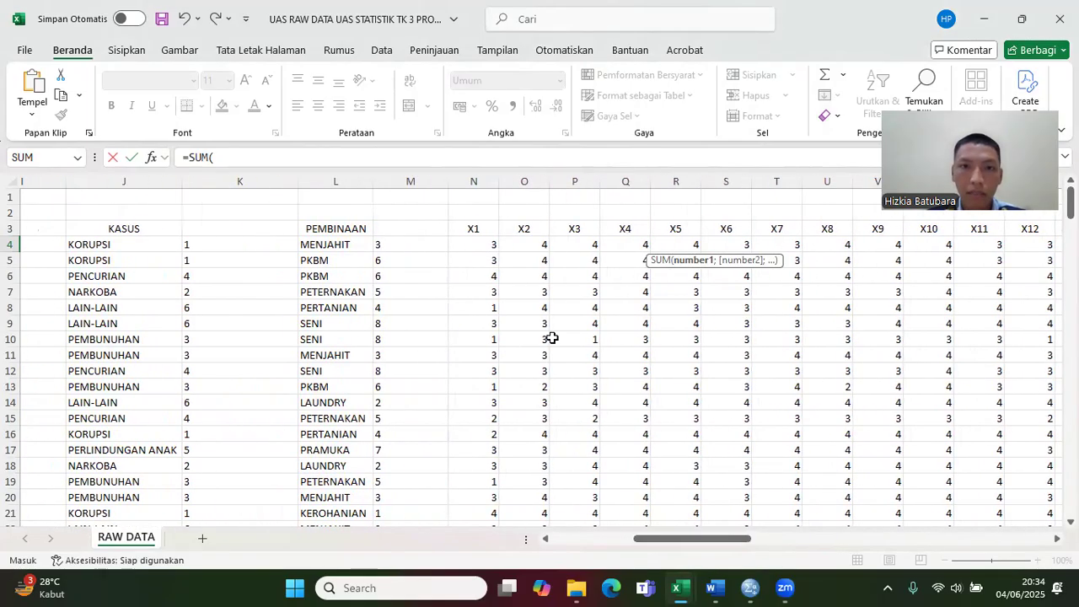
{"action": "left_click_drag", "start_coordinate": [491, 243], "coordinate": [816, 243]}
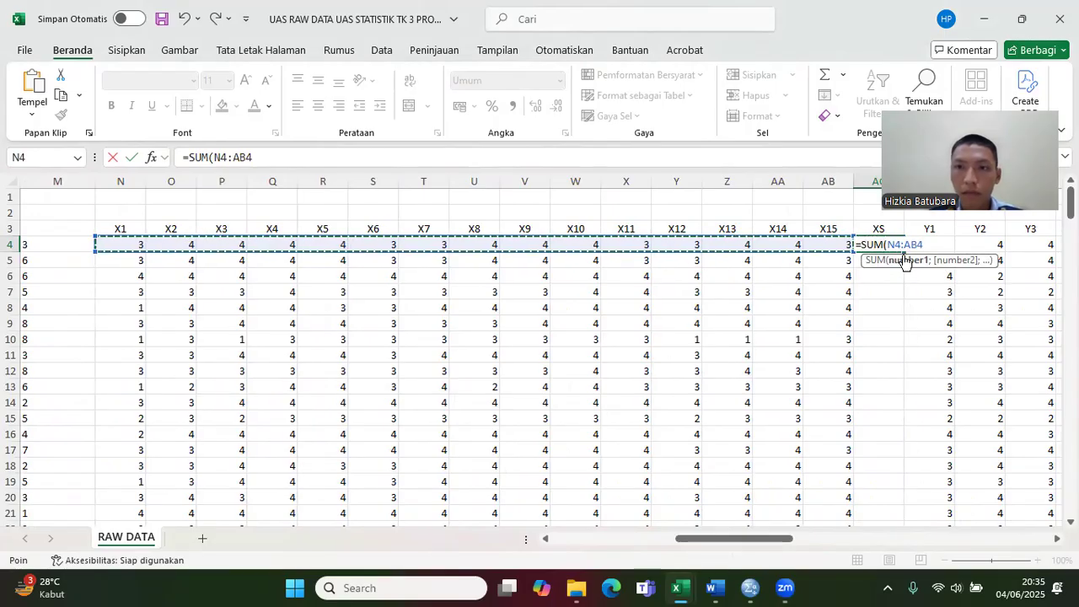
{"action": "key", "text": "Return"}
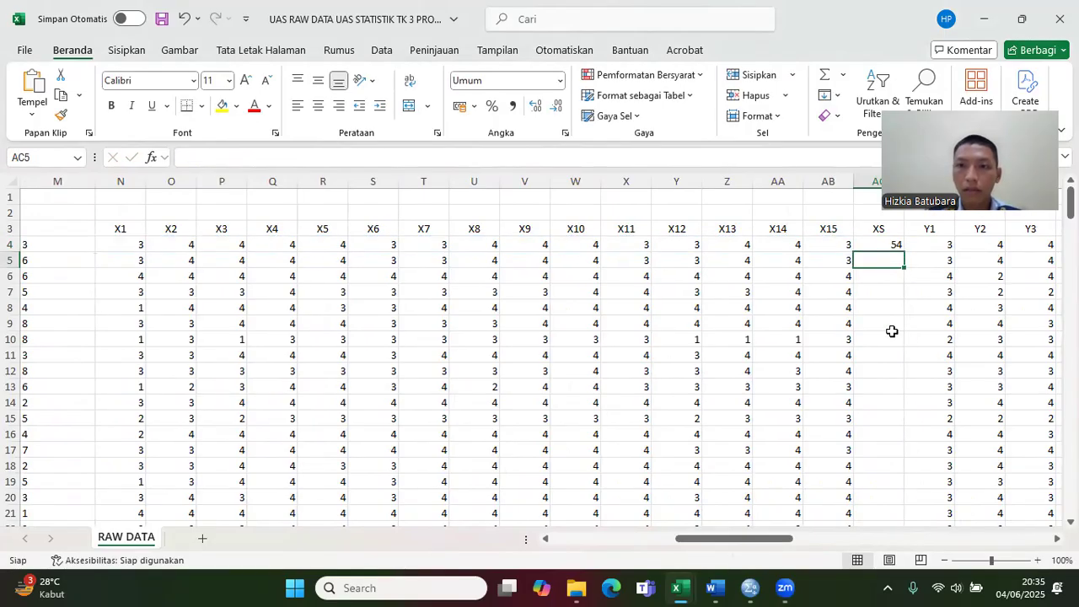
{"action": "left_click", "coordinate": [896, 244]}
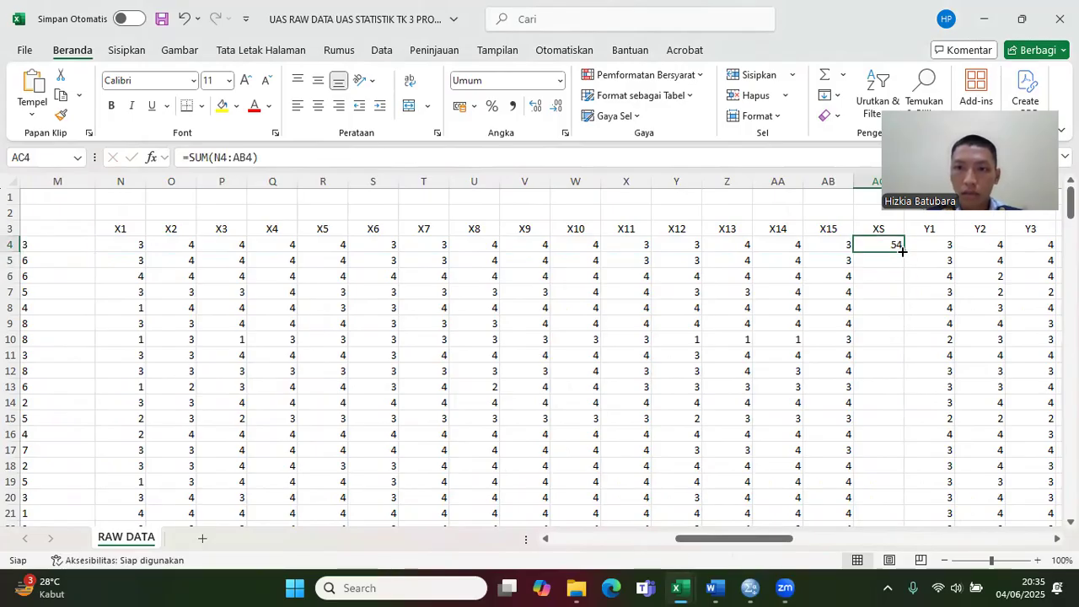
{"action": "double_click", "coordinate": [902, 251]}
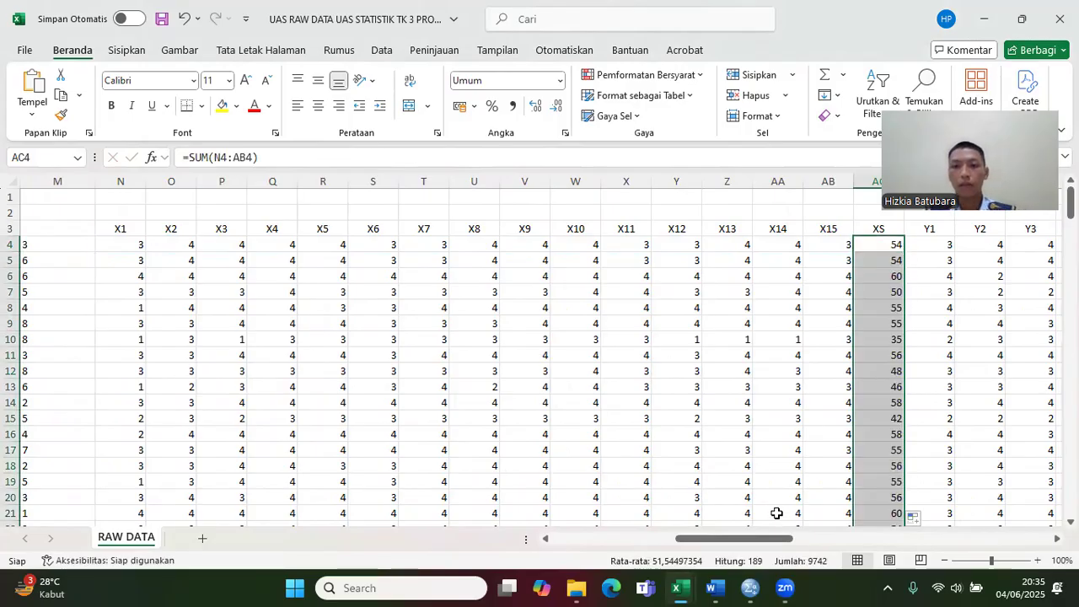
Step: Enter the header YS in BH3, just after the Y30 column
{"action": "left_click_drag", "start_coordinate": [778, 534], "coordinate": [961, 515]}
{"action": "left_click", "coordinate": [904, 229]}
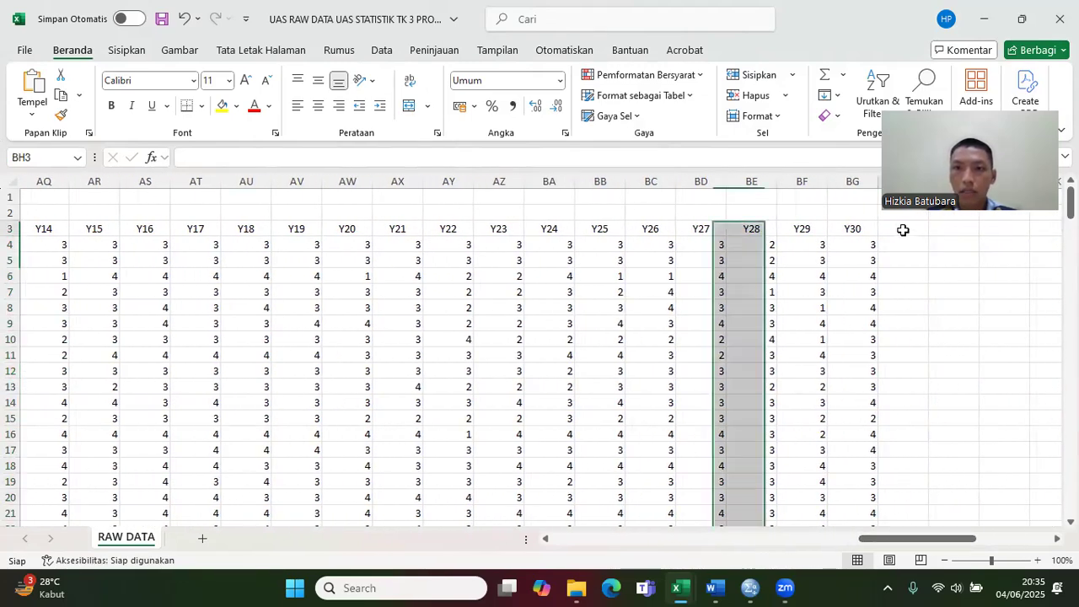
{"action": "type", "text": "YS"}
{"action": "left_click", "coordinate": [898, 245]}
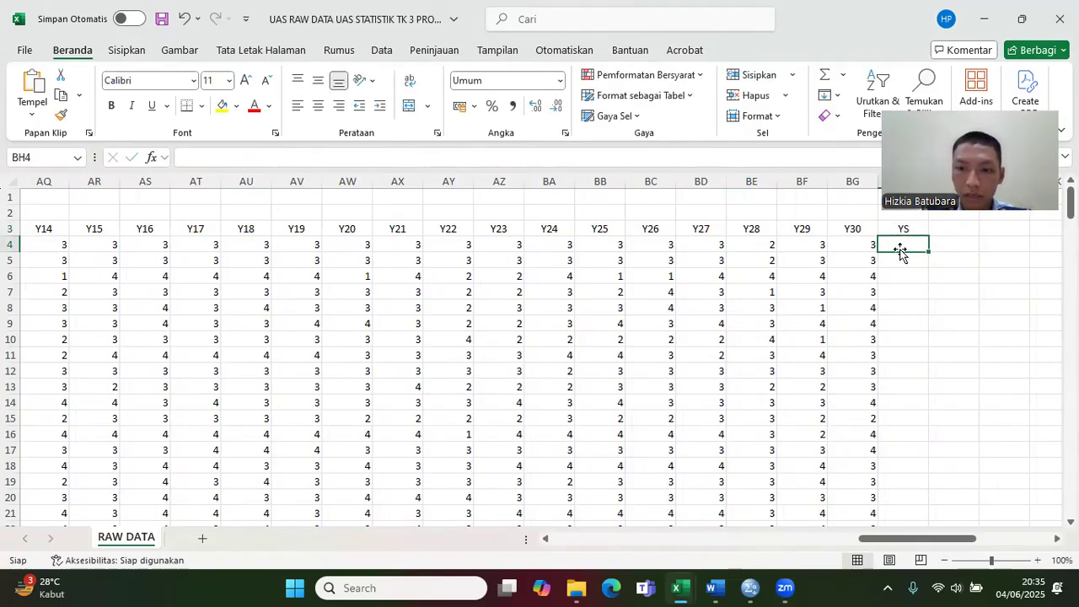
Step: Total the Y1 to Y30 scores with =SUM(AD4:BG4) in BH4, fill it down for all respondents and check the column to its end
{"action": "type", "text": "=SUM"}
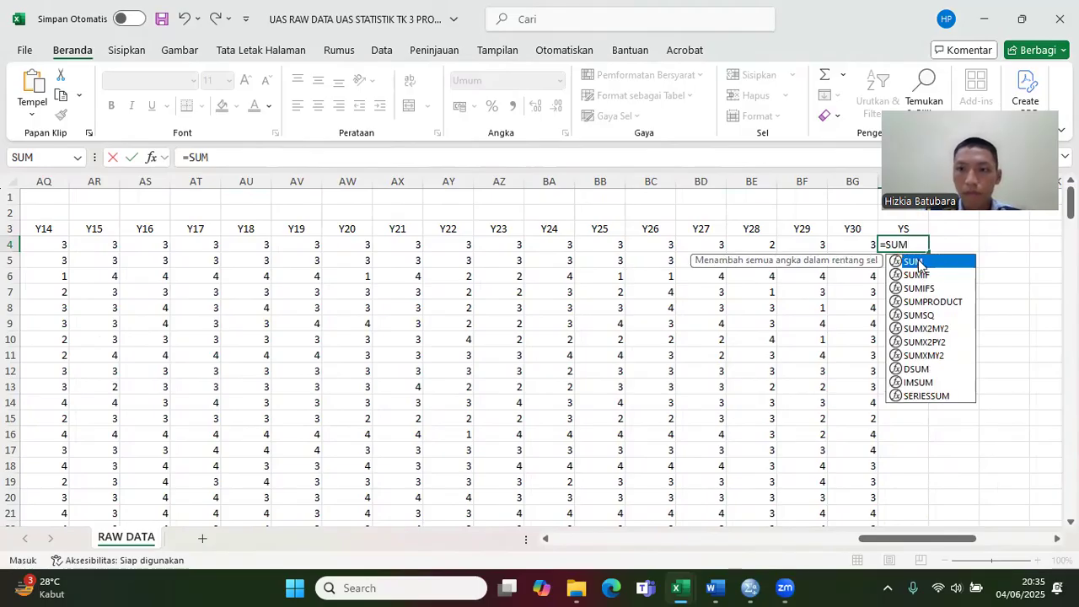
{"action": "double_click", "coordinate": [918, 263]}
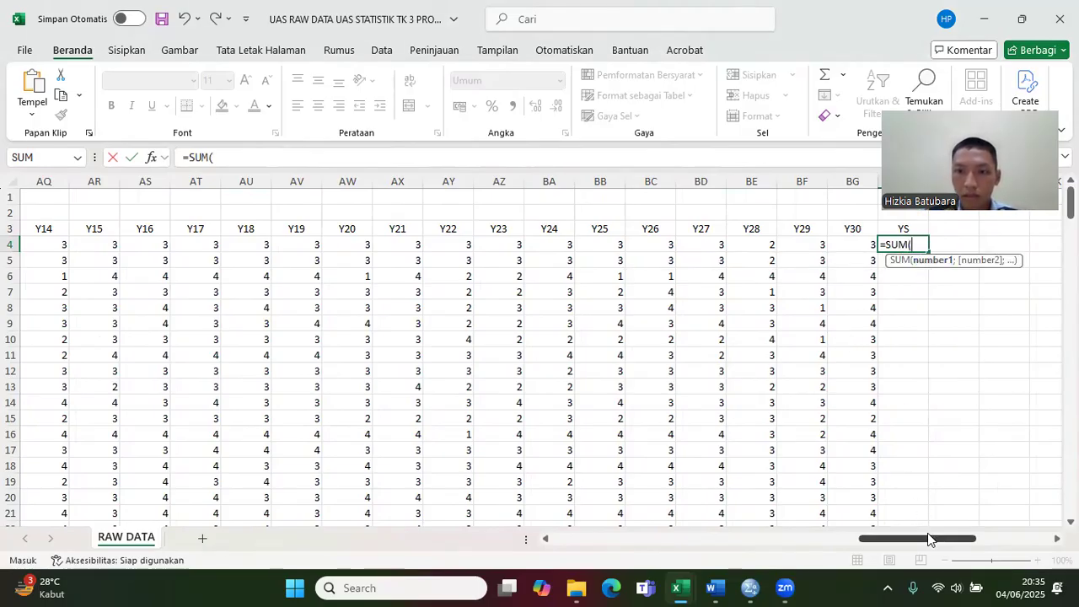
{"action": "left_click_drag", "start_coordinate": [930, 540], "coordinate": [825, 563]}
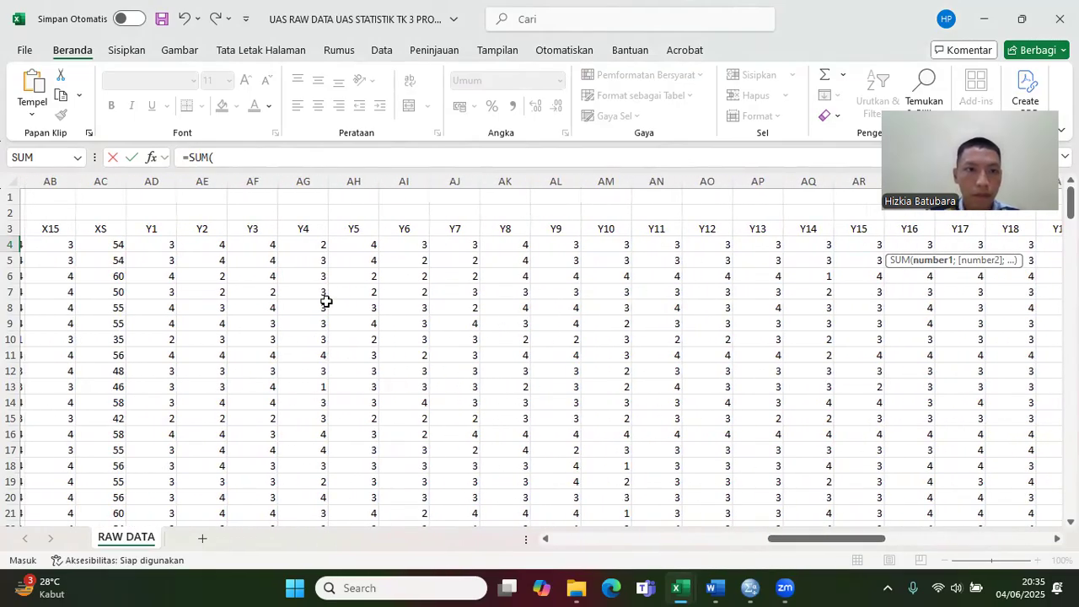
{"action": "left_click_drag", "start_coordinate": [170, 248], "coordinate": [1002, 245]}
{"action": "key", "text": "Return"}
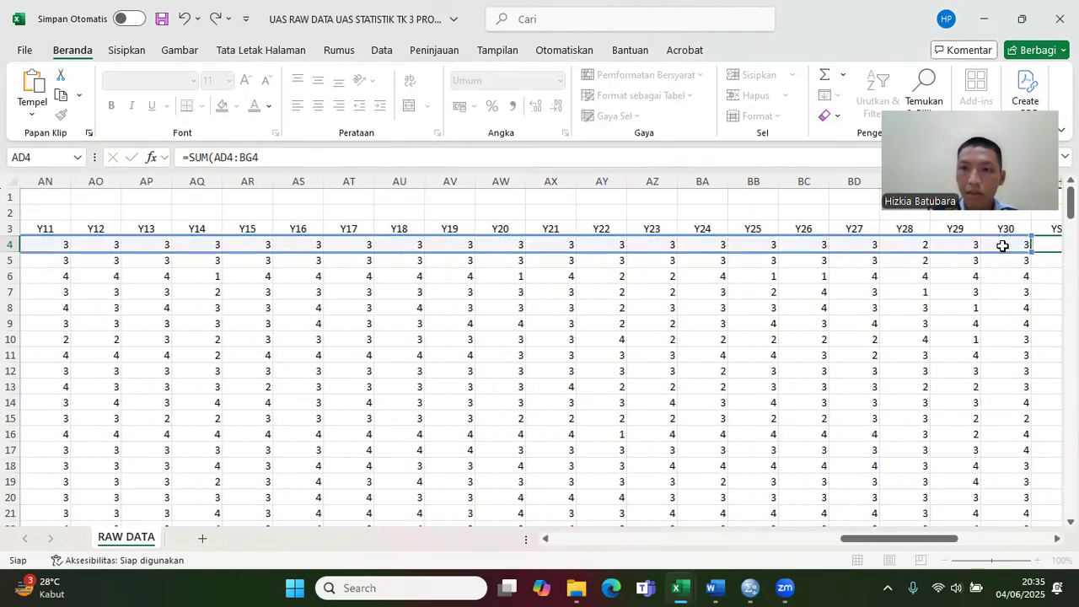
{"action": "left_click", "coordinate": [1002, 245]}
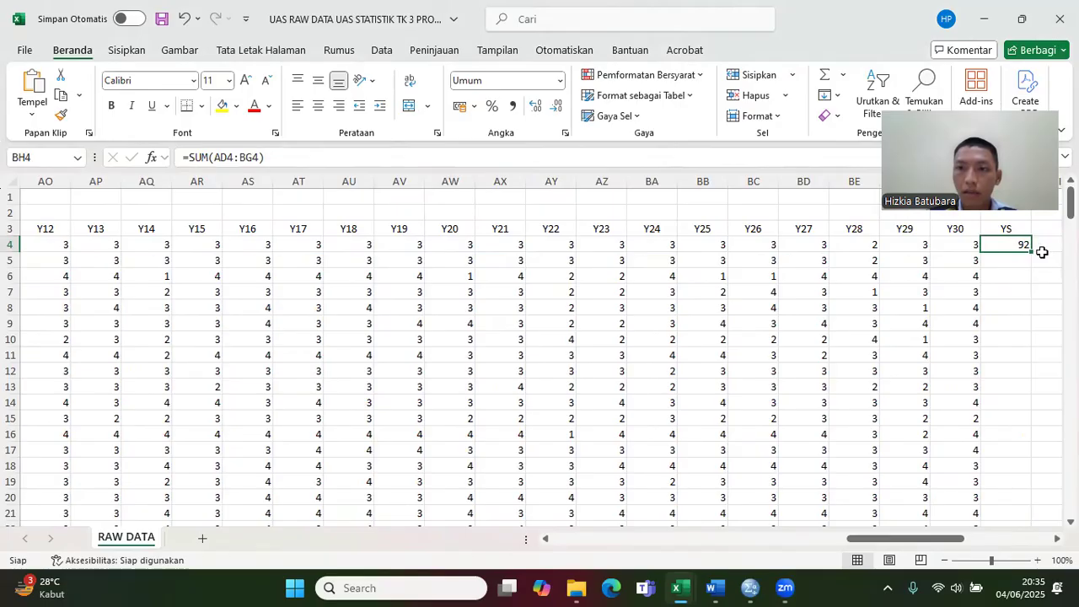
{"action": "double_click", "coordinate": [1030, 253]}
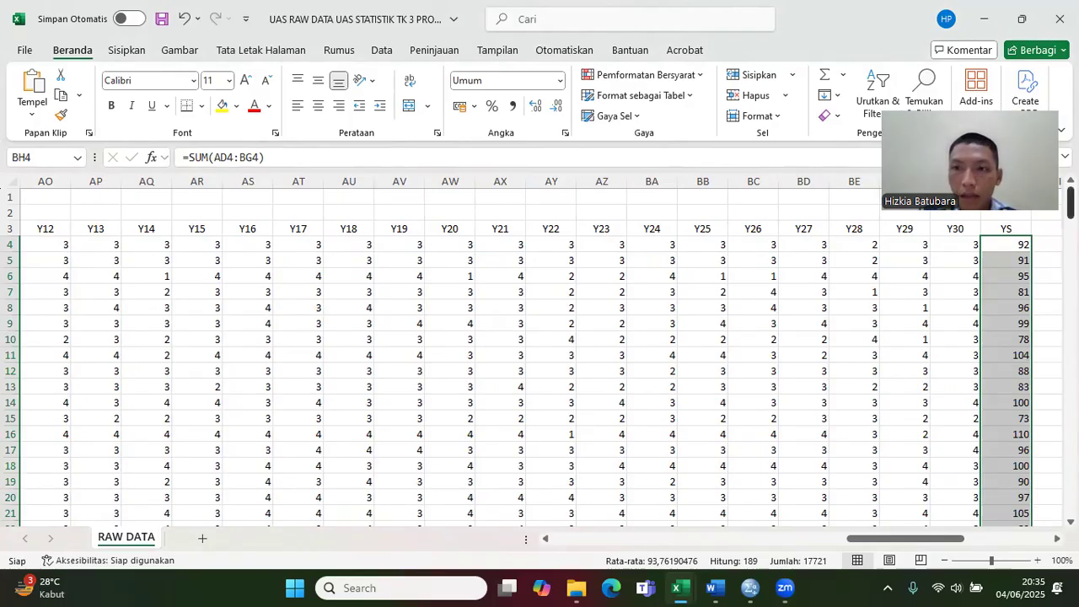
{"action": "scroll", "coordinate": [540, 354], "scroll_direction": "down", "scroll_amount": 19}
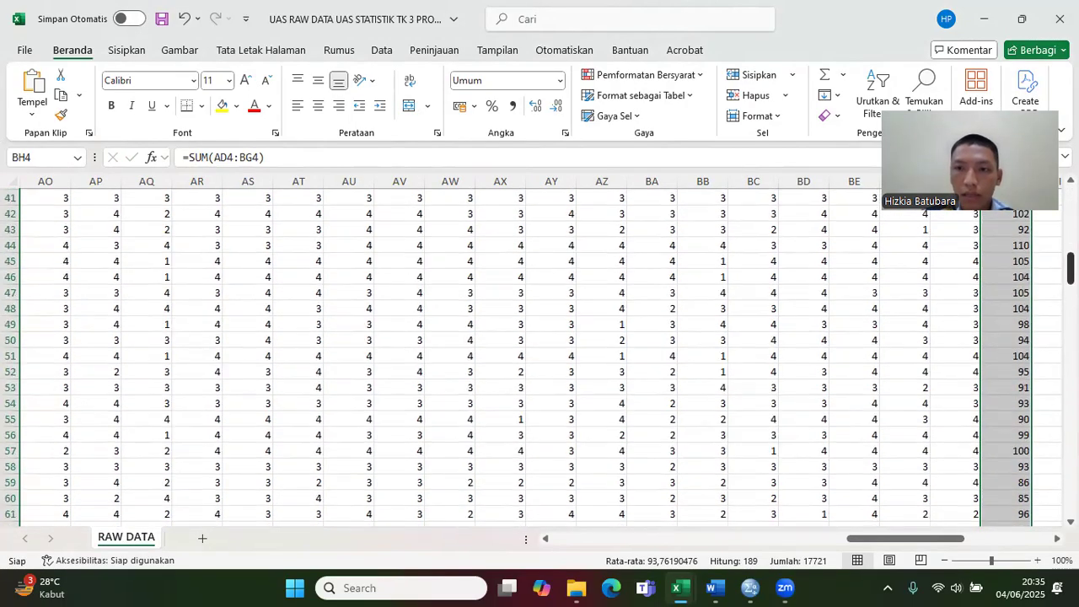
{"action": "scroll", "coordinate": [539, 354], "scroll_direction": "down", "scroll_amount": 14}
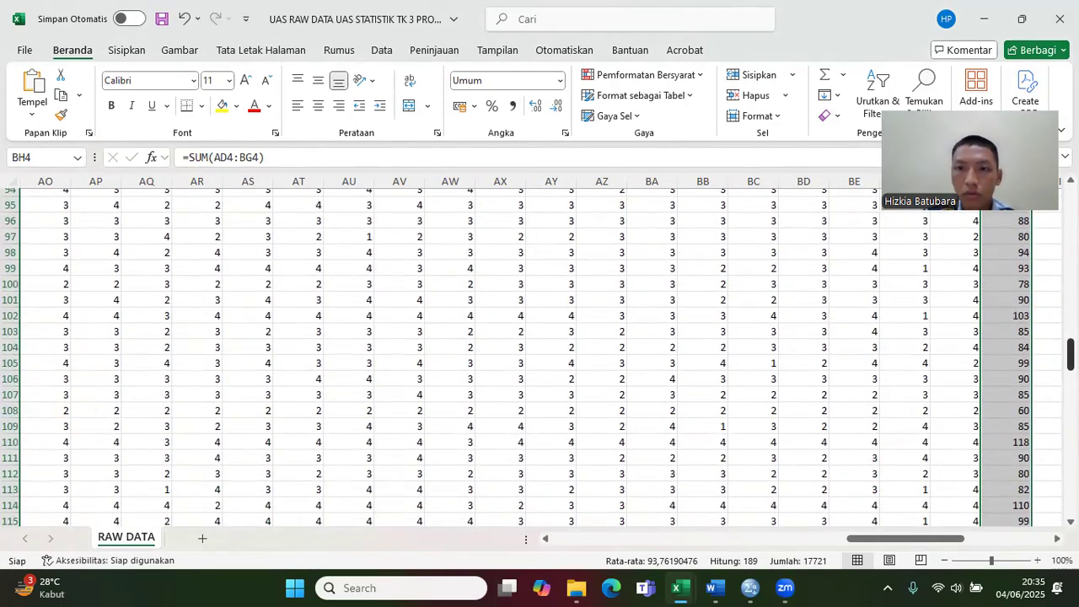
{"action": "scroll", "coordinate": [540, 354], "scroll_direction": "down", "scroll_amount": 20}
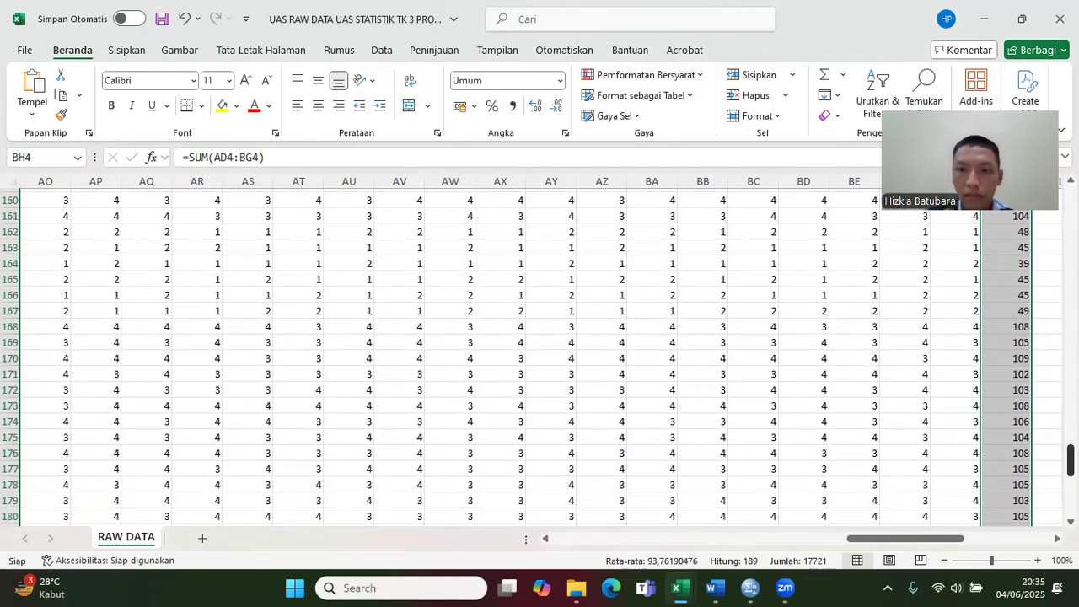
{"action": "scroll", "coordinate": [539, 354], "scroll_direction": "up", "scroll_amount": 20}
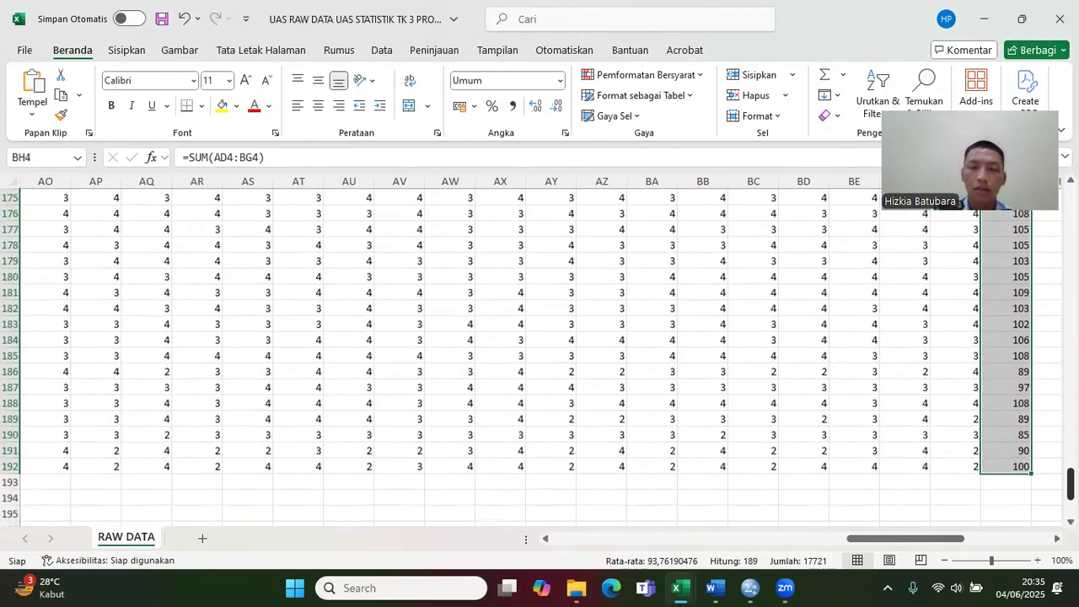
{"action": "scroll", "coordinate": [539, 354], "scroll_direction": "up", "scroll_amount": 20}
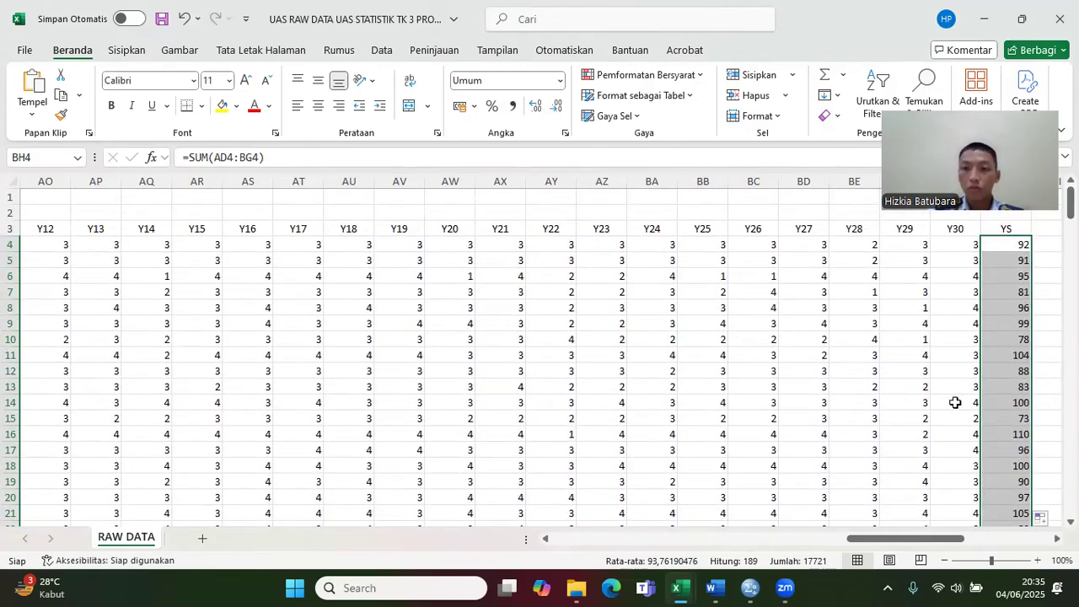
{"action": "left_click_drag", "start_coordinate": [908, 544], "coordinate": [605, 545]}
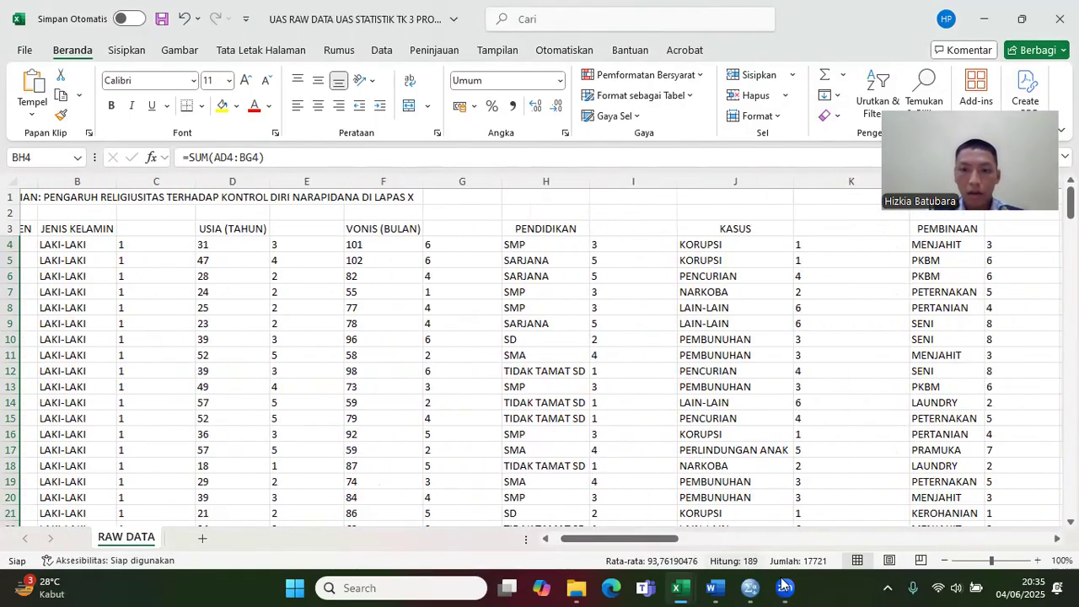
Step: Switch to IBM SPSS Statistics and close the Output1 viewer and the Untitled2 dataset without saving them
{"action": "left_click", "coordinate": [761, 588]}
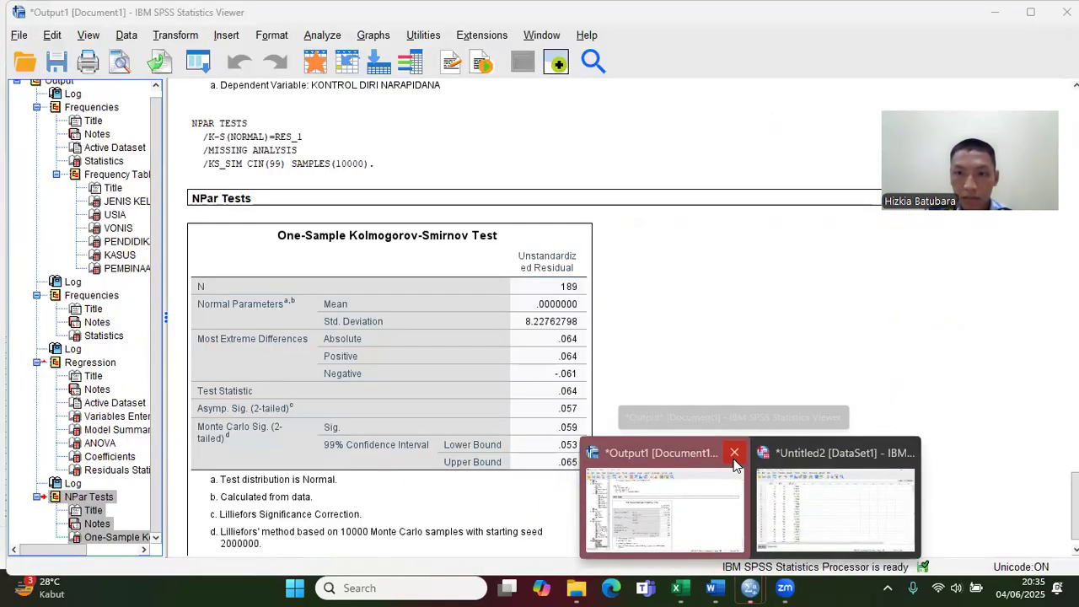
{"action": "left_click", "coordinate": [733, 455]}
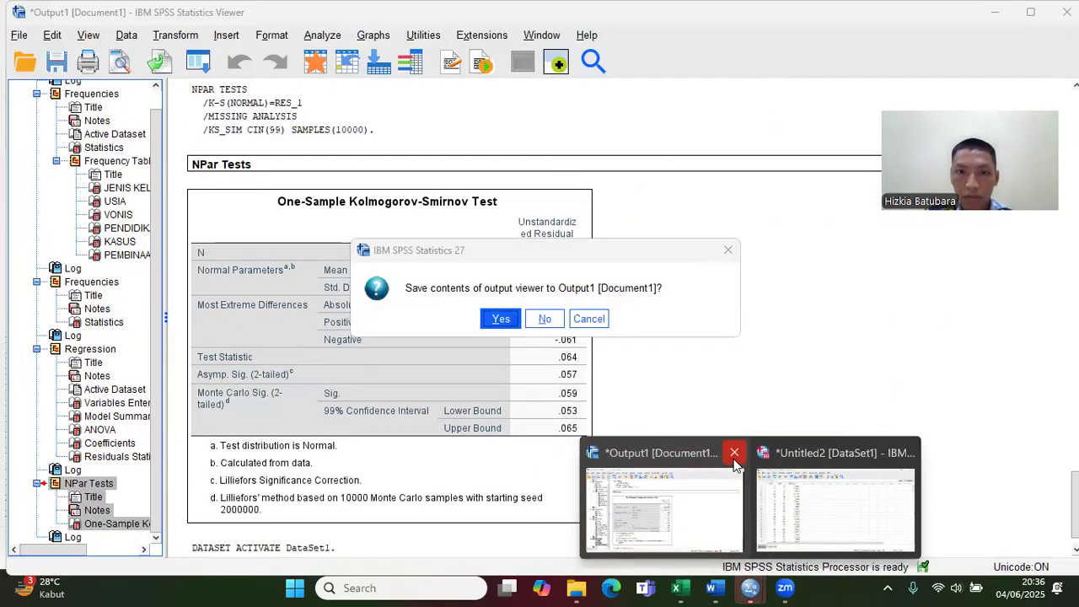
{"action": "left_click", "coordinate": [552, 328]}
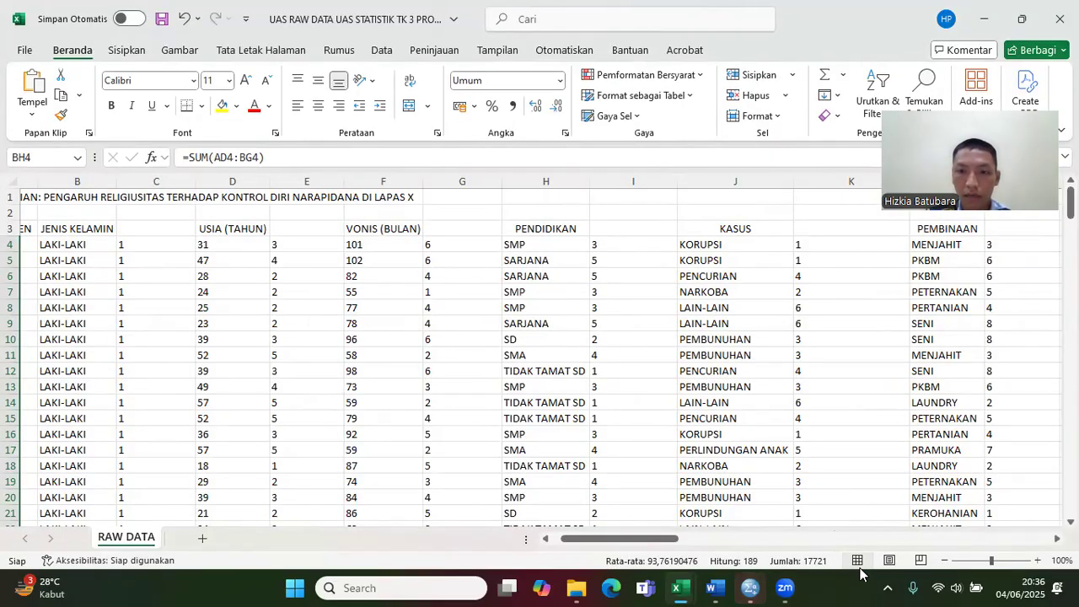
{"action": "left_click", "coordinate": [761, 587]}
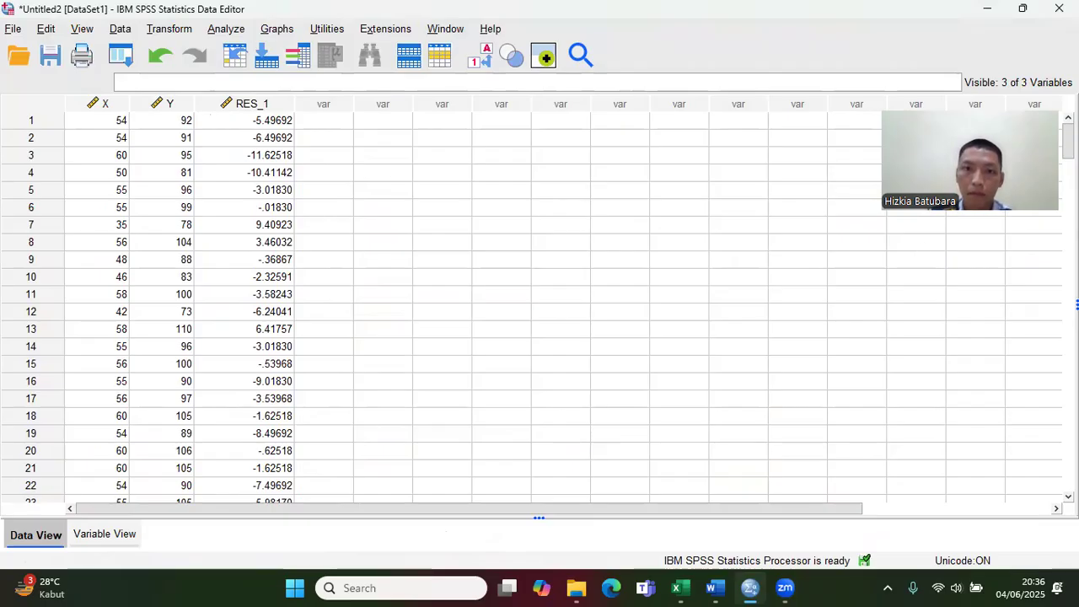
{"action": "left_click", "coordinate": [1059, 8]}
{"action": "left_click", "coordinate": [531, 331]}
{"action": "left_click", "coordinate": [536, 330]}
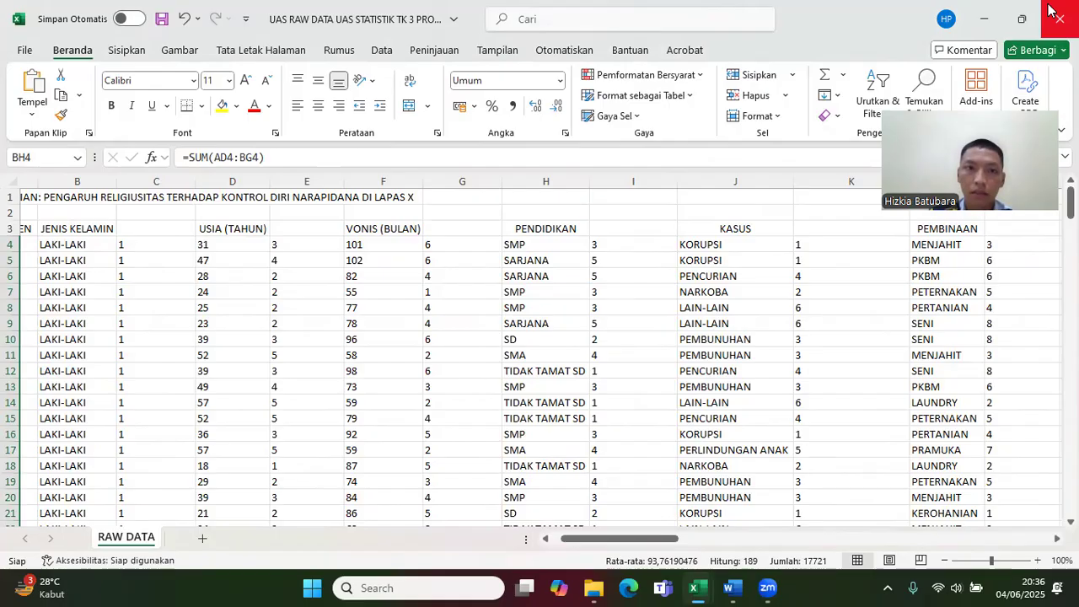
Step: Minimize both Excel workbooks, start IBM SPSS Statistics 27 and dismiss its welcome dialog to get an empty dataset
{"action": "mouse_move", "coordinate": [1038, 5]}
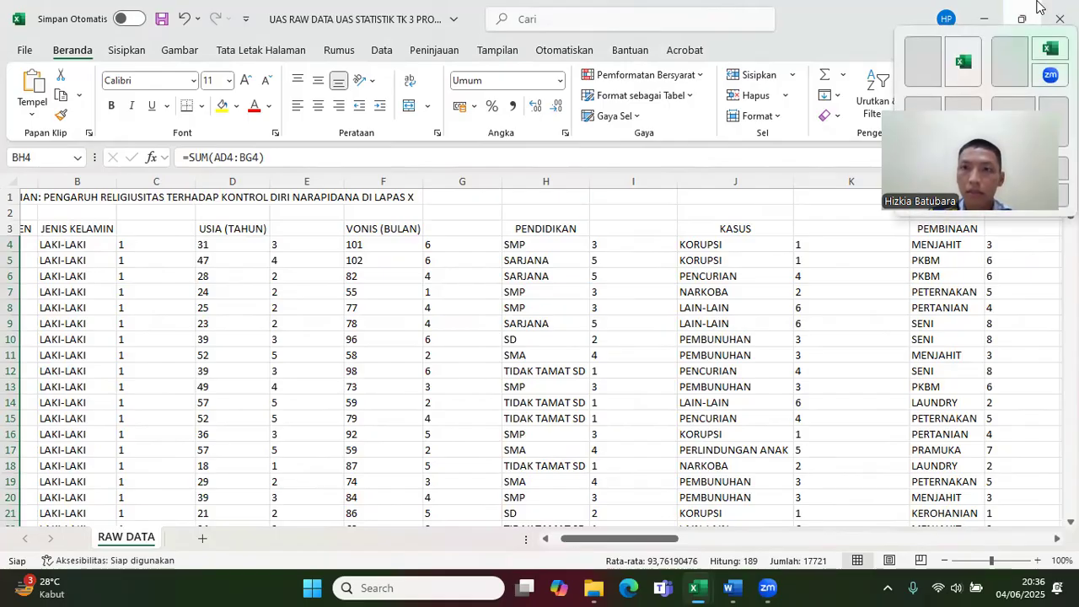
{"action": "left_click", "coordinate": [985, 16]}
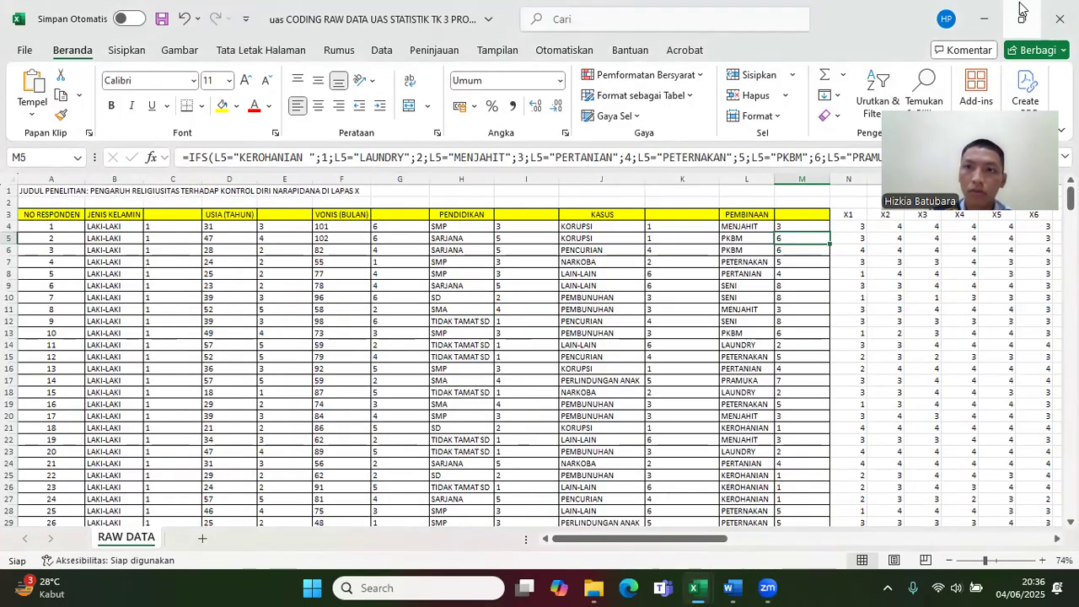
{"action": "left_click", "coordinate": [967, 18]}
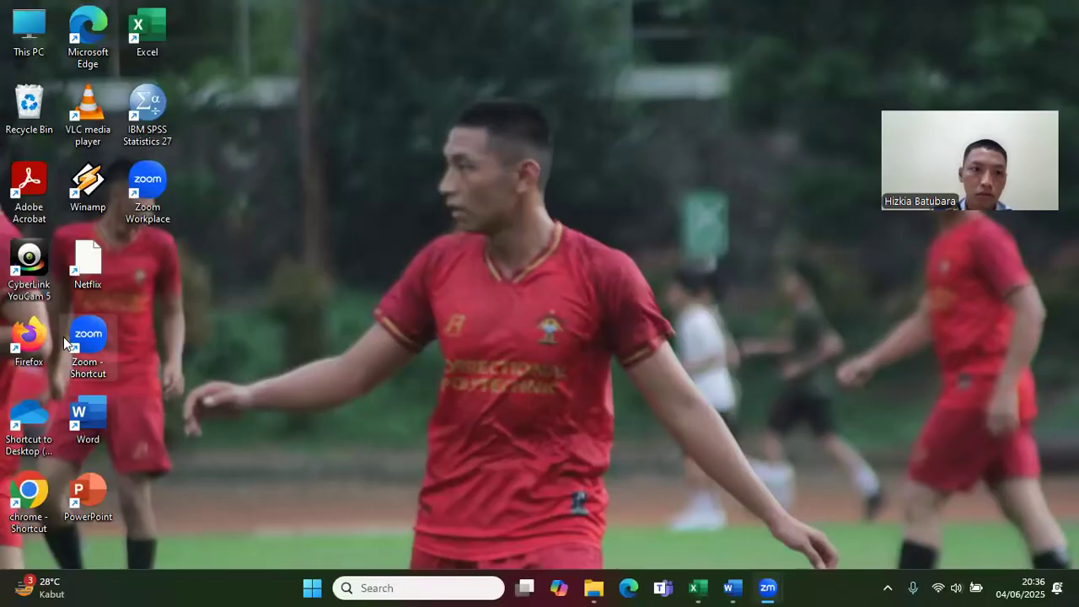
{"action": "double_click", "coordinate": [154, 120]}
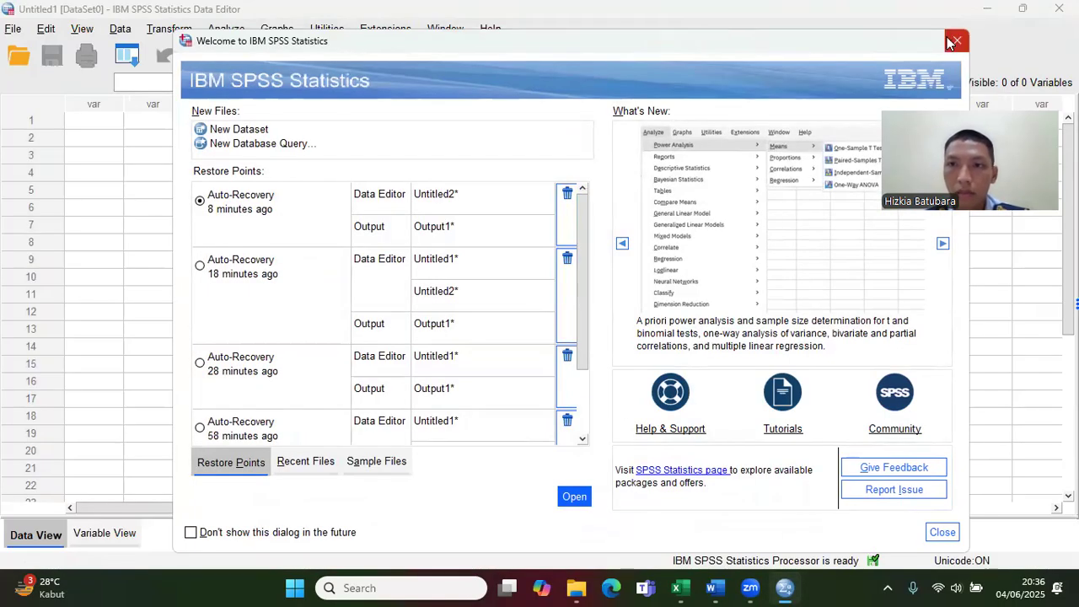
{"action": "left_click", "coordinate": [955, 41]}
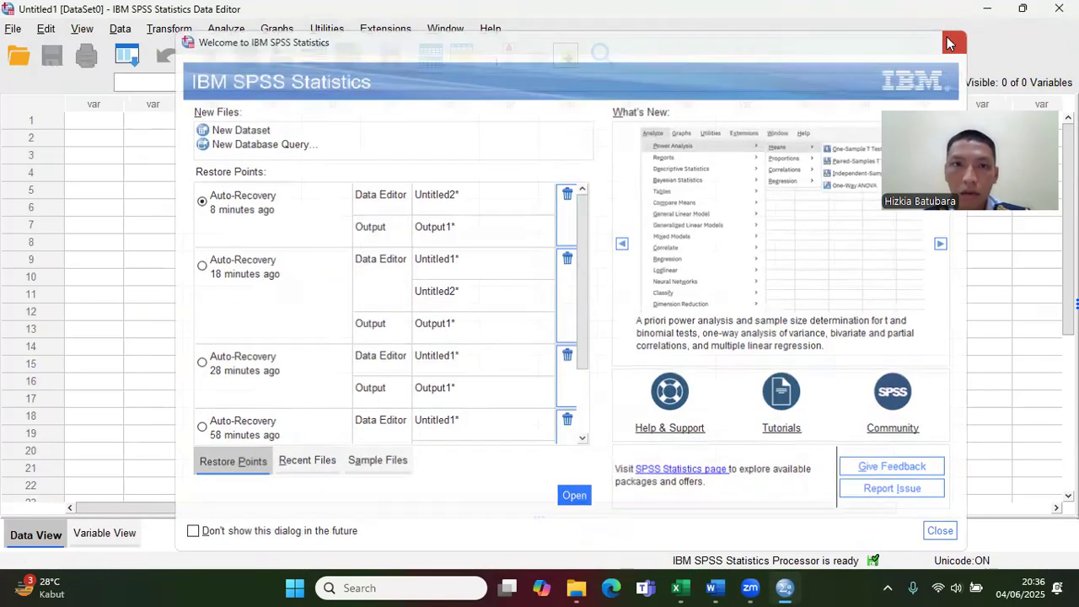
Step: Copy the JENIS KELAMIN codes in C4:C192 of the UAS RAW DATA workbook and paste them into the first column of the SPSS dataset
{"action": "mouse_move", "coordinate": [680, 587]}
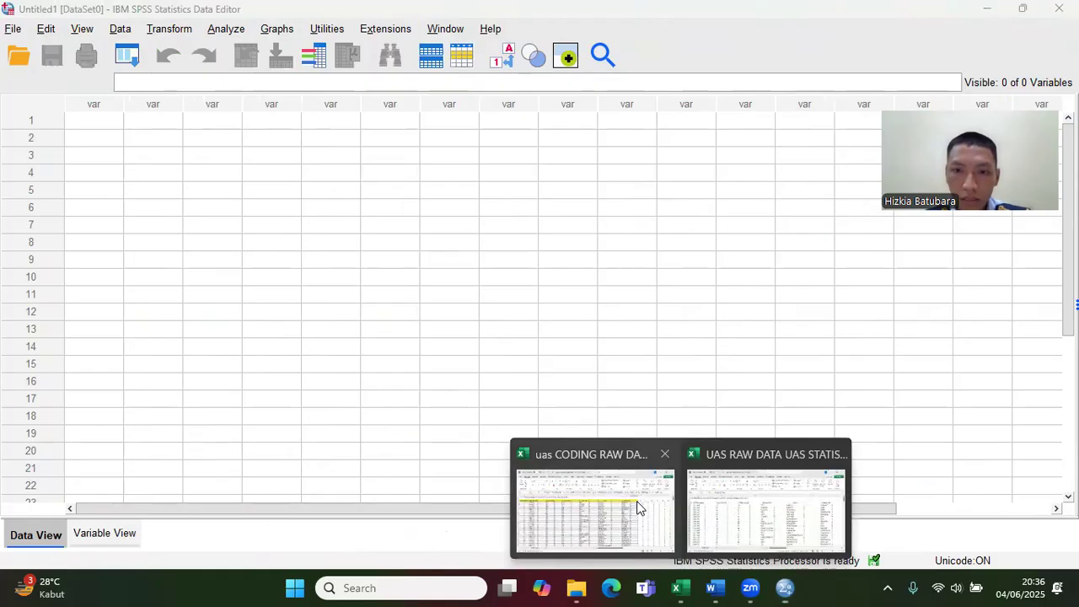
{"action": "left_click", "coordinate": [750, 515]}
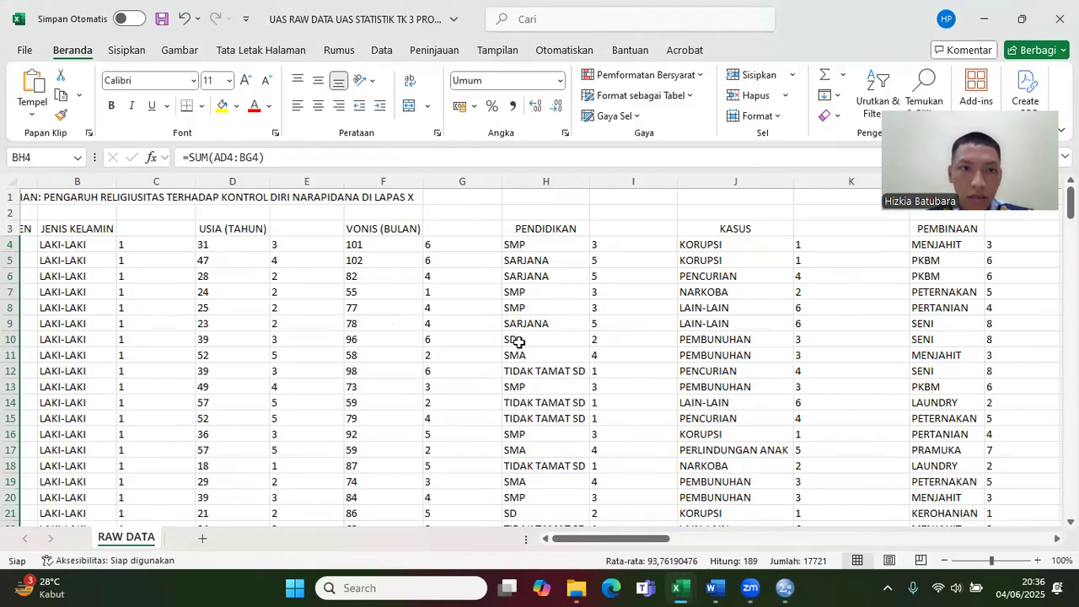
{"action": "left_click", "coordinate": [175, 242]}
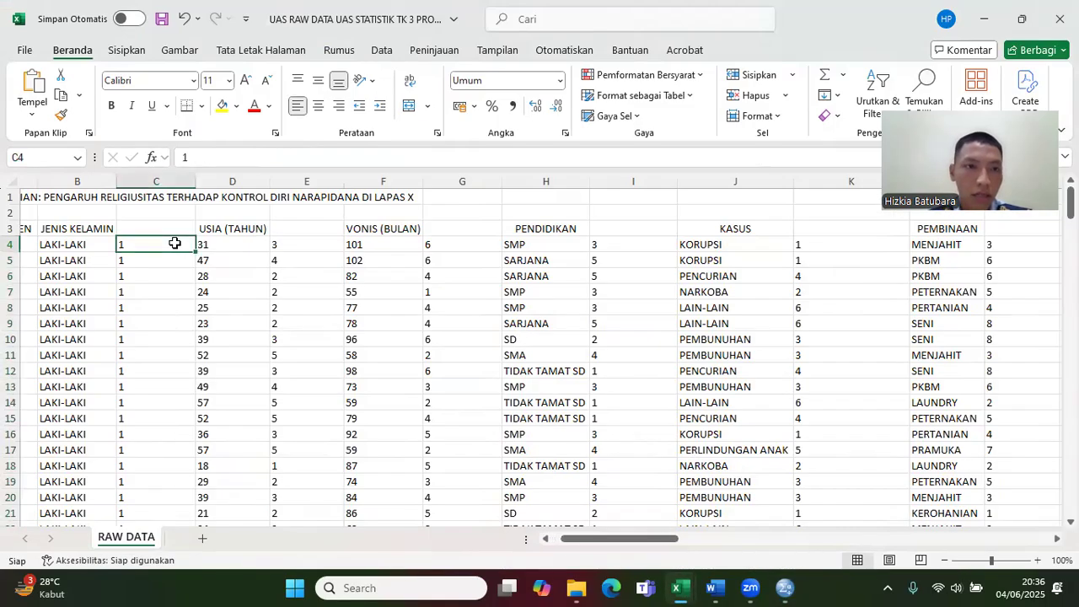
{"action": "left_click_drag", "start_coordinate": [175, 243], "coordinate": [143, 478]}
{"action": "key", "text": "ctrl+c"}
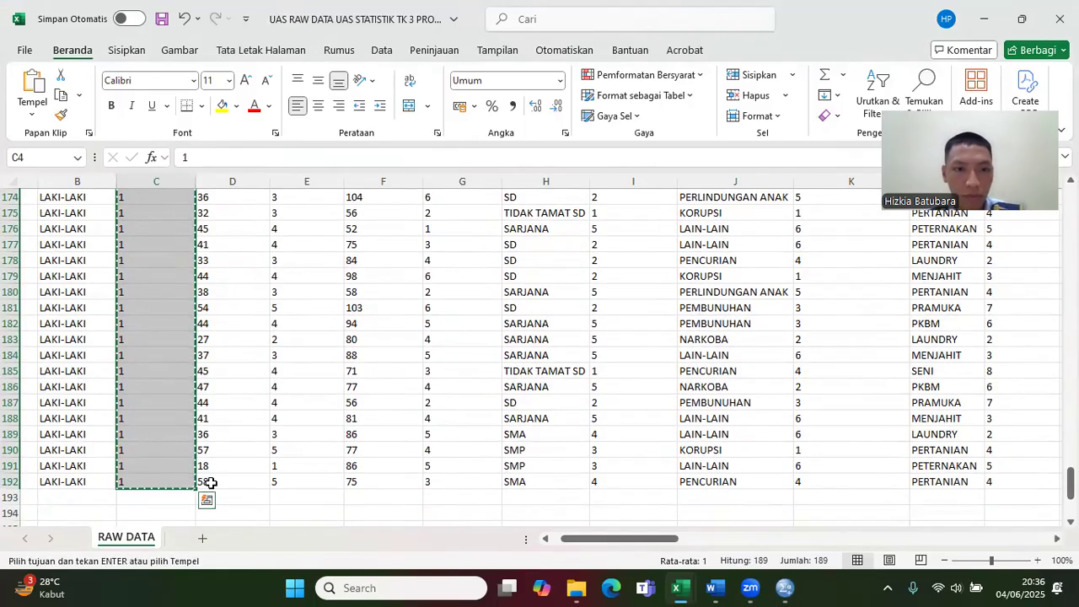
{"action": "left_click", "coordinate": [783, 587]}
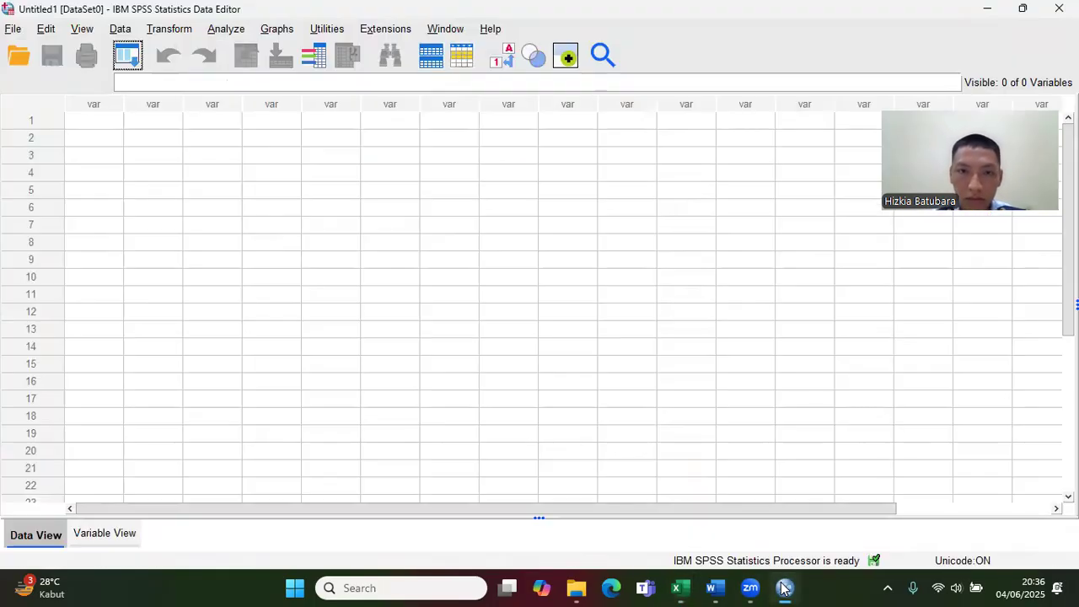
{"action": "left_click", "coordinate": [113, 123]}
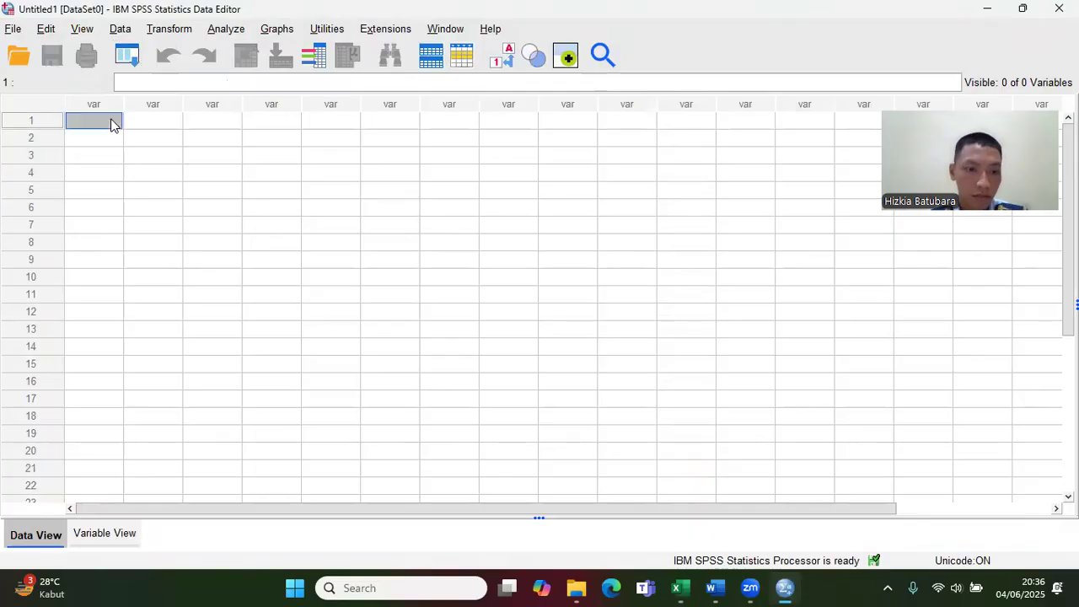
{"action": "key", "text": "ctrl+v"}
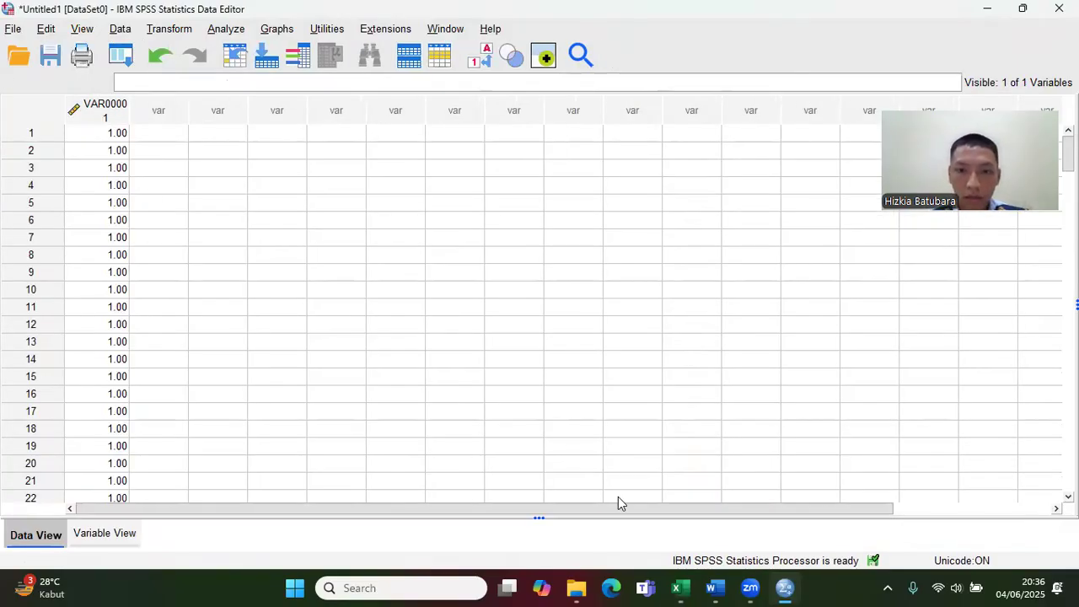
Step: Switch back to the UAS RAW DATA workbook and copy the USIA codes in E4:E192
{"action": "mouse_move", "coordinate": [681, 588]}
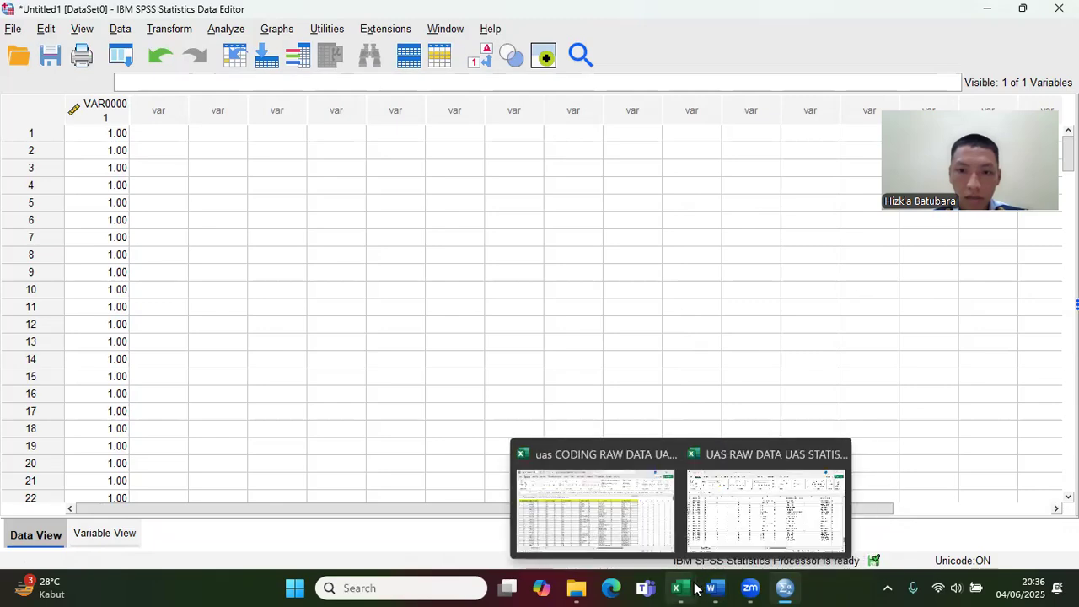
{"action": "left_click", "coordinate": [764, 533]}
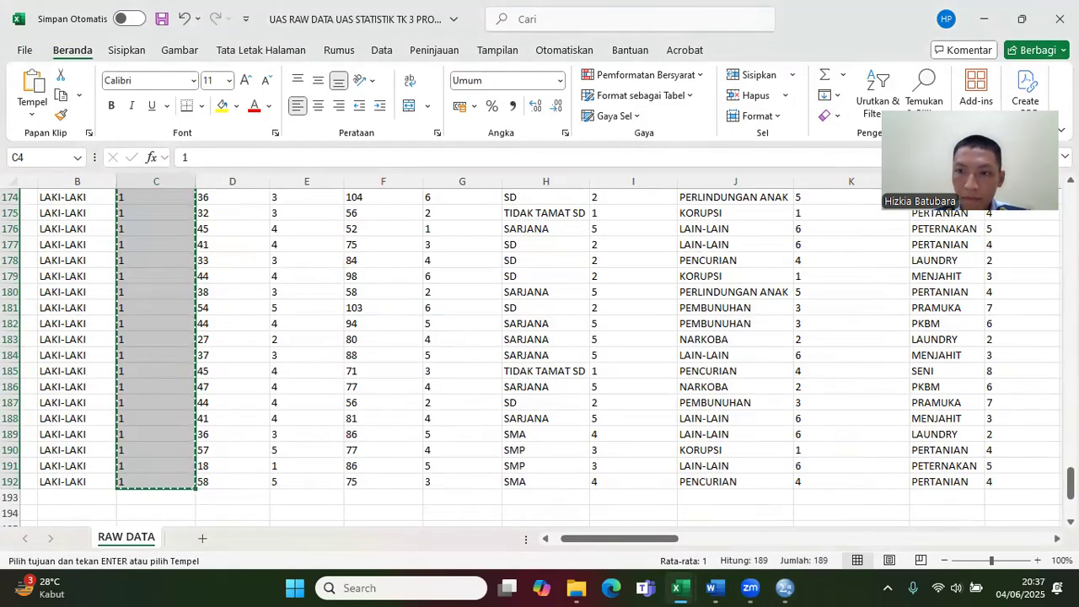
{"action": "scroll", "coordinate": [1071, 476], "scroll_direction": "up", "scroll_amount": 20}
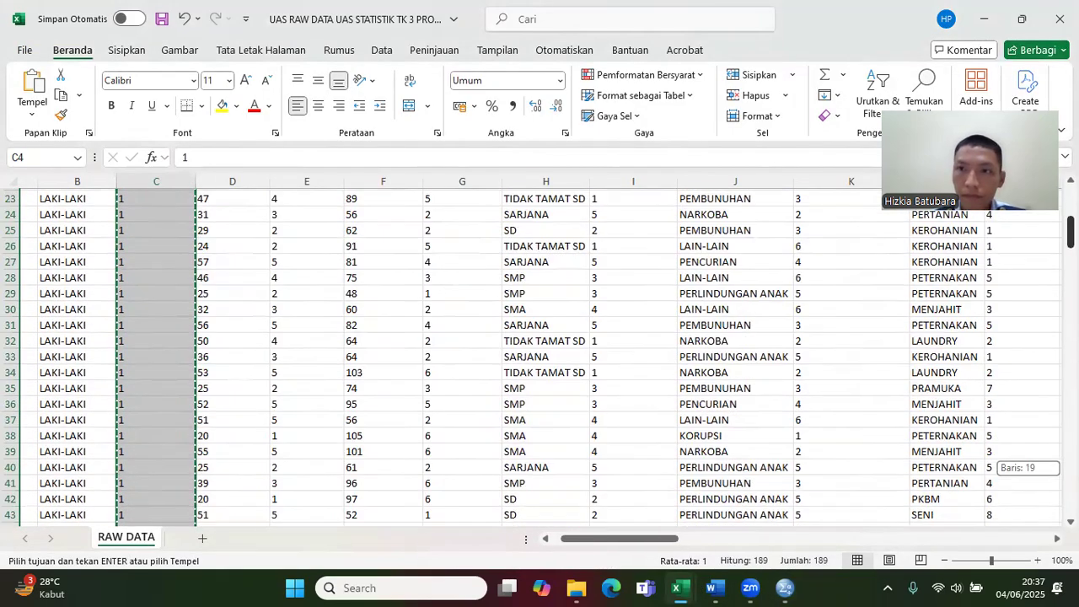
{"action": "left_click_drag", "start_coordinate": [301, 246], "coordinate": [301, 481]}
{"action": "key", "text": "ctrl+v"}
{"action": "key", "text": "ctrl+c"}
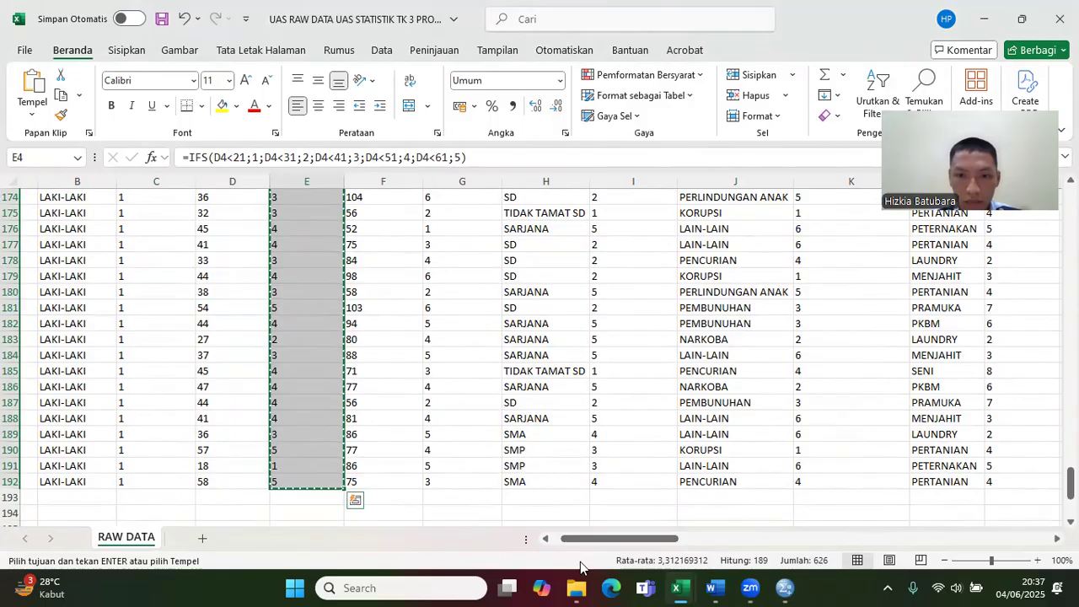
Step: Switch to the SPSS dataset and paste the copied USIA codes into the second column, starting at row 1
{"action": "mouse_move", "coordinate": [707, 588]}
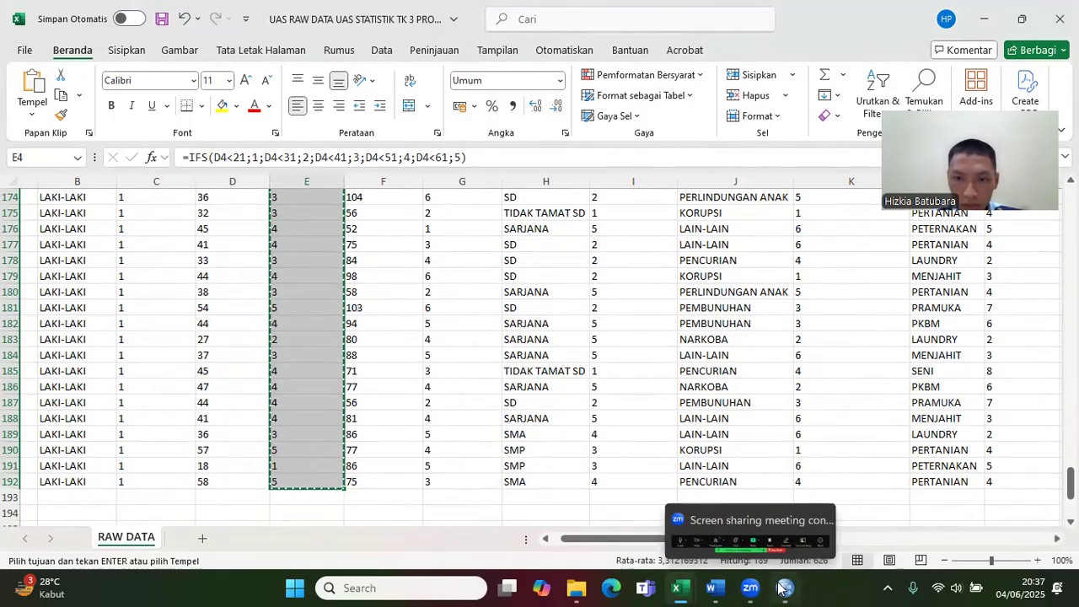
{"action": "left_click", "coordinate": [782, 588]}
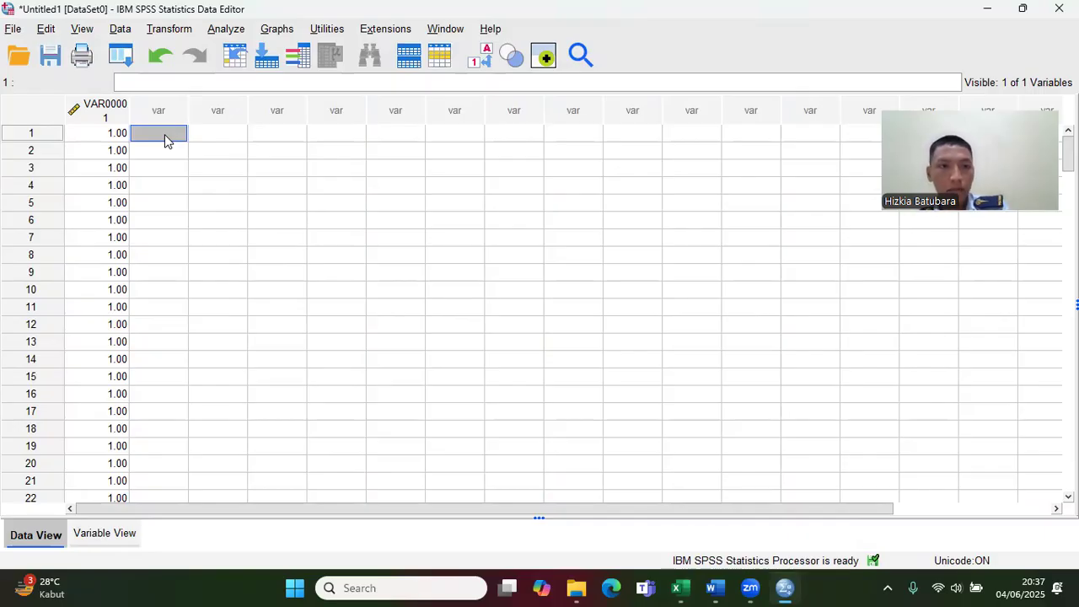
{"action": "key", "text": "ctrl+v"}
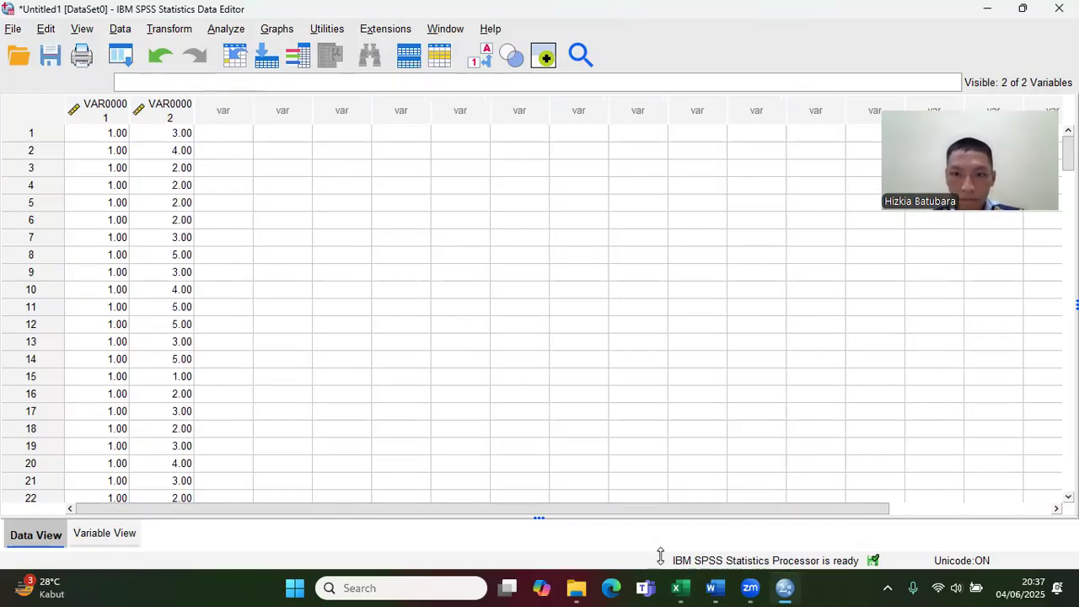
Step: Copy the VONIS codes in G4:G192 of the UAS RAW DATA workbook and paste them into the third column of the SPSS dataset
{"action": "left_click", "coordinate": [674, 589]}
{"action": "left_click", "coordinate": [694, 527]}
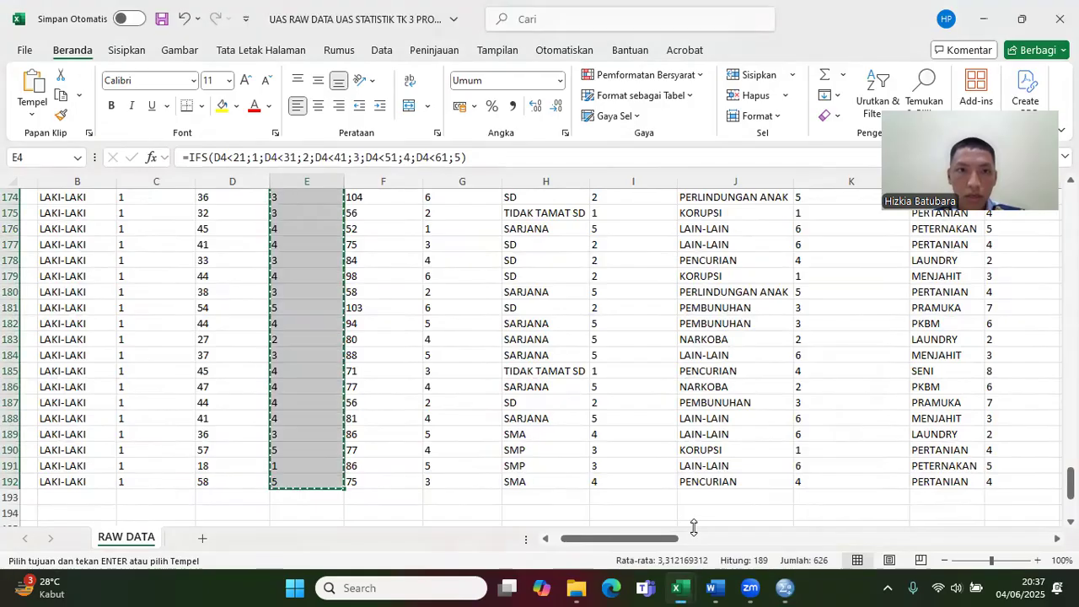
{"action": "left_click_drag", "start_coordinate": [1071, 483], "coordinate": [1071, 201]}
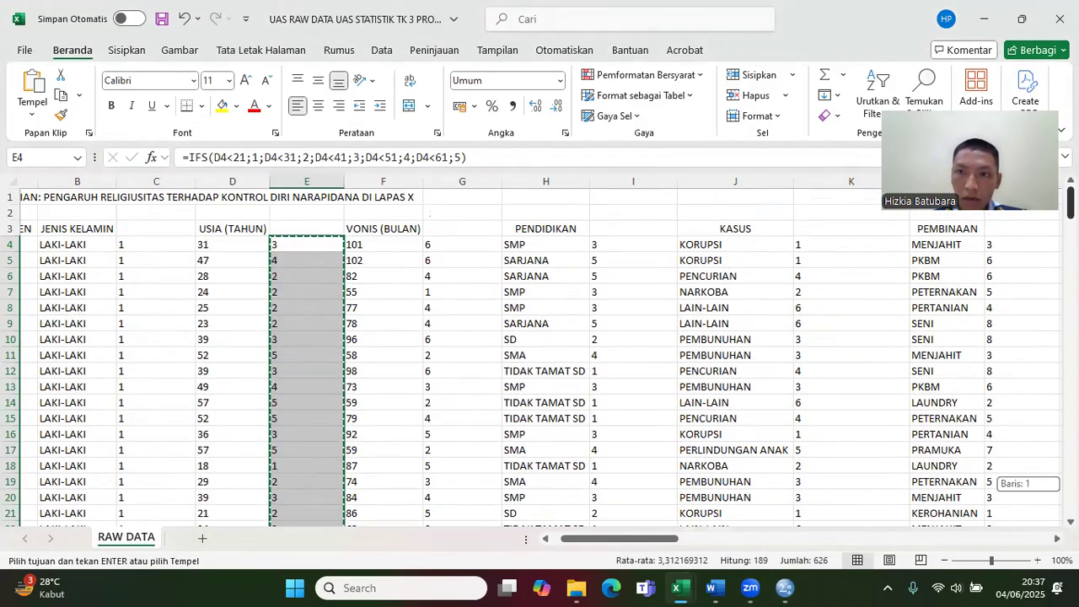
{"action": "left_click_drag", "start_coordinate": [468, 243], "coordinate": [459, 475]}
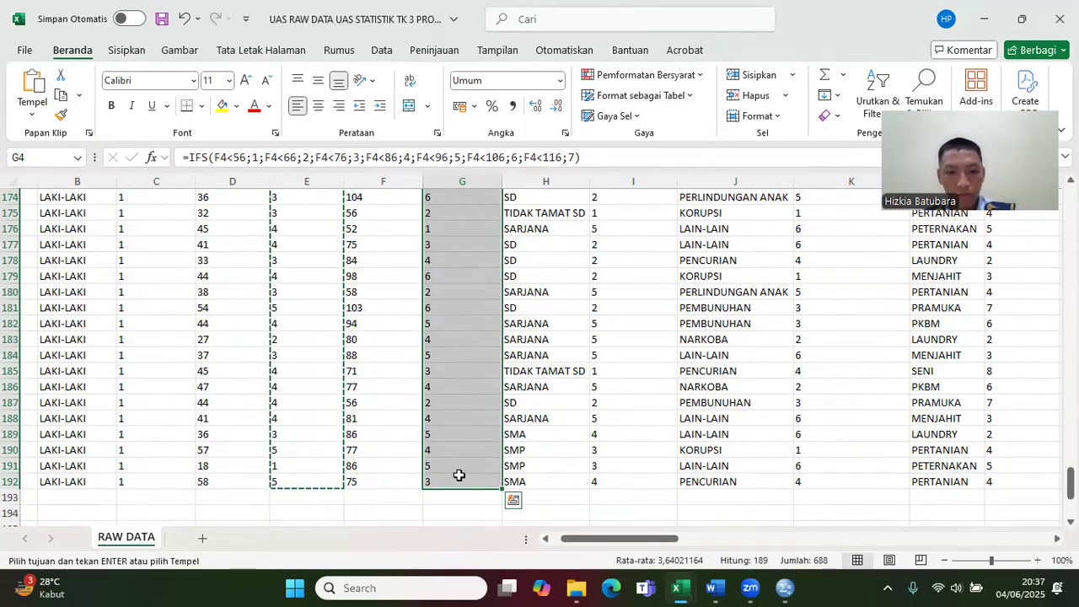
{"action": "left_click", "coordinate": [768, 589]}
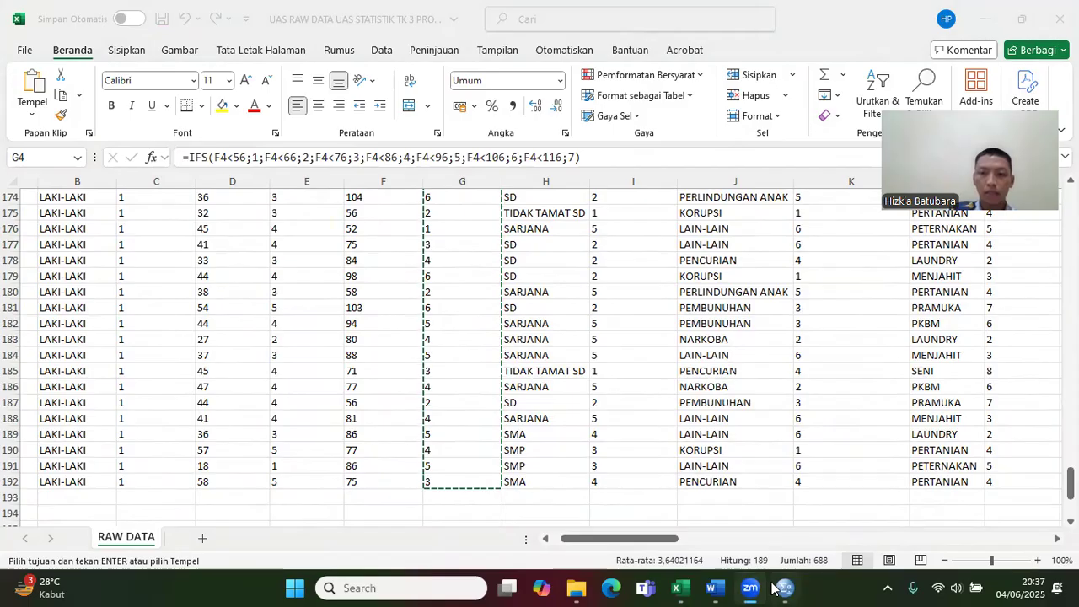
{"action": "left_click", "coordinate": [783, 588]}
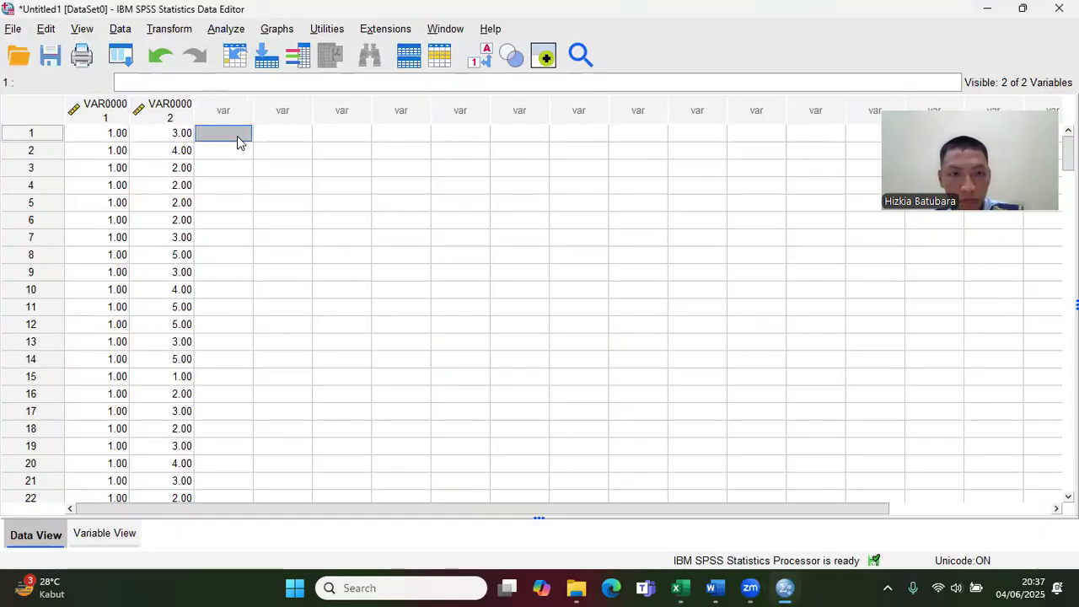
{"action": "key", "text": "ctrl+v"}
Step: Copy the PENDIDIKAN codes in I4:I192 of the UAS RAW DATA workbook and paste them into the fourth column of the SPSS dataset
{"action": "mouse_move", "coordinate": [676, 589]}
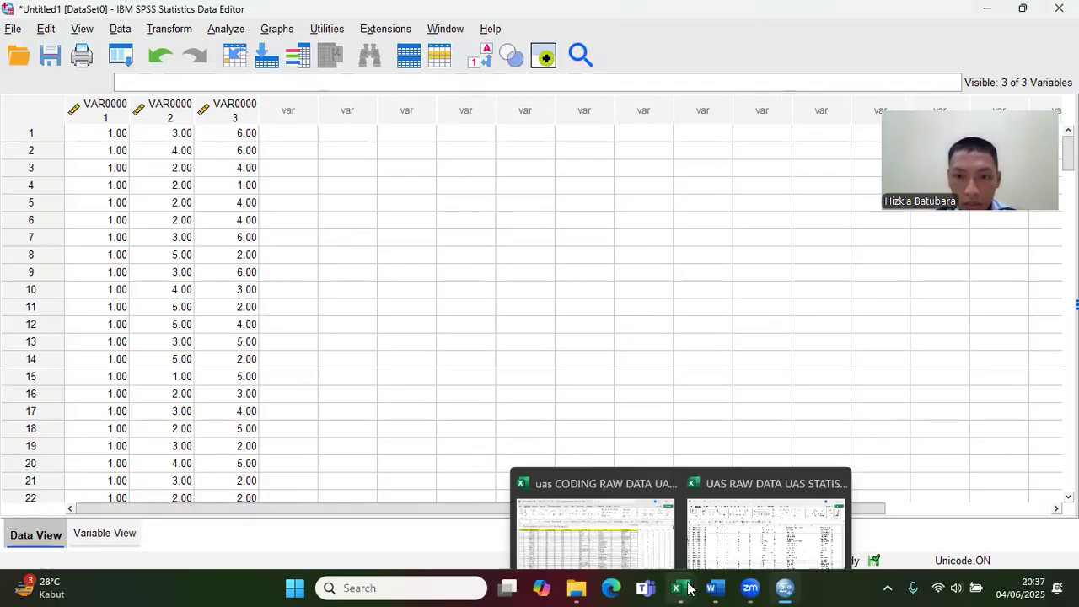
{"action": "left_click", "coordinate": [756, 536]}
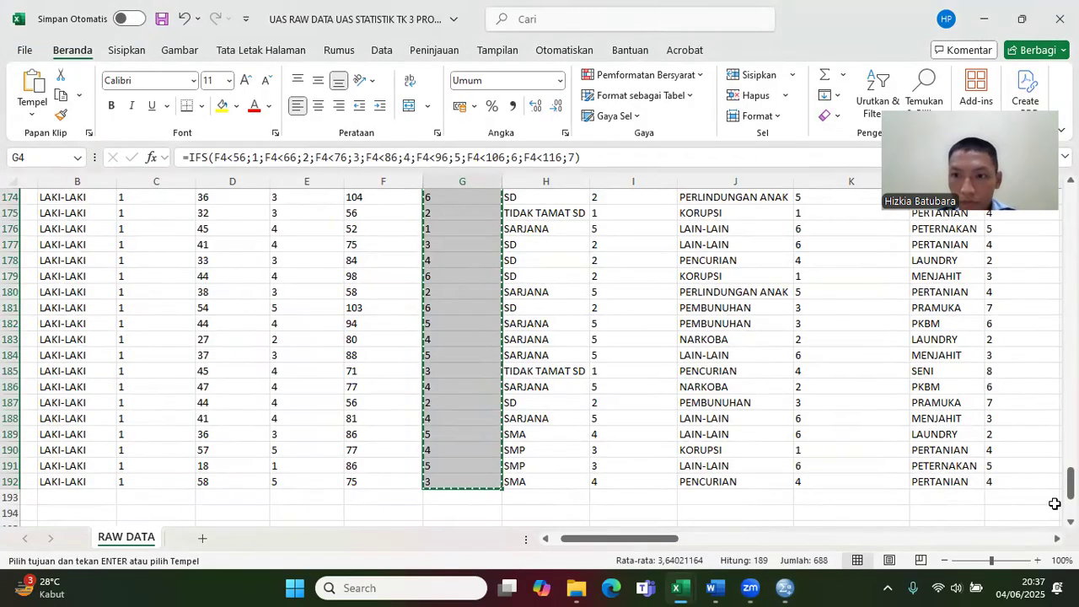
{"action": "left_click_drag", "start_coordinate": [1071, 484], "coordinate": [1071, 201]}
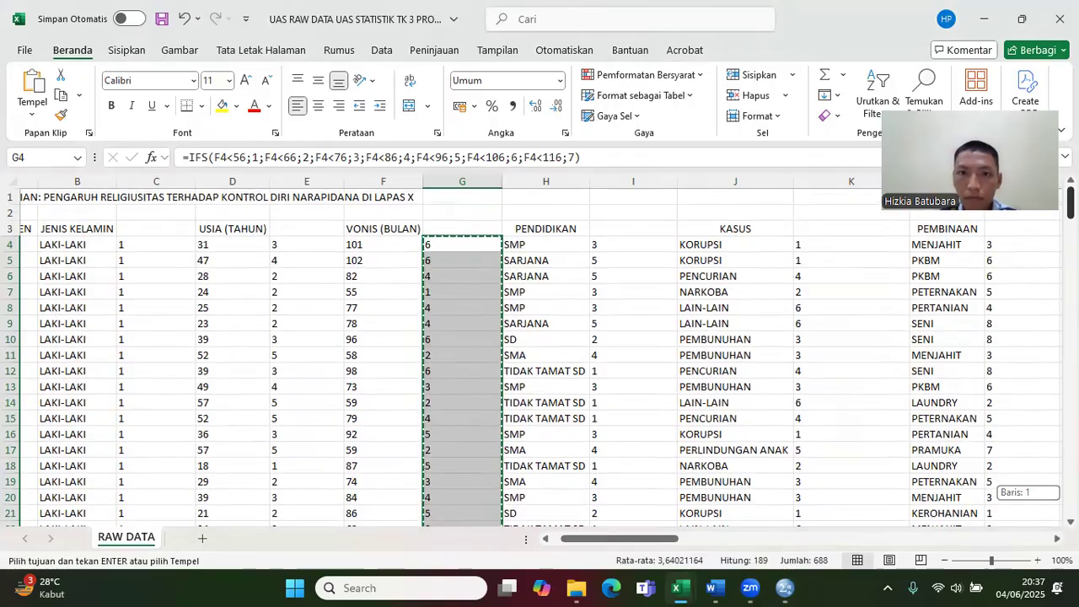
{"action": "left_click_drag", "start_coordinate": [659, 244], "coordinate": [634, 453]}
{"action": "key", "text": "ctrl+v"}
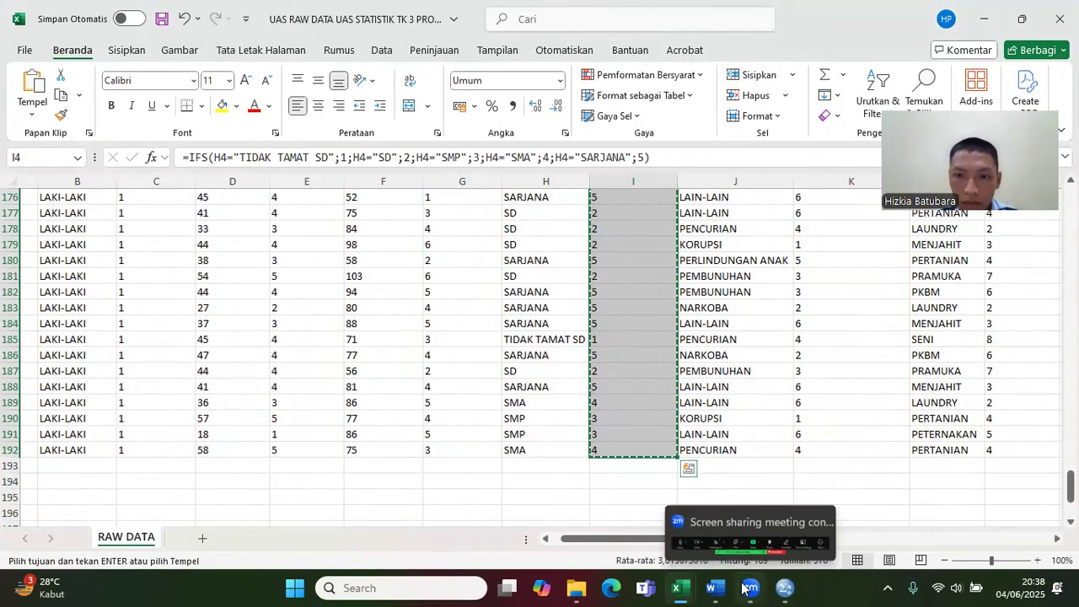
{"action": "mouse_move", "coordinate": [768, 588]}
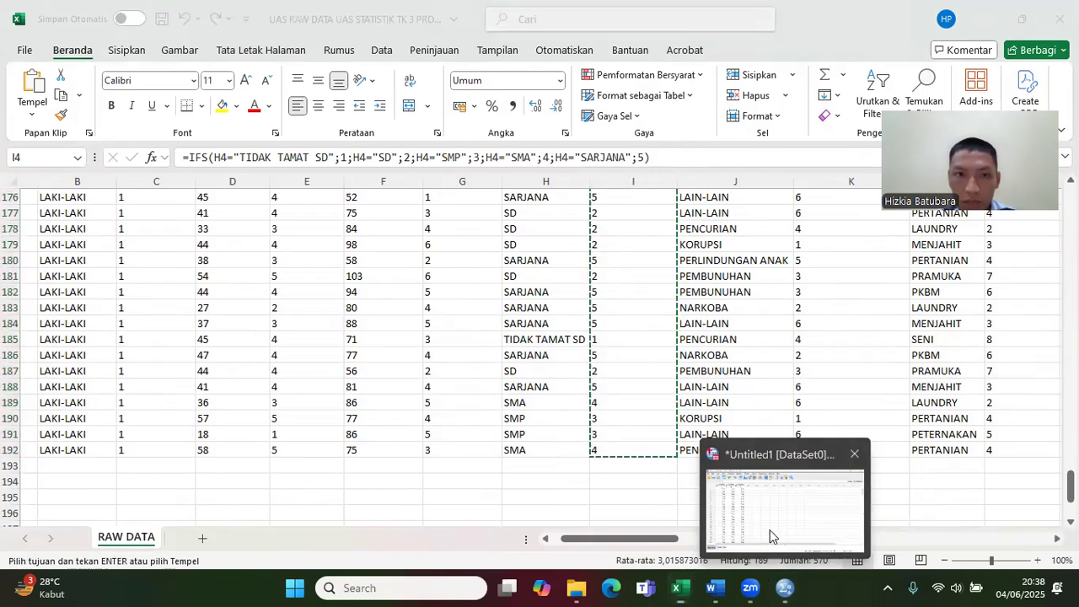
{"action": "left_click", "coordinate": [770, 530]}
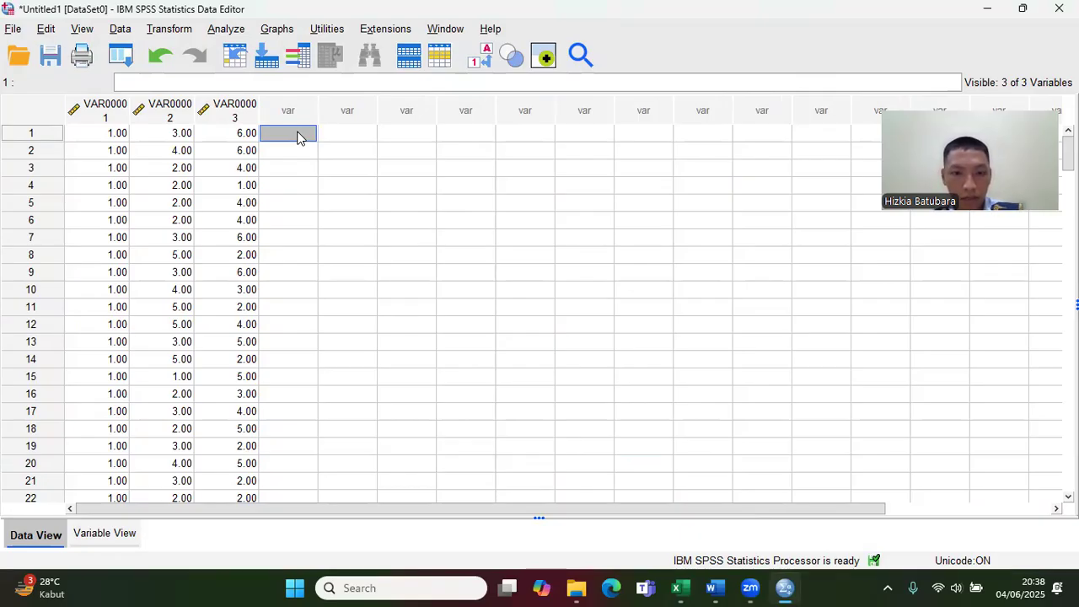
{"action": "key", "text": "ctrl+v"}
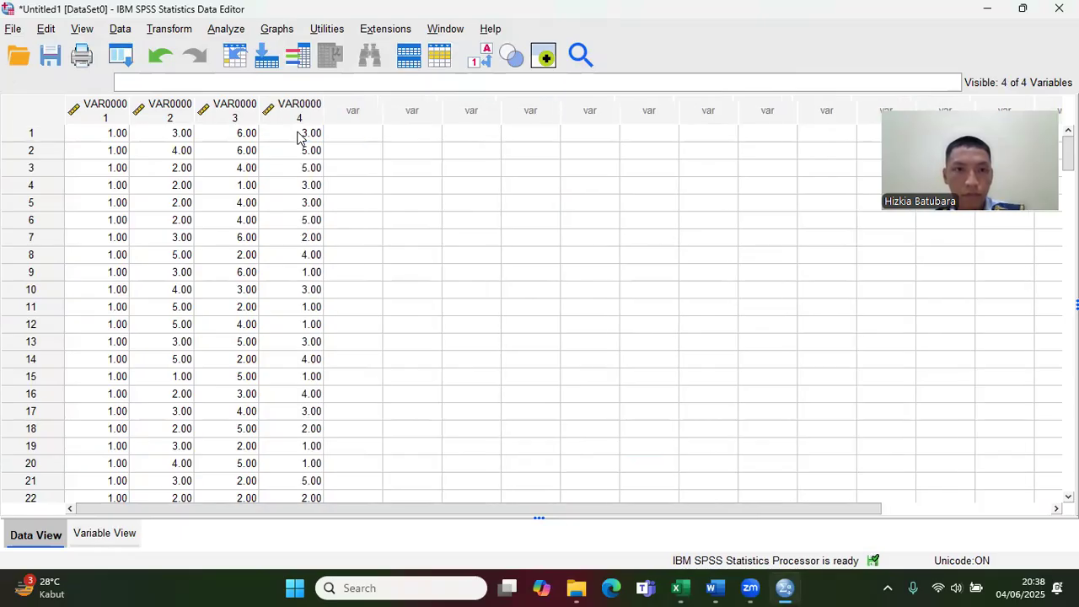
Step: Copy the KASUS codes in K4:K192 of the UAS RAW DATA workbook and paste them into the fifth column of the SPSS dataset
{"action": "mouse_move", "coordinate": [702, 587]}
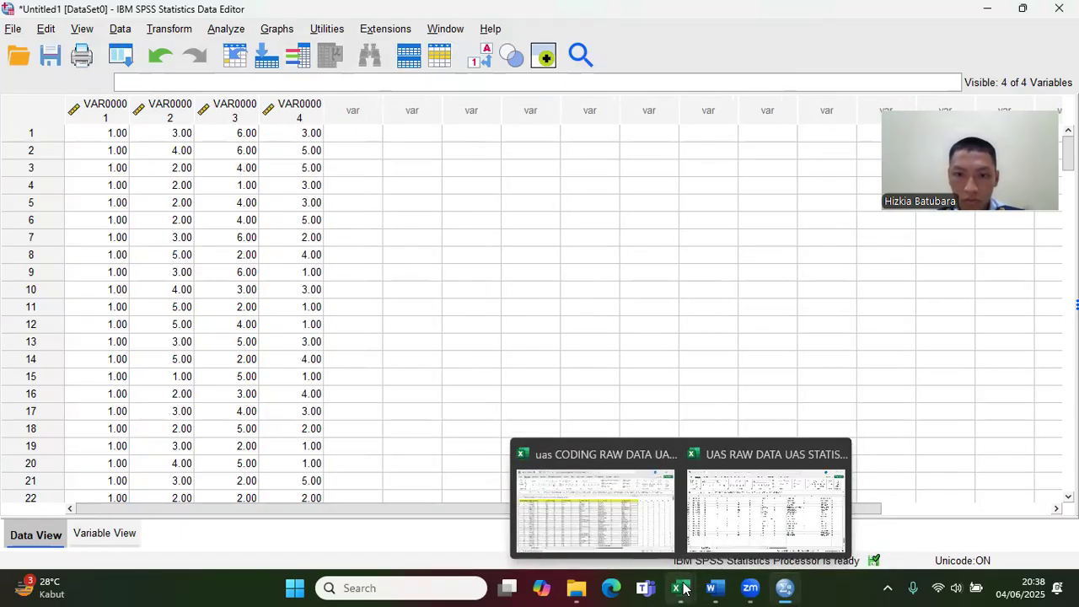
{"action": "left_click", "coordinate": [747, 511]}
{"action": "left_click_drag", "start_coordinate": [1071, 486], "coordinate": [1070, 201]}
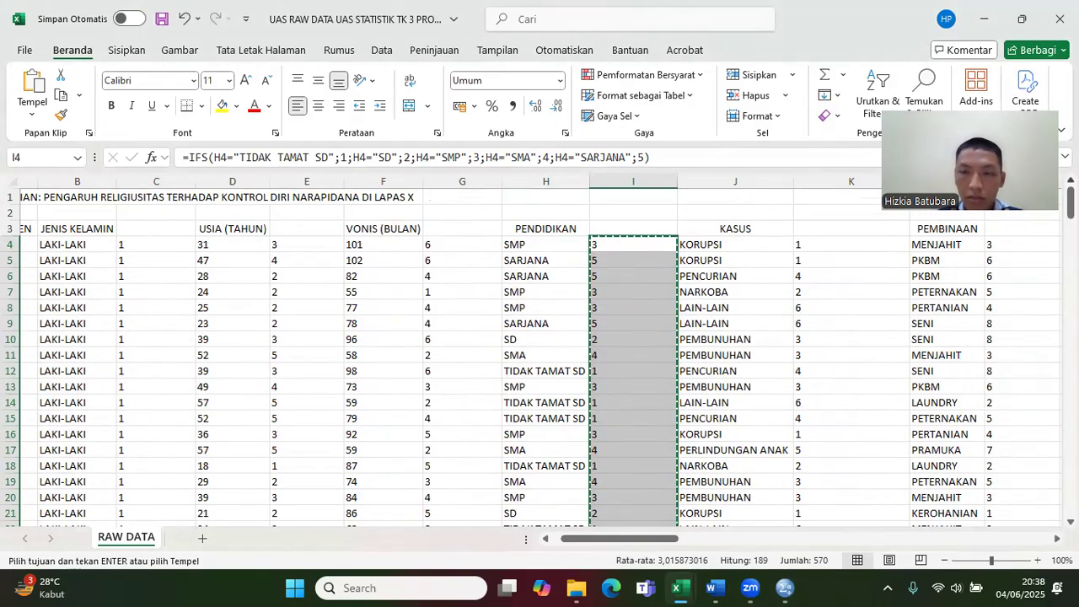
{"action": "left_click_drag", "start_coordinate": [824, 240], "coordinate": [846, 484]}
{"action": "key", "text": "ctrl+v"}
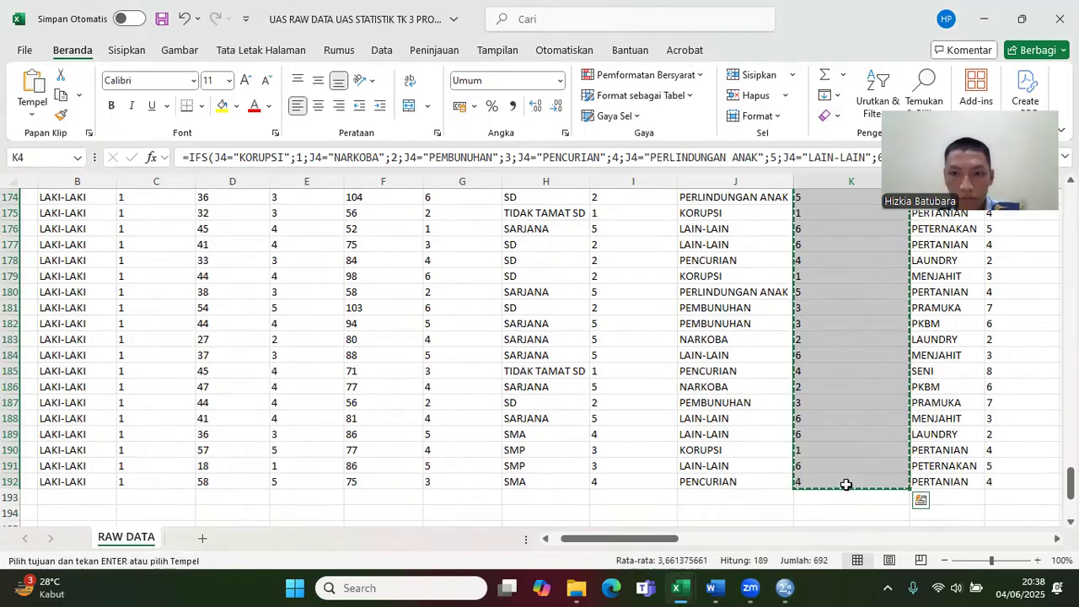
{"action": "left_click", "coordinate": [786, 588]}
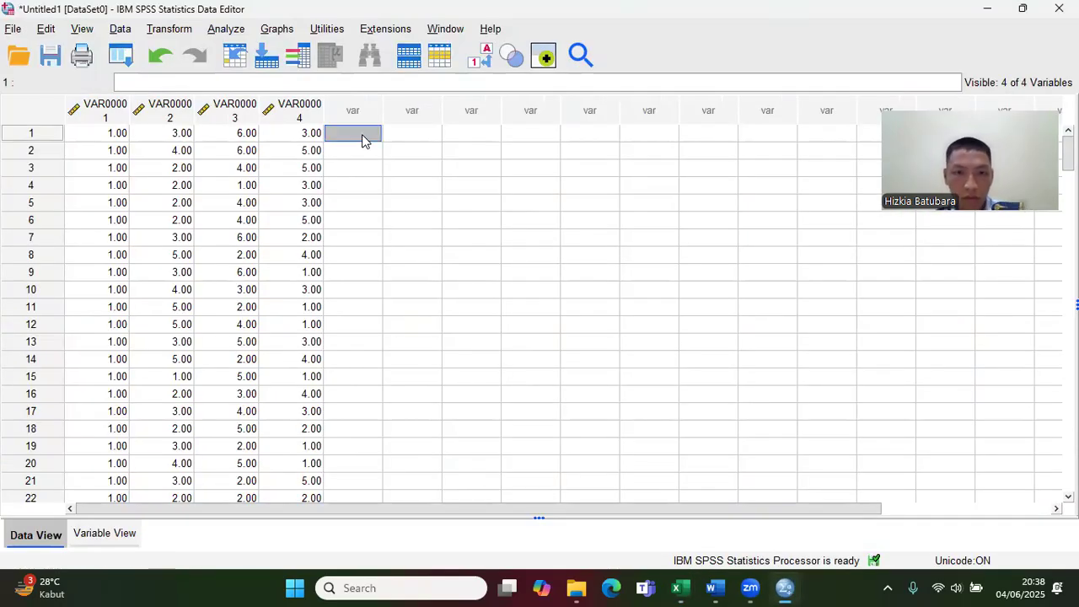
{"action": "key", "text": "ctrl+v"}
Step: Copy the PEMBINAAN codes in M4:M192 of the UAS RAW DATA workbook and paste them into the sixth column of the SPSS dataset
{"action": "left_click", "coordinate": [687, 587]}
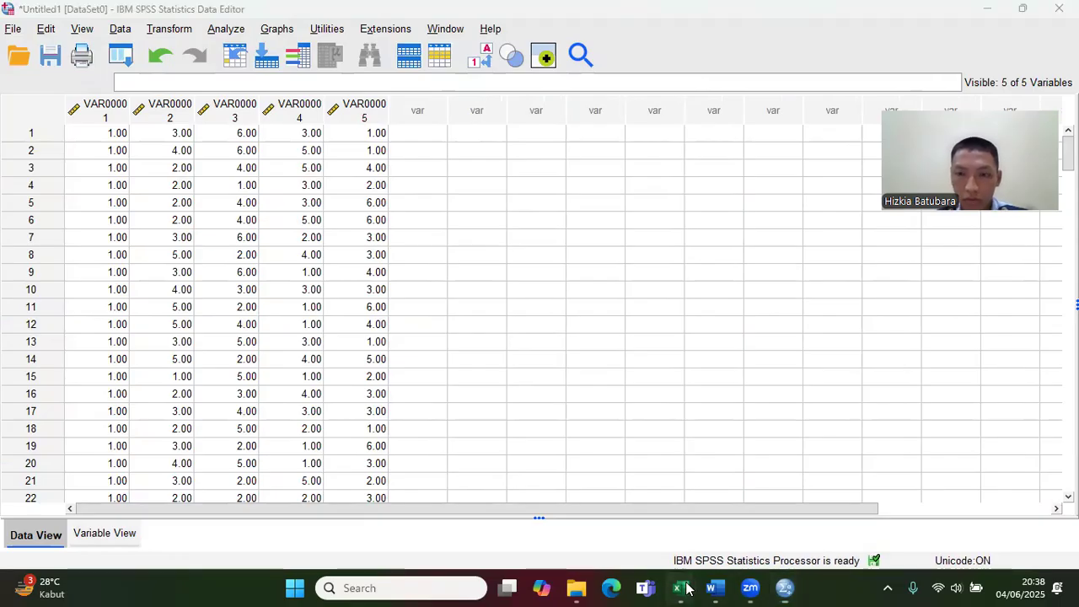
{"action": "left_click", "coordinate": [776, 525]}
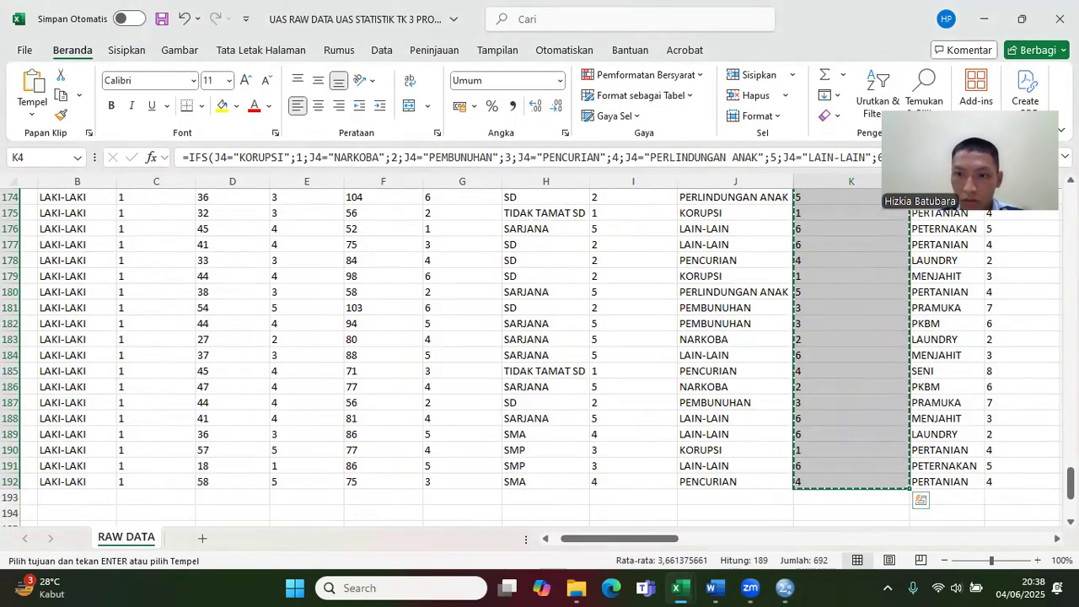
{"action": "left_click_drag", "start_coordinate": [1071, 483], "coordinate": [1070, 203]}
{"action": "left_click_drag", "start_coordinate": [1010, 245], "coordinate": [1016, 484]}
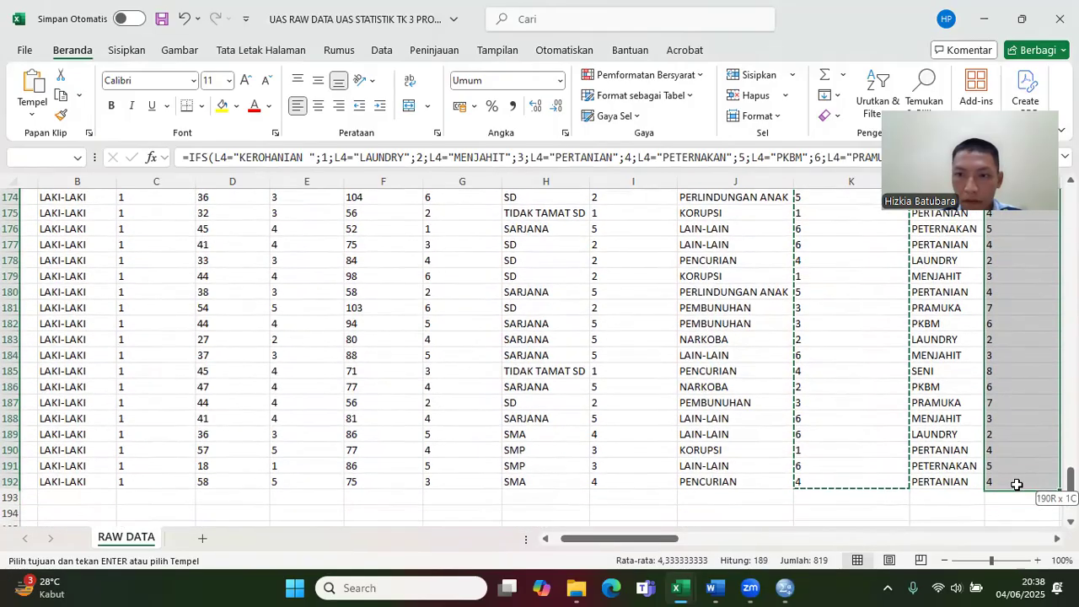
{"action": "key", "text": "ctrl+c"}
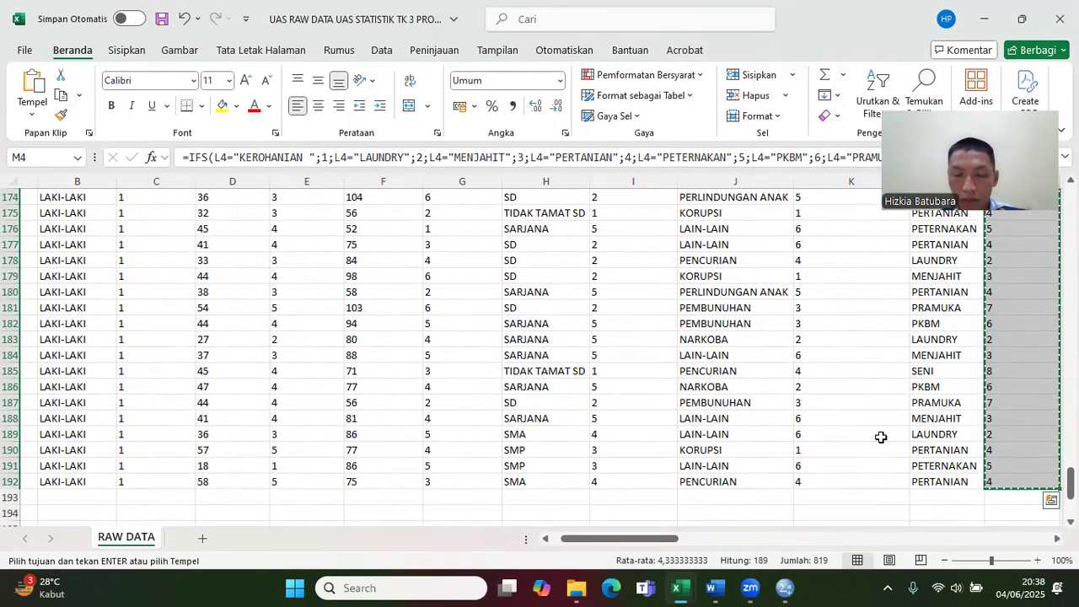
{"action": "left_click", "coordinate": [785, 587]}
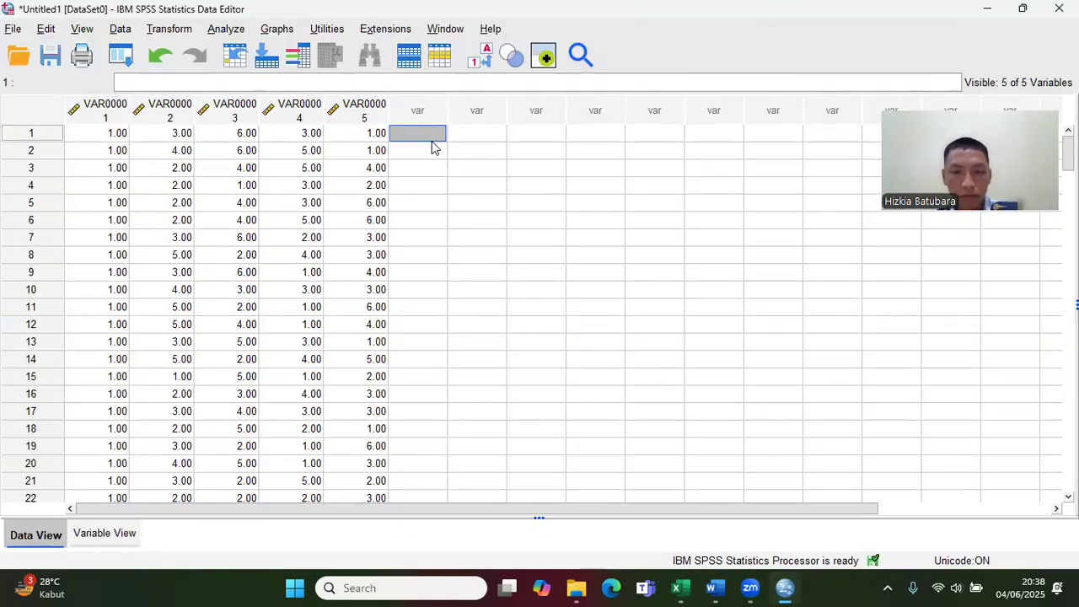
{"action": "key", "text": "ctrl+v"}
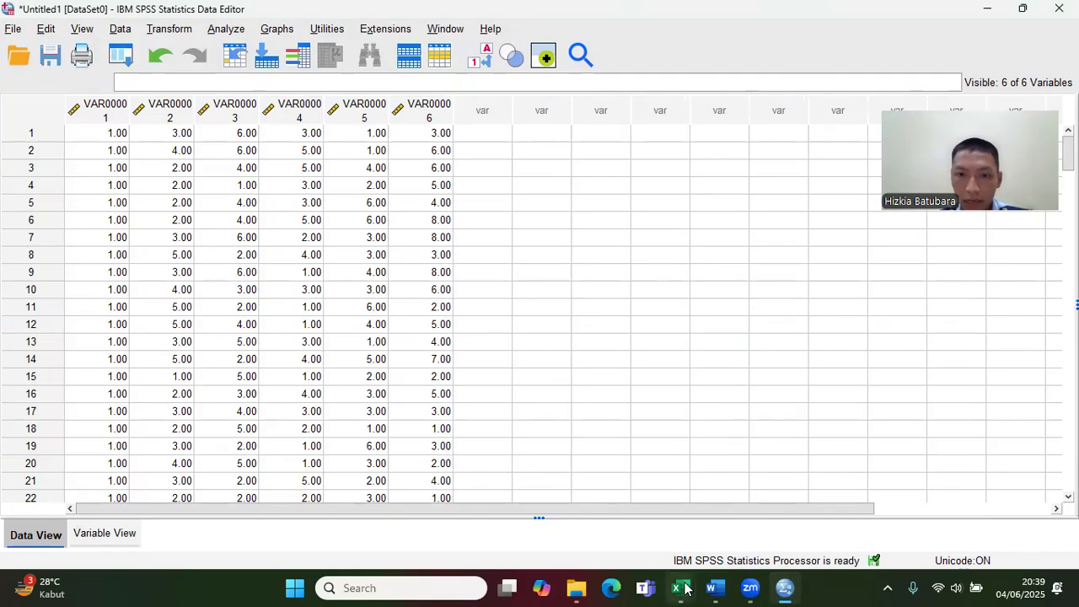
Step: Copy the XS totals in AC4:AC192 of the UAS RAW DATA workbook and paste them into the seventh column of the SPSS dataset
{"action": "mouse_move", "coordinate": [679, 589]}
{"action": "left_click", "coordinate": [767, 524]}
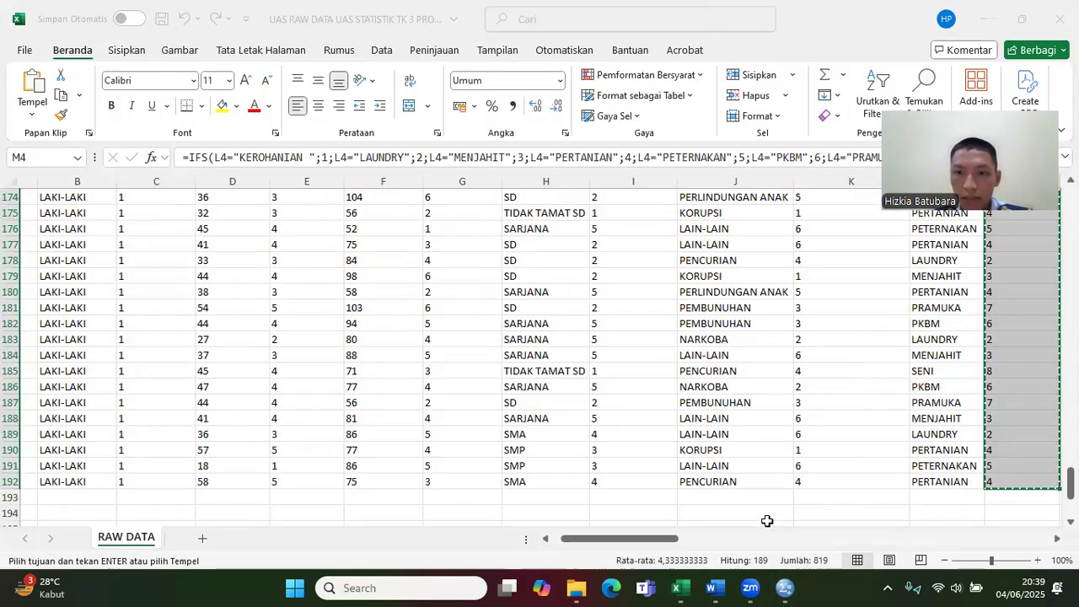
{"action": "left_click_drag", "start_coordinate": [676, 533], "coordinate": [856, 546]}
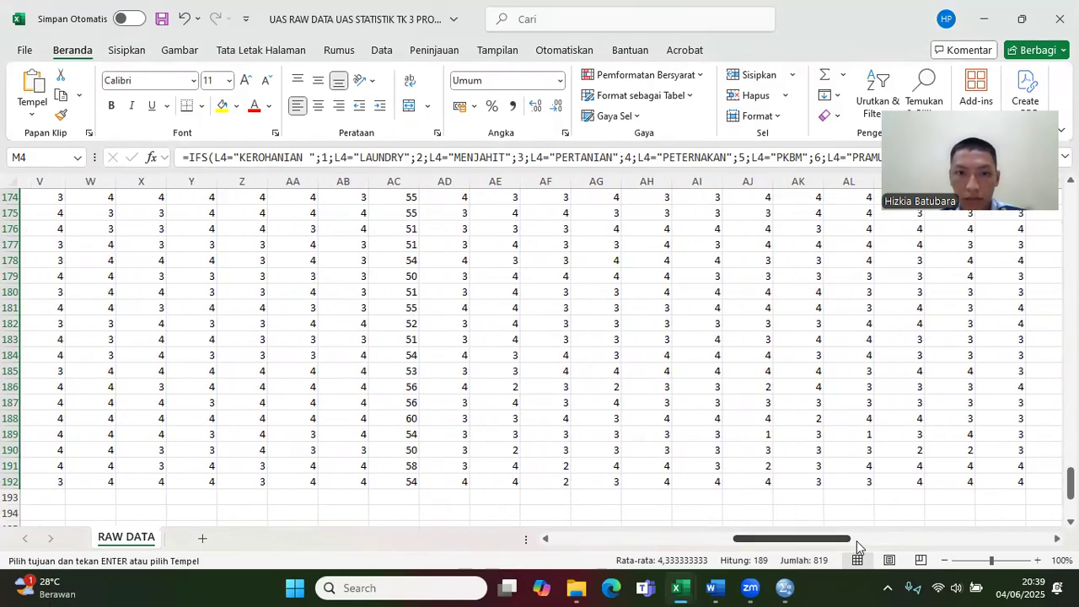
{"action": "left_click_drag", "start_coordinate": [1070, 484], "coordinate": [1070, 203]}
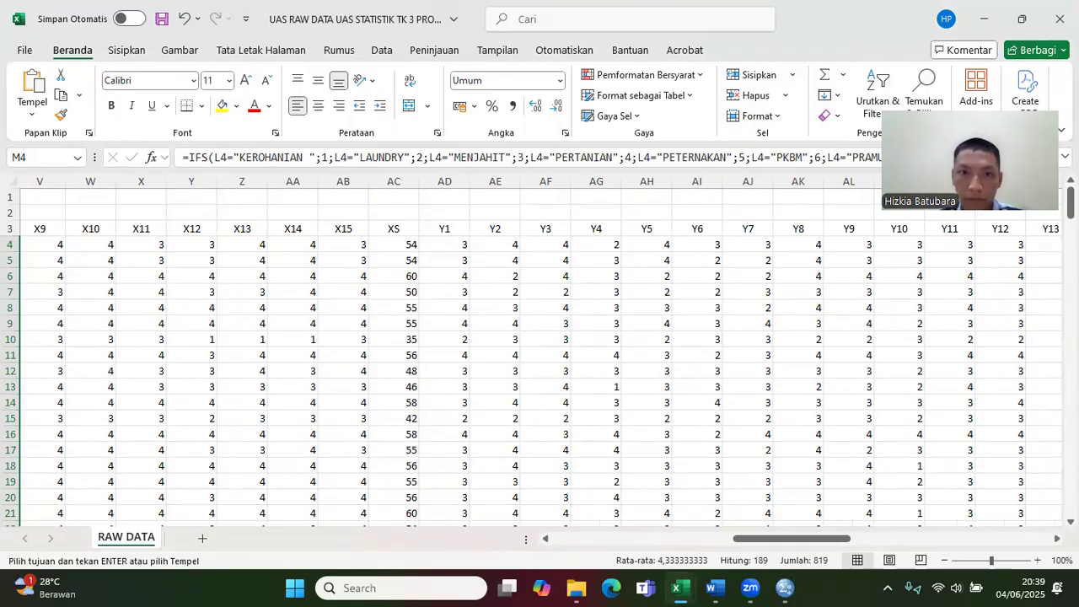
{"action": "left_click_drag", "start_coordinate": [419, 243], "coordinate": [397, 464]}
{"action": "key", "text": "ctrl+c"}
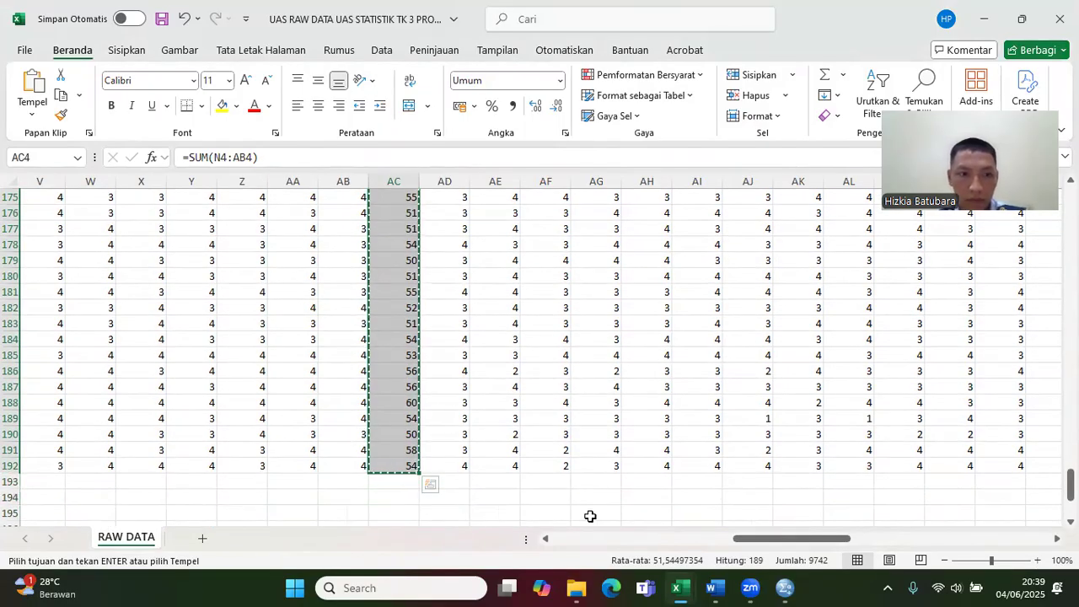
{"action": "left_click", "coordinate": [785, 588]}
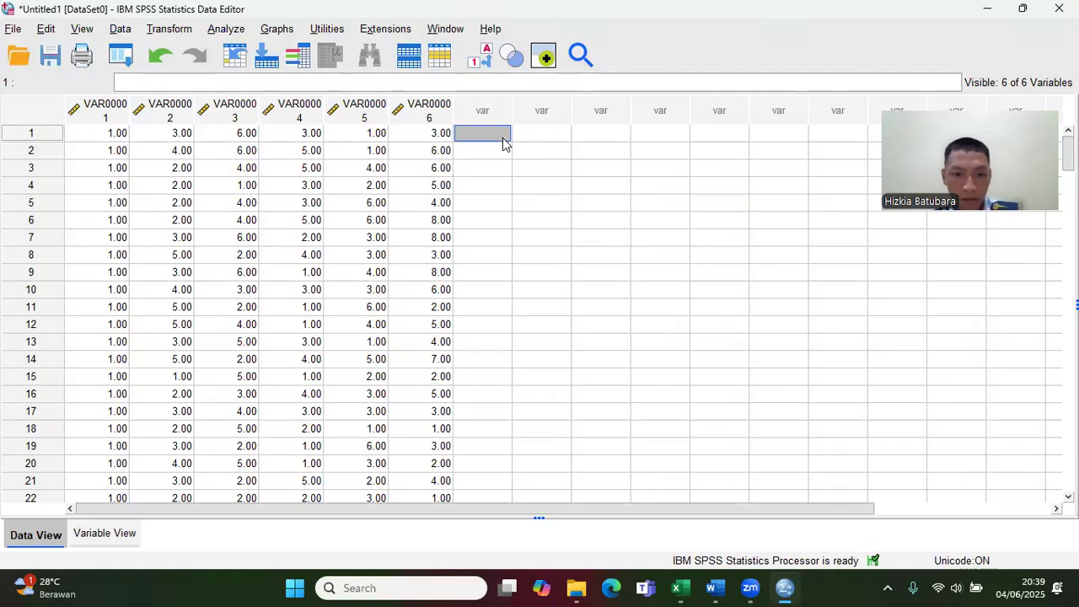
{"action": "key", "text": "ctrl+v"}
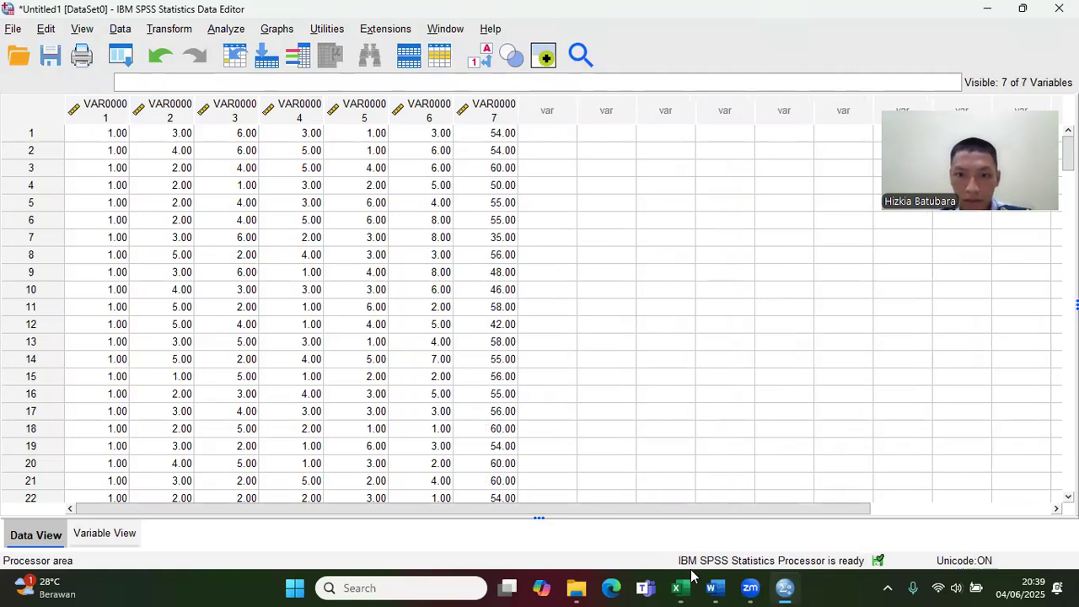
Step: Copy the YS totals in BH4:BH192 of the UAS RAW DATA workbook and paste them into the eighth column of the SPSS dataset
{"action": "mouse_move", "coordinate": [677, 587]}
{"action": "left_click", "coordinate": [785, 504]}
{"action": "left_click_drag", "start_coordinate": [805, 538], "coordinate": [1015, 512]}
{"action": "left_click_drag", "start_coordinate": [1069, 485], "coordinate": [1069, 202]}
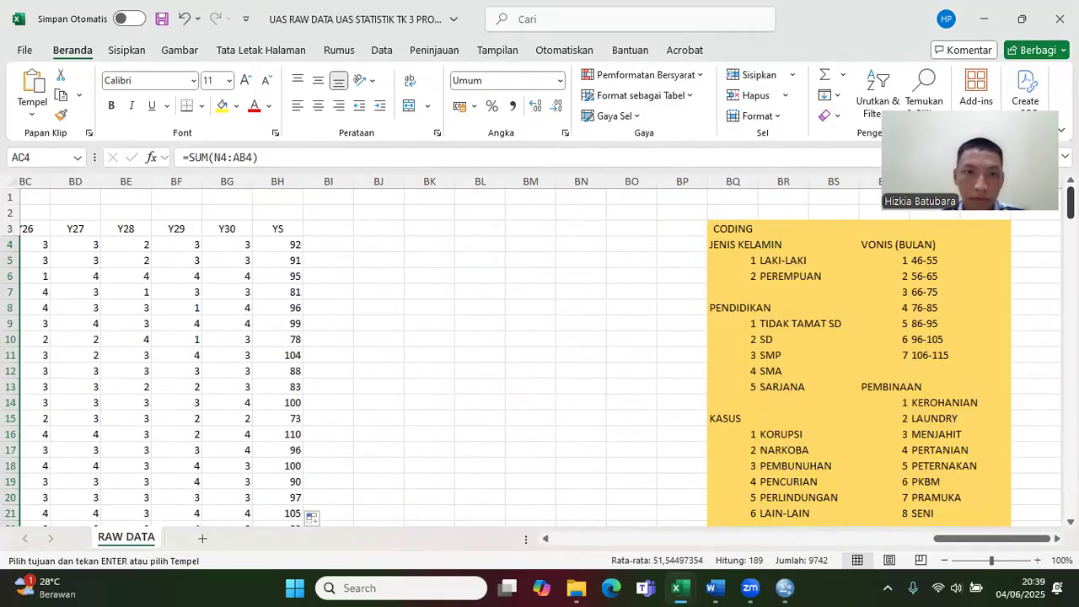
{"action": "left_click_drag", "start_coordinate": [286, 244], "coordinate": [299, 477]}
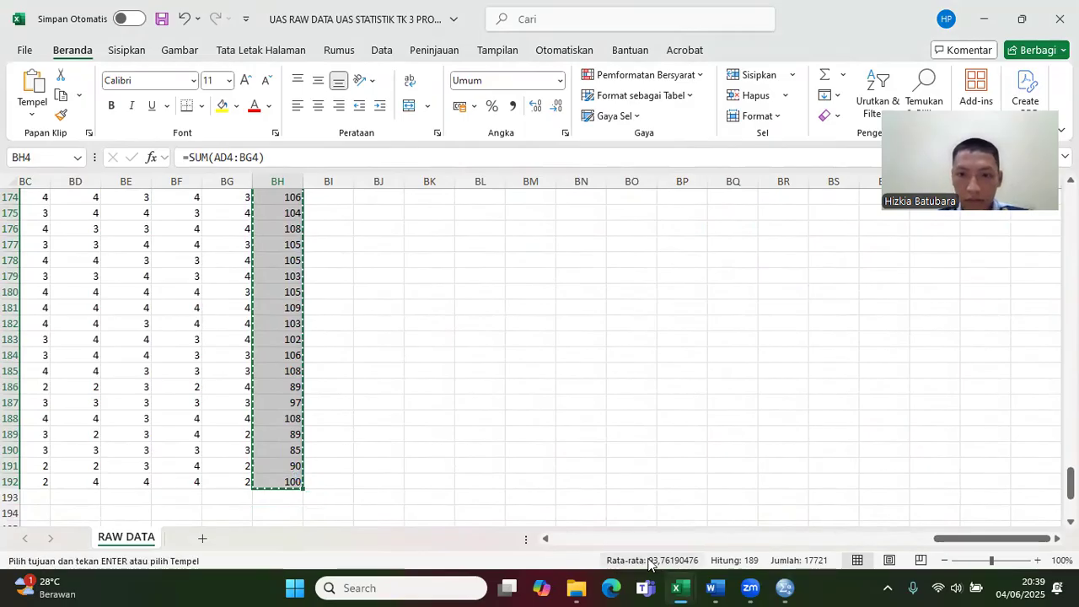
{"action": "mouse_move", "coordinate": [678, 588]}
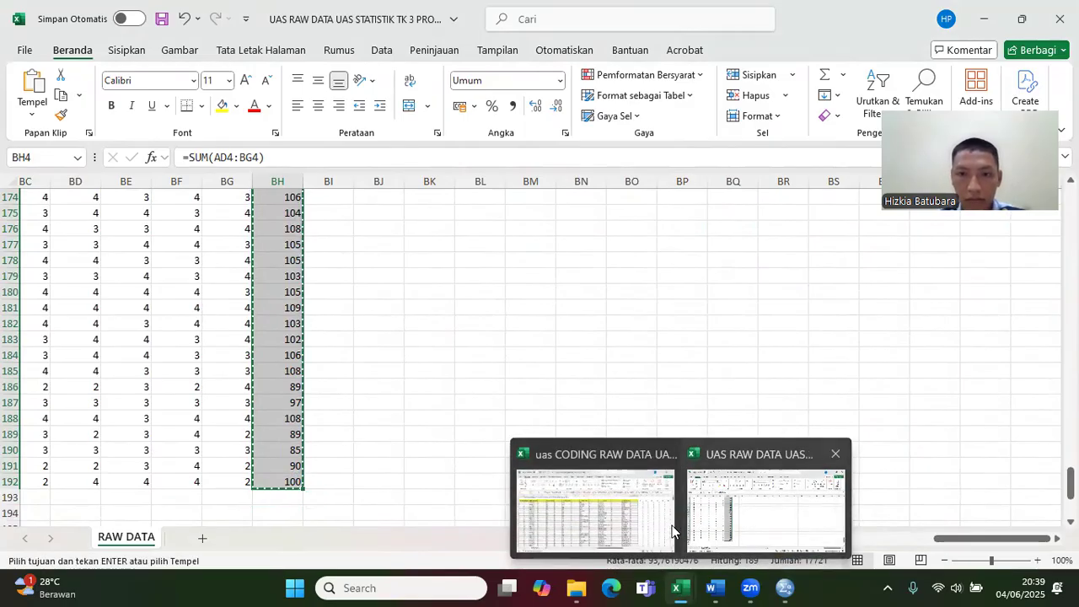
{"action": "left_click", "coordinate": [784, 588]}
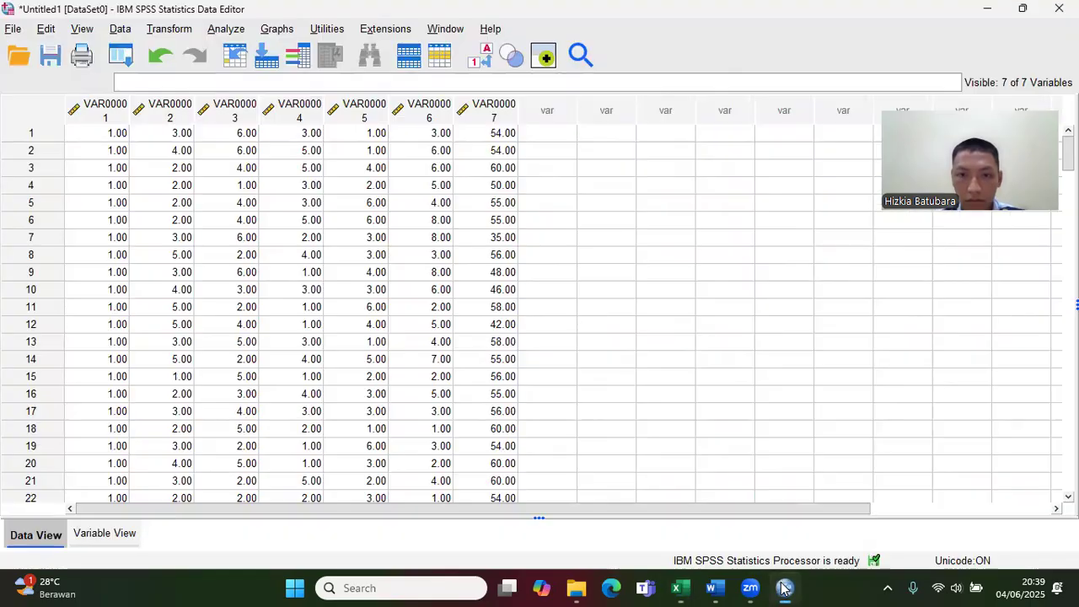
{"action": "left_click", "coordinate": [540, 135]}
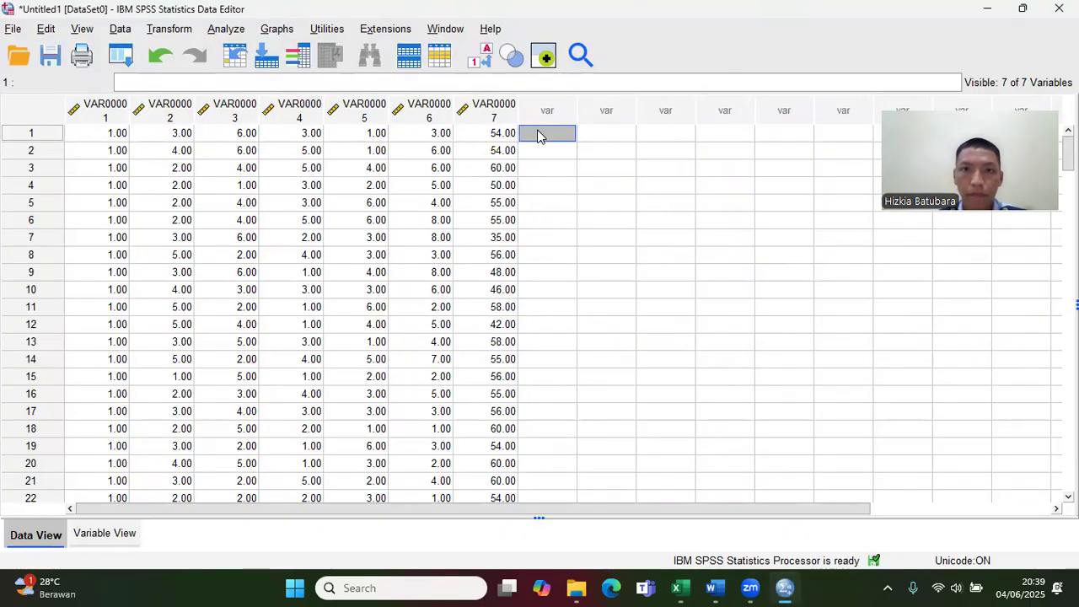
{"action": "key", "text": "ctrl+v"}
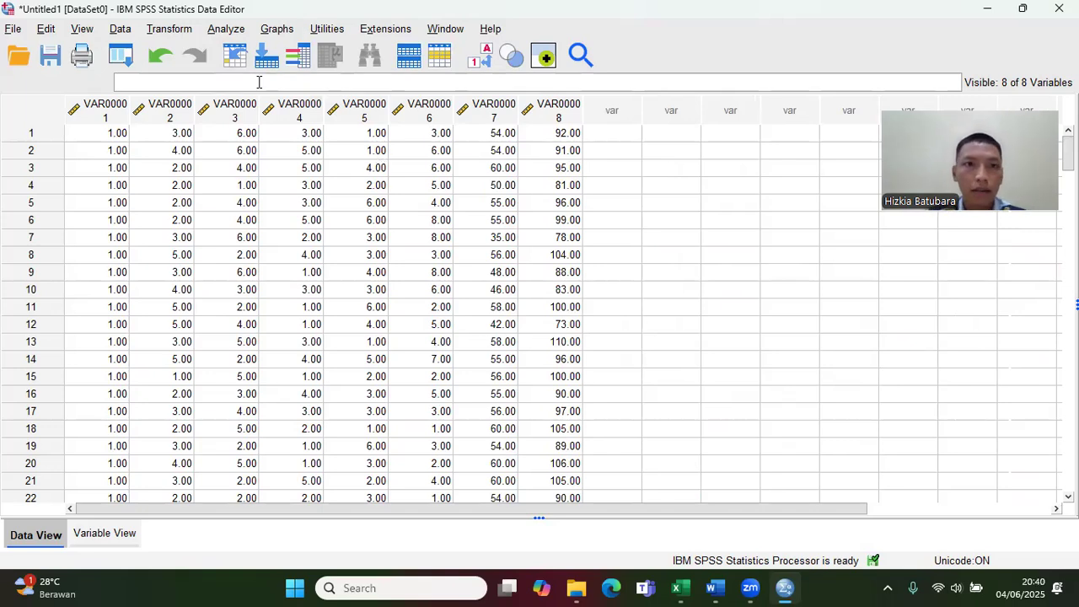
Step: Rename the first variable of the SPSS dataset as JENISKELAMIN in Variable View
{"action": "left_click", "coordinate": [226, 31]}
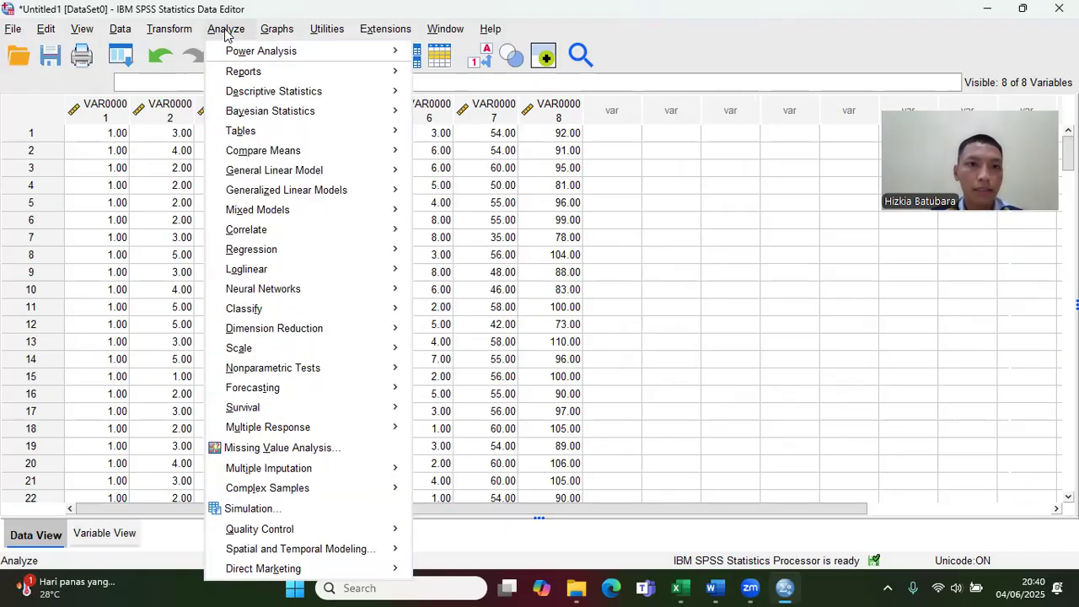
{"action": "left_click", "coordinate": [88, 82]}
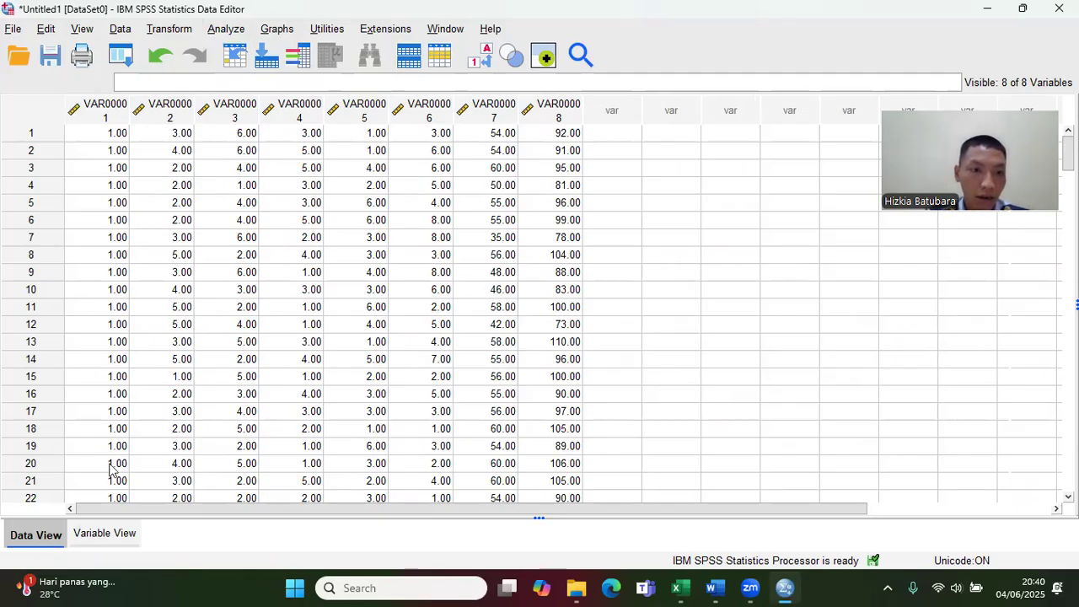
{"action": "left_click", "coordinate": [107, 536]}
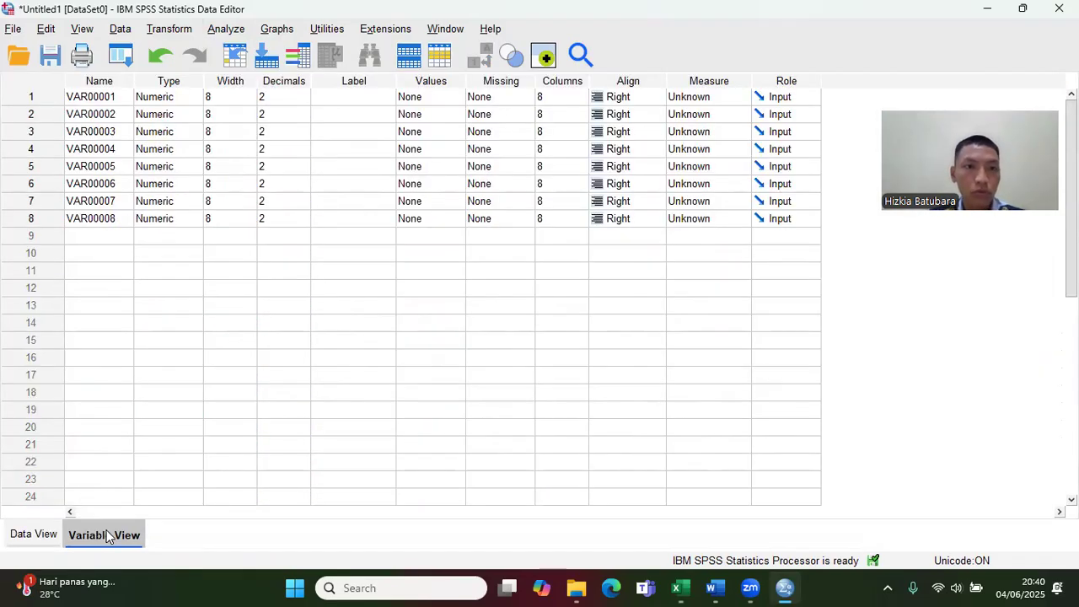
{"action": "left_click", "coordinate": [116, 97]}
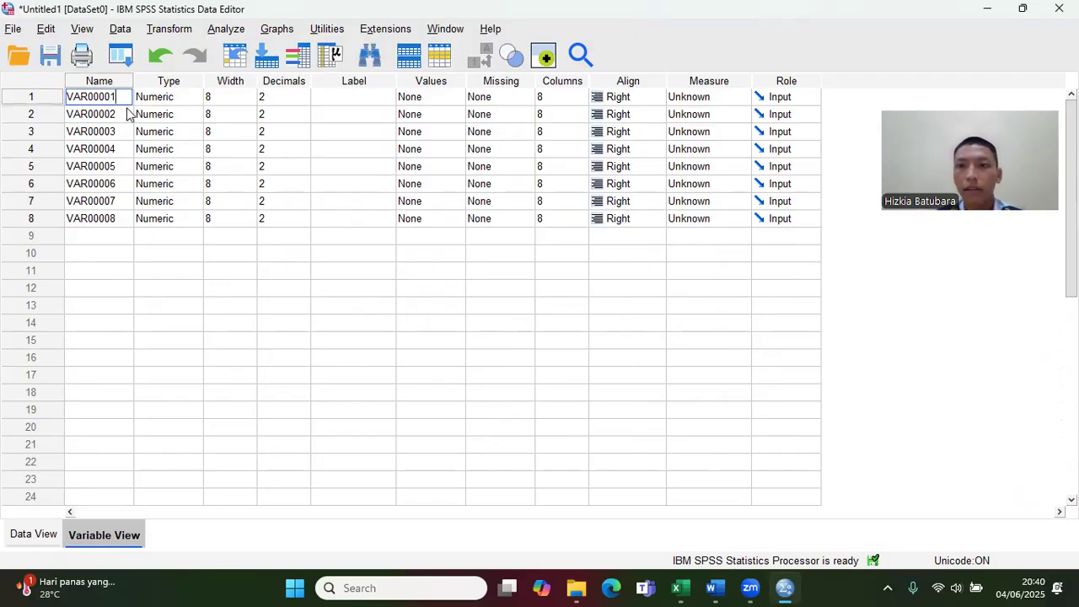
{"action": "key", "text": "BackSpace"}
{"action": "key", "text": "BackSpace"}
{"action": "key", "text": "BackSpace"}
{"action": "key", "text": "BackSpace"}
{"action": "key", "text": "BackSpace"}
{"action": "key", "text": "BackSpace"}
{"action": "key", "text": "BackSpace"}
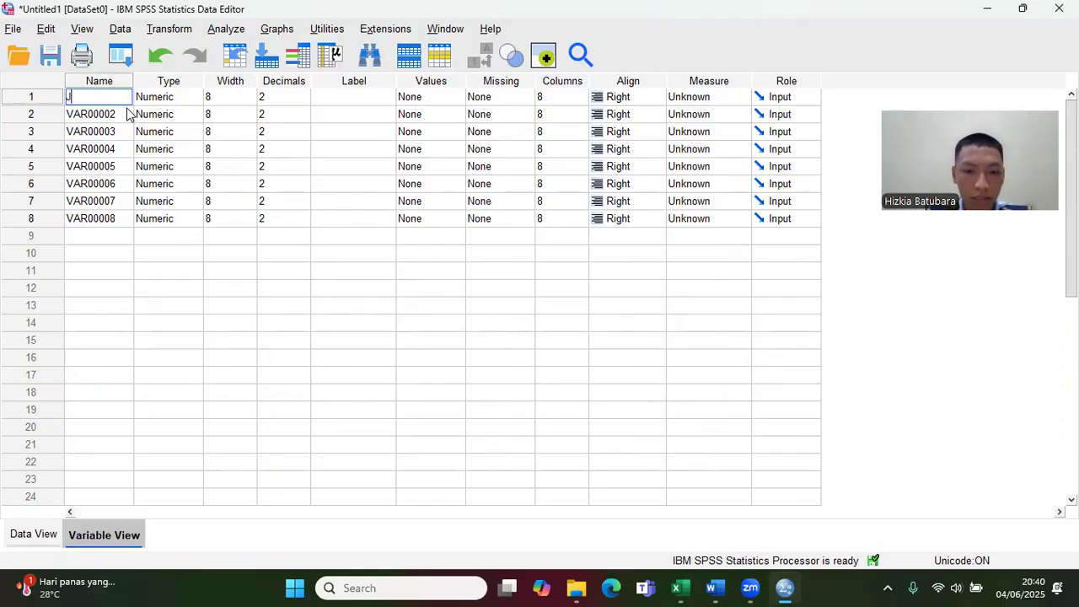
{"action": "type", "text": "JENISKELAMIN"}
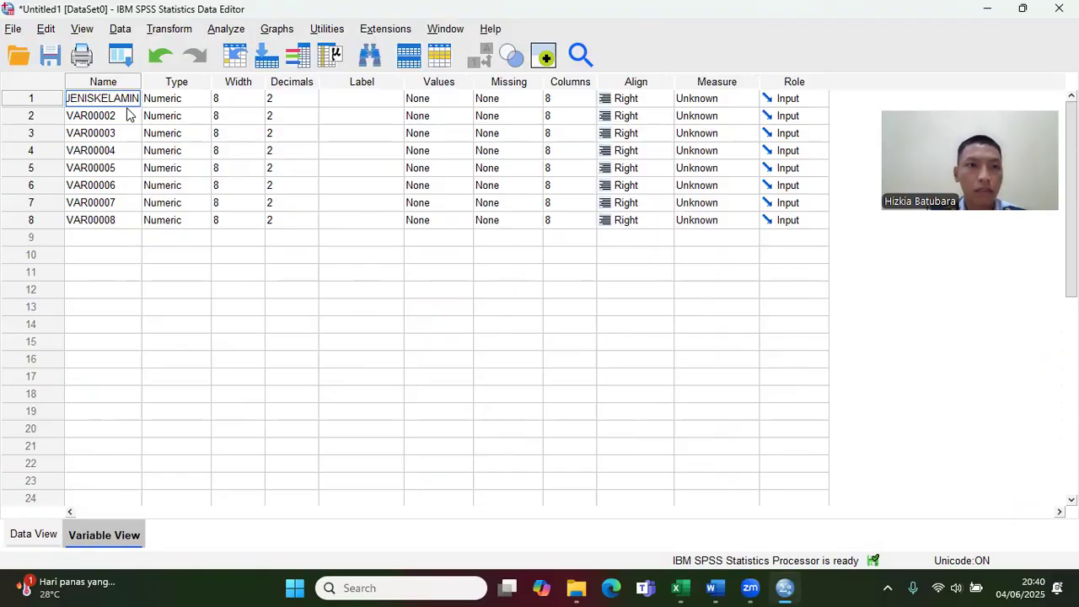
Step: Check the column order in the RAW DATA header row, and rename the second SPSS variable as USIA
{"action": "double_click", "coordinate": [127, 116]}
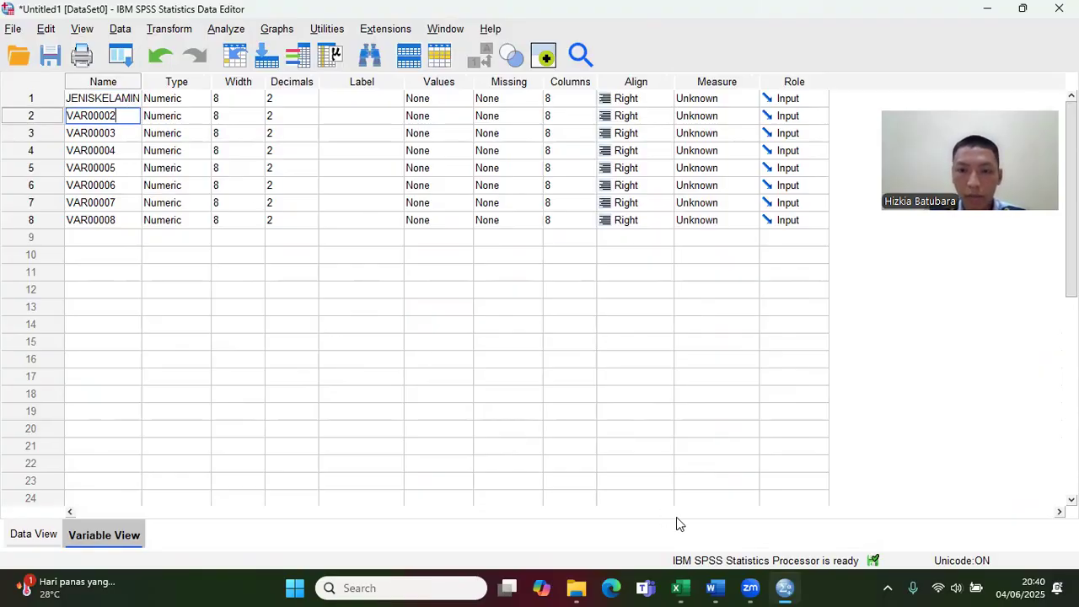
{"action": "mouse_move", "coordinate": [683, 588]}
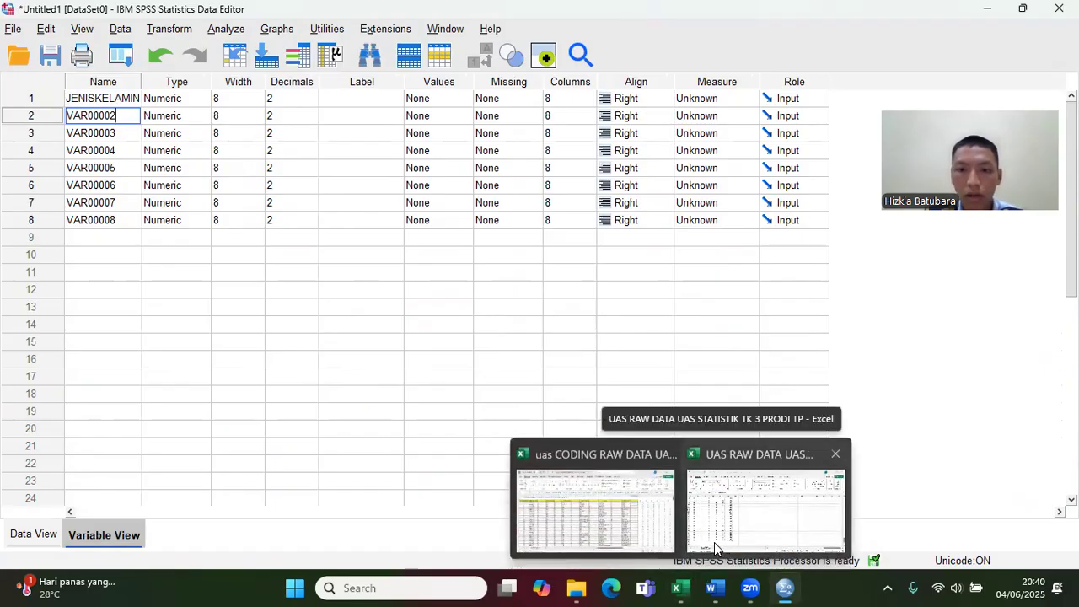
{"action": "left_click", "coordinate": [736, 520]}
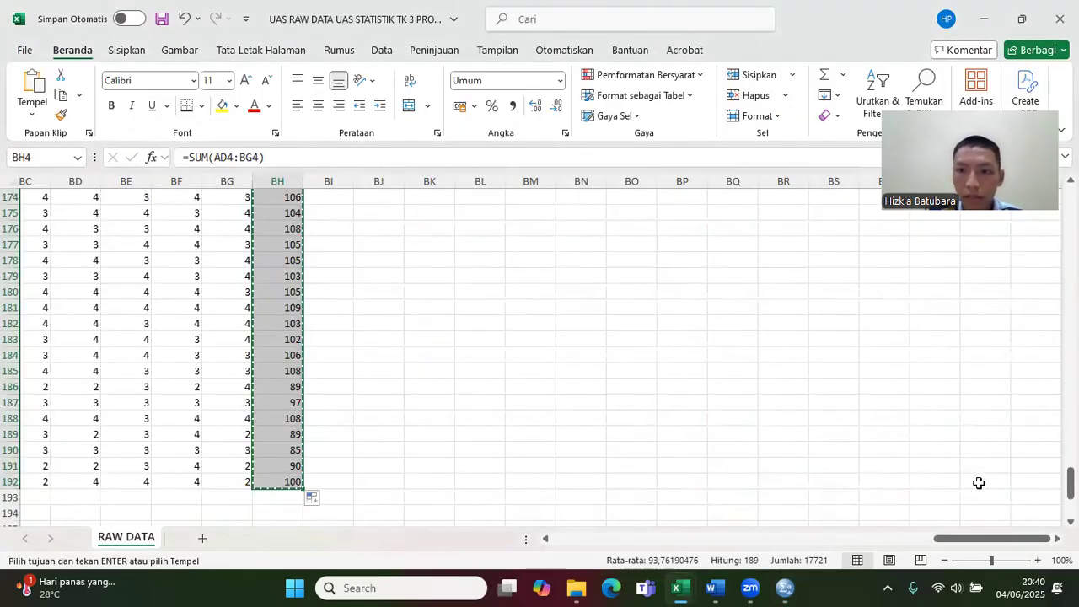
{"action": "left_click_drag", "start_coordinate": [993, 538], "coordinate": [604, 538]}
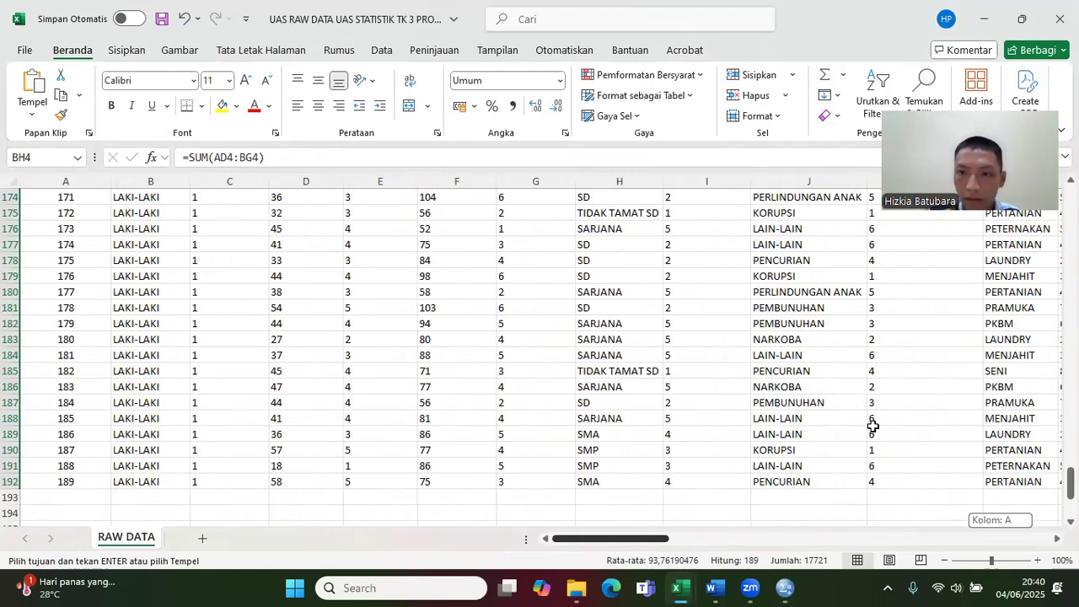
{"action": "left_click_drag", "start_coordinate": [1070, 482], "coordinate": [1070, 202]}
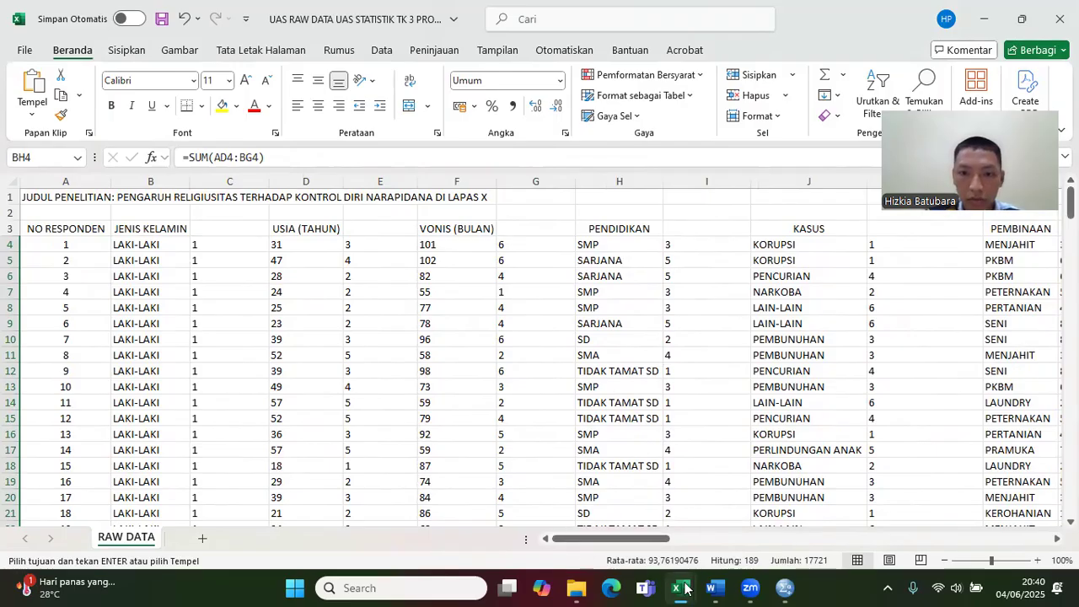
{"action": "left_click", "coordinate": [797, 588]}
{"action": "left_click", "coordinate": [129, 115]}
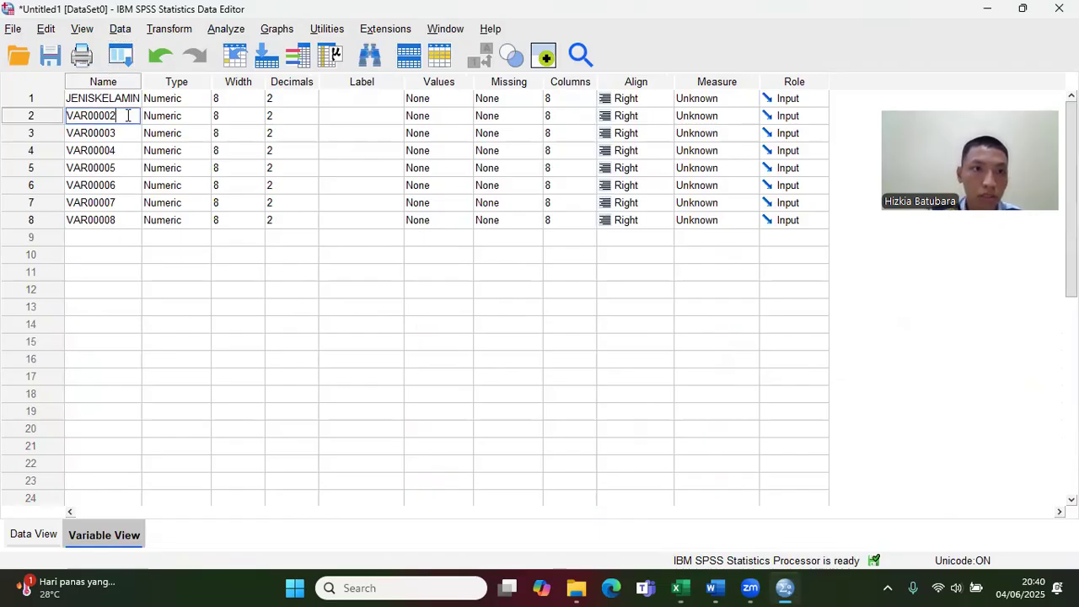
{"action": "key", "text": "BackSpace"}
{"action": "key", "text": "BackSpace"}
{"action": "key", "text": "BackSpace"}
{"action": "key", "text": "BackSpace"}
{"action": "key", "text": "BackSpace"}
{"action": "key", "text": "BackSpace"}
{"action": "key", "text": "BackSpace"}
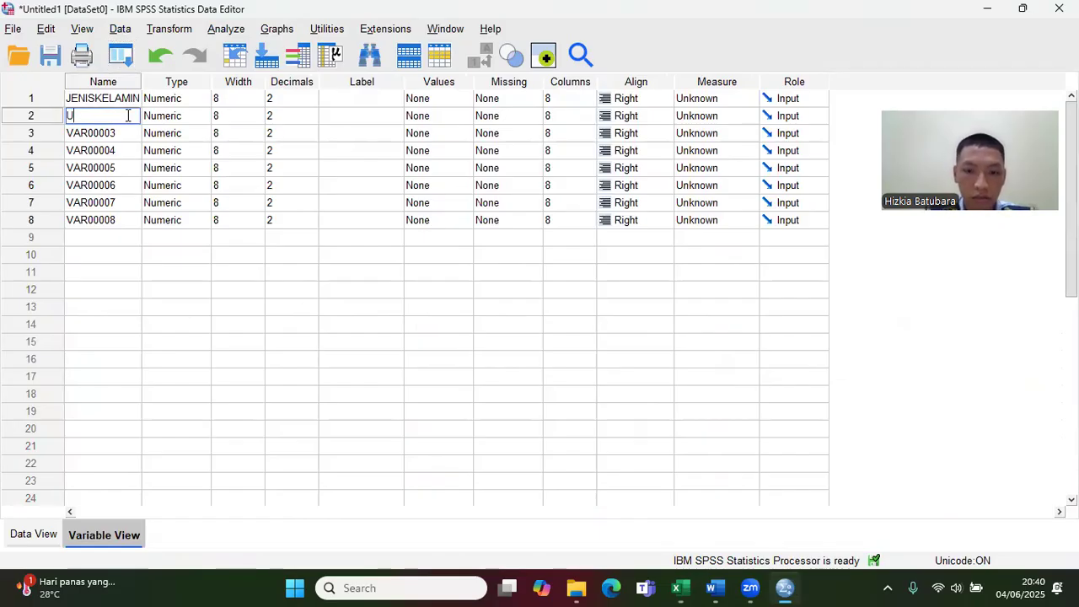
{"action": "type", "text": "USIA"}
Step: Rename the third variable as VONIS
{"action": "left_click", "coordinate": [128, 131]}
{"action": "key", "text": "BackSpace"}
{"action": "key", "text": "BackSpace"}
{"action": "key", "text": "BackSpace"}
{"action": "key", "text": "BackSpace"}
{"action": "key", "text": "BackSpace"}
{"action": "key", "text": "BackSpace"}
{"action": "key", "text": "BackSpace"}
{"action": "type", "text": "ONIS"}
Step: Rename the fourth variable as PENDIDIKAN
{"action": "left_click", "coordinate": [130, 150]}
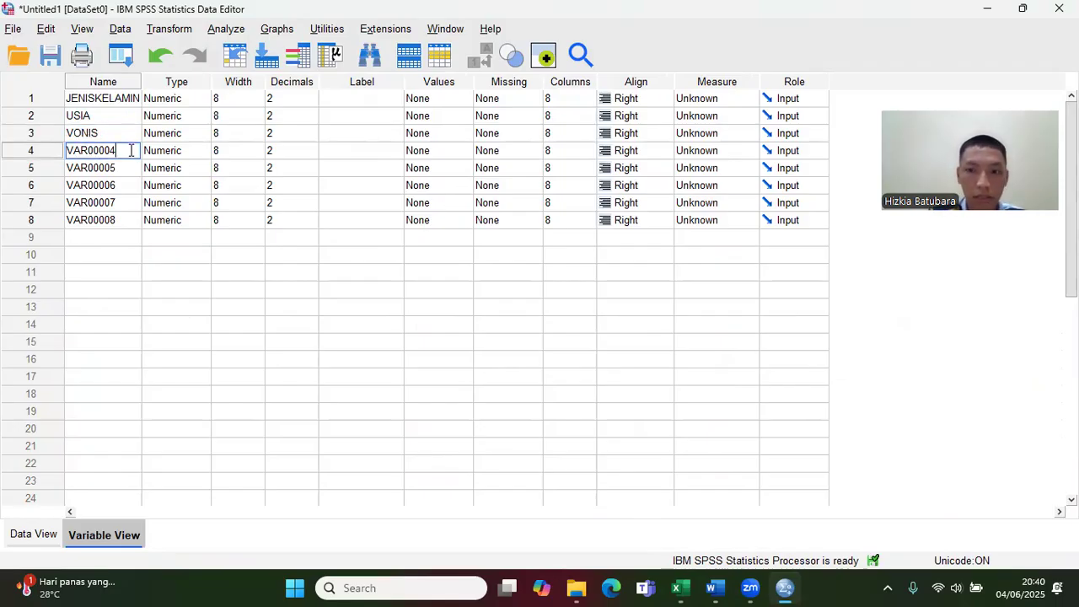
{"action": "key", "text": "BackSpace"}
{"action": "key", "text": "BackSpace"}
{"action": "key", "text": "BackSpace"}
{"action": "key", "text": "BackSpace"}
{"action": "key", "text": "BackSpace"}
{"action": "key", "text": "BackSpace"}
{"action": "key", "text": "BackSpace"}
{"action": "type", "text": "PE"}
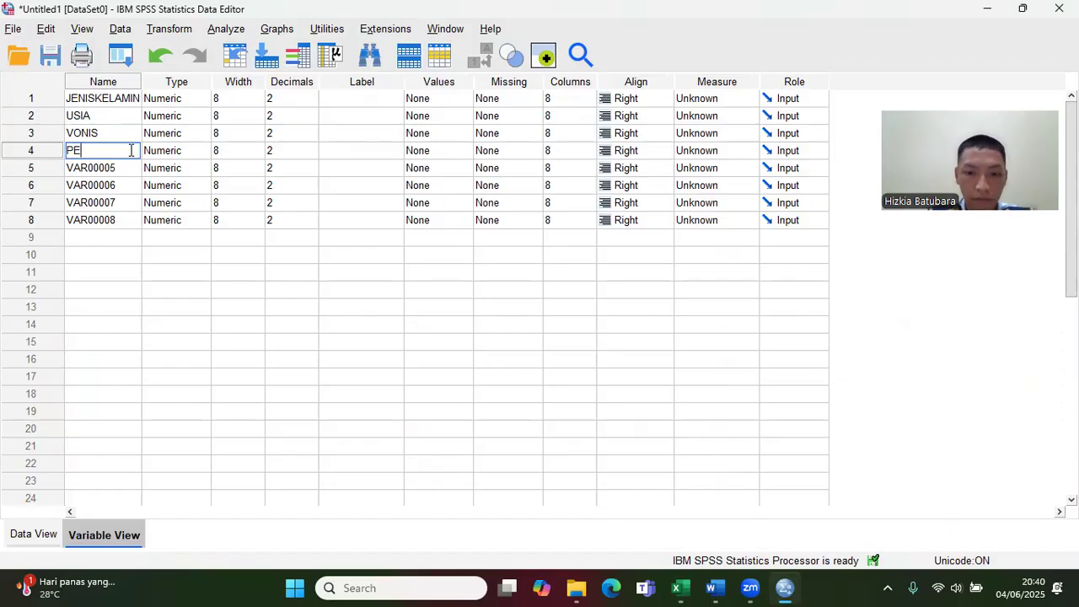
{"action": "type", "text": "NDIDIKAN"}
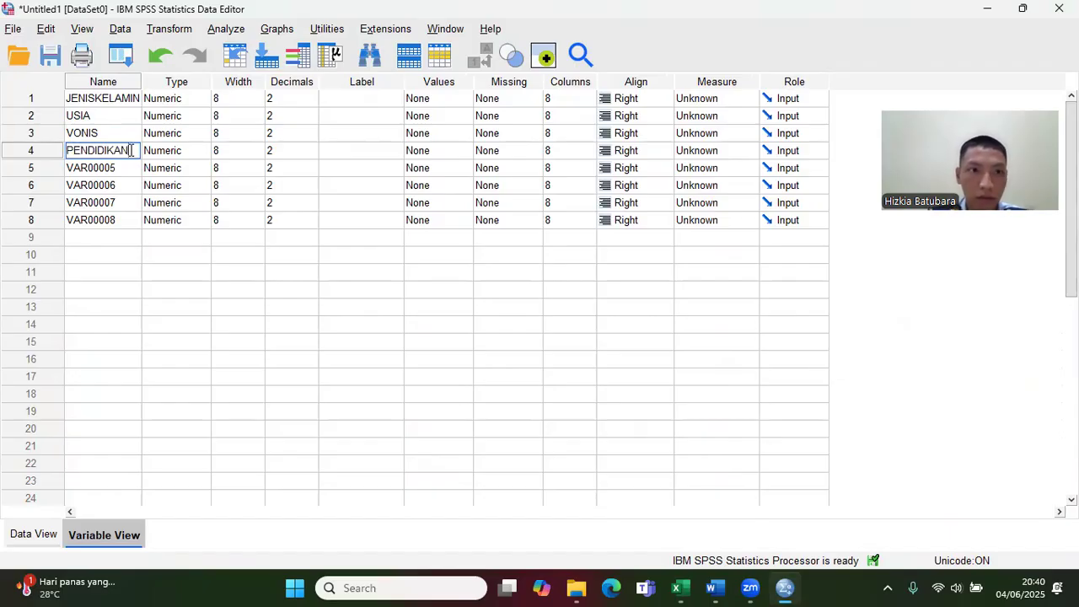
Step: Rename the fifth variable as KASUS and the sixth variable as PEMBINAAN
{"action": "left_click", "coordinate": [137, 170]}
{"action": "key", "text": "BackSpace"}
{"action": "key", "text": "BackSpace"}
{"action": "key", "text": "BackSpace"}
{"action": "key", "text": "BackSpace"}
{"action": "key", "text": "BackSpace"}
{"action": "key", "text": "BackSpace"}
{"action": "key", "text": "BackSpace"}
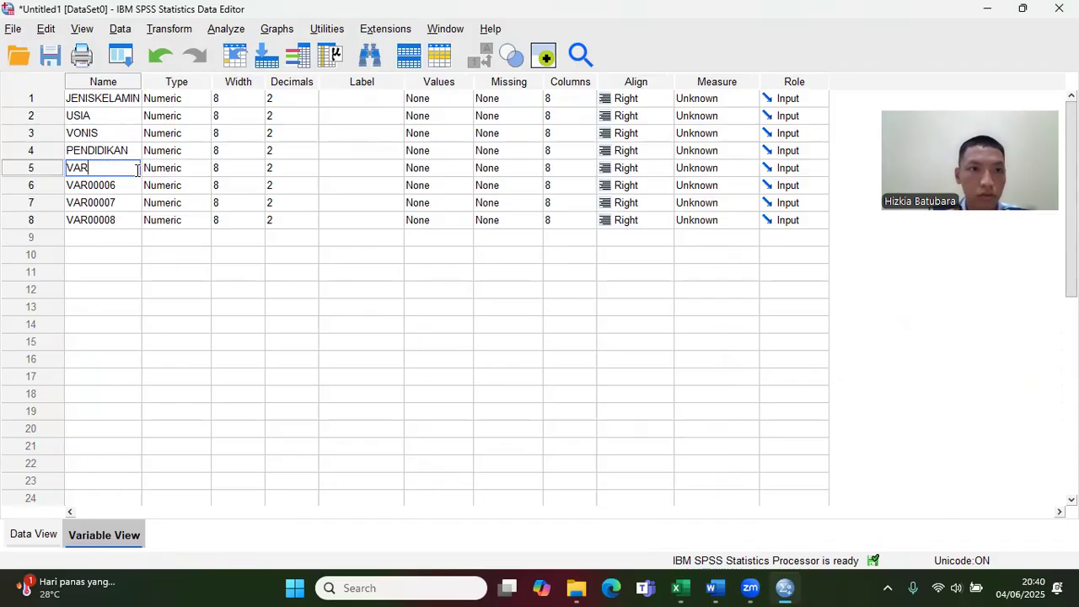
{"action": "type", "text": "KASU"}
{"action": "left_click", "coordinate": [138, 187]}
{"action": "key", "text": "BackSpace"}
{"action": "key", "text": "BackSpace"}
{"action": "key", "text": "BackSpace"}
{"action": "key", "text": "BackSpace"}
{"action": "key", "text": "BackSpace"}
{"action": "key", "text": "BackSpace"}
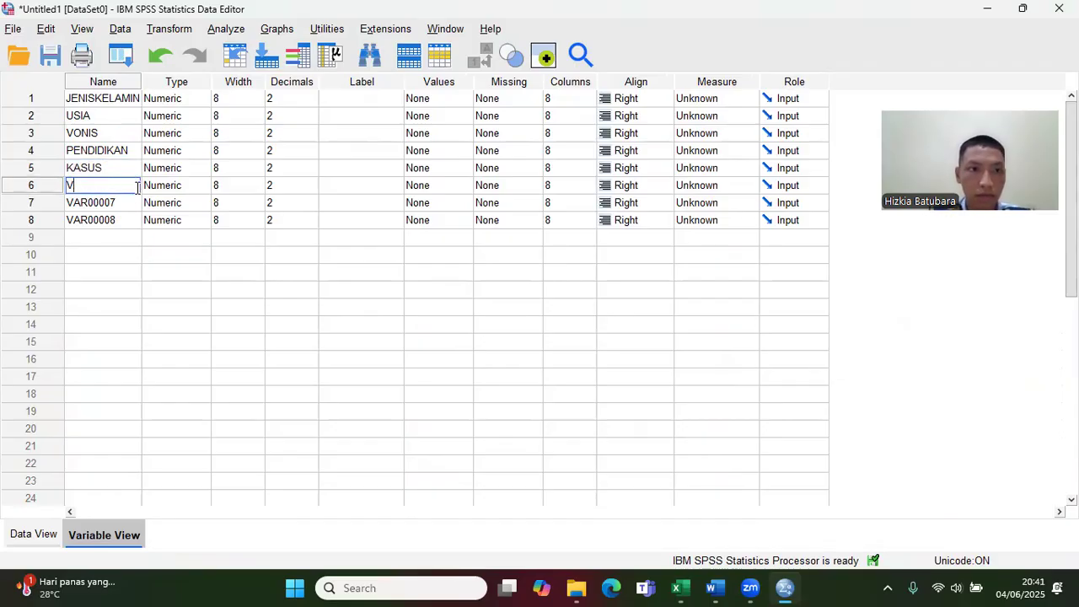
{"action": "type", "text": "PEMBINAAN"}
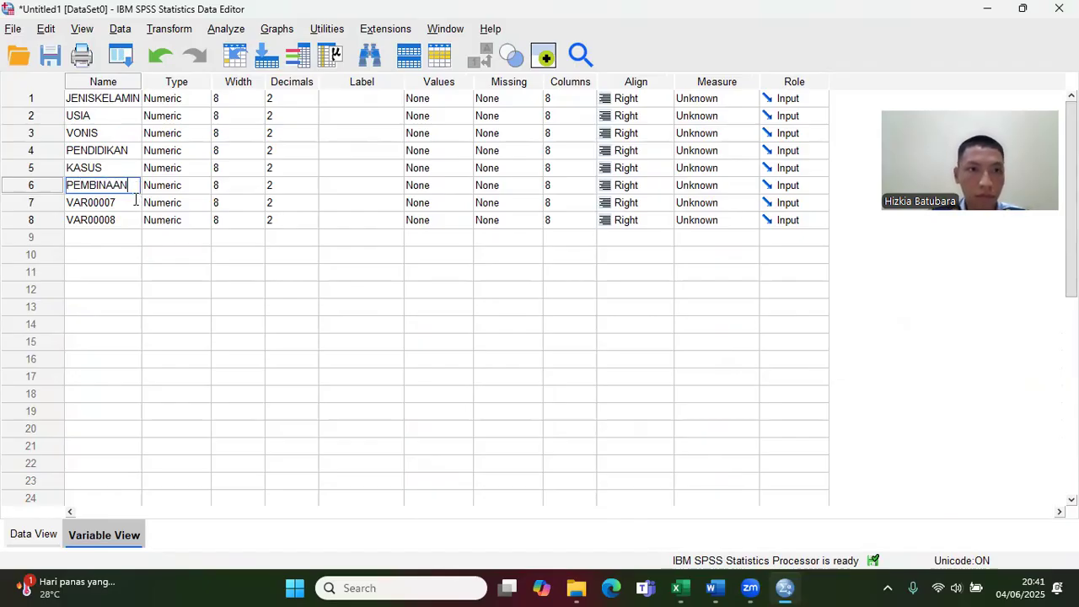
Step: Rename the seventh variable as X and the eighth as Y, and check the new names above the data columns
{"action": "left_click", "coordinate": [135, 200]}
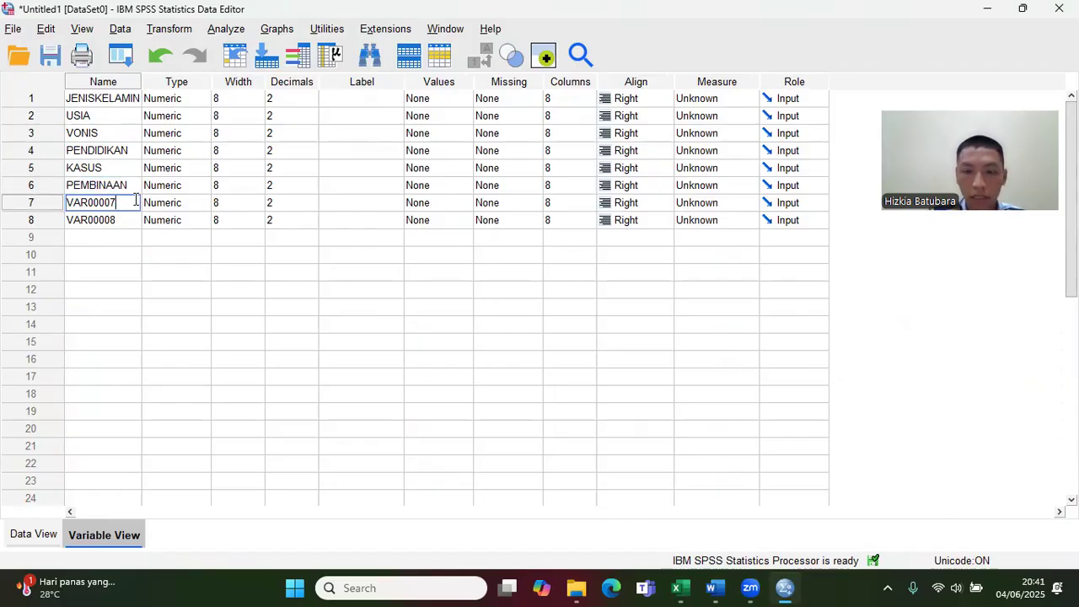
{"action": "key", "text": "BackSpace"}
{"action": "key", "text": "BackSpace"}
{"action": "key", "text": "BackSpace"}
{"action": "key", "text": "BackSpace"}
{"action": "key", "text": "BackSpace"}
{"action": "type", "text": "X"}
{"action": "left_click", "coordinate": [132, 217]}
{"action": "key", "text": "BackSpace"}
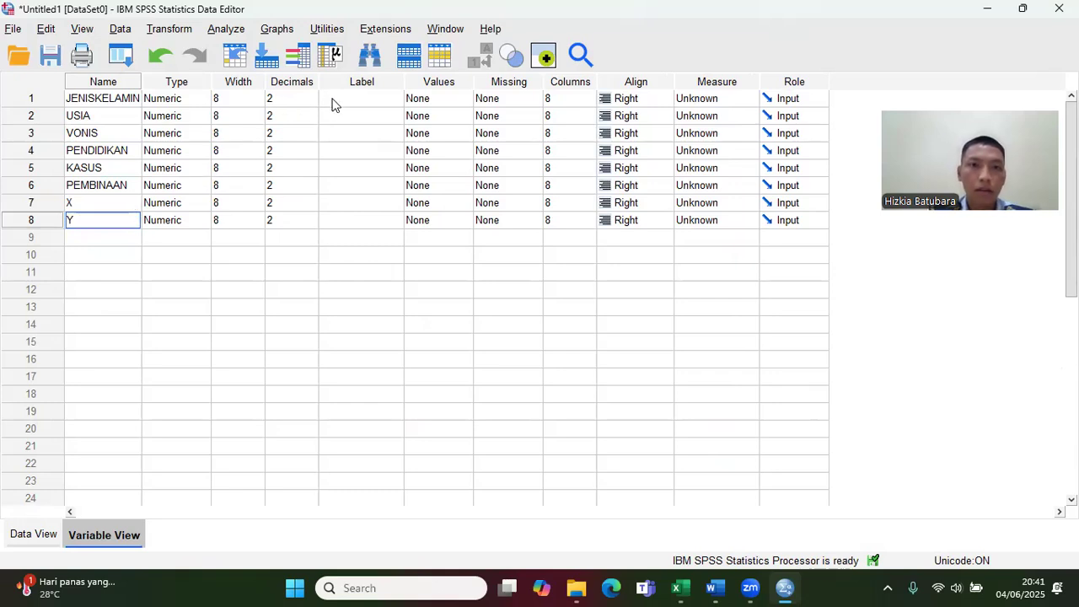
{"action": "left_click", "coordinate": [42, 535]}
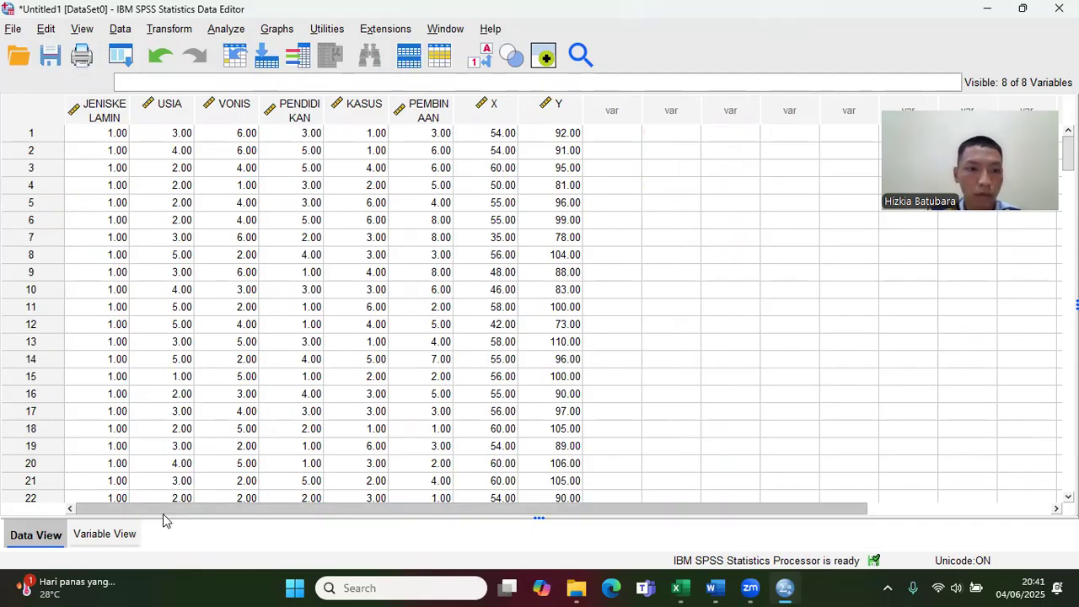
Step: Set the decimals of the JENISKELAMIN, USIA, VONIS and PENDIDIKAN variables to 0
{"action": "left_click", "coordinate": [105, 534]}
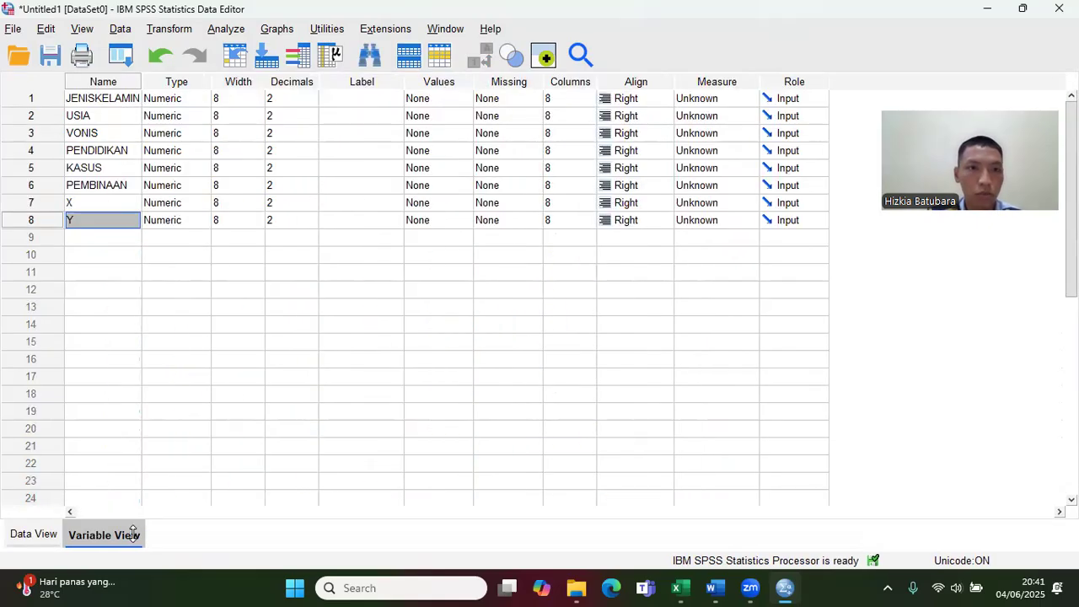
{"action": "left_click", "coordinate": [309, 103]}
{"action": "left_click", "coordinate": [309, 104]}
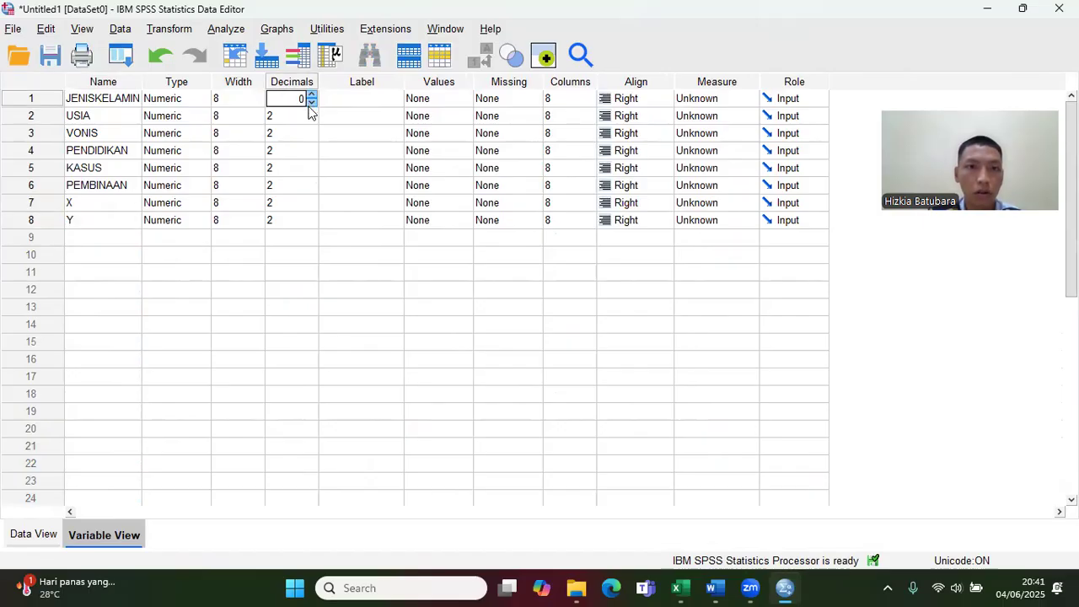
{"action": "left_click", "coordinate": [312, 122]}
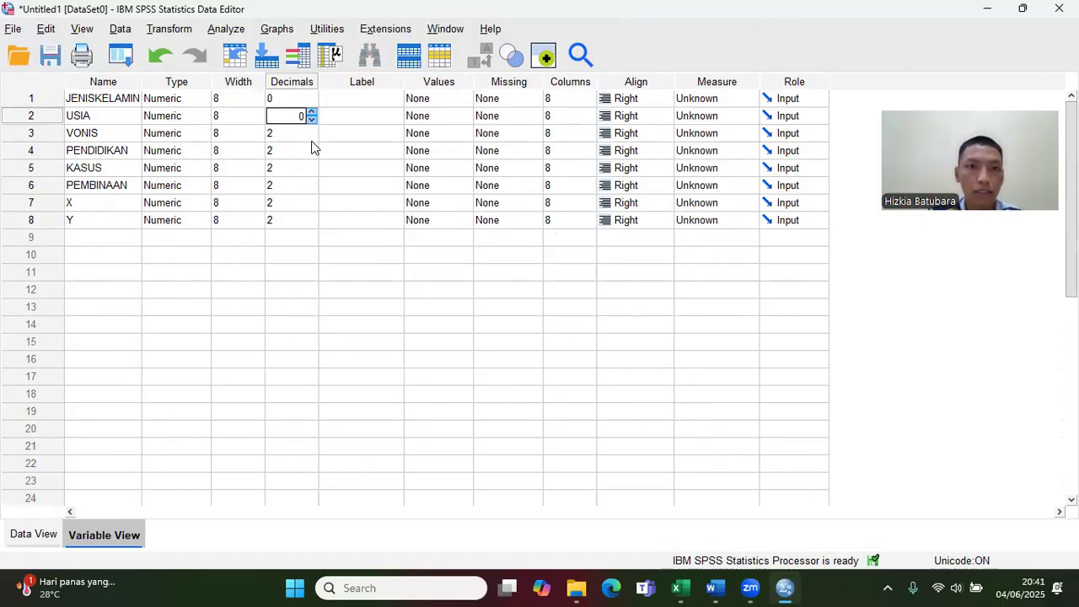
{"action": "left_click", "coordinate": [311, 146]}
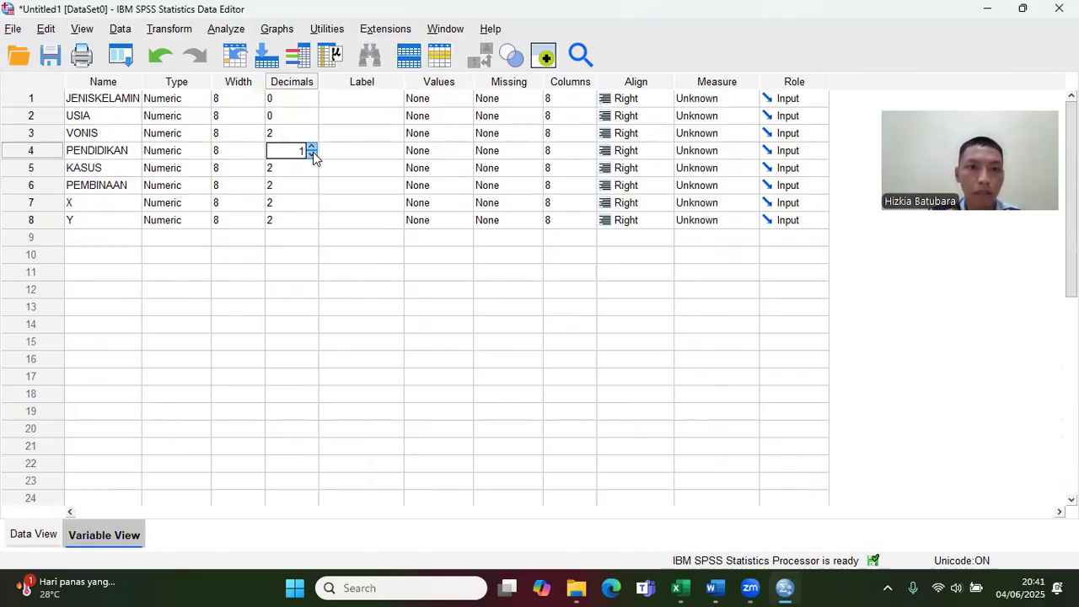
{"action": "left_click", "coordinate": [313, 152]}
{"action": "left_click", "coordinate": [310, 138]}
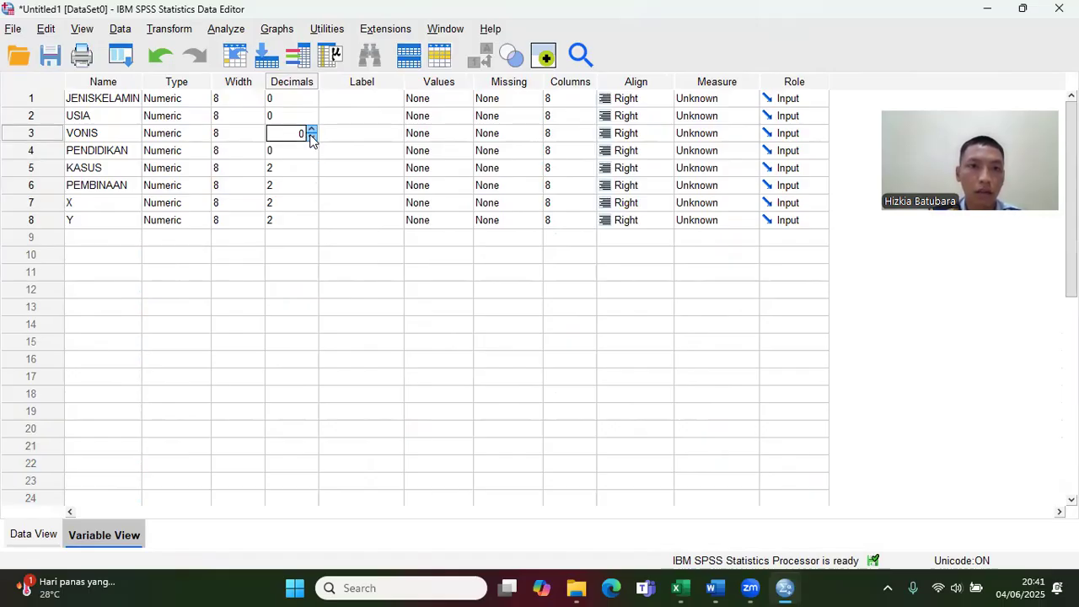
Step: Set the decimals of the KASUS, PEMBINAAN, X and Y variables to 0
{"action": "left_click", "coordinate": [310, 173]}
{"action": "left_click", "coordinate": [311, 172]}
{"action": "left_click", "coordinate": [311, 172]}
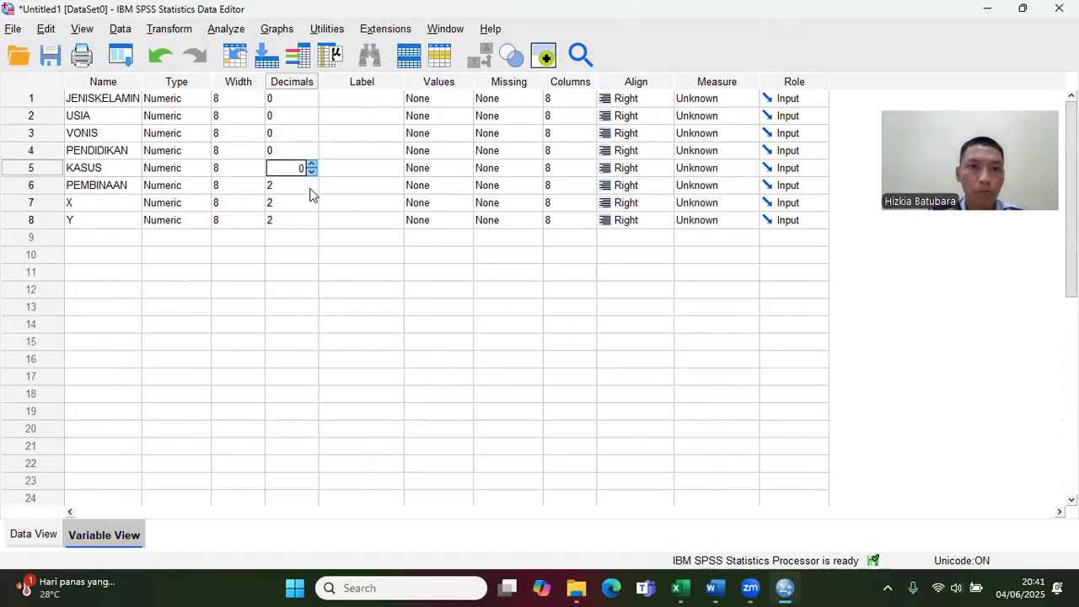
{"action": "left_click", "coordinate": [309, 191]}
{"action": "left_click", "coordinate": [311, 189]}
{"action": "left_click", "coordinate": [311, 189]}
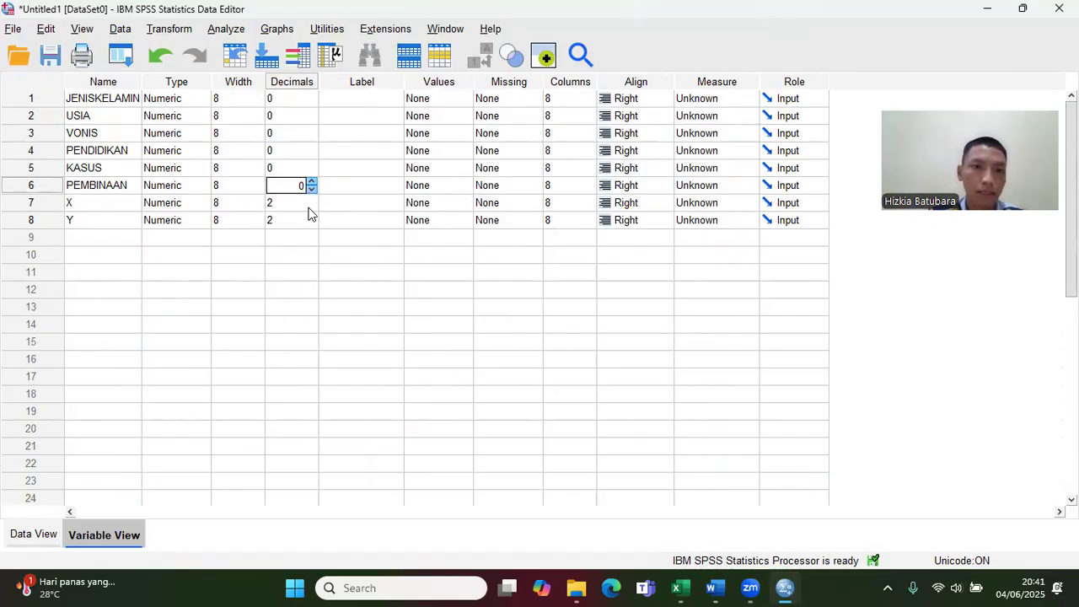
{"action": "left_click", "coordinate": [307, 209]}
{"action": "left_click", "coordinate": [311, 207]}
{"action": "left_click", "coordinate": [311, 206]}
{"action": "left_click", "coordinate": [310, 225]}
{"action": "left_click", "coordinate": [311, 225]}
{"action": "left_click", "coordinate": [311, 225]}
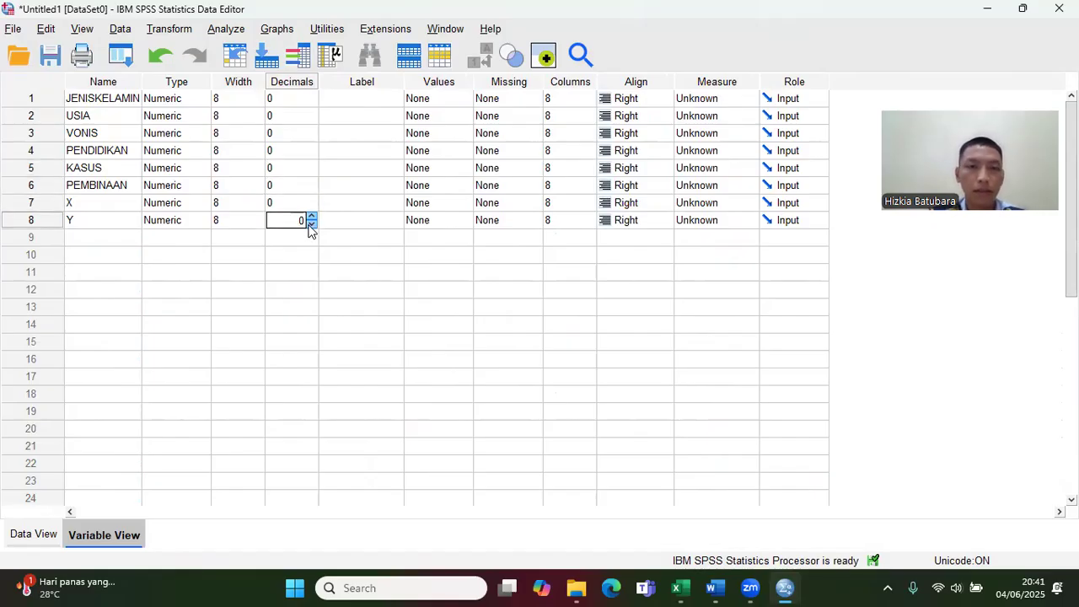
Step: Label the first three variables JENIS KELAMIN, USIA and VONIS
{"action": "left_click", "coordinate": [354, 101]}
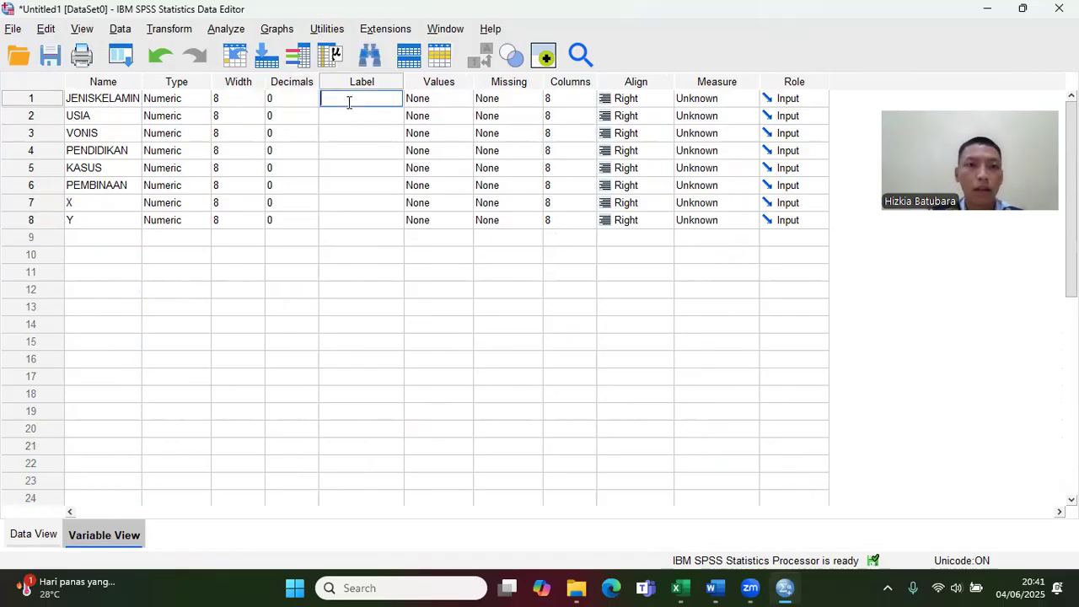
{"action": "type", "text": "JENIS"}
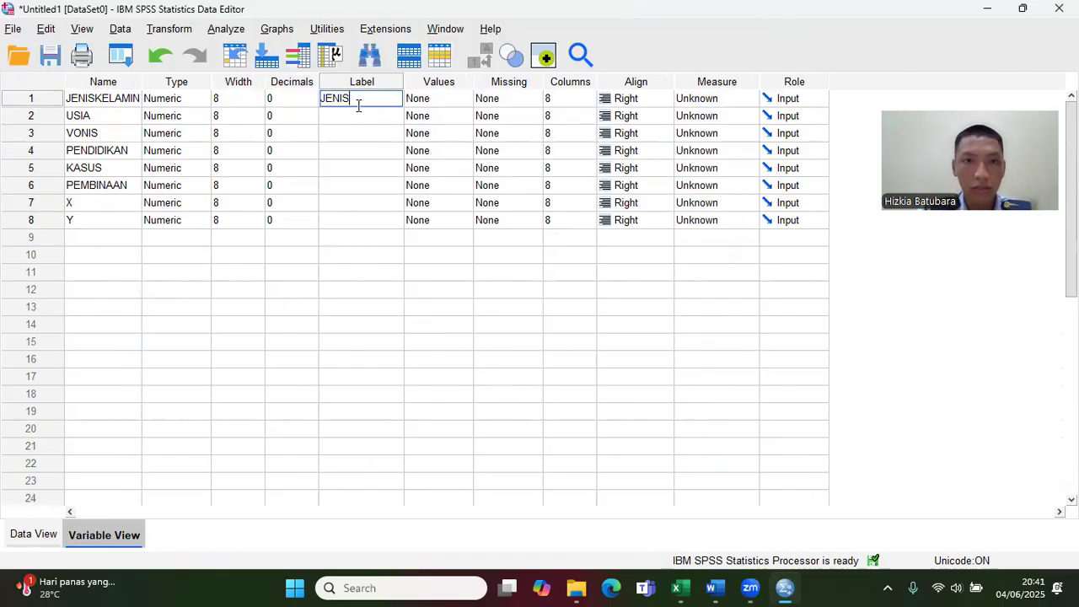
{"action": "type", "text": " KELAMIN"}
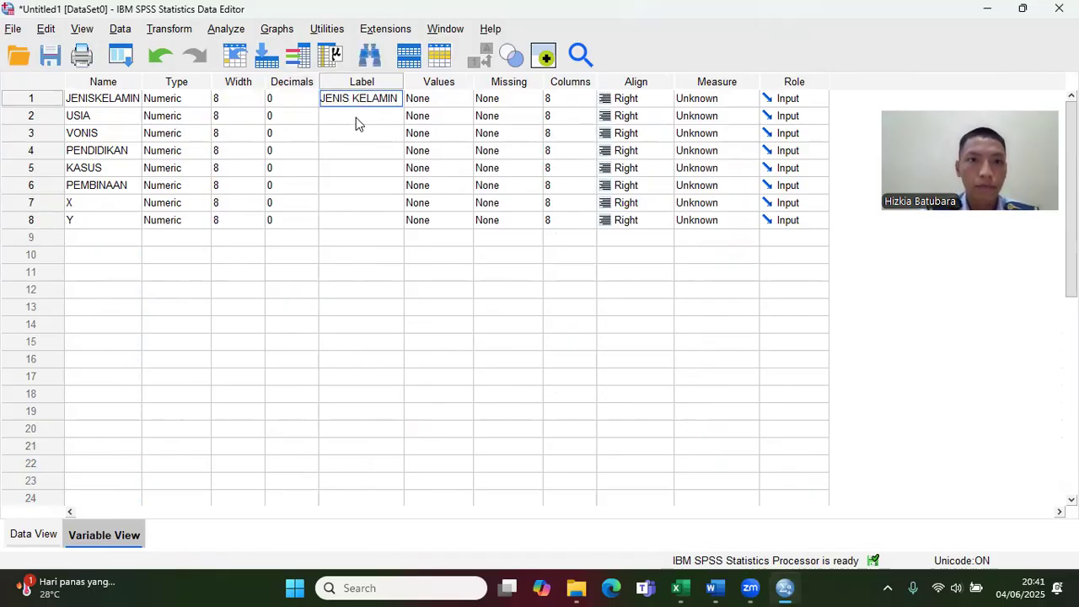
{"action": "left_click", "coordinate": [356, 119]}
{"action": "type", "text": "U"}
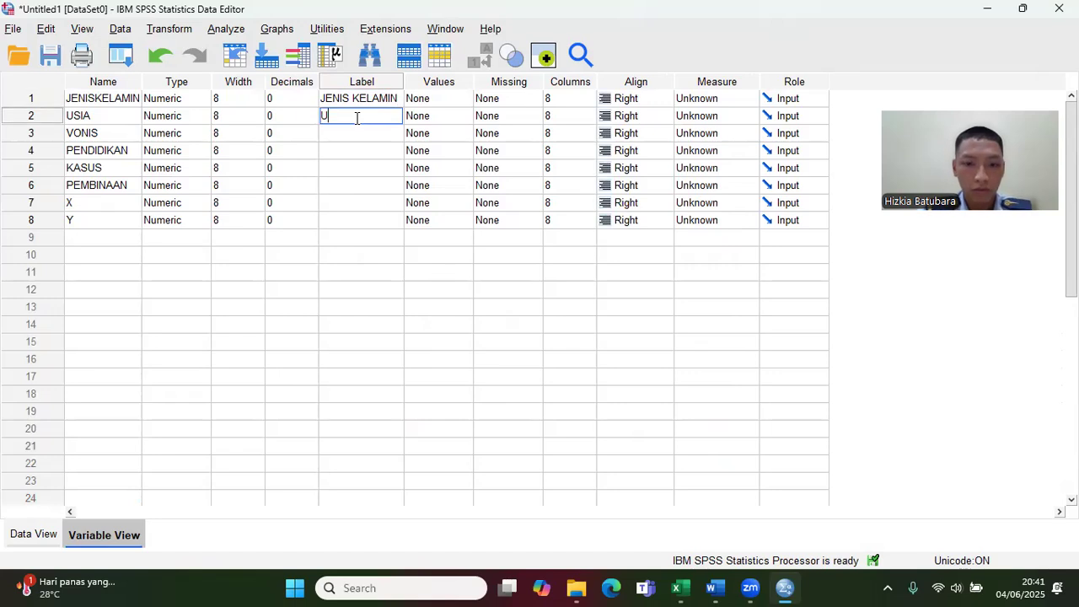
{"action": "type", "text": "SIA"}
{"action": "left_click", "coordinate": [358, 130]}
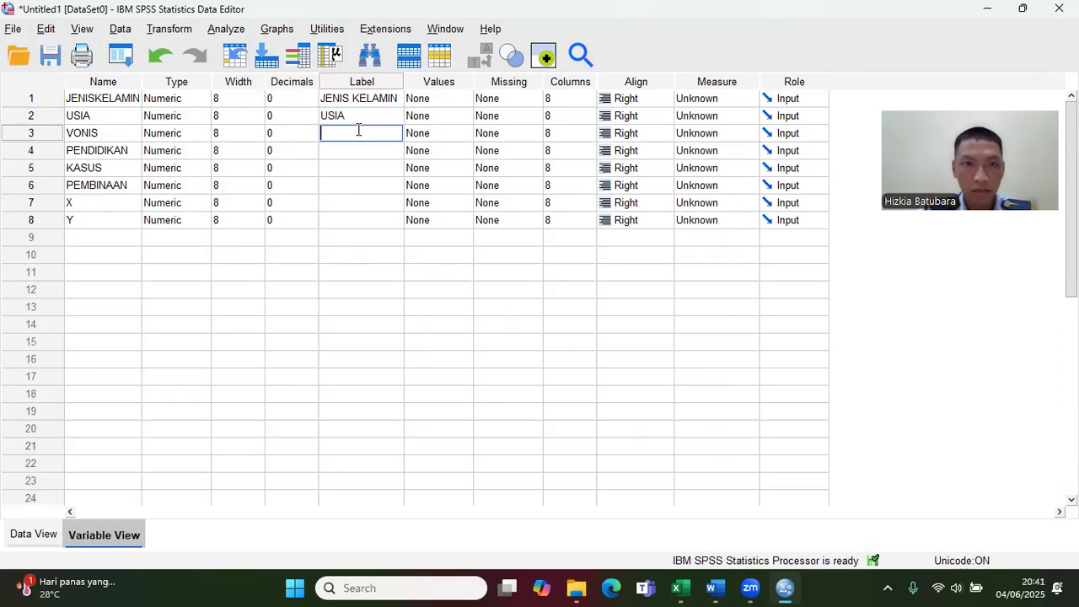
{"action": "type", "text": "VONIS"}
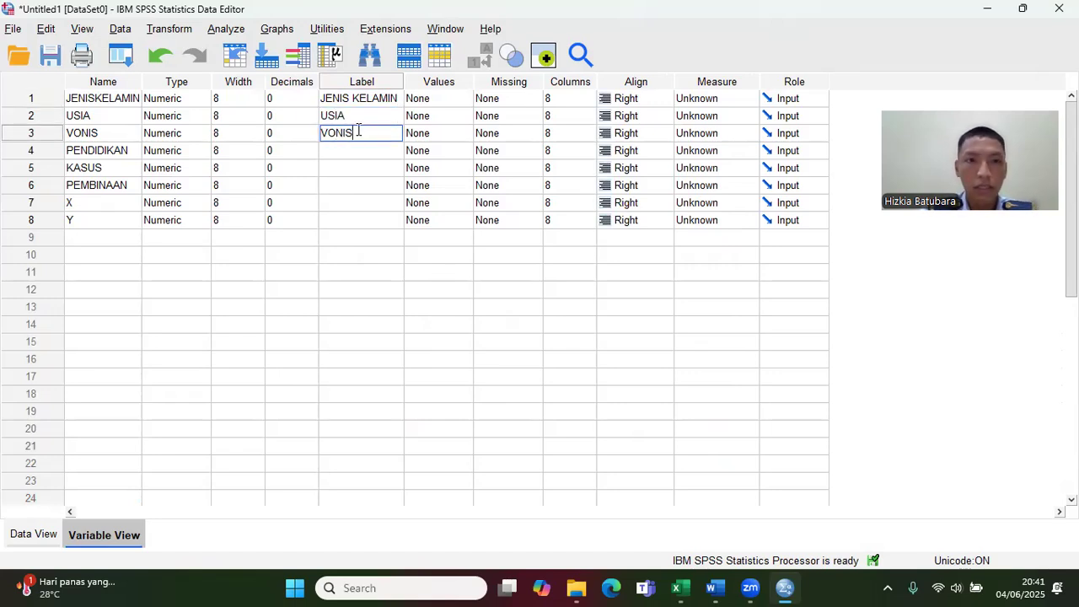
Step: Label the remaining five variables PENDIDIKAN, KASUS, PEMBINAAN, X and Y
{"action": "left_click", "coordinate": [358, 151]}
{"action": "type", "text": "PE"}
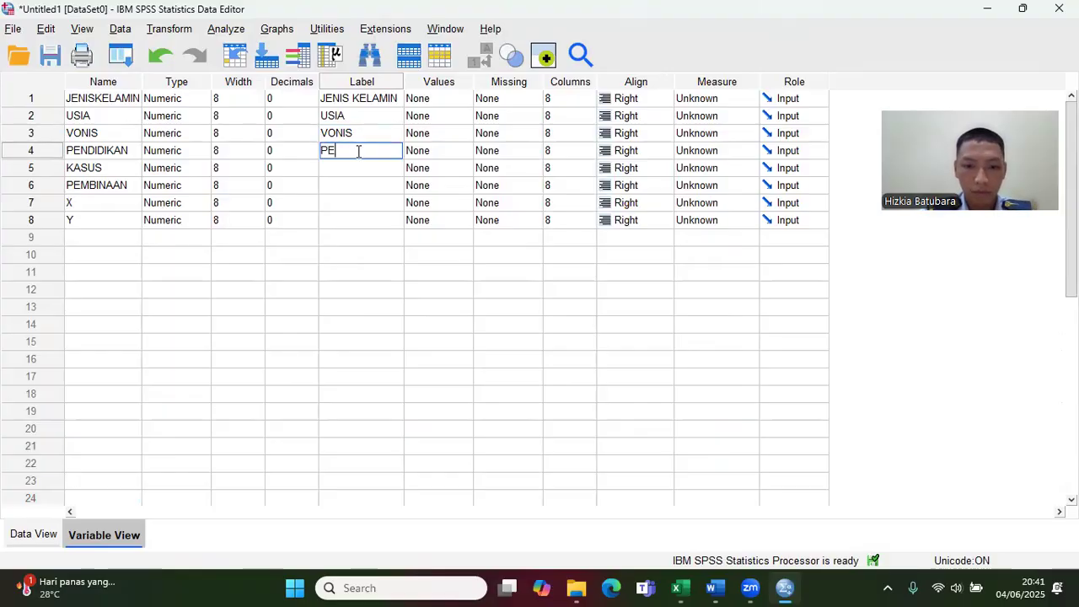
{"action": "type", "text": "NDIDIKAN"}
{"action": "left_click", "coordinate": [365, 167]}
{"action": "type", "text": "KASUS"}
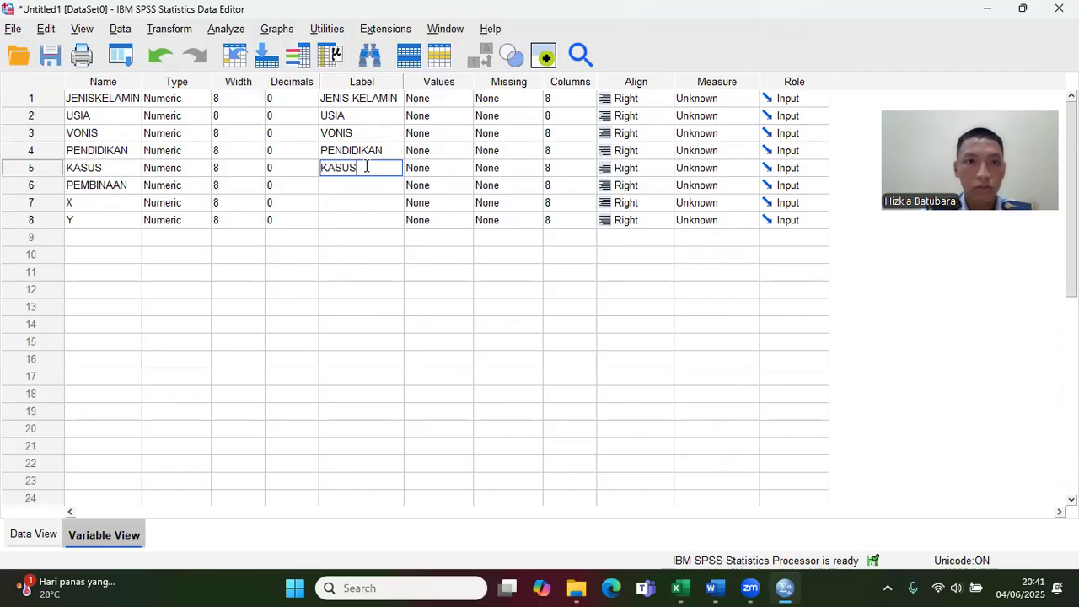
{"action": "left_click", "coordinate": [372, 185]}
{"action": "type", "text": "PEMBINAAN"}
{"action": "left_click", "coordinate": [382, 202]}
{"action": "type", "text": "X"}
{"action": "left_click", "coordinate": [387, 218]}
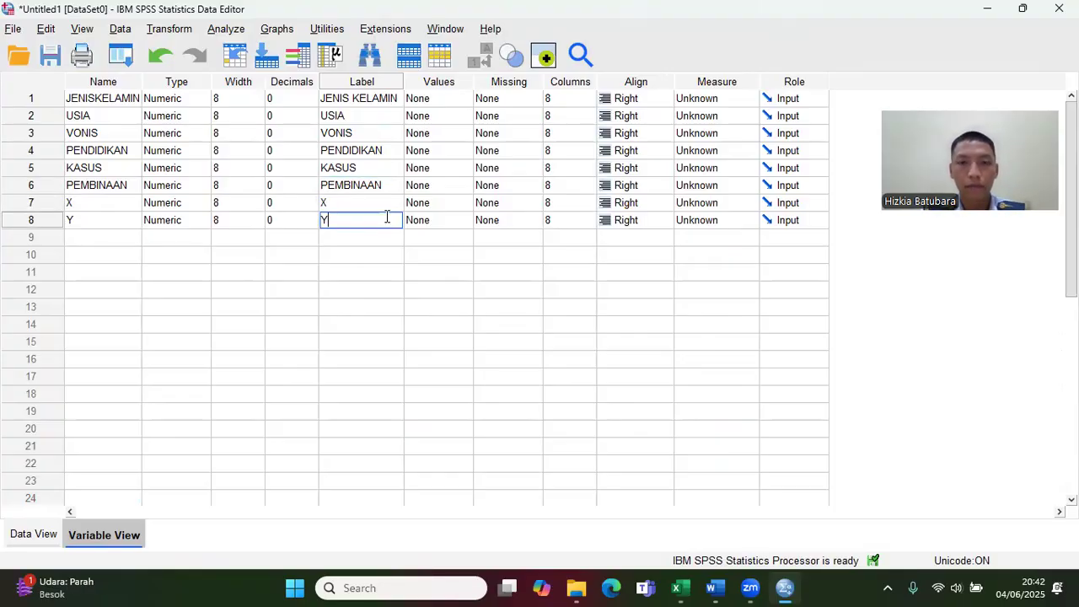
Step: Set the measurement level of JENISKELAMIN, USIA and VONIS to Nominal
{"action": "left_click", "coordinate": [744, 101]}
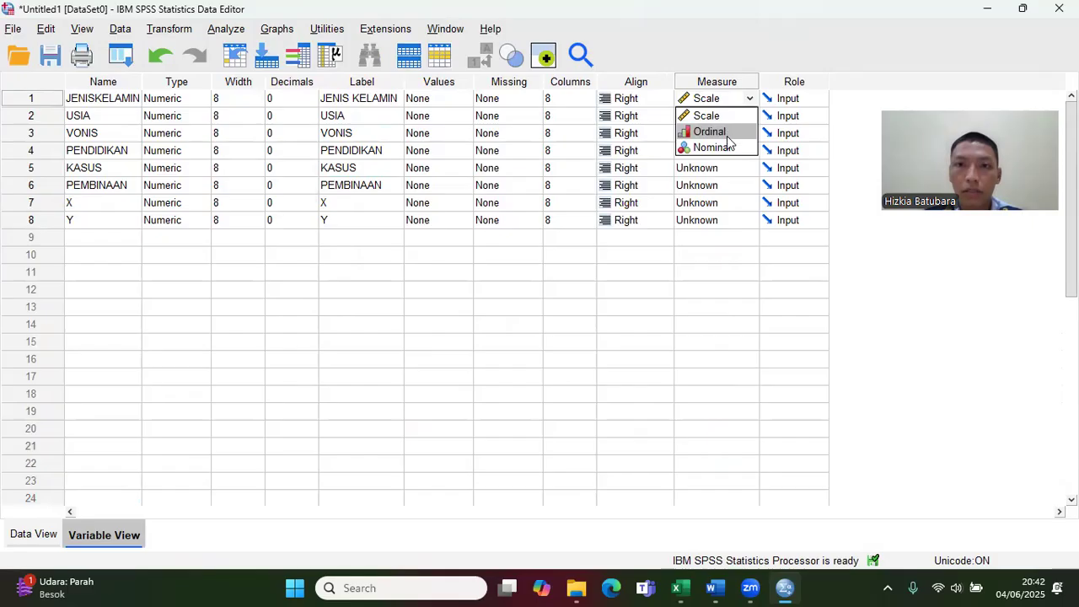
{"action": "left_click", "coordinate": [725, 147]}
{"action": "left_click", "coordinate": [750, 119]}
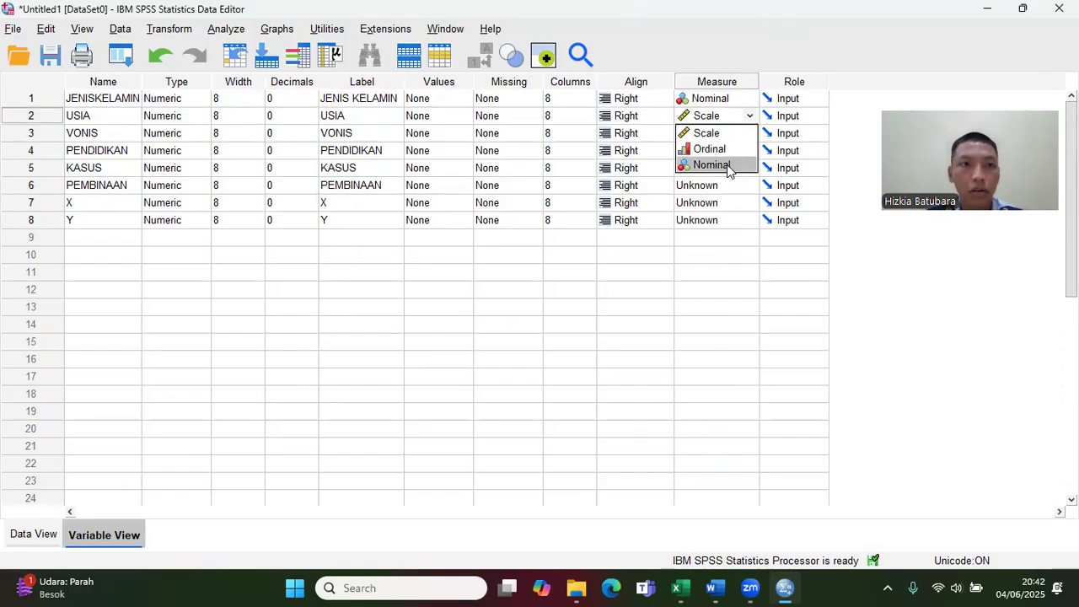
{"action": "left_click", "coordinate": [727, 165]}
{"action": "left_click", "coordinate": [748, 135]}
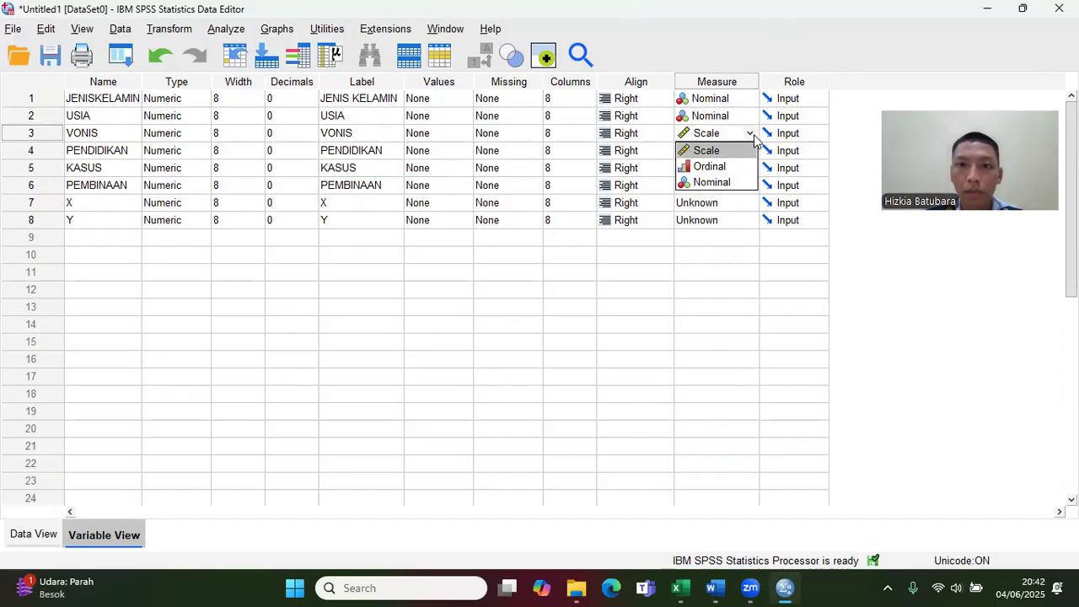
{"action": "left_click", "coordinate": [729, 181]}
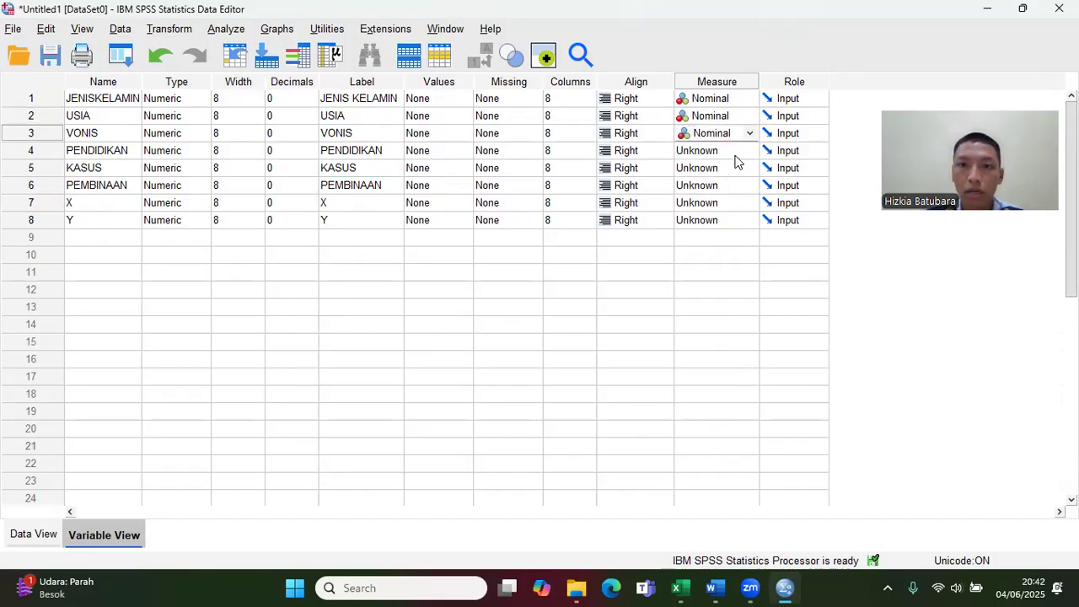
Step: Set the measurement level of PENDIDIKAN, KASUS and PEMBINAAN to Nominal
{"action": "left_click", "coordinate": [737, 152]}
{"action": "left_click", "coordinate": [734, 201]}
{"action": "left_click", "coordinate": [745, 169]}
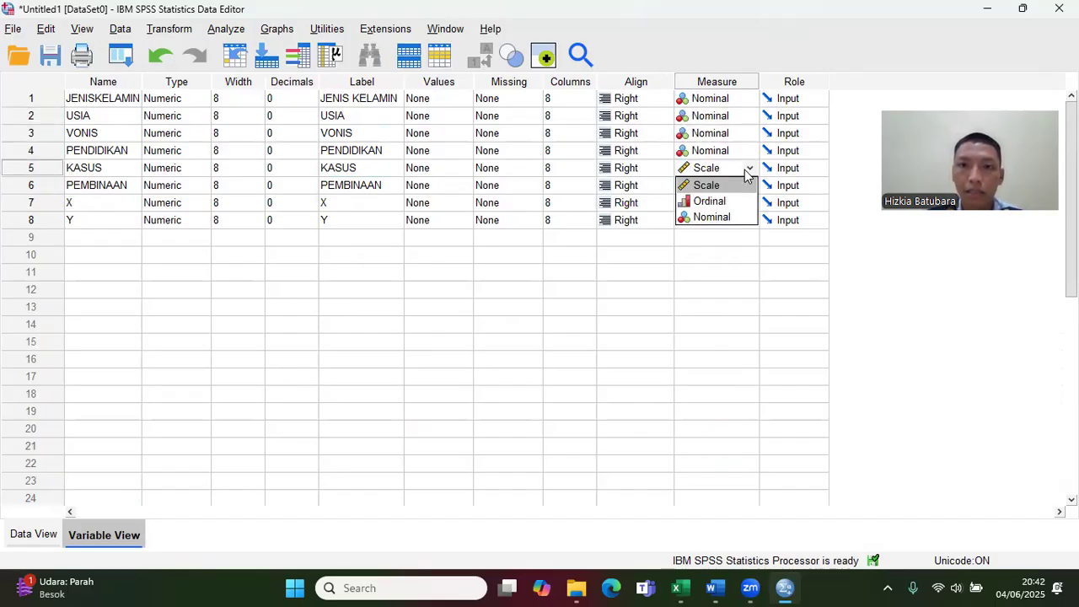
{"action": "left_click", "coordinate": [734, 216]}
{"action": "left_click", "coordinate": [750, 187]}
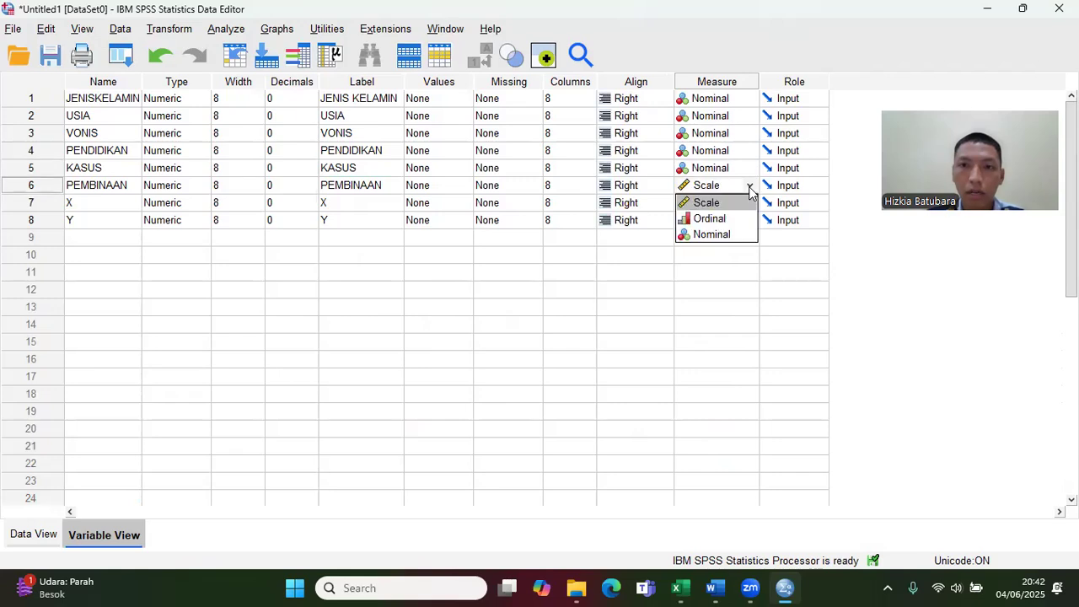
{"action": "left_click", "coordinate": [732, 234]}
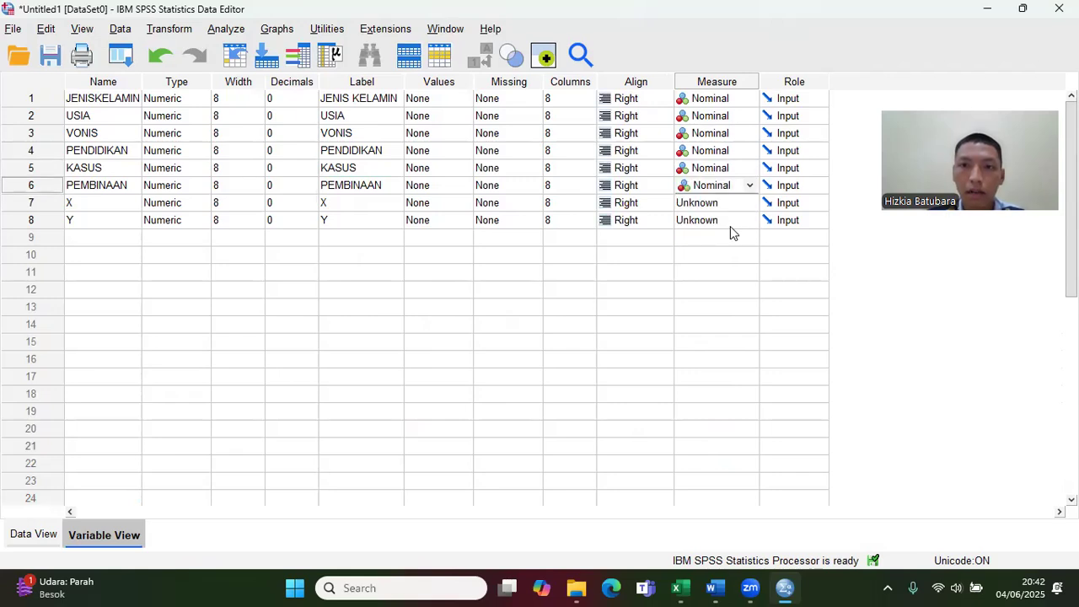
Step: Set the measurement level of the X and Y variables to Scale
{"action": "left_click", "coordinate": [752, 203]}
{"action": "left_click", "coordinate": [743, 220]}
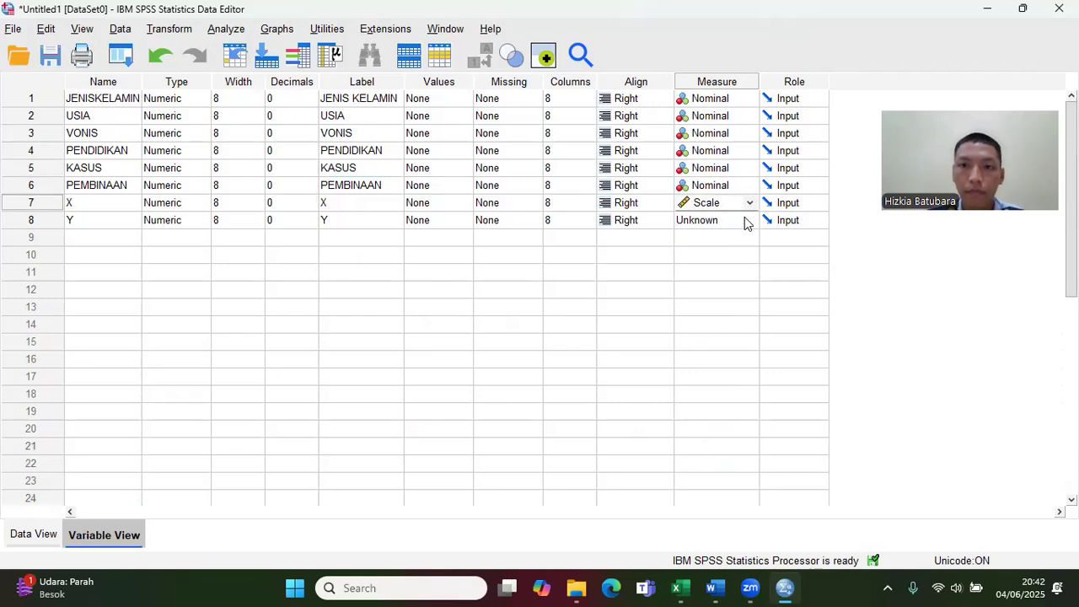
{"action": "left_click", "coordinate": [746, 221]}
{"action": "left_click", "coordinate": [721, 238]}
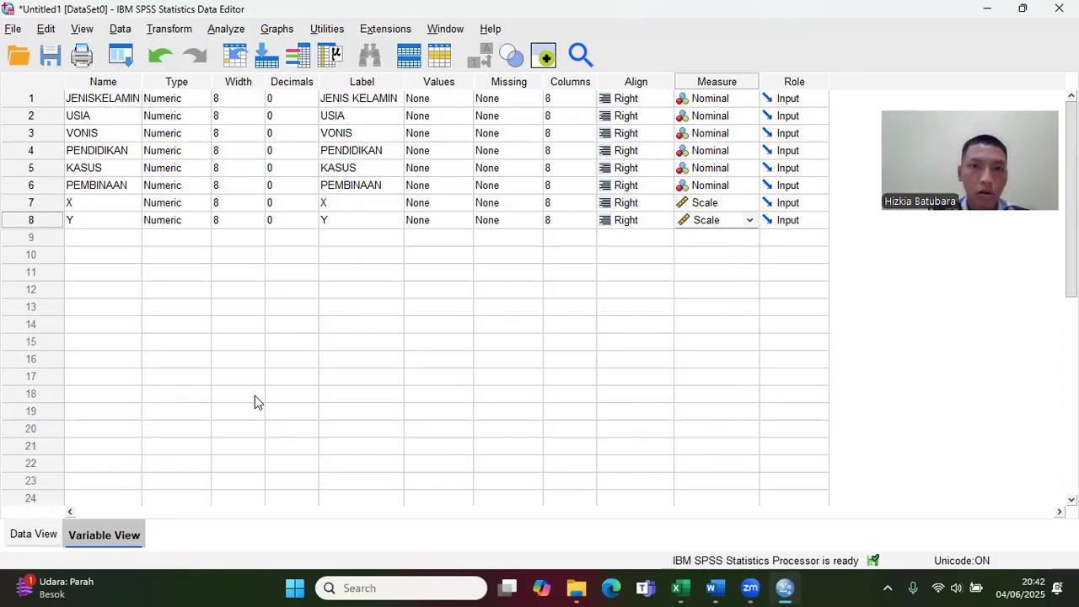
Step: Return to the data and start a Frequencies analysis with JENIS KELAMIN, USIA and VONIS as variables
{"action": "left_click", "coordinate": [34, 536]}
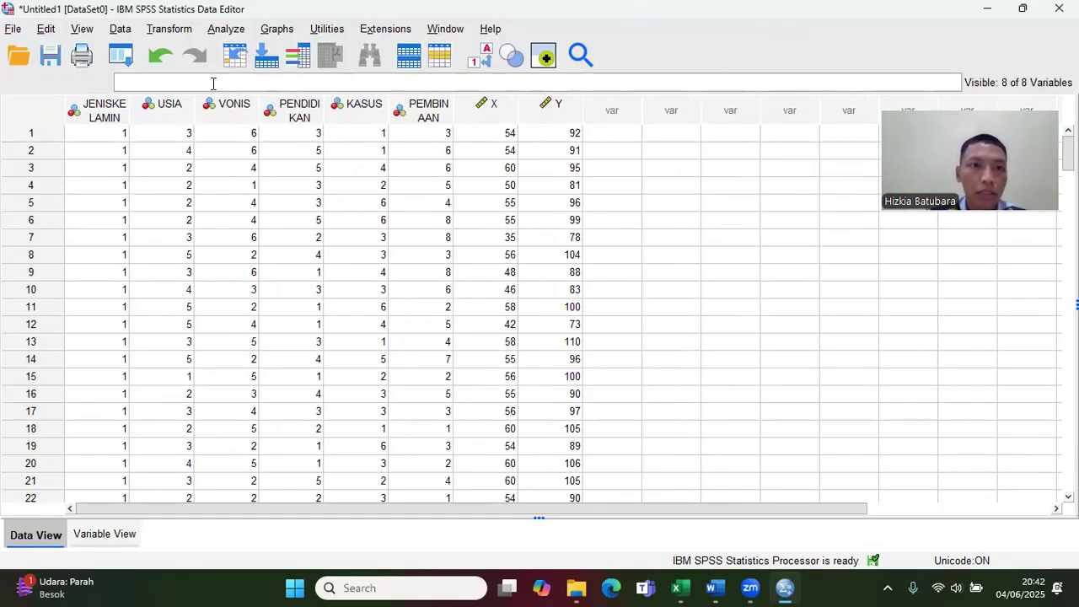
{"action": "left_click", "coordinate": [220, 32]}
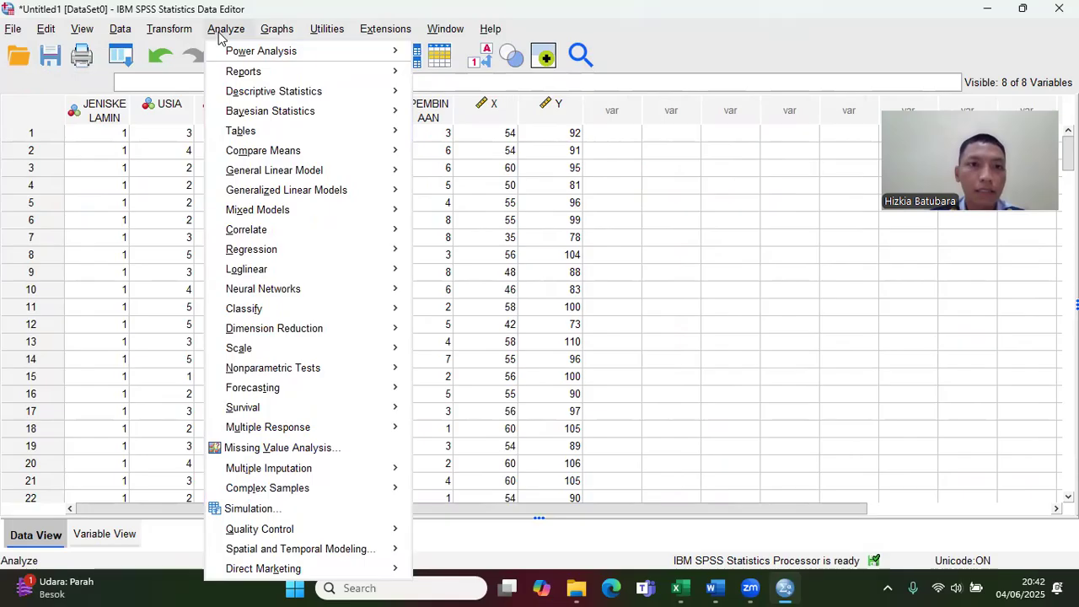
{"action": "mouse_move", "coordinate": [330, 91]}
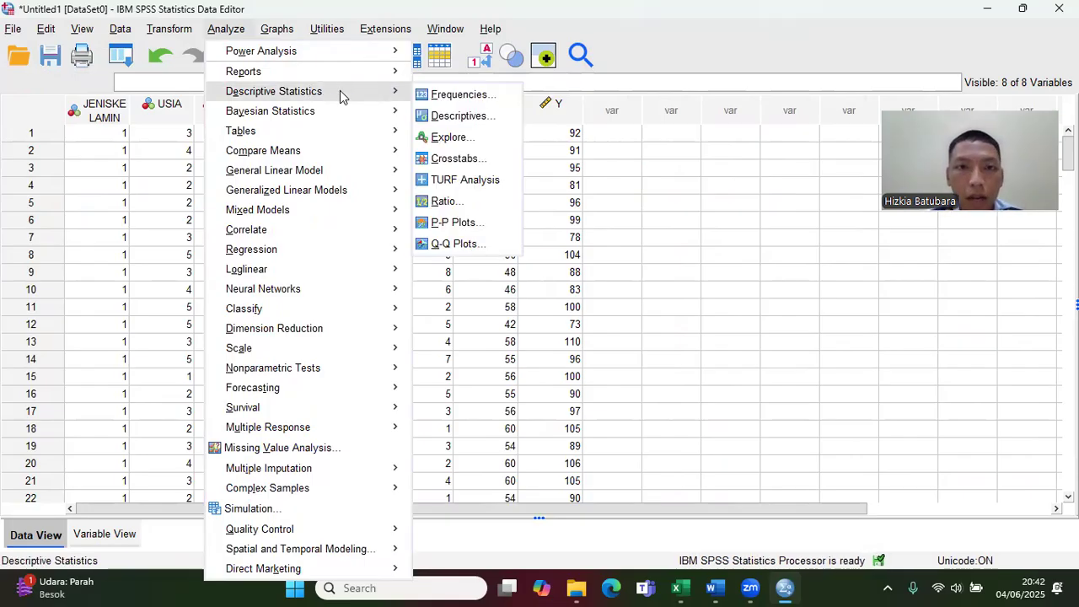
{"action": "left_click", "coordinate": [456, 101]}
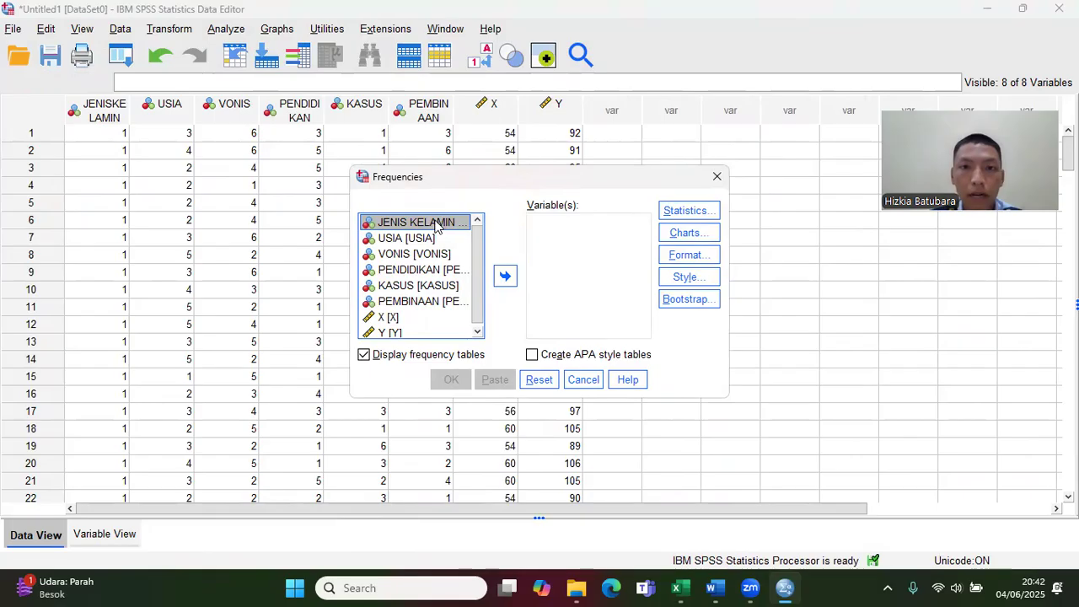
{"action": "left_click", "coordinate": [506, 275]}
{"action": "left_click", "coordinate": [460, 223]}
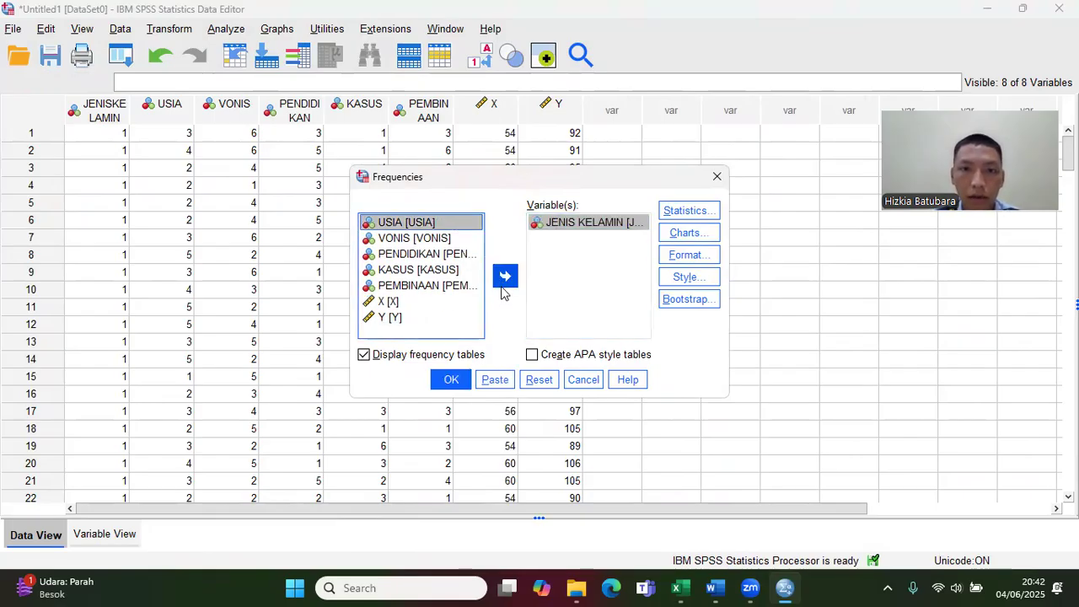
{"action": "left_click", "coordinate": [504, 280]}
{"action": "left_click", "coordinate": [452, 224]}
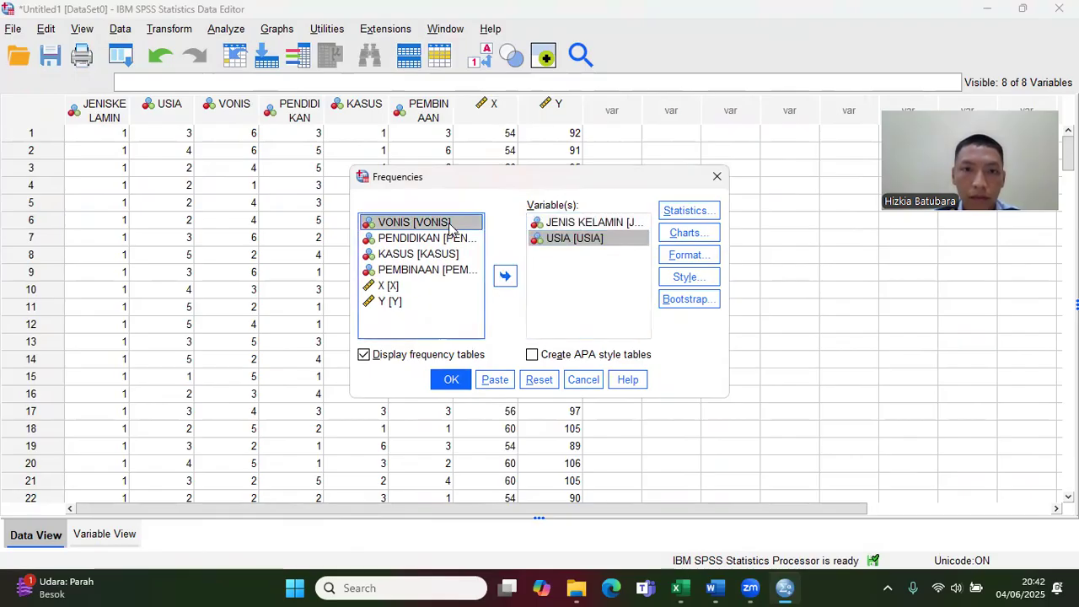
{"action": "left_click", "coordinate": [499, 281]}
Step: Add PENDIDIKAN, KASUS and PEMBINAAN to the Frequencies analysis and run it
{"action": "left_click", "coordinate": [467, 224]}
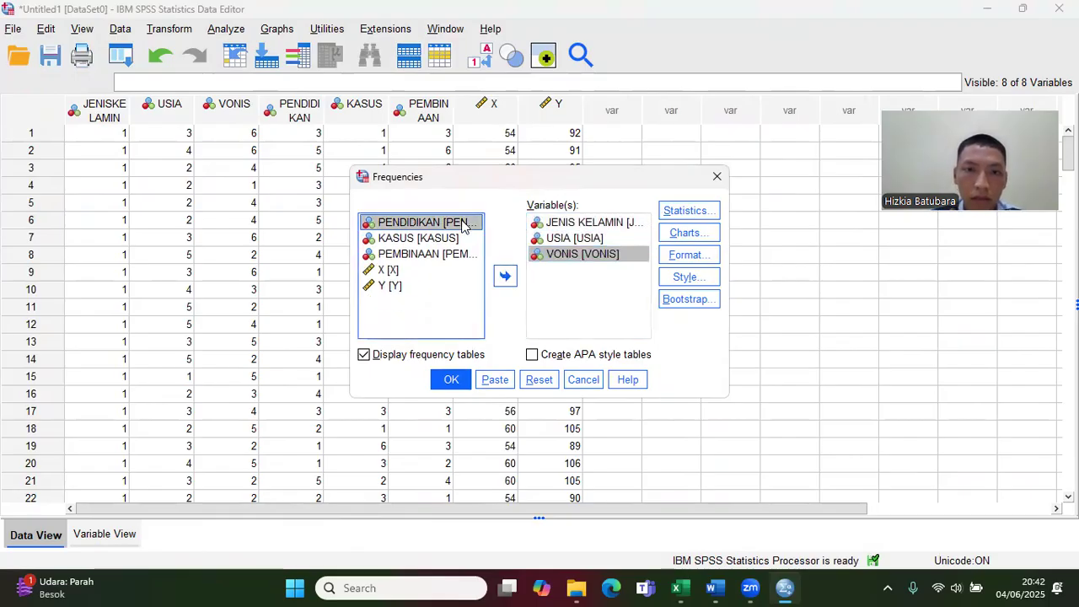
{"action": "left_click", "coordinate": [503, 276]}
{"action": "left_click", "coordinate": [468, 226]}
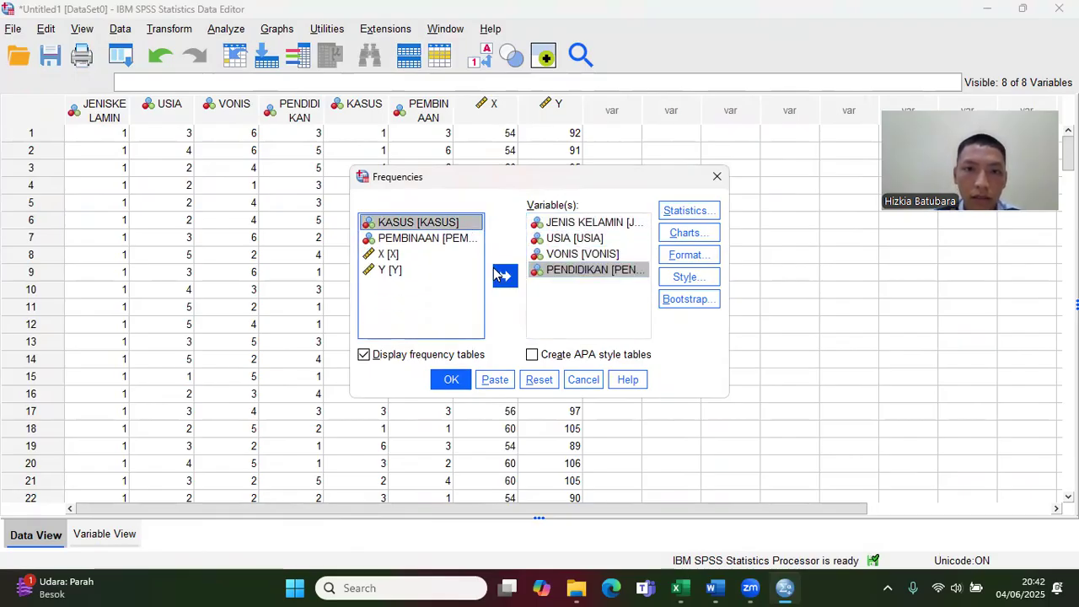
{"action": "left_click", "coordinate": [504, 276]}
{"action": "left_click", "coordinate": [464, 234]}
{"action": "left_click", "coordinate": [504, 276]}
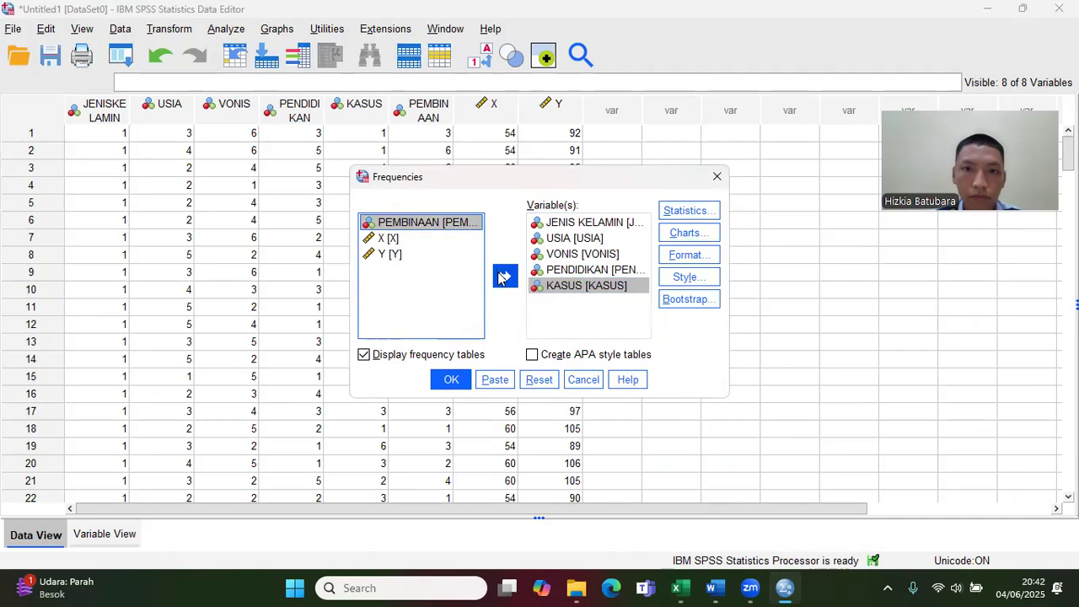
{"action": "left_click", "coordinate": [451, 379]}
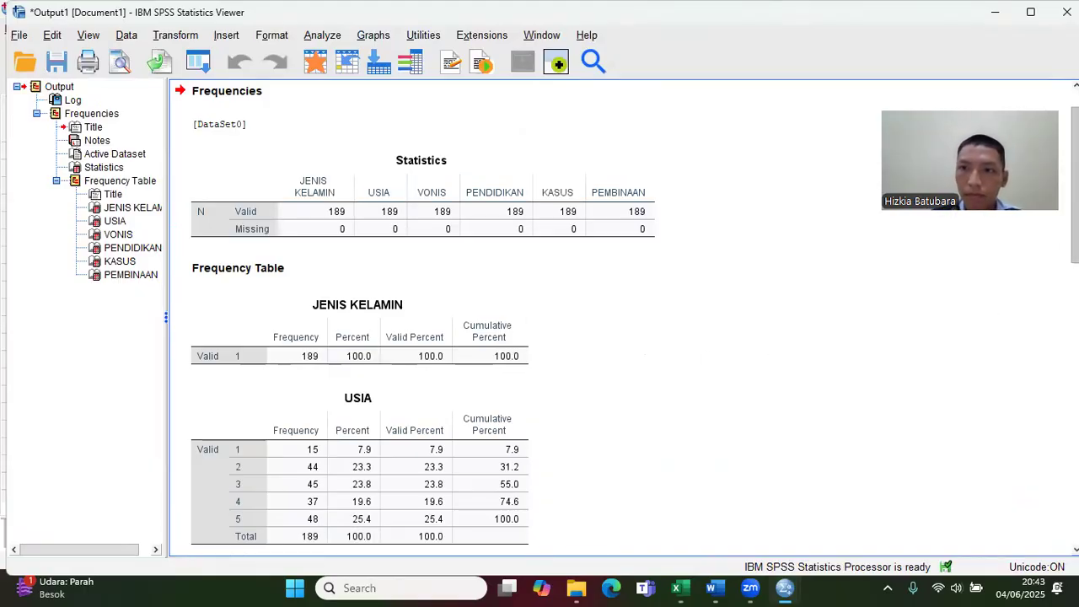
Step: Look through the frequency tables of the demographic variables and select the entire Frequencies output
{"action": "scroll", "coordinate": [1043, 481], "scroll_direction": "down", "scroll_amount": 10}
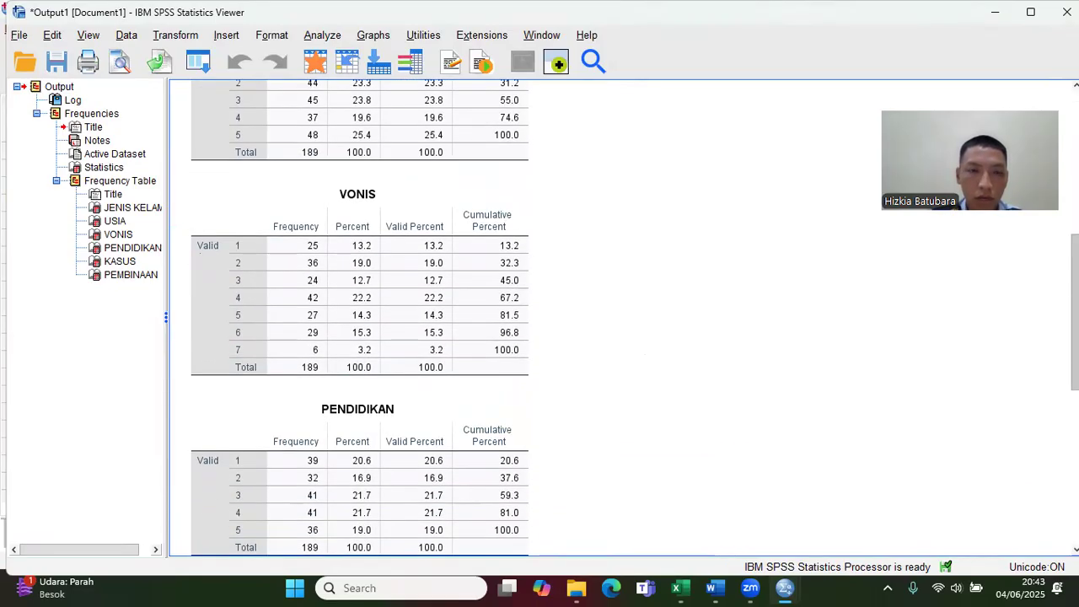
{"action": "scroll", "coordinate": [1043, 482], "scroll_direction": "down", "scroll_amount": 3}
{"action": "scroll", "coordinate": [1037, 512], "scroll_direction": "up", "scroll_amount": 8}
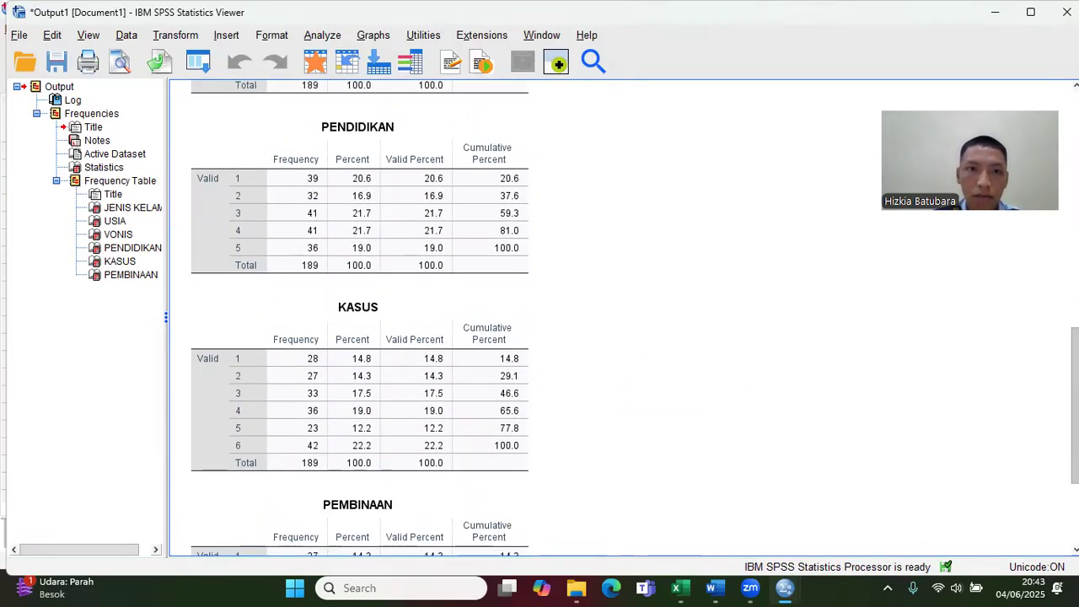
{"action": "scroll", "coordinate": [1038, 512], "scroll_direction": "up", "scroll_amount": 10}
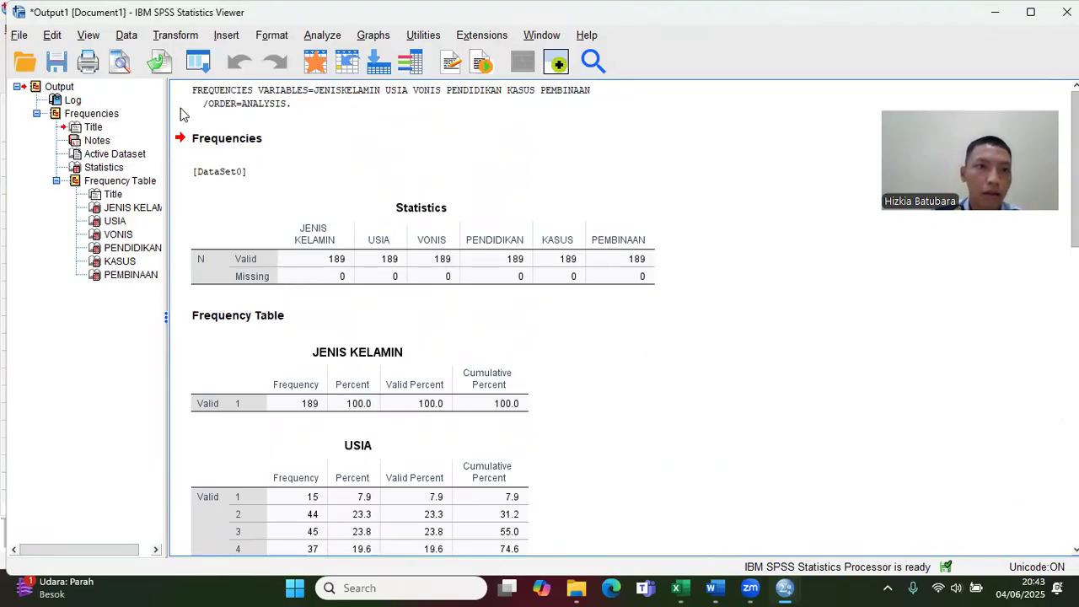
{"action": "left_click", "coordinate": [82, 114]}
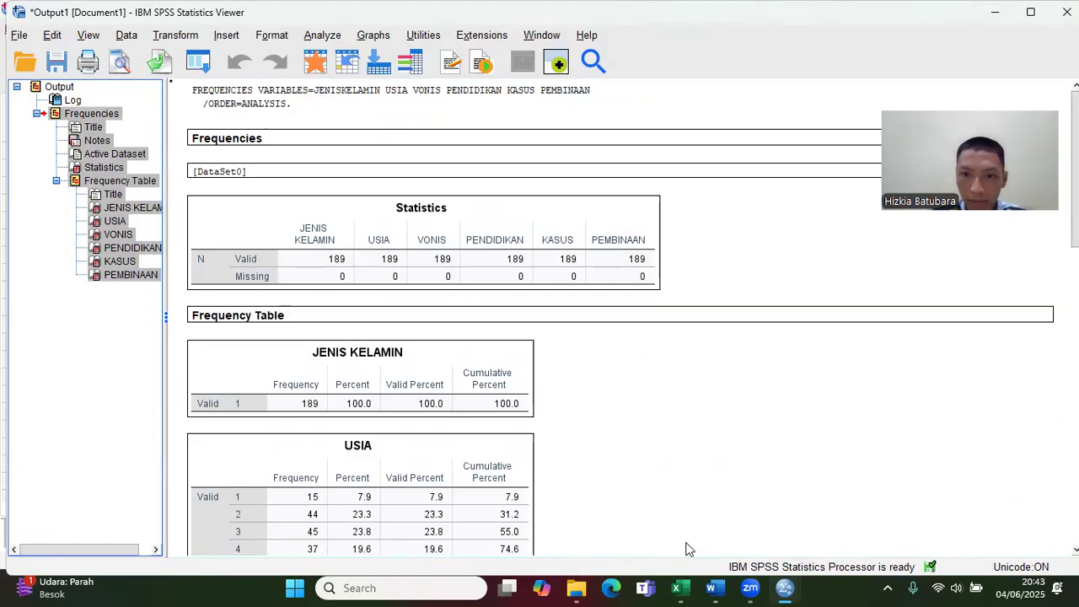
Step: Switch to the blank Word document Dokumen4, maximize it and paste the copied demographic Frequencies output
{"action": "mouse_move", "coordinate": [713, 587]}
{"action": "left_click", "coordinate": [735, 513]}
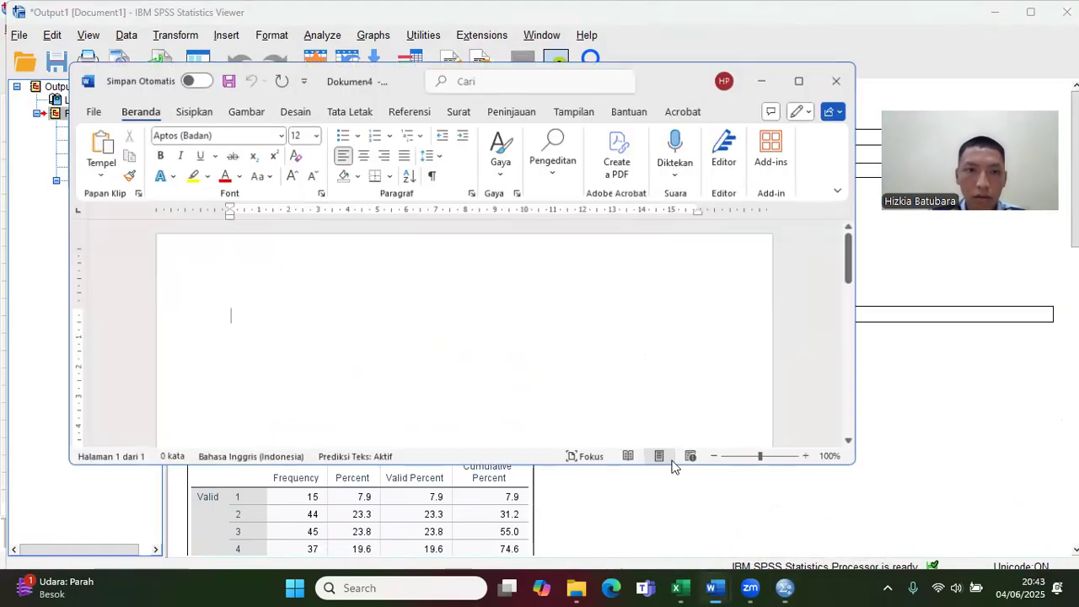
{"action": "left_click", "coordinate": [800, 74]}
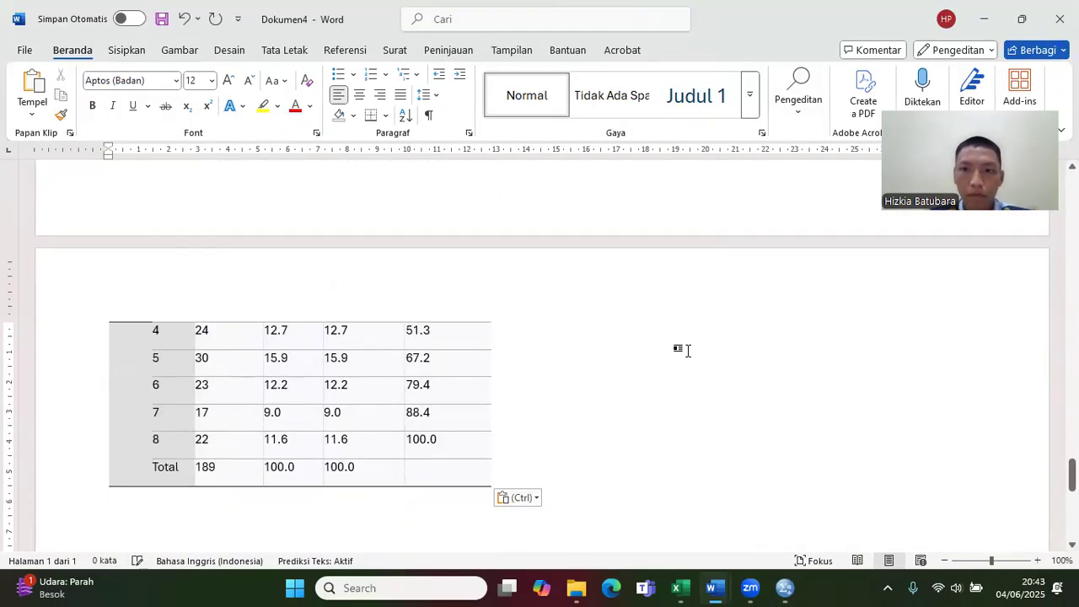
Step: Look through the pasted Frequencies output, from the Notes table to the PEMBINAAN table
{"action": "scroll", "coordinate": [539, 354], "scroll_direction": "up", "scroll_amount": 15}
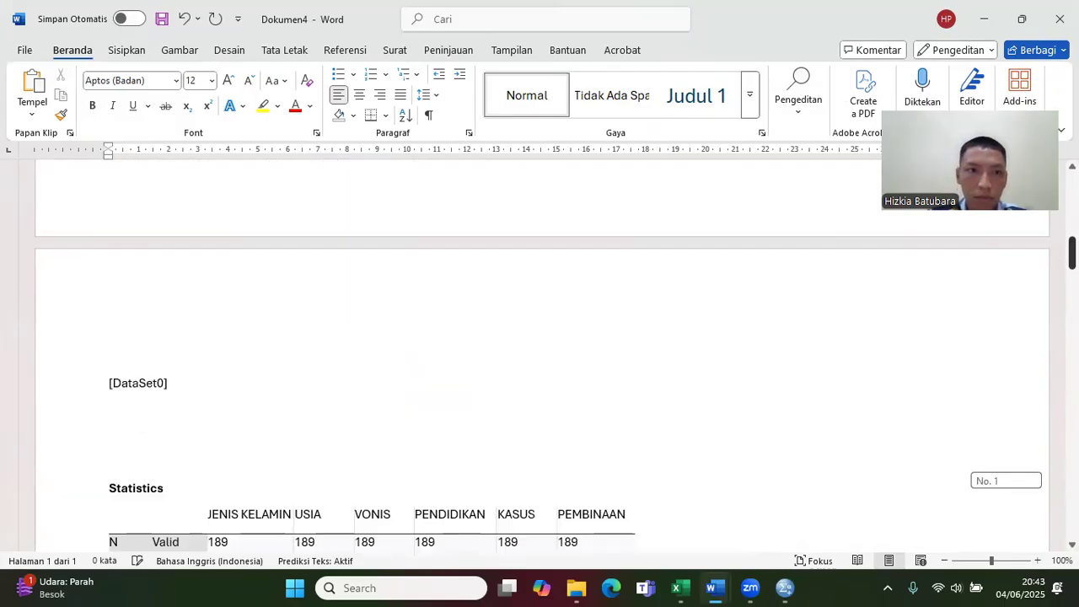
{"action": "scroll", "coordinate": [540, 354], "scroll_direction": "down", "scroll_amount": 10}
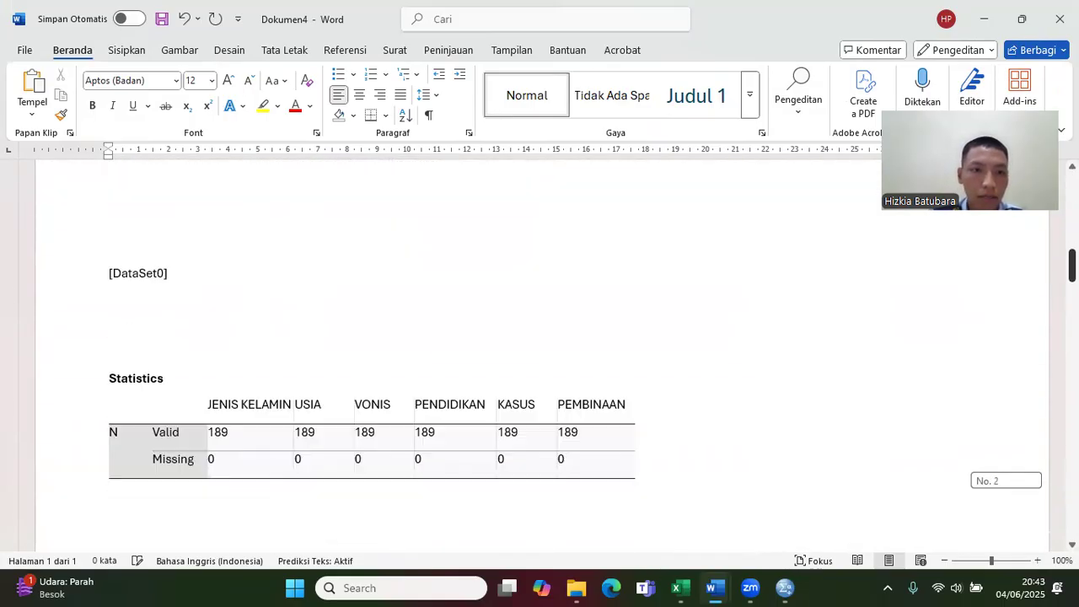
{"action": "scroll", "coordinate": [539, 354], "scroll_direction": "down", "scroll_amount": 10}
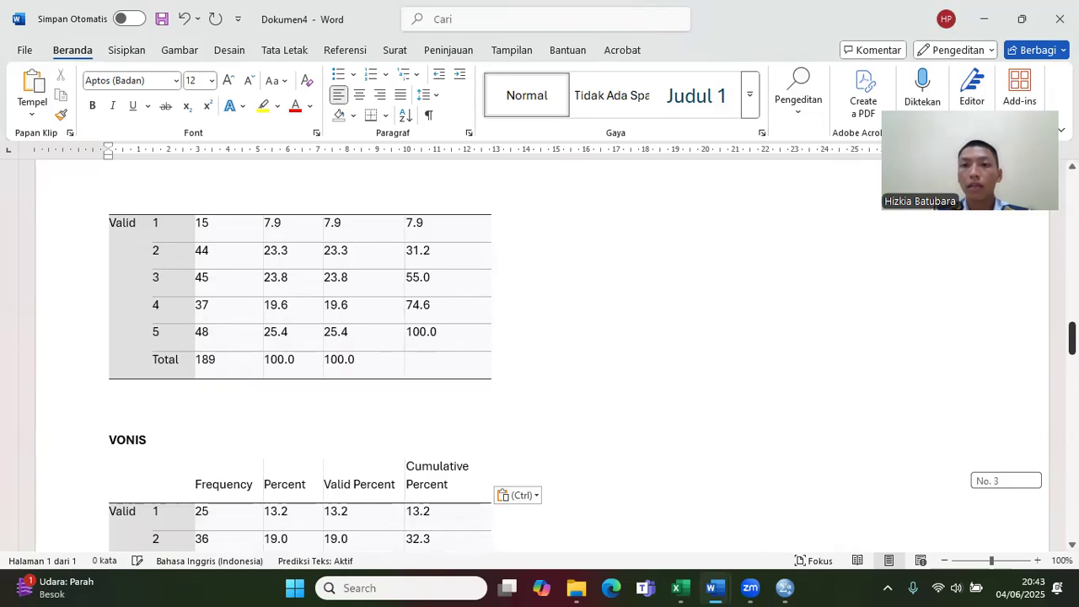
{"action": "scroll", "coordinate": [540, 354], "scroll_direction": "down", "scroll_amount": 4}
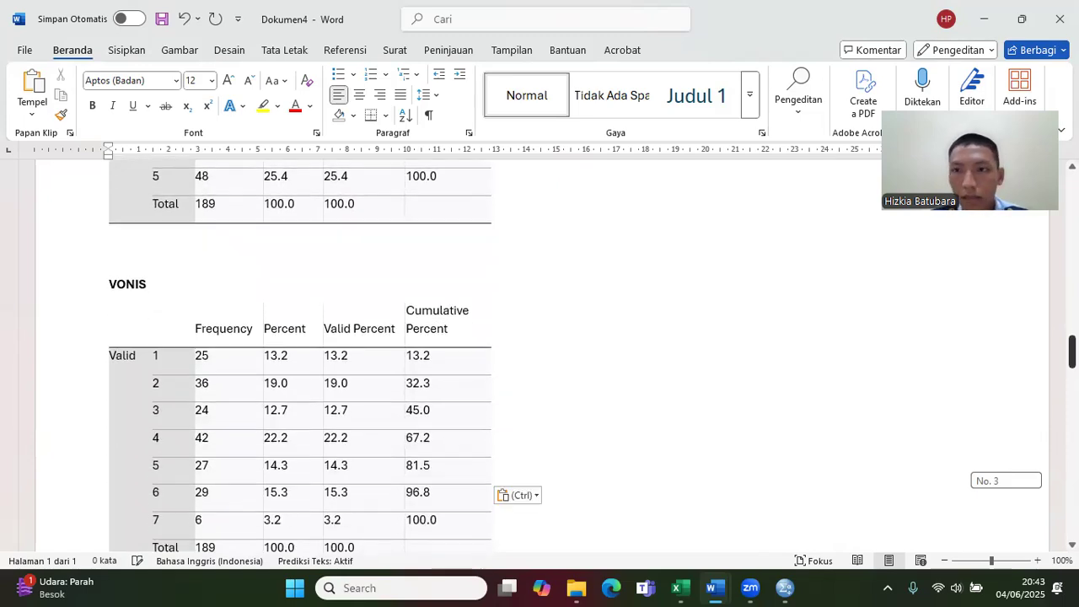
{"action": "scroll", "coordinate": [539, 354], "scroll_direction": "down", "scroll_amount": 10}
{"action": "scroll", "coordinate": [539, 354], "scroll_direction": "down", "scroll_amount": 20}
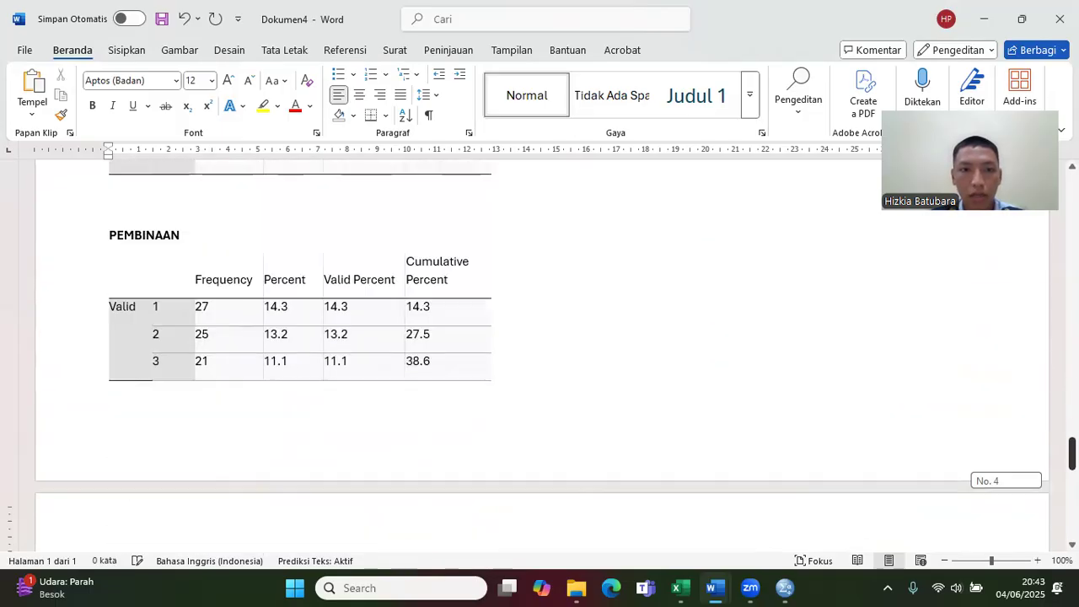
{"action": "scroll", "coordinate": [540, 354], "scroll_direction": "down", "scroll_amount": 15}
{"action": "scroll", "coordinate": [539, 354], "scroll_direction": "up", "scroll_amount": 20}
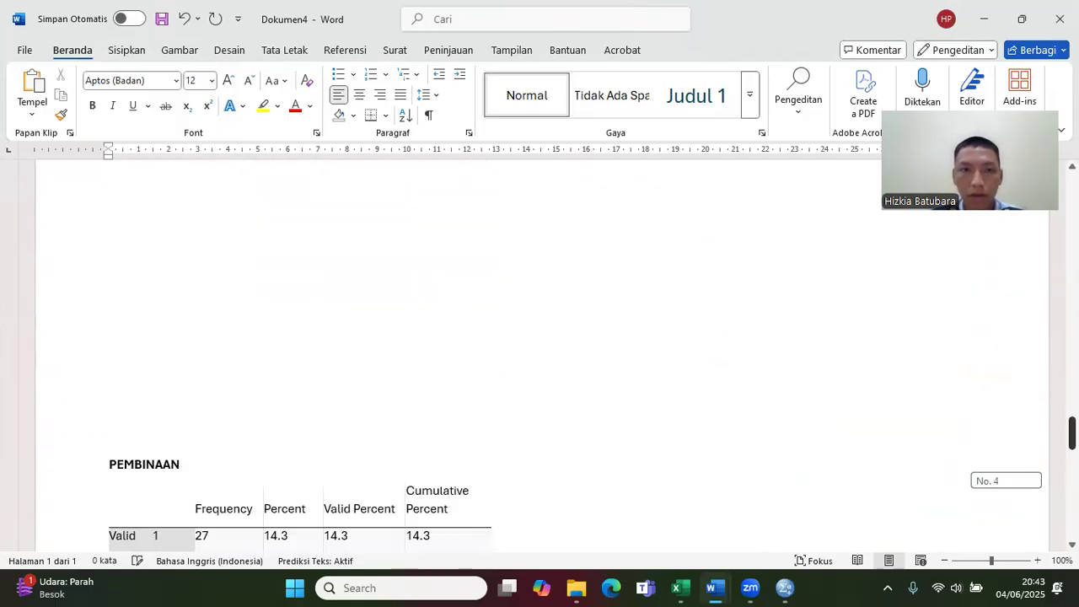
{"action": "scroll", "coordinate": [539, 354], "scroll_direction": "up", "scroll_amount": 20}
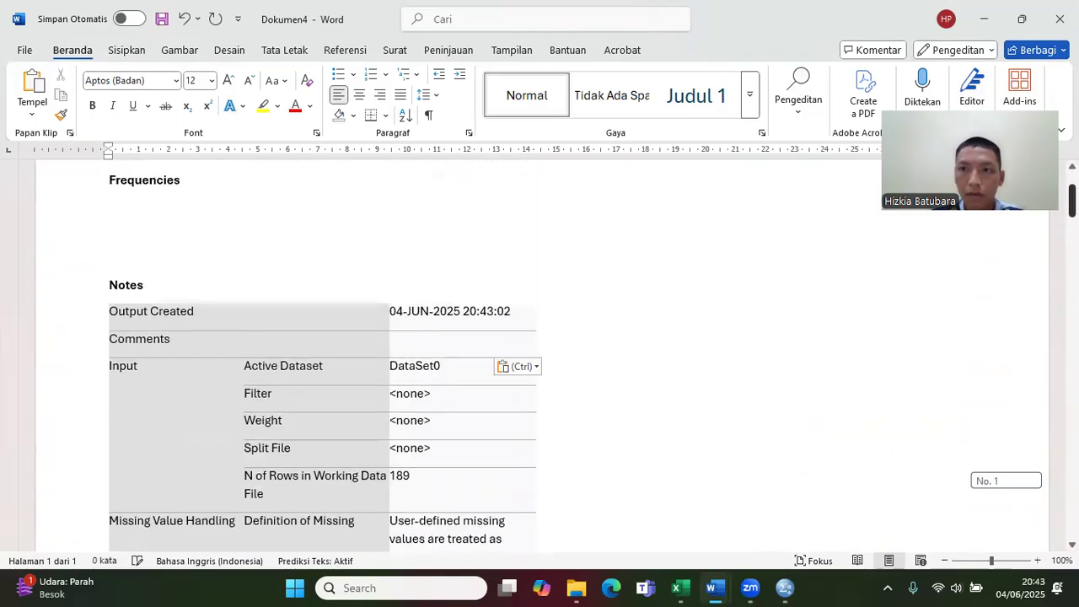
{"action": "scroll", "coordinate": [539, 354], "scroll_direction": "down", "scroll_amount": 10}
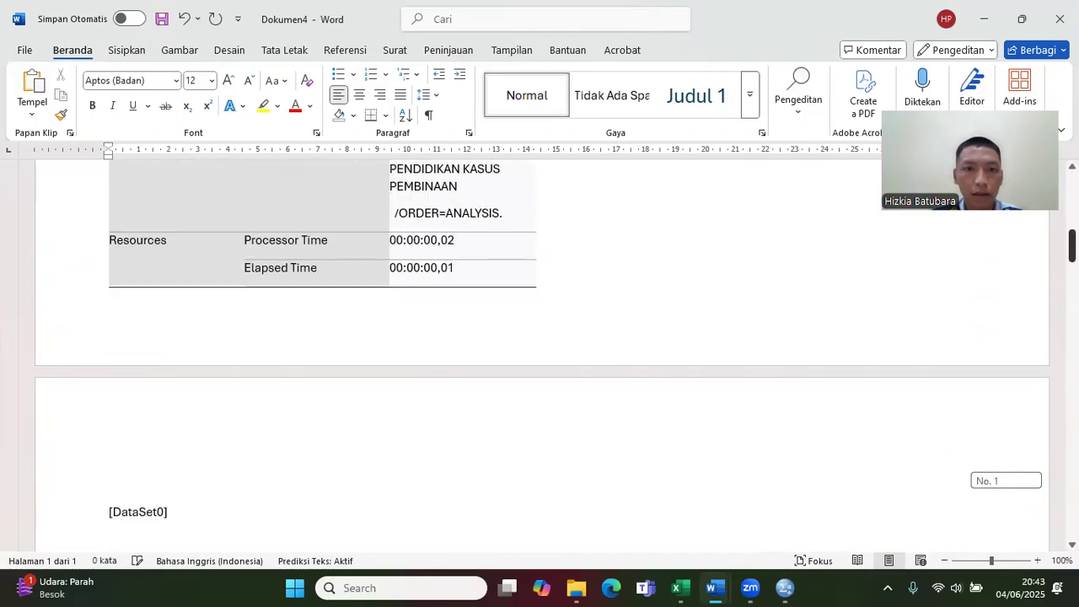
{"action": "scroll", "coordinate": [540, 354], "scroll_direction": "down", "scroll_amount": 10}
{"action": "scroll", "coordinate": [539, 354], "scroll_direction": "down", "scroll_amount": 1}
{"action": "scroll", "coordinate": [540, 355], "scroll_direction": "up", "scroll_amount": 10}
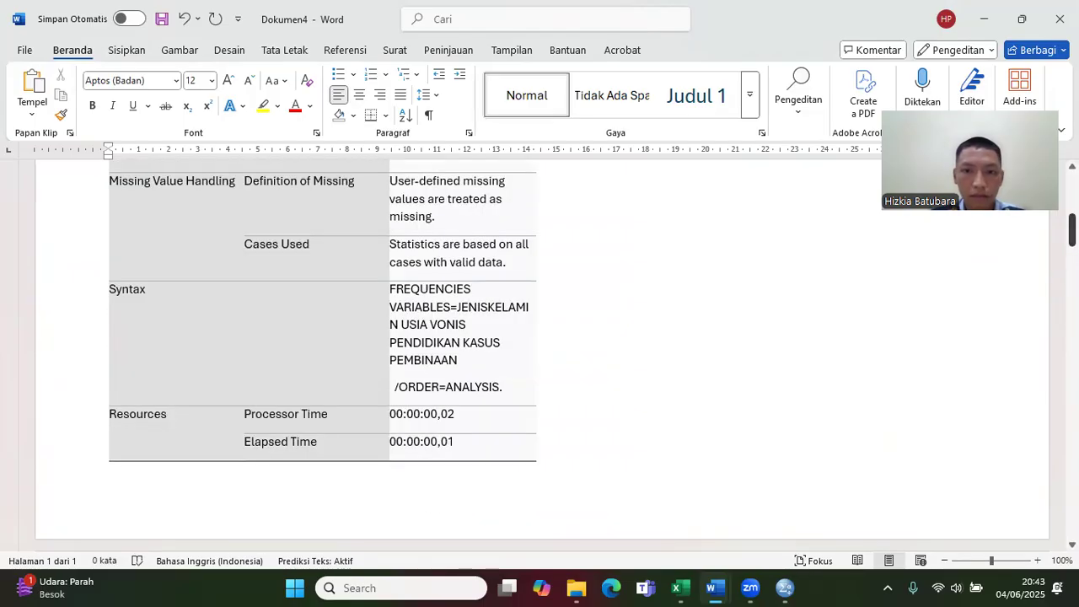
Step: Return to the SPSS dataset, reopen the Frequencies analysis and remove JENIS KELAMIN, USIA and VONIS from its variables
{"action": "left_click", "coordinate": [779, 588]}
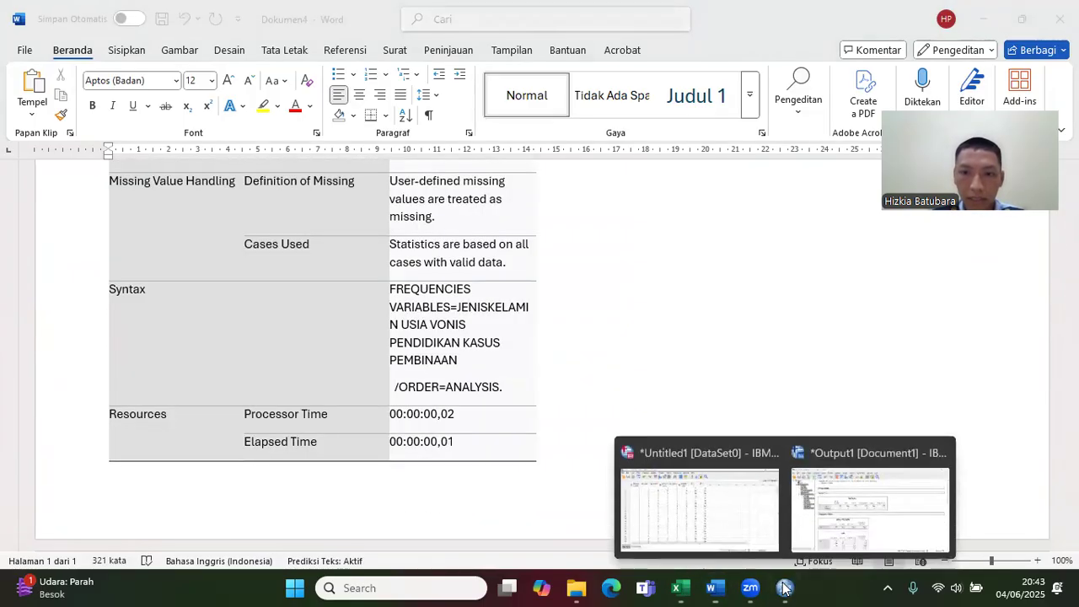
{"action": "left_click", "coordinate": [734, 517]}
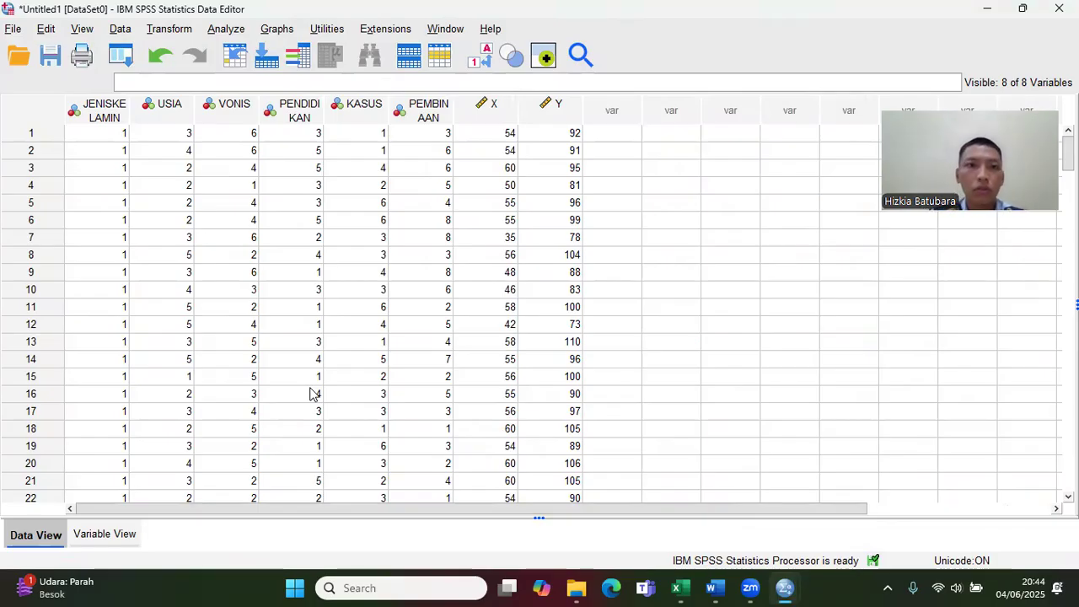
{"action": "left_click", "coordinate": [224, 29]}
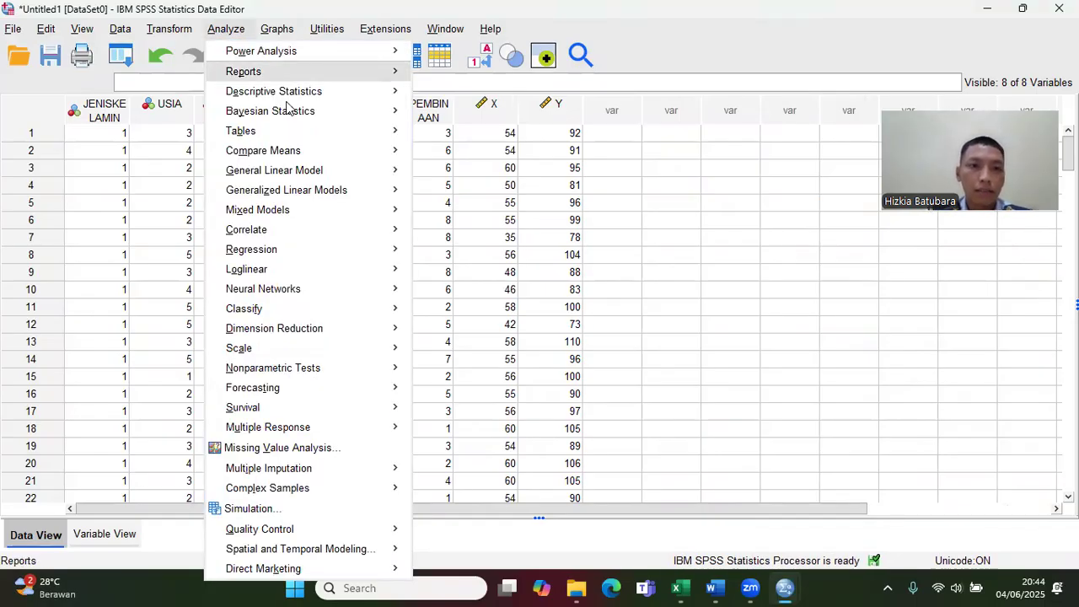
{"action": "mouse_move", "coordinate": [307, 93]}
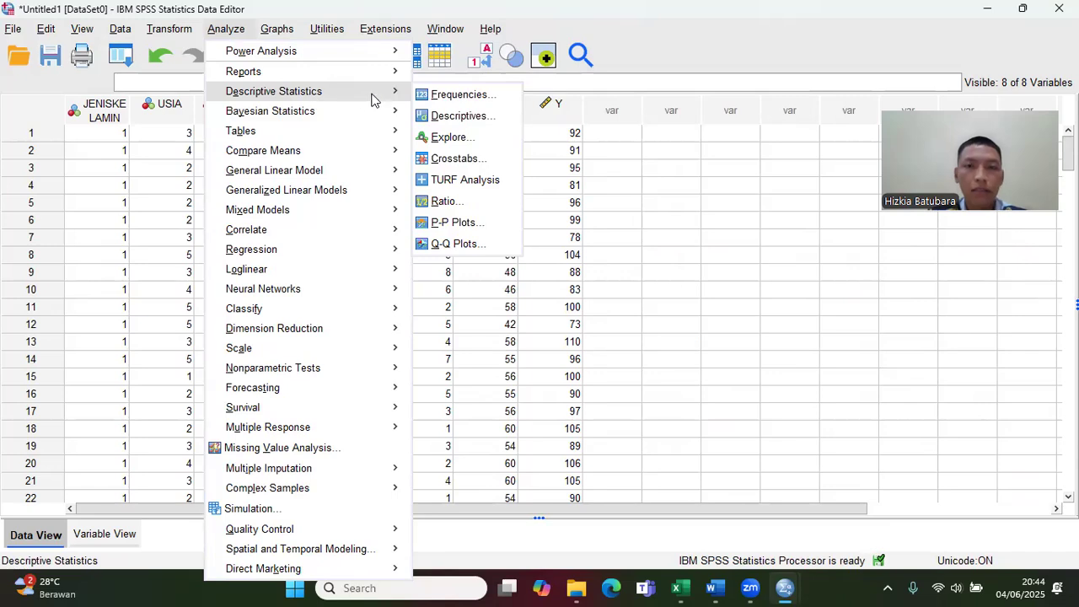
{"action": "left_click", "coordinate": [442, 97]}
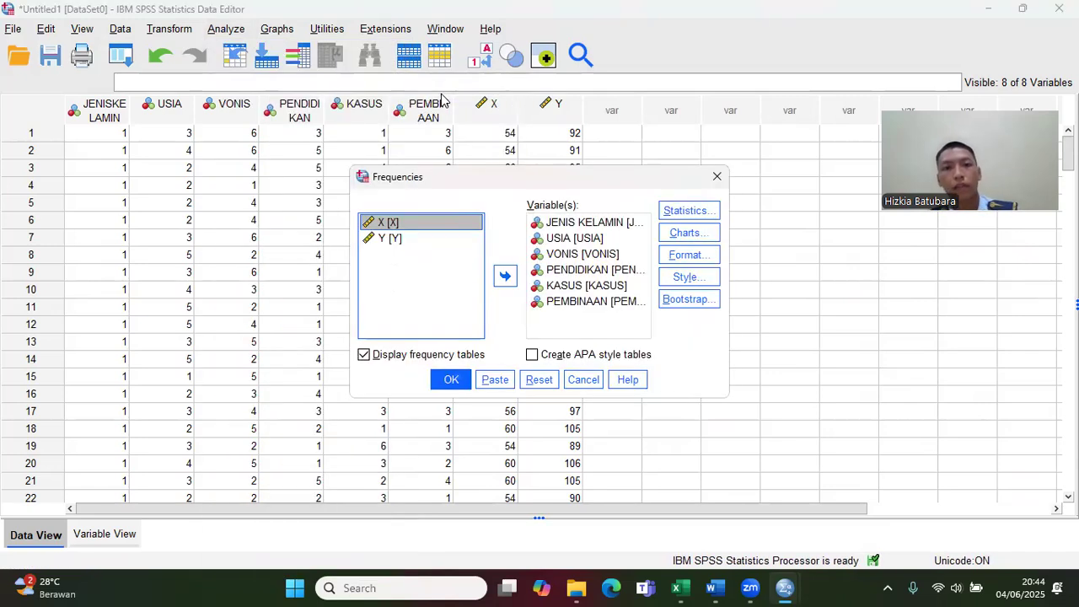
{"action": "left_click", "coordinate": [584, 223]}
{"action": "left_click", "coordinate": [511, 275]}
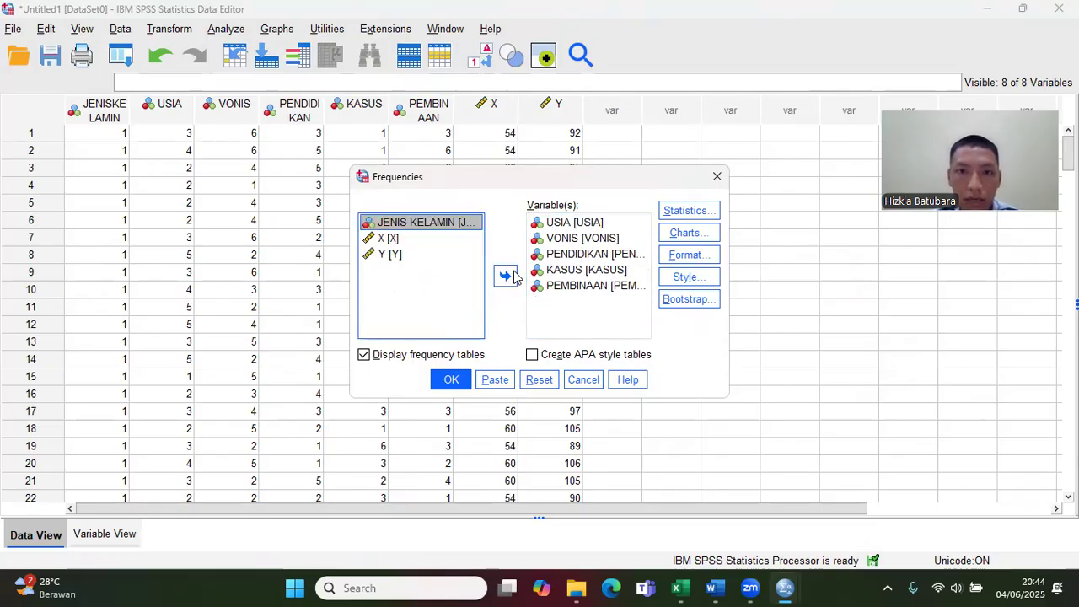
{"action": "left_click", "coordinate": [575, 223]}
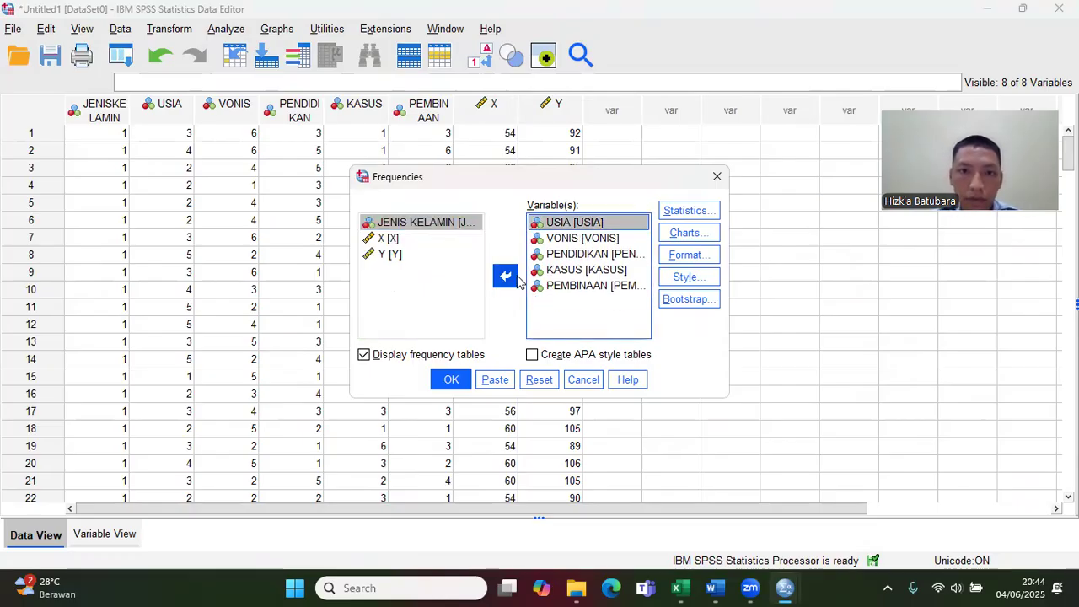
{"action": "left_click", "coordinate": [506, 276]}
{"action": "left_click", "coordinate": [576, 223]}
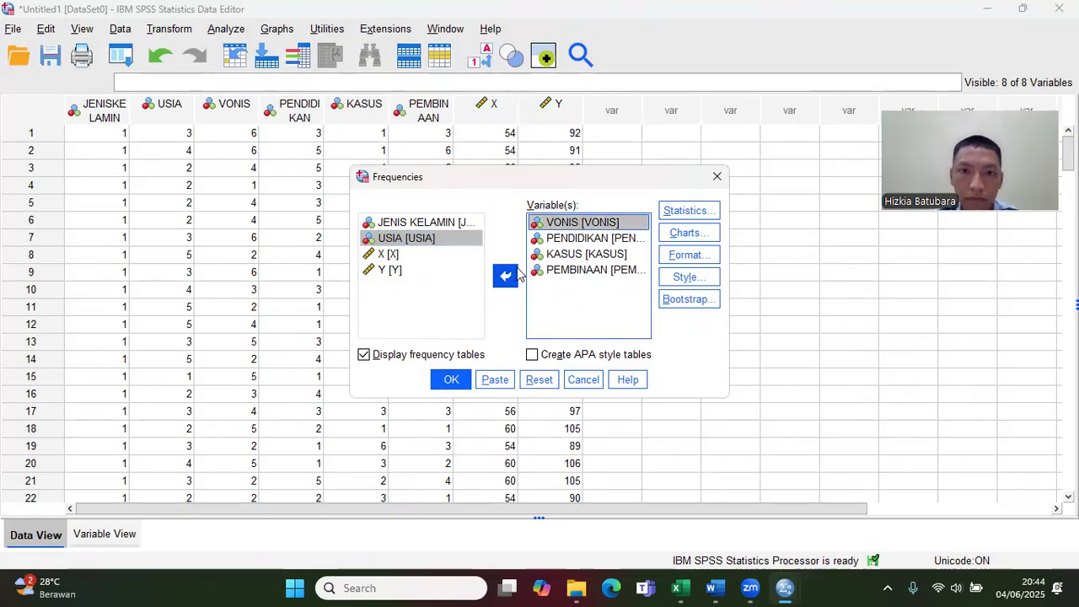
{"action": "left_click", "coordinate": [506, 276]}
Step: Remove PENDIDIKAN, KASUS and PEMBINAAN from the variables of the Frequencies analysis
{"action": "left_click", "coordinate": [567, 223]}
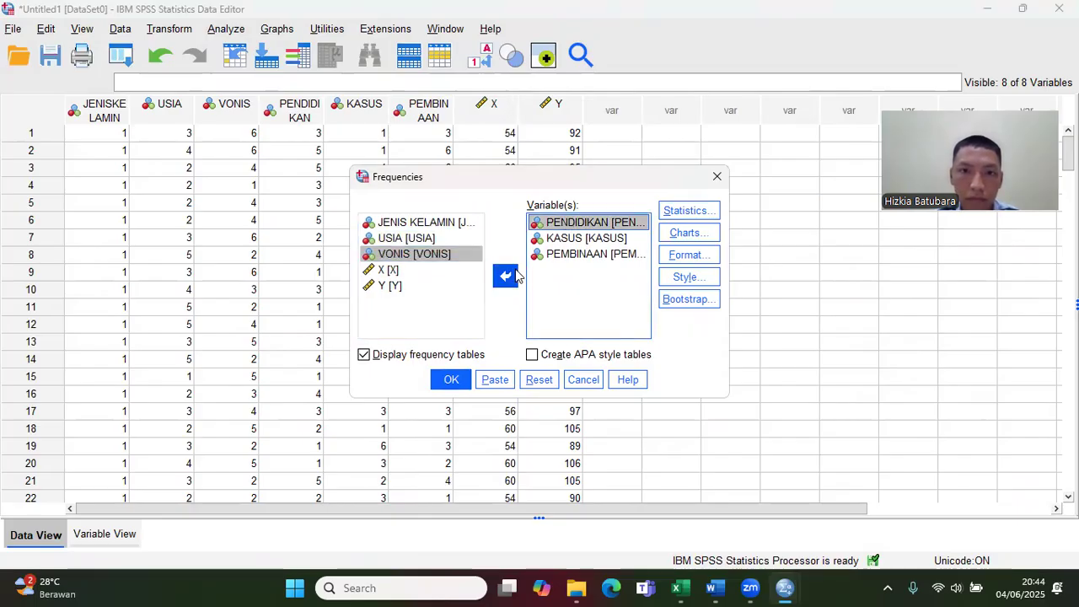
{"action": "left_click", "coordinate": [506, 276]}
{"action": "left_click", "coordinate": [566, 223]}
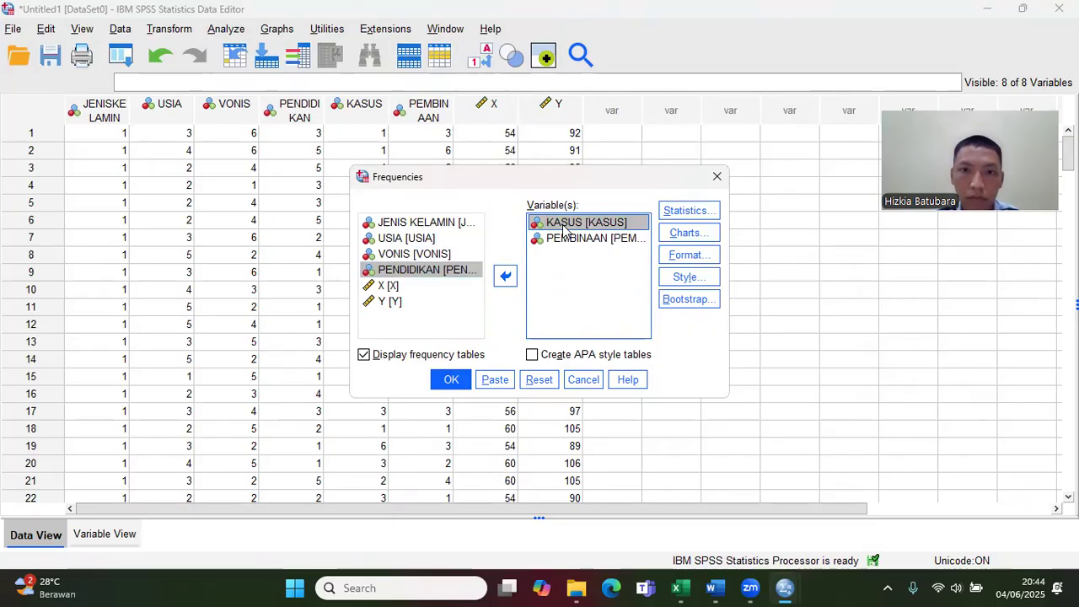
{"action": "left_click", "coordinate": [506, 276]}
{"action": "left_click", "coordinate": [556, 224]}
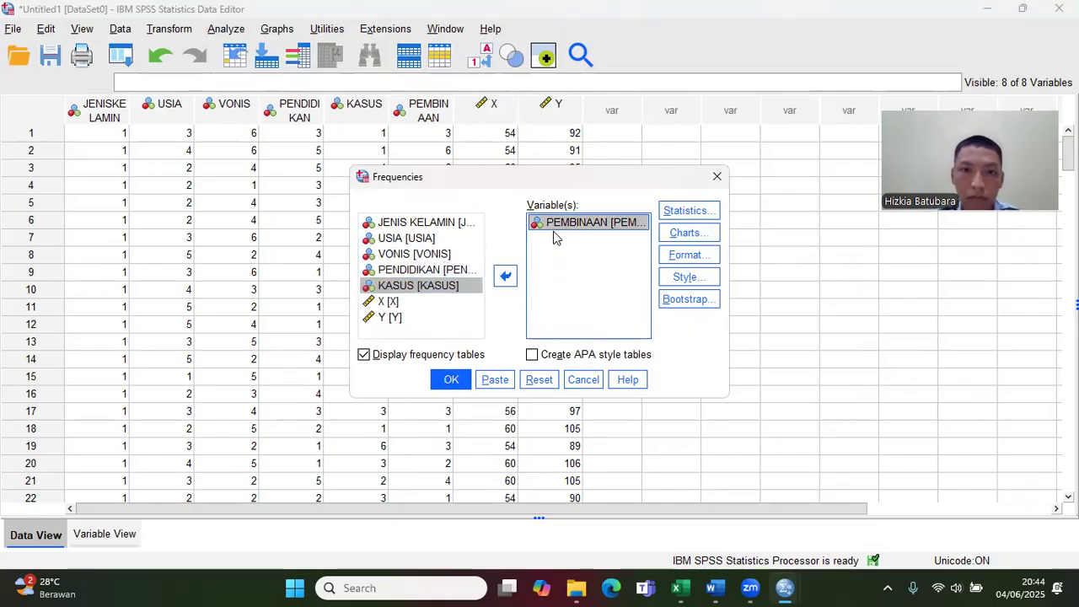
{"action": "left_click", "coordinate": [506, 276]}
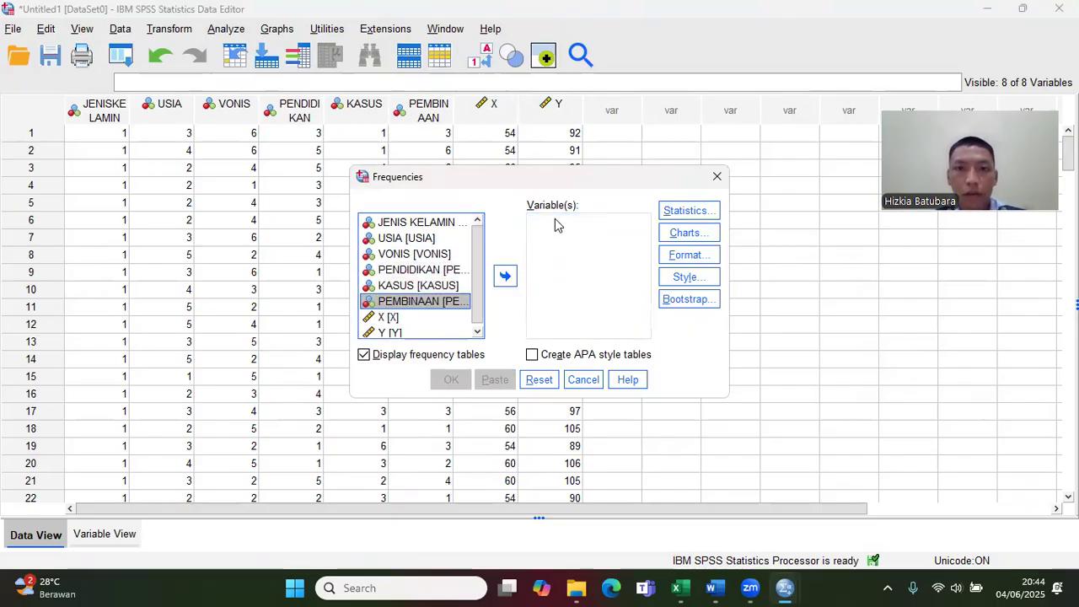
Step: Add X and Y as the variables of the Frequencies analysis
{"action": "left_click", "coordinate": [424, 319]}
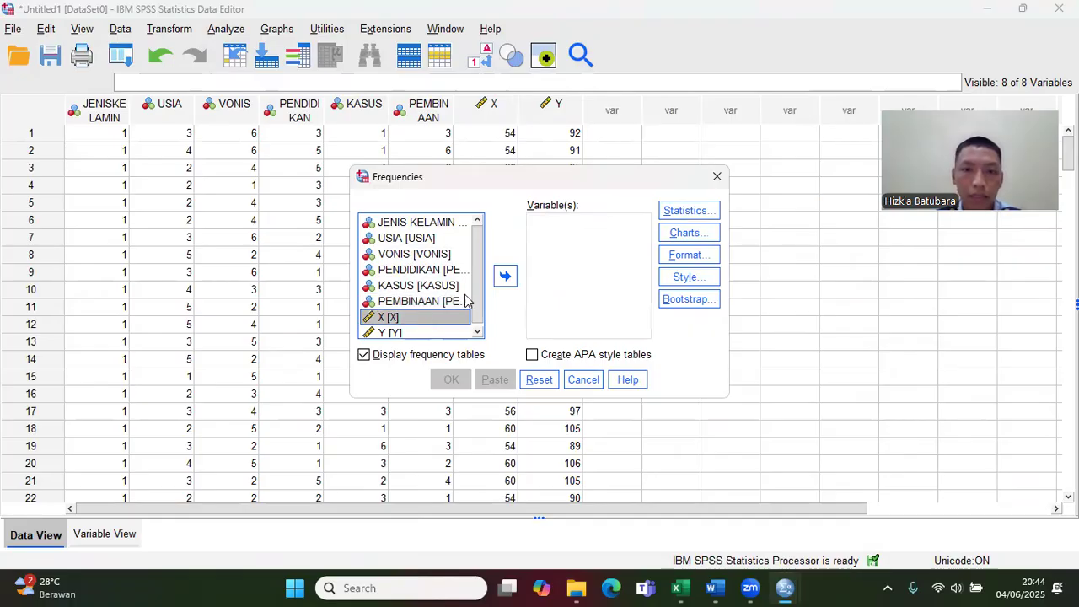
{"action": "left_click", "coordinate": [505, 277]}
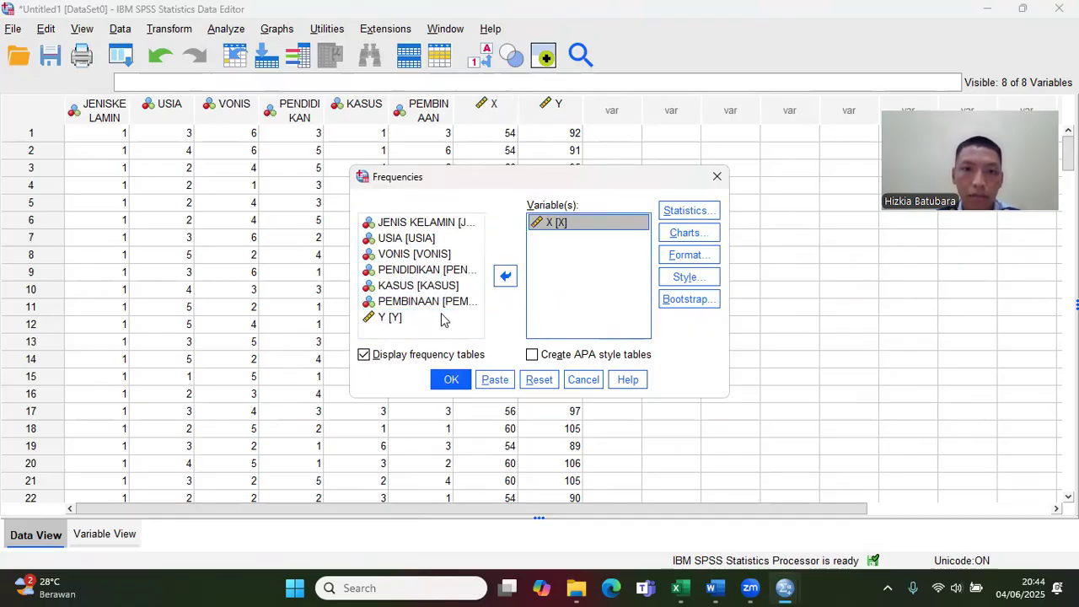
{"action": "left_click", "coordinate": [443, 318]}
{"action": "left_click", "coordinate": [506, 283]}
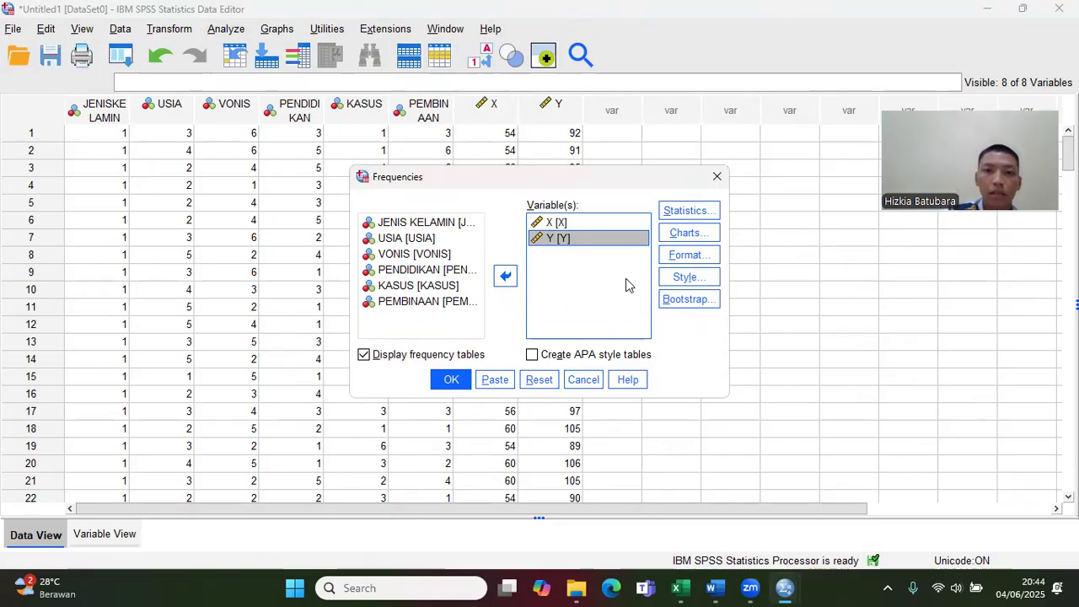
Step: Include the mean, median, mode, standard deviation, variance, range, minimum and maximum in the Frequencies statistics
{"action": "left_click", "coordinate": [682, 211]}
{"action": "left_click", "coordinate": [603, 182]}
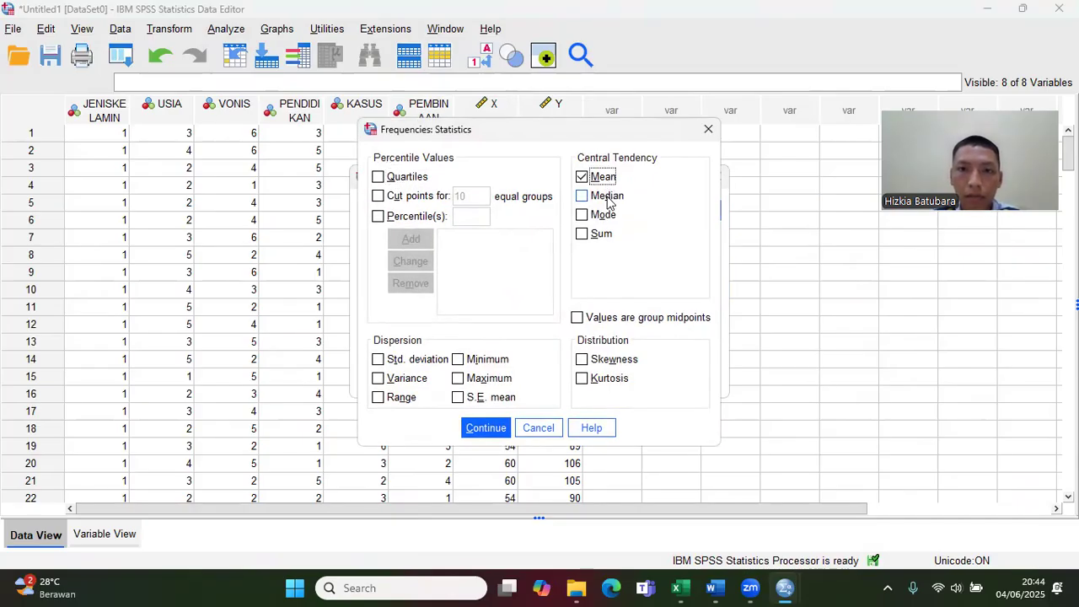
{"action": "left_click", "coordinate": [608, 196]}
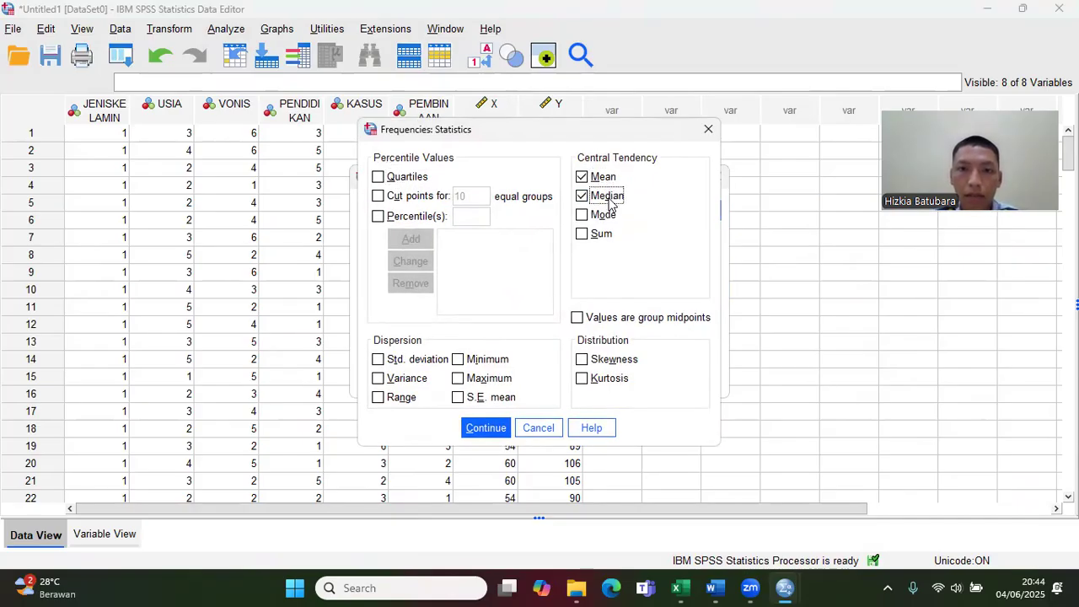
{"action": "left_click", "coordinate": [607, 216]}
{"action": "left_click", "coordinate": [400, 360]}
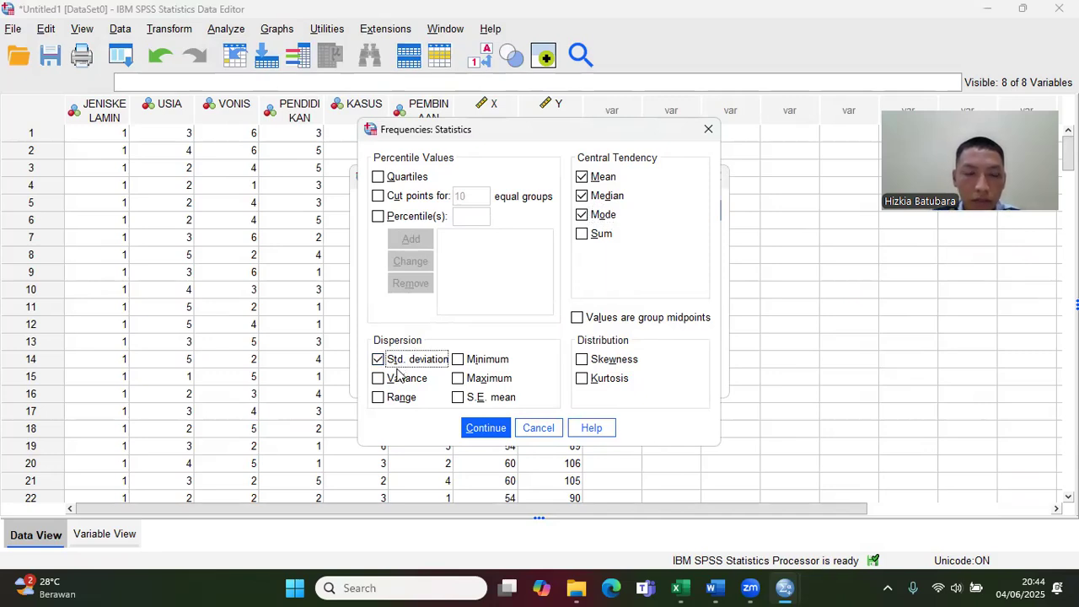
{"action": "left_click", "coordinate": [402, 381]}
{"action": "left_click", "coordinate": [402, 400]}
{"action": "left_click", "coordinate": [498, 361]}
{"action": "left_click", "coordinate": [504, 381]}
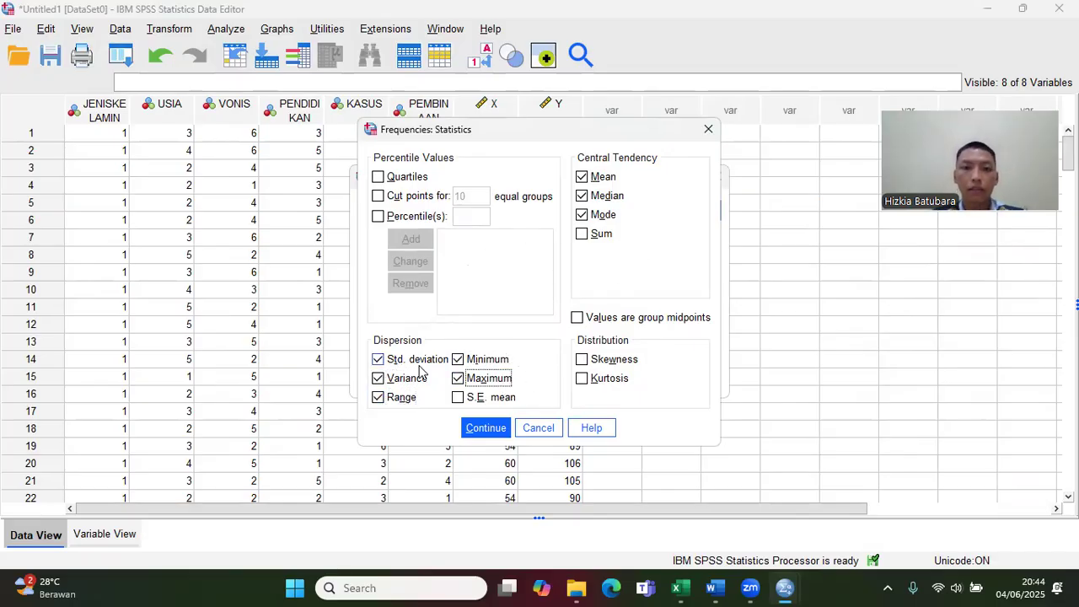
{"action": "left_click", "coordinate": [486, 428]}
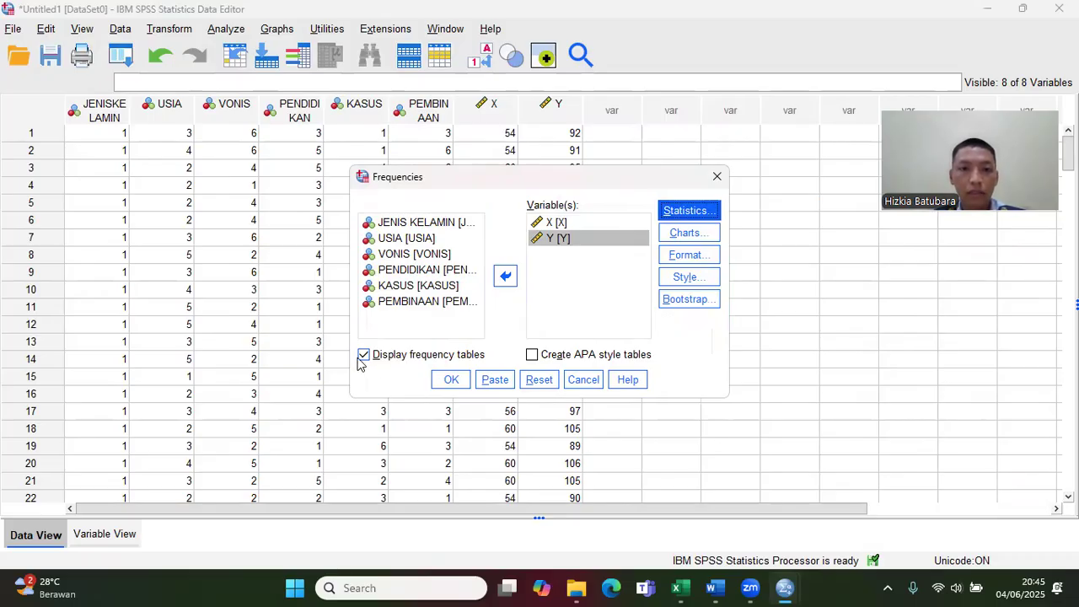
Step: Turn off the display of frequency tables and run the analysis of X and Y
{"action": "left_click", "coordinate": [364, 355]}
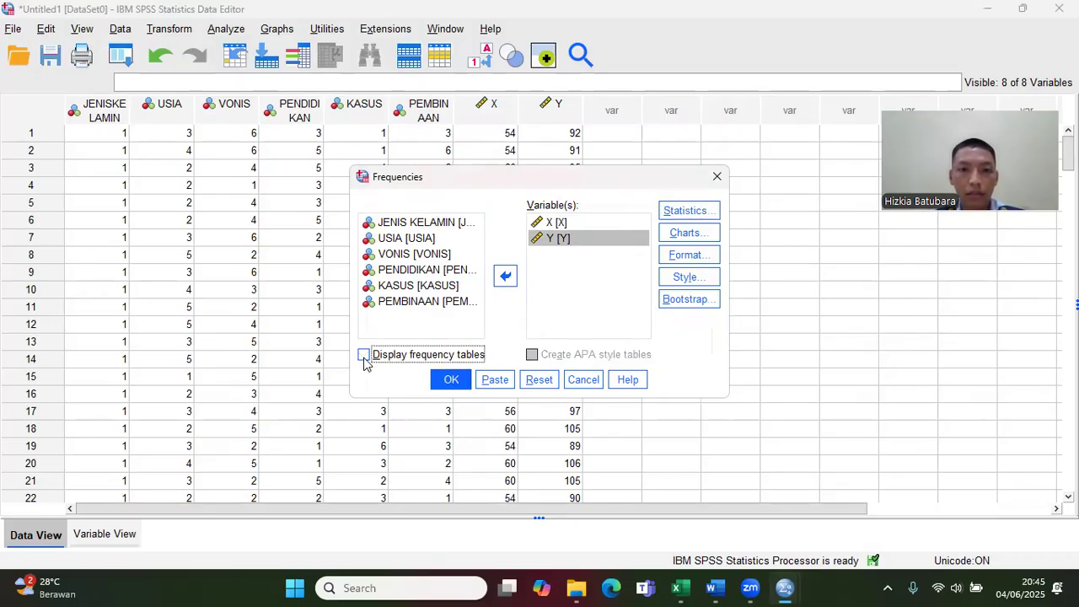
{"action": "left_click", "coordinate": [462, 387]}
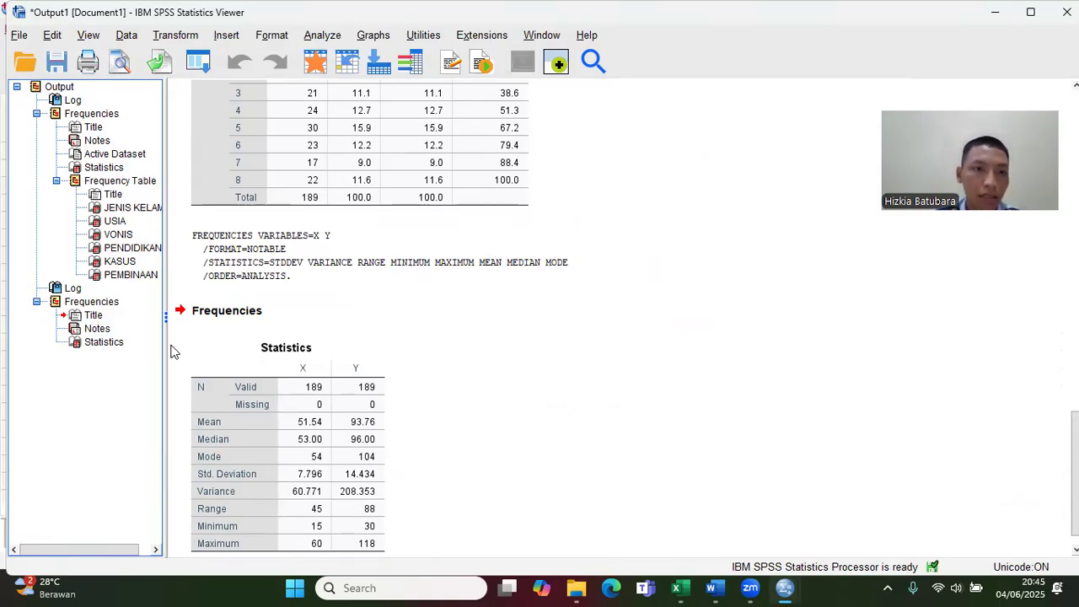
Step: Copy the entire X and Y Frequencies output into the Word document Dokumen4, below the Notes table, and return to the SPSS dataset
{"action": "left_click", "coordinate": [85, 301]}
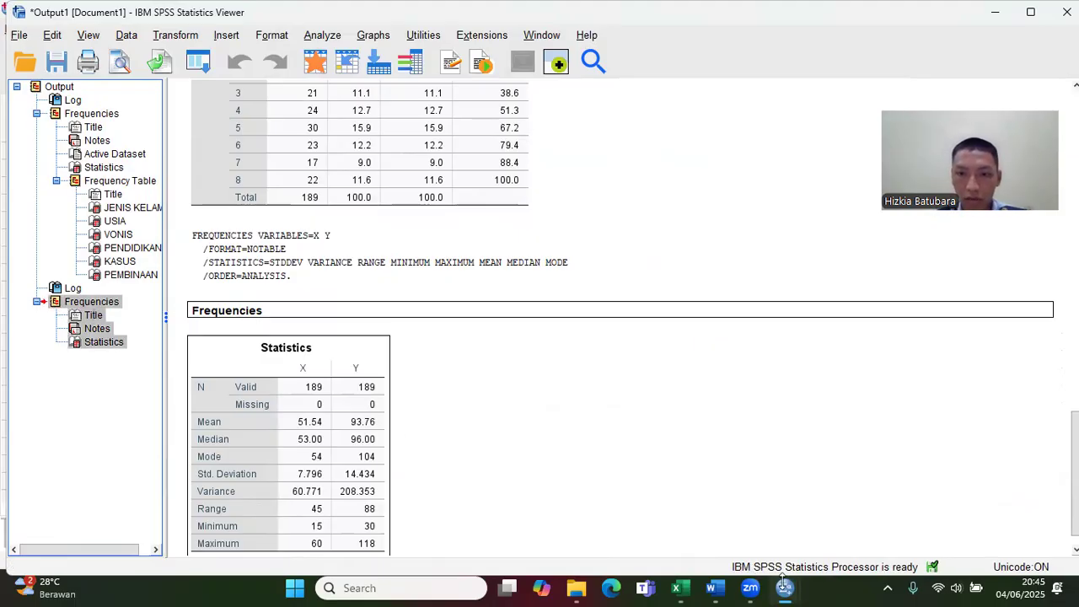
{"action": "mouse_move", "coordinate": [712, 588]}
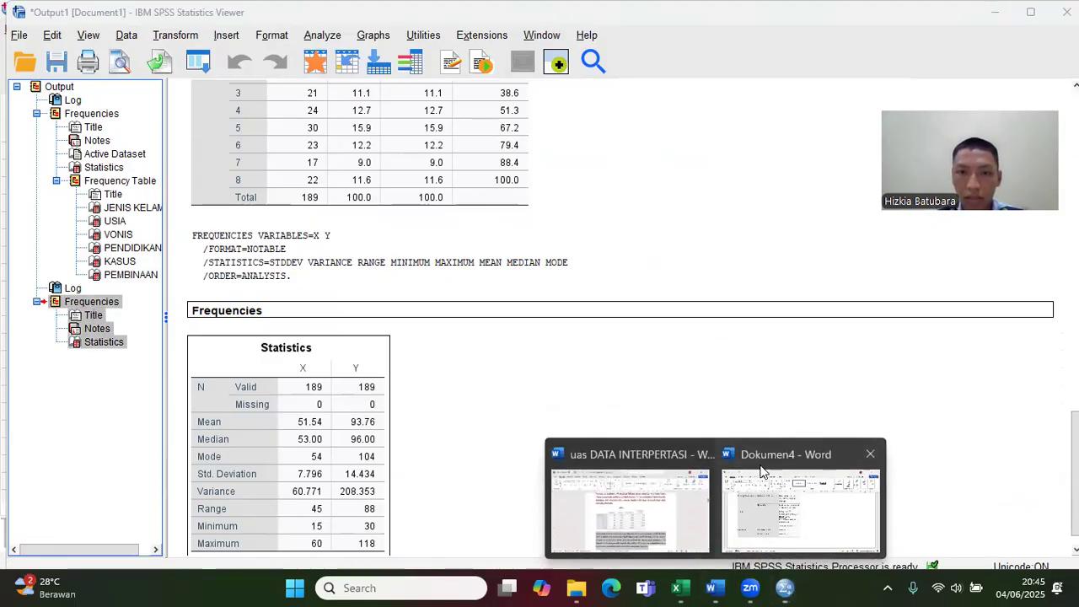
{"action": "left_click", "coordinate": [740, 520]}
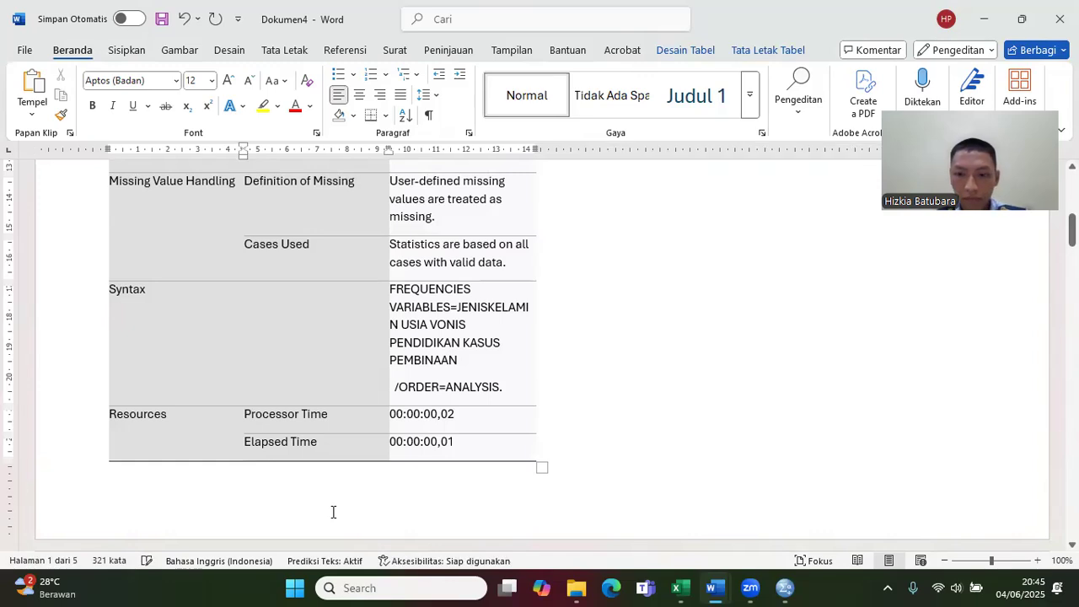
{"action": "scroll", "coordinate": [335, 510], "scroll_direction": "down", "scroll_amount": 2}
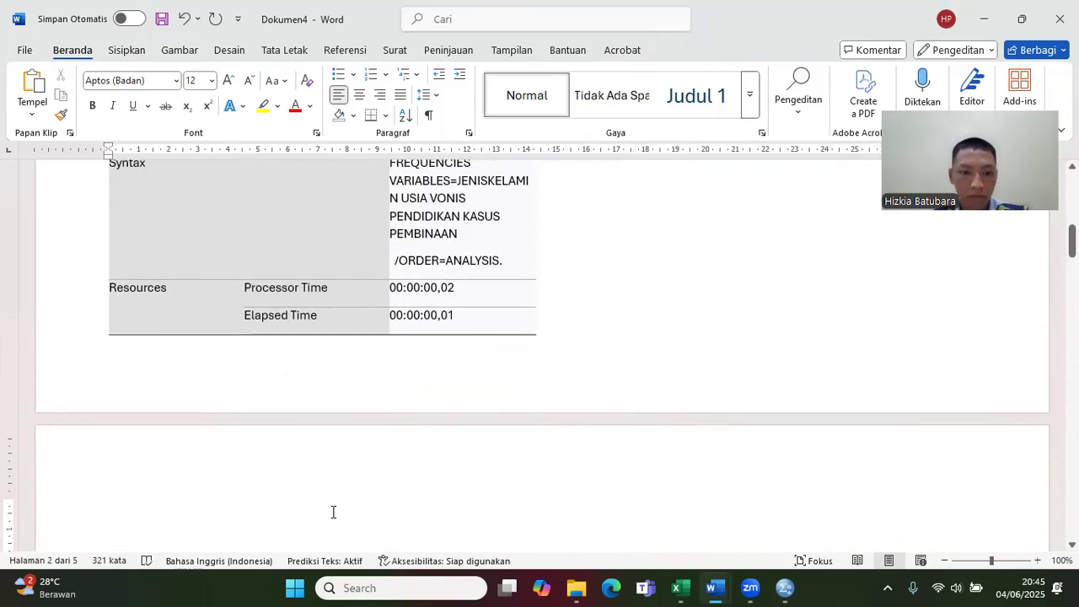
{"action": "key", "text": "ctrl+v"}
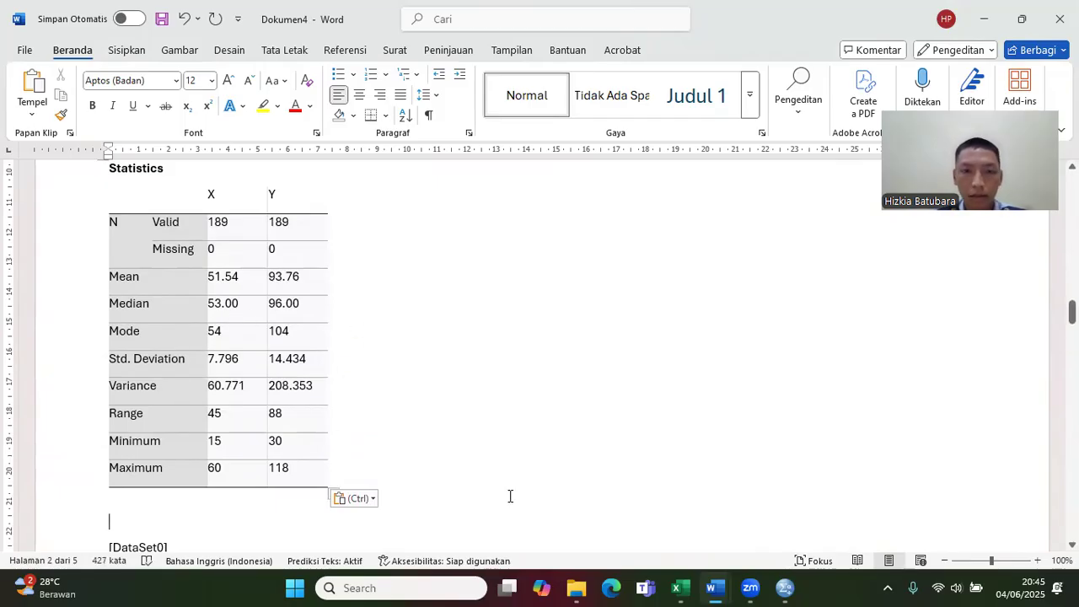
{"action": "mouse_move", "coordinate": [785, 587]}
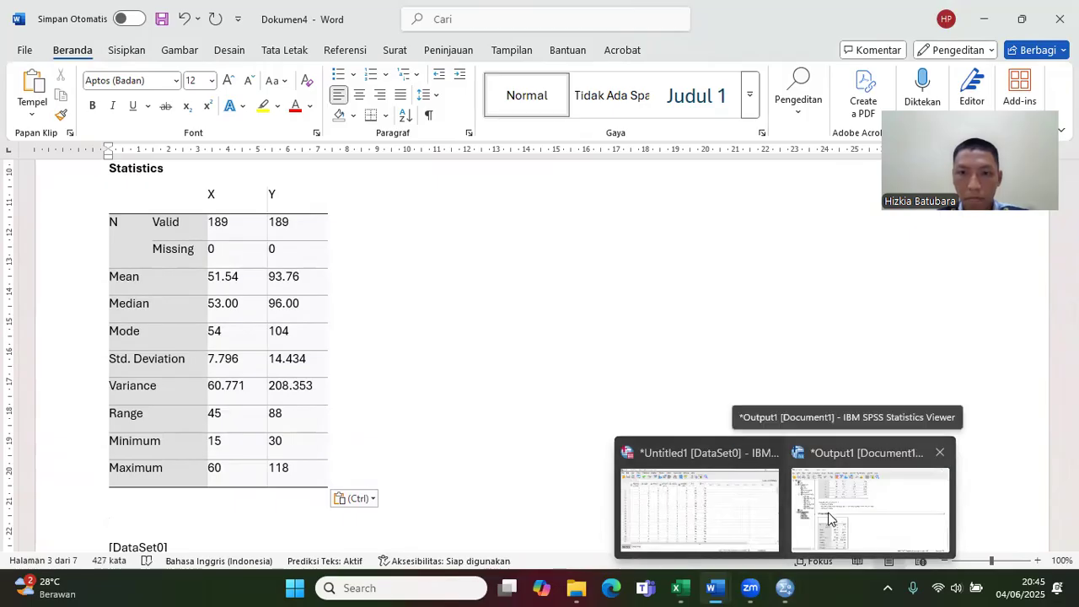
{"action": "left_click", "coordinate": [733, 510]}
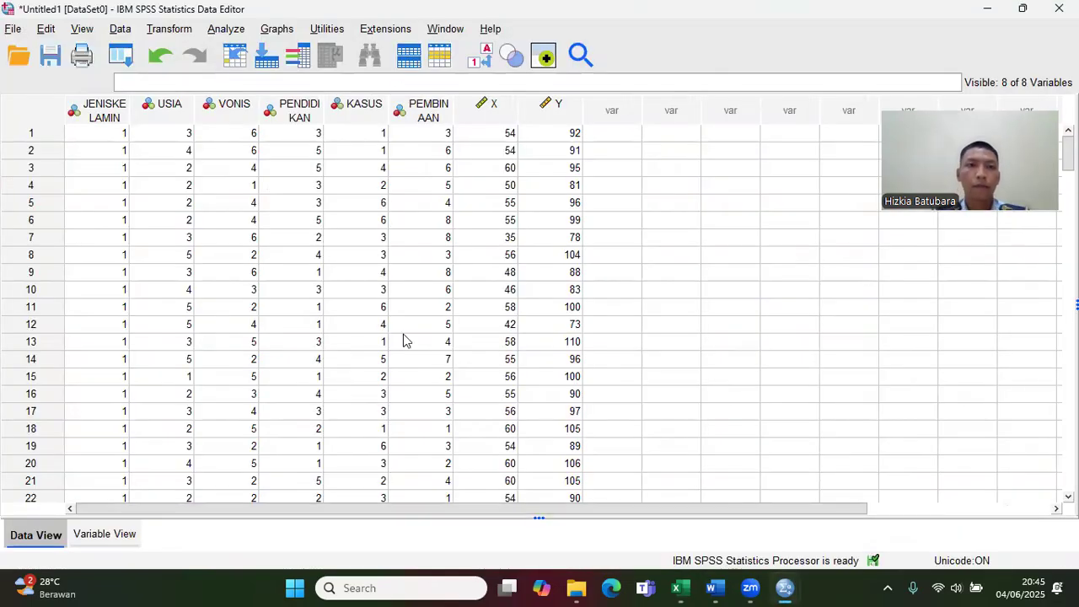
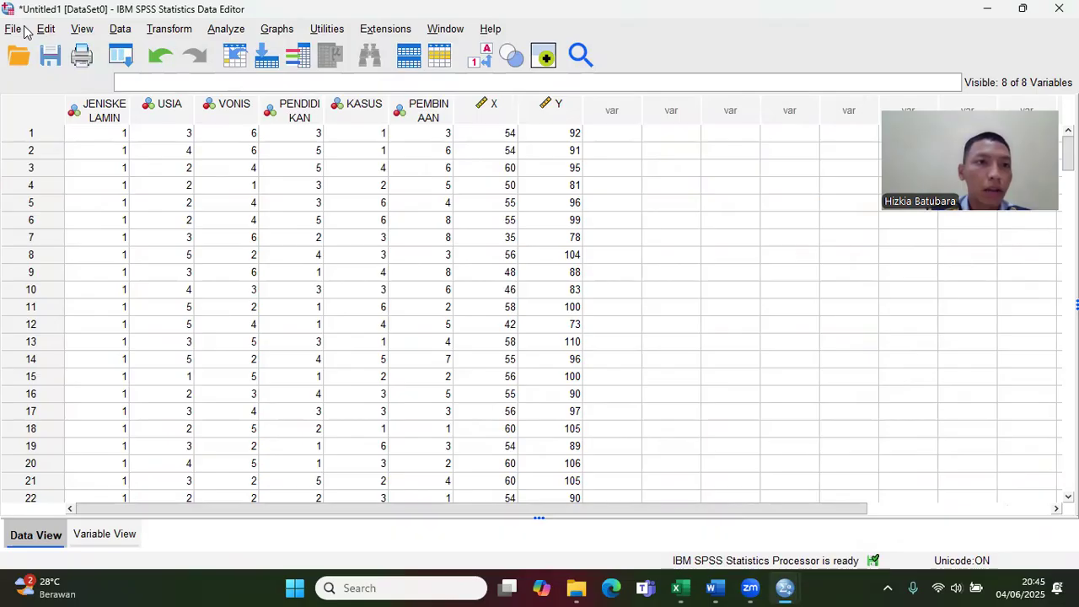
Step: Create a new, empty dataset alongside the existing one
{"action": "left_click", "coordinate": [25, 31]}
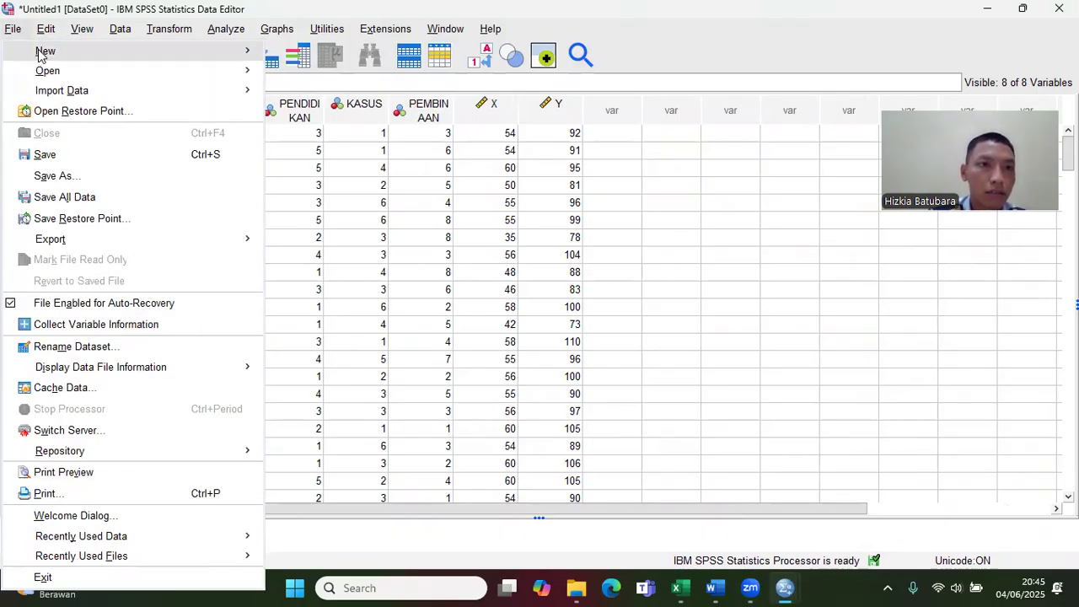
{"action": "mouse_move", "coordinate": [121, 52]}
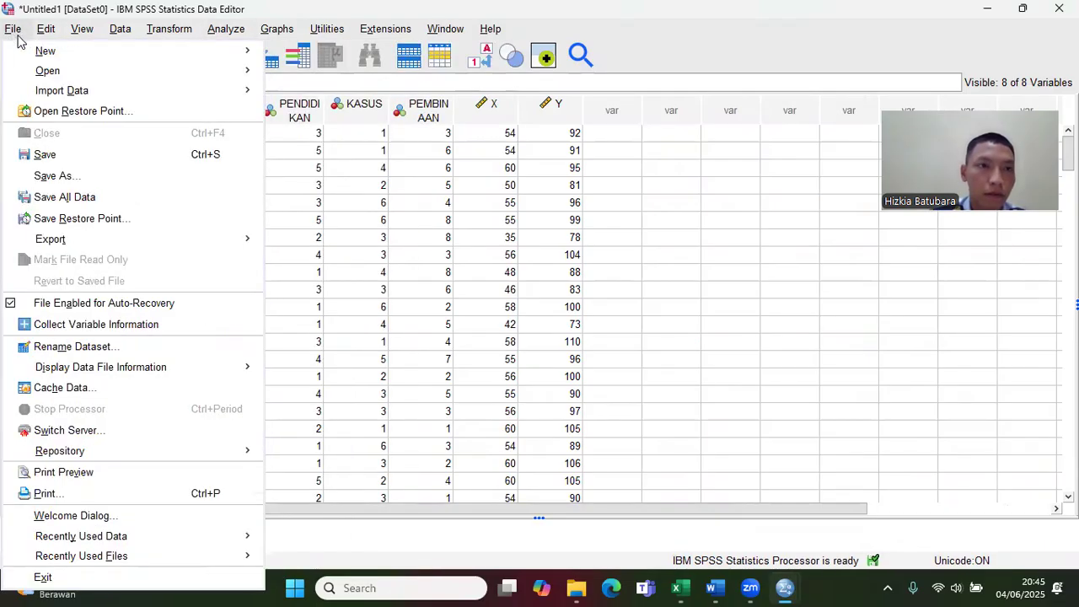
{"action": "mouse_move", "coordinate": [28, 54]}
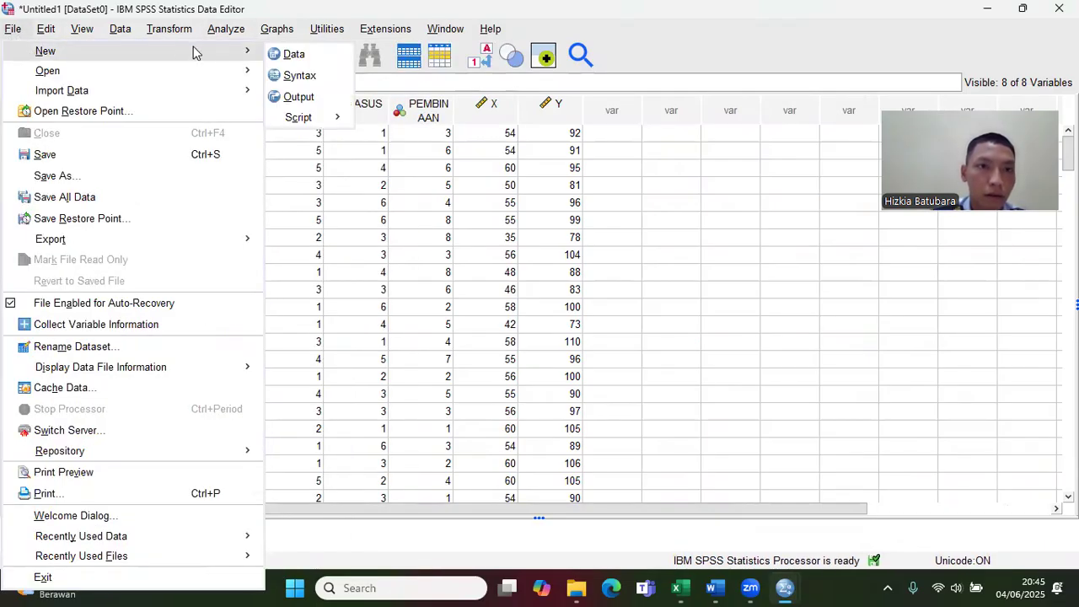
{"action": "left_click", "coordinate": [285, 54]}
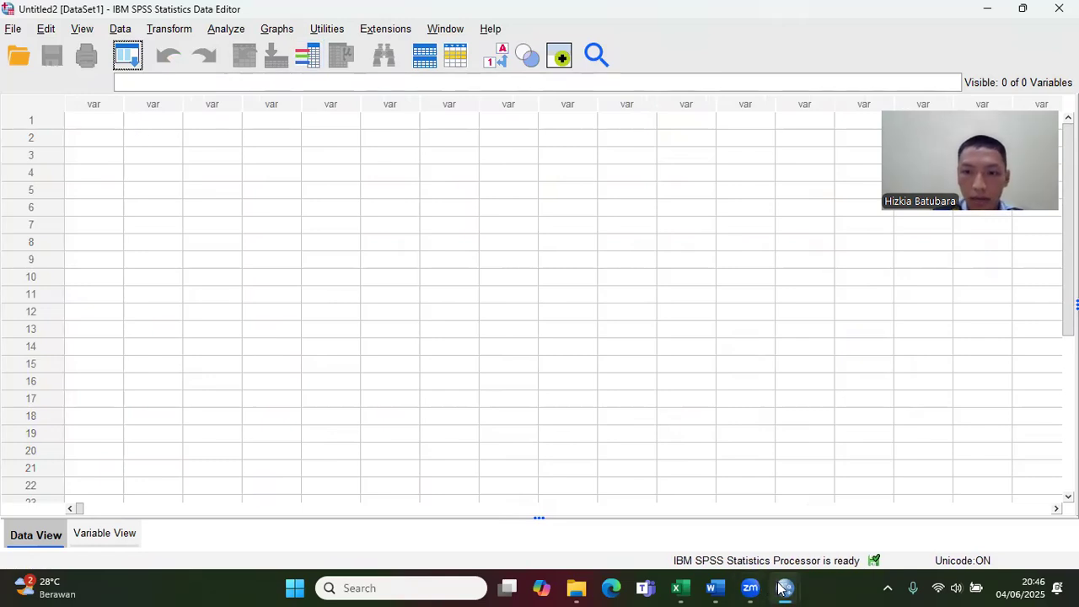
Step: Copy all X and Y values, rows 1 to 189, from the original dataset Untitled1
{"action": "mouse_move", "coordinate": [784, 587]}
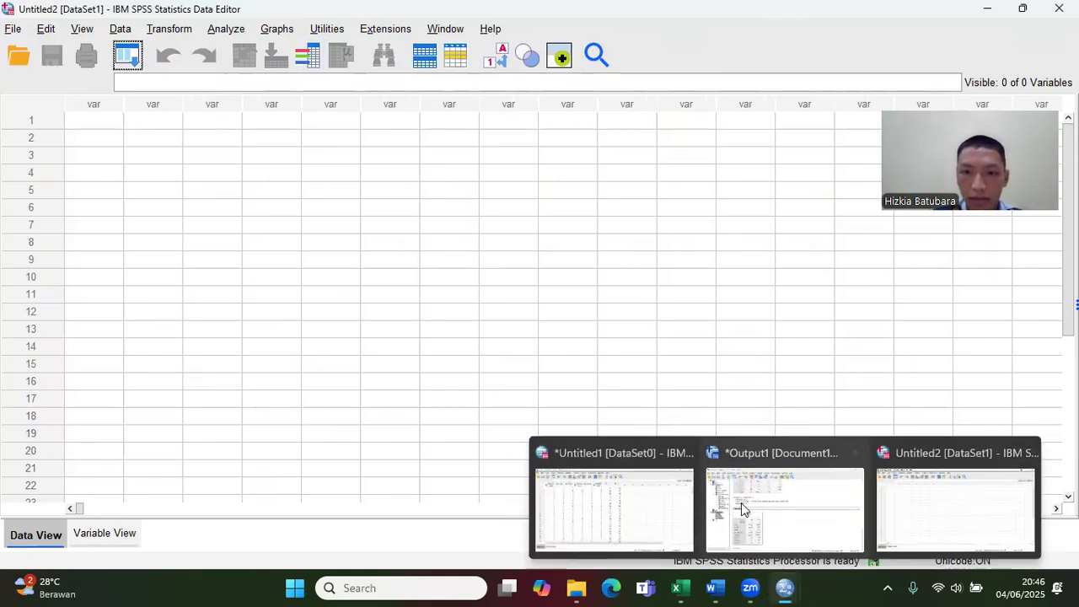
{"action": "left_click", "coordinate": [668, 493]}
{"action": "left_click_drag", "start_coordinate": [494, 133], "coordinate": [529, 161]}
{"action": "right_click", "coordinate": [530, 161]}
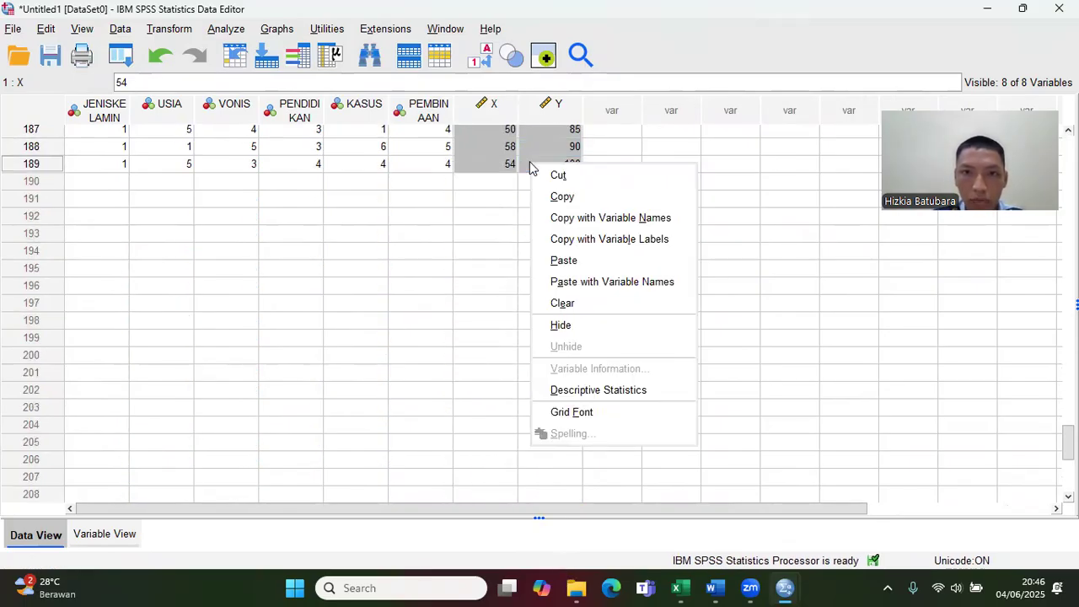
{"action": "left_click", "coordinate": [562, 199]}
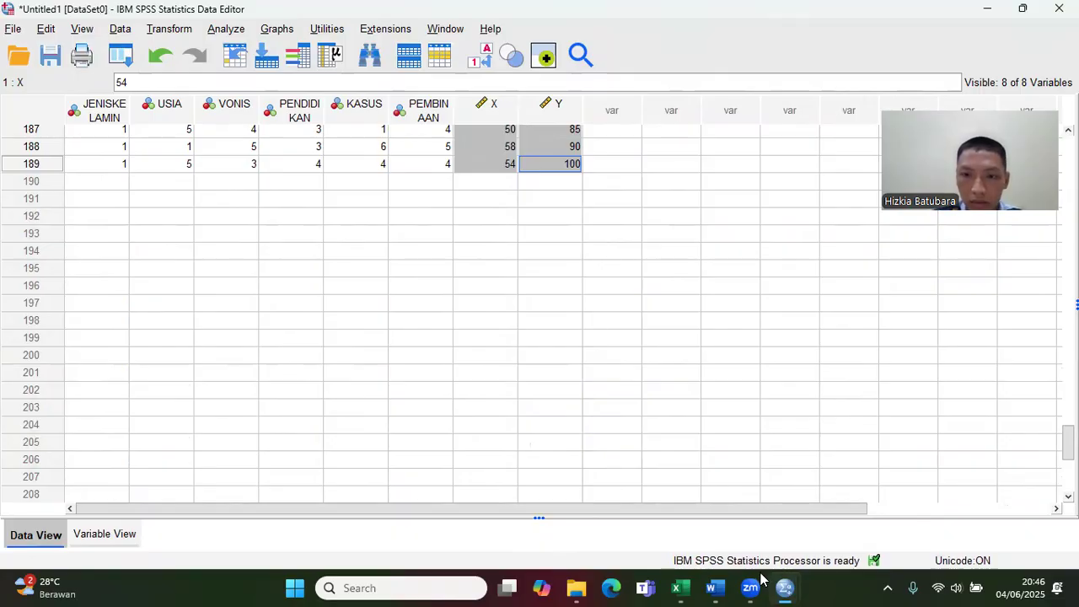
Step: Paste the copied X and Y values into the first two columns of the empty dataset Untitled2, starting at row 1
{"action": "mouse_move", "coordinate": [780, 588]}
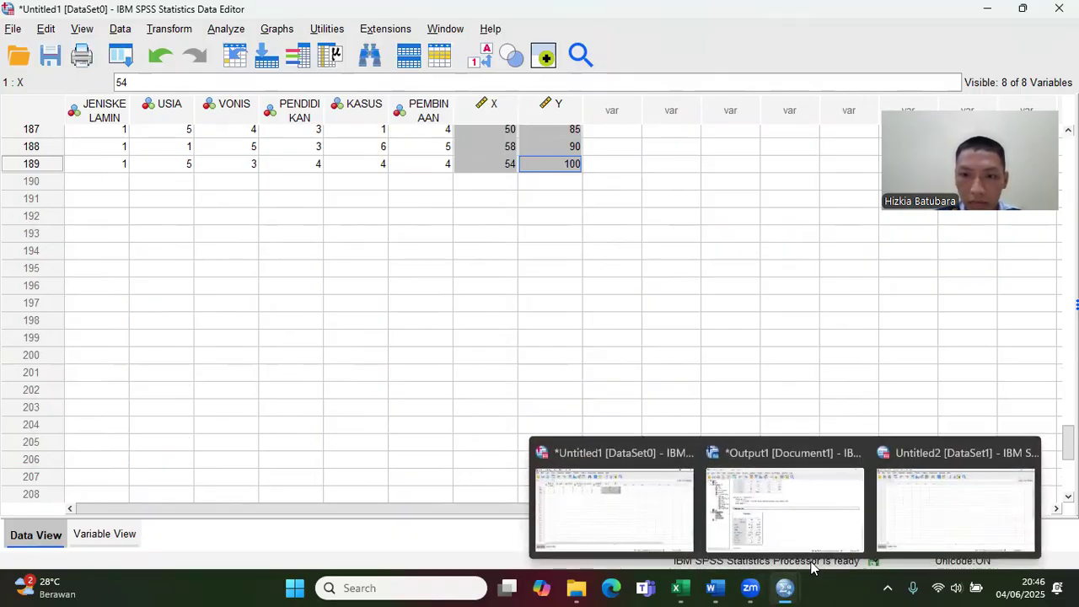
{"action": "left_click", "coordinate": [931, 515]}
{"action": "left_click_drag", "start_coordinate": [93, 119], "coordinate": [145, 123]}
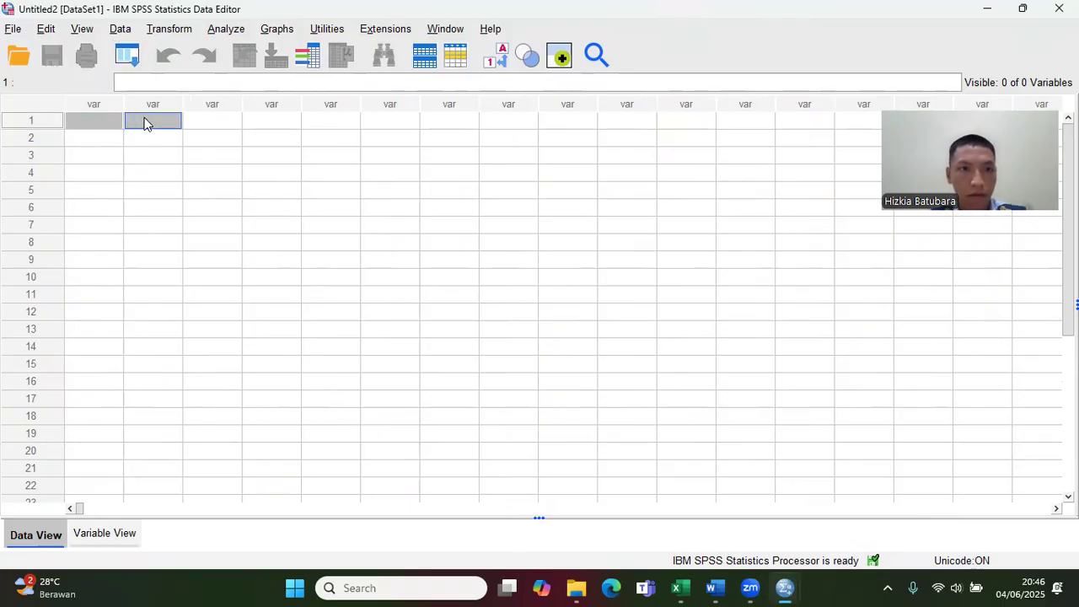
{"action": "right_click", "coordinate": [114, 123]}
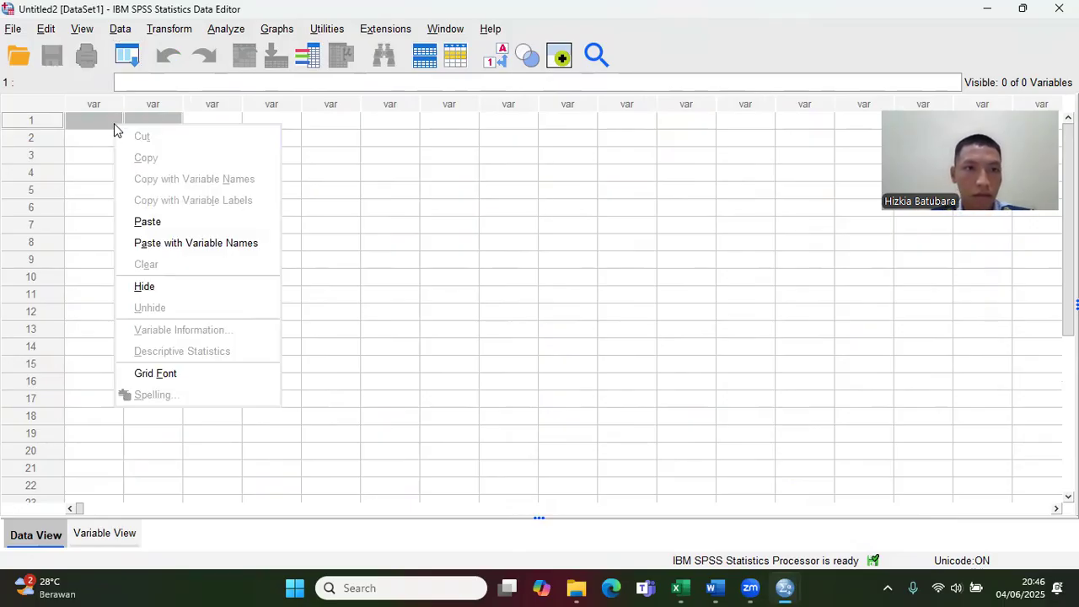
{"action": "left_click", "coordinate": [173, 222]}
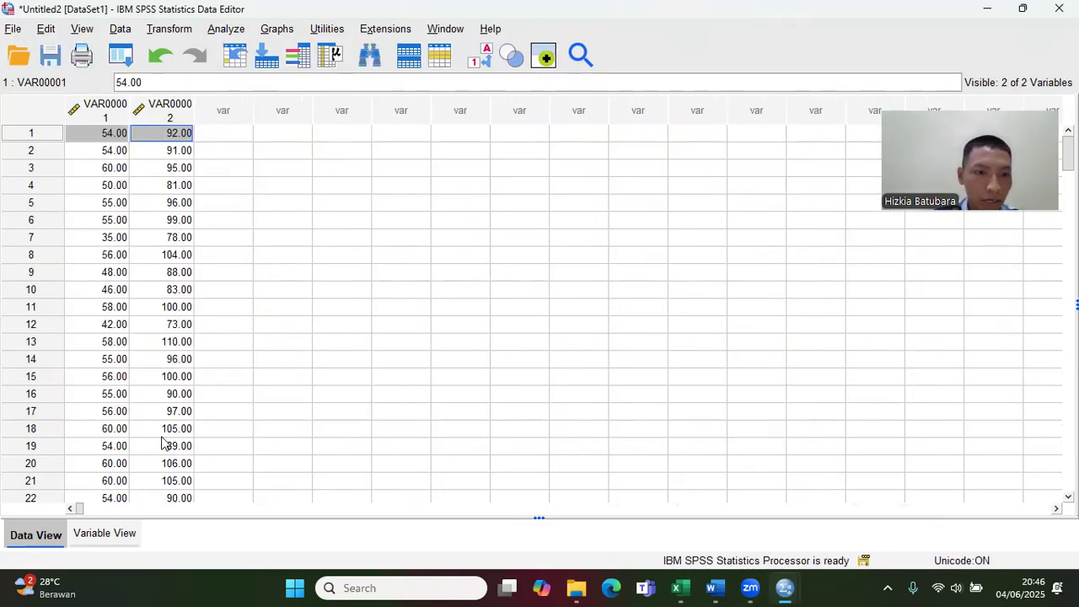
Step: Rename the first pasted variable X and the second one Y
{"action": "left_click", "coordinate": [125, 537]}
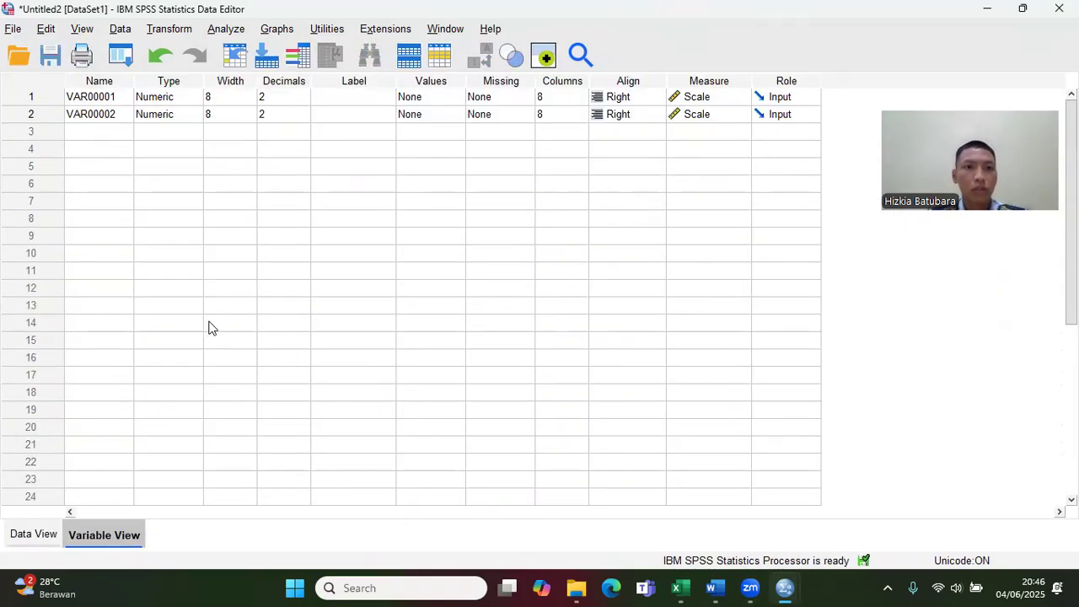
{"action": "left_click", "coordinate": [121, 99]}
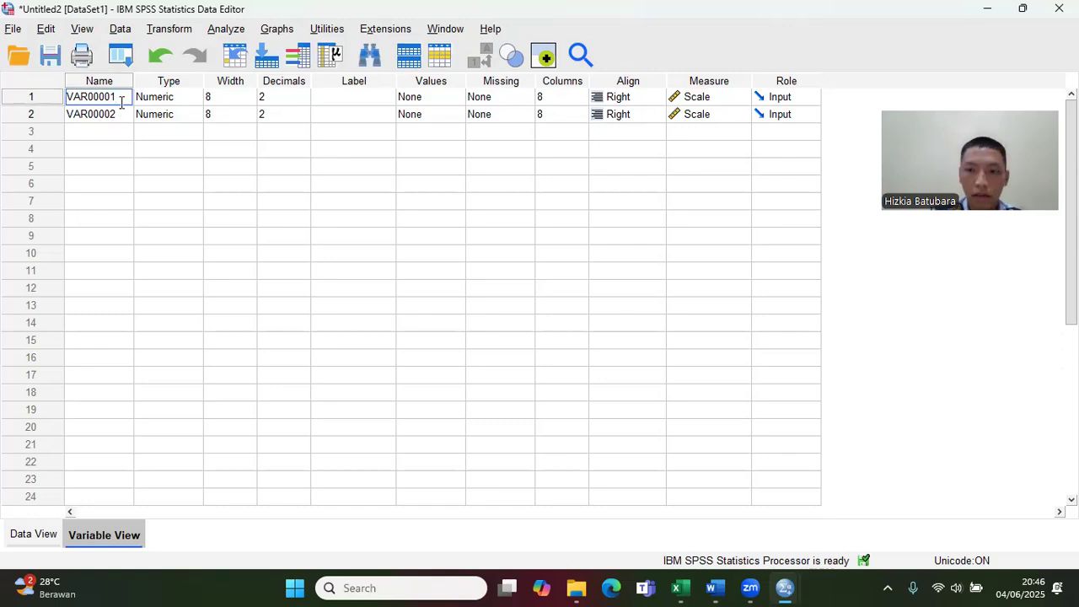
{"action": "key", "text": "BackSpace"}
{"action": "key", "text": "BackSpace"}
{"action": "key", "text": "BackSpace"}
{"action": "key", "text": "BackSpace"}
{"action": "key", "text": "BackSpace"}
{"action": "key", "text": "BackSpace"}
{"action": "key", "text": "BackSpace"}
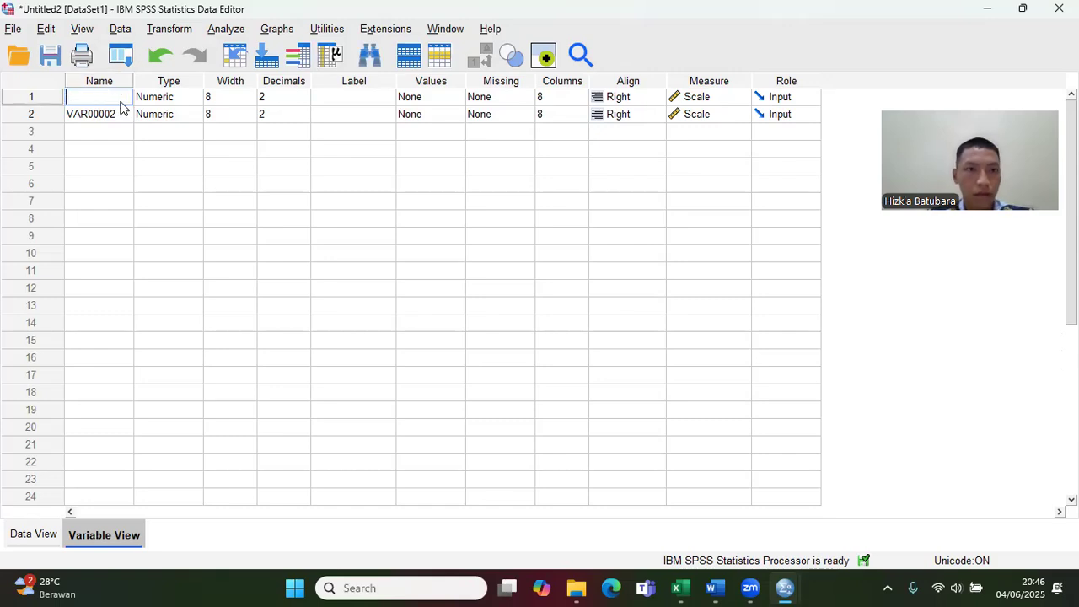
{"action": "type", "text": "X"}
{"action": "left_click", "coordinate": [120, 112]}
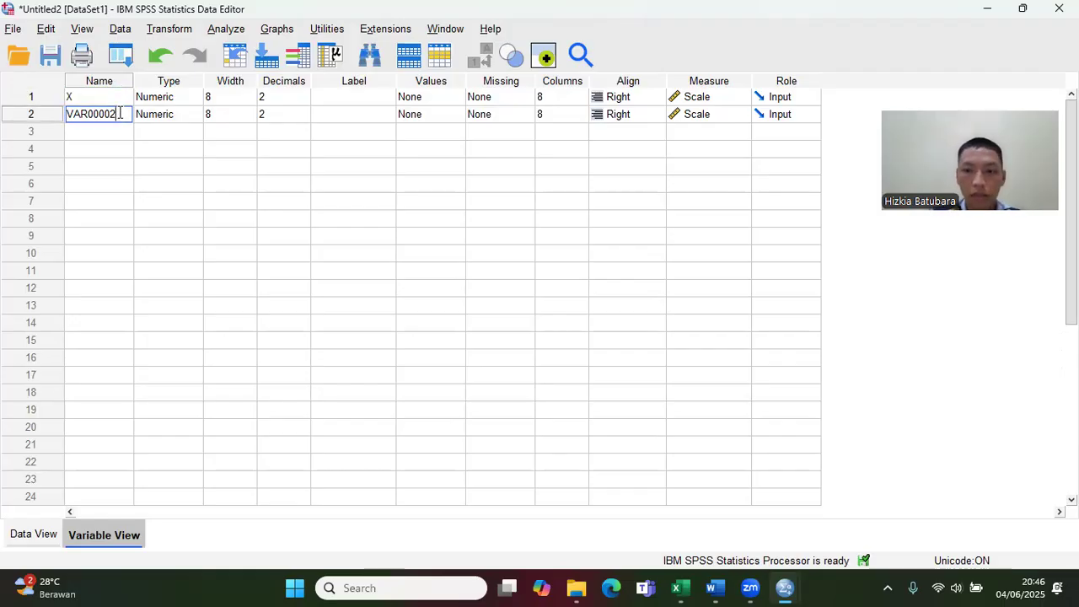
{"action": "key", "text": "BackSpace"}
{"action": "key", "text": "BackSpace"}
{"action": "key", "text": "BackSpace"}
{"action": "key", "text": "BackSpace"}
{"action": "key", "text": "BackSpace"}
{"action": "key", "text": "BackSpace"}
{"action": "key", "text": "BackSpace"}
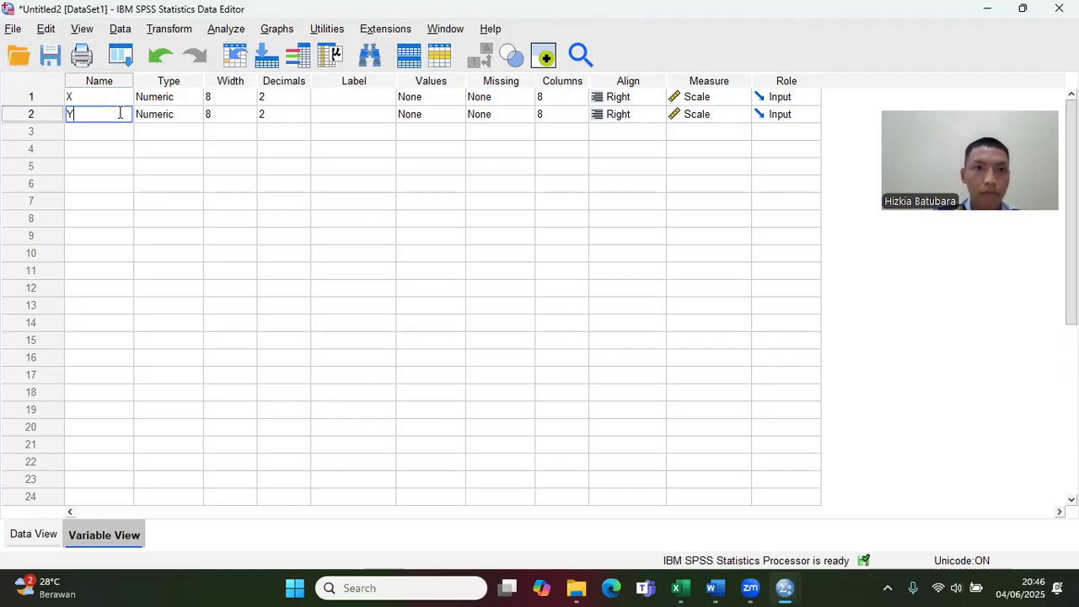
{"action": "left_click", "coordinate": [48, 532]}
{"action": "left_click", "coordinate": [76, 536]}
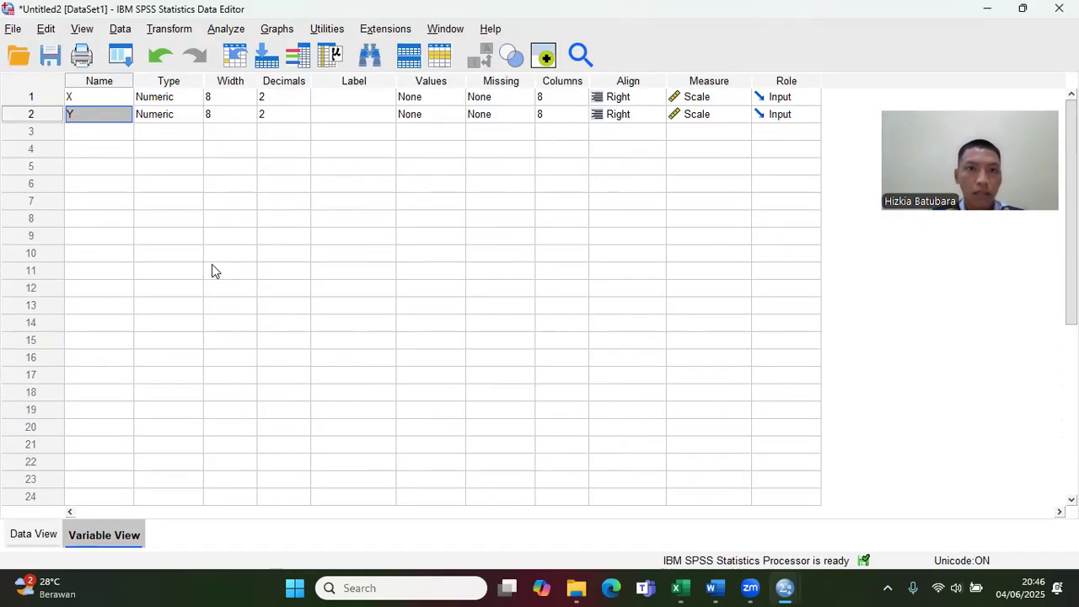
Step: Set the decimals of both X and Y to 0 and return to the data values
{"action": "left_click", "coordinate": [301, 102]}
{"action": "type", "text": "0"}
{"action": "left_click", "coordinate": [305, 118]}
{"action": "type", "text": "0"}
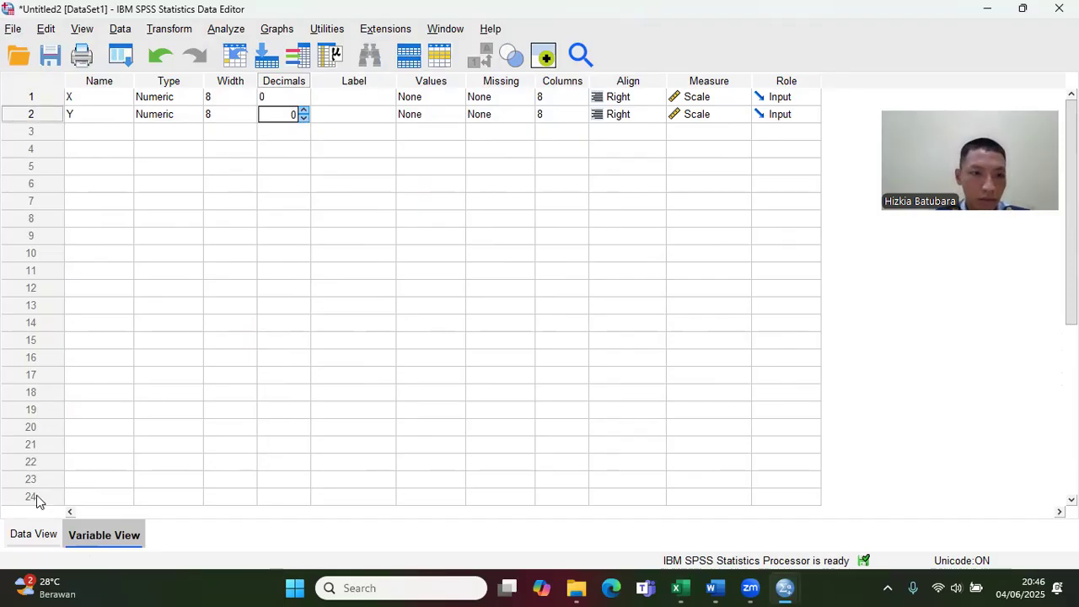
{"action": "left_click", "coordinate": [28, 538]}
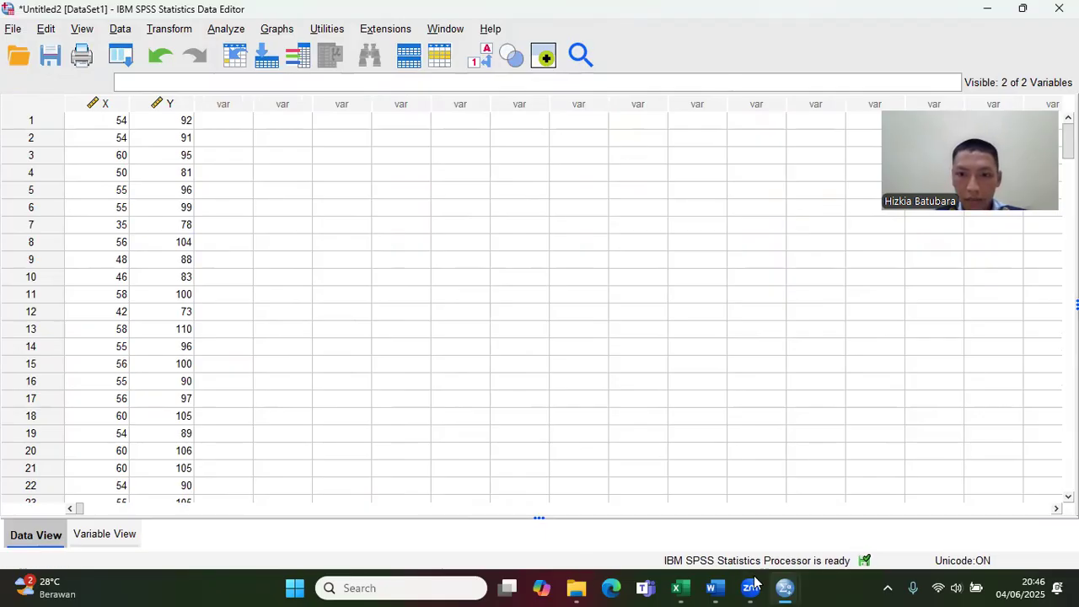
Step: Consult the research title in the Excel raw data workbook and label variable X in the SPSS dataset Untitled2 as RELEGIUSITAS
{"action": "left_click", "coordinate": [676, 587]}
{"action": "left_click", "coordinate": [754, 492]}
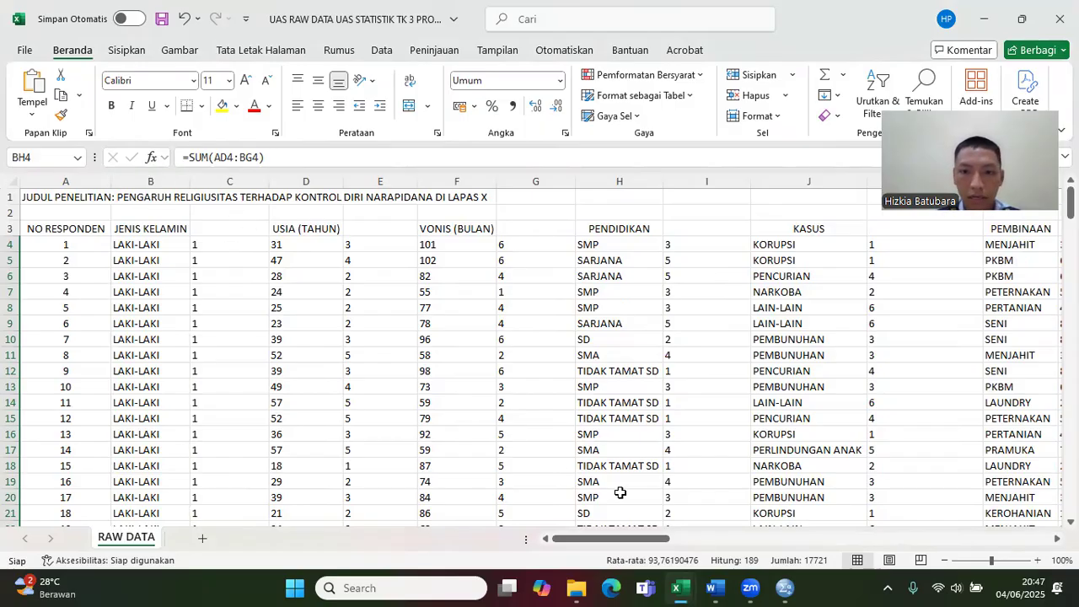
{"action": "mouse_move", "coordinate": [711, 588]}
{"action": "mouse_move", "coordinate": [785, 587]}
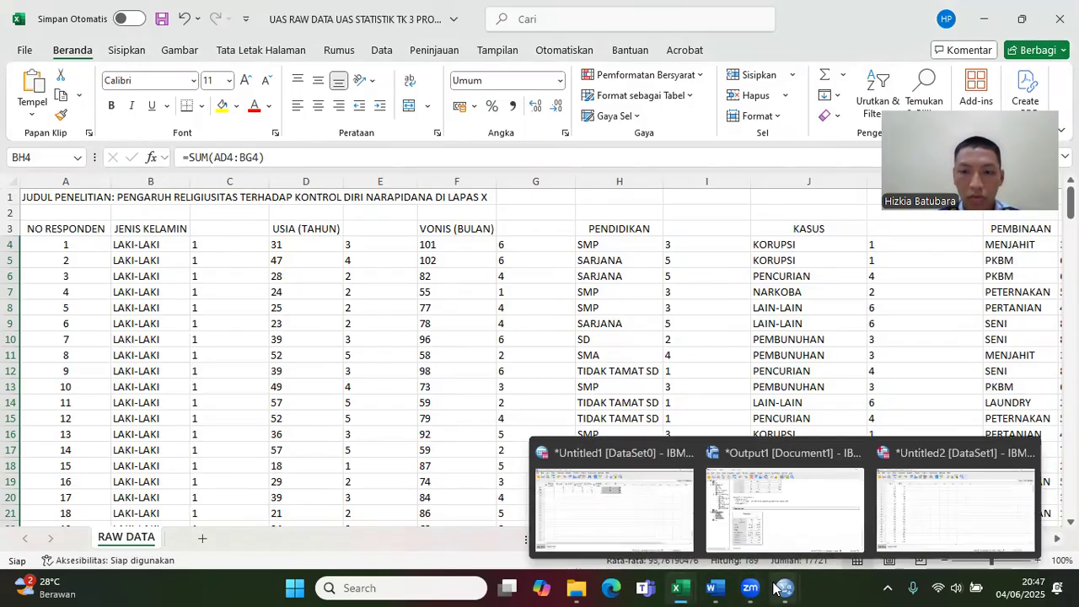
{"action": "left_click", "coordinate": [899, 531]}
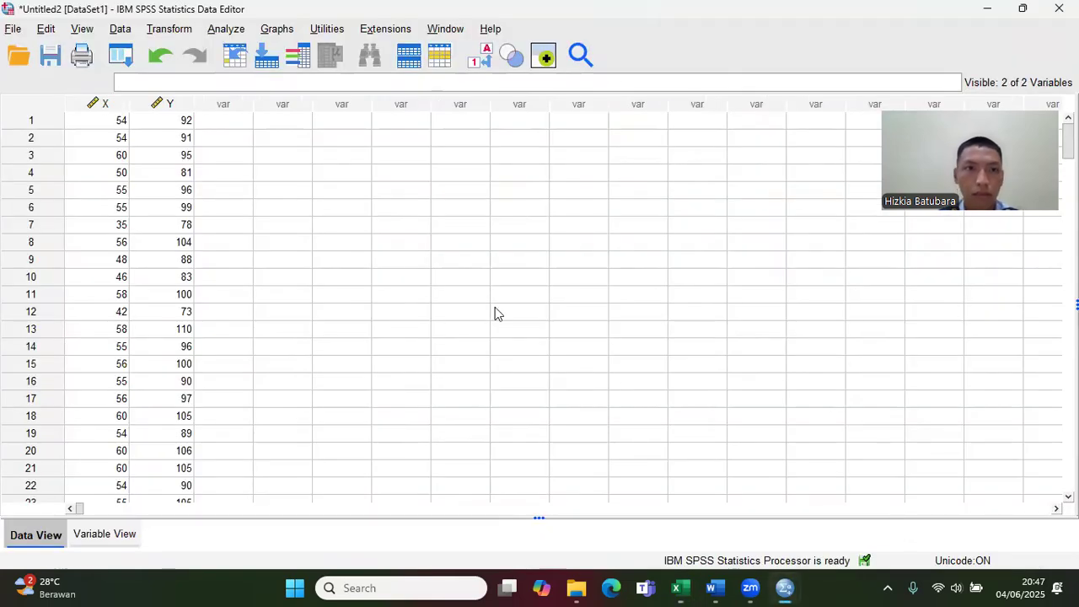
{"action": "left_click", "coordinate": [118, 540]}
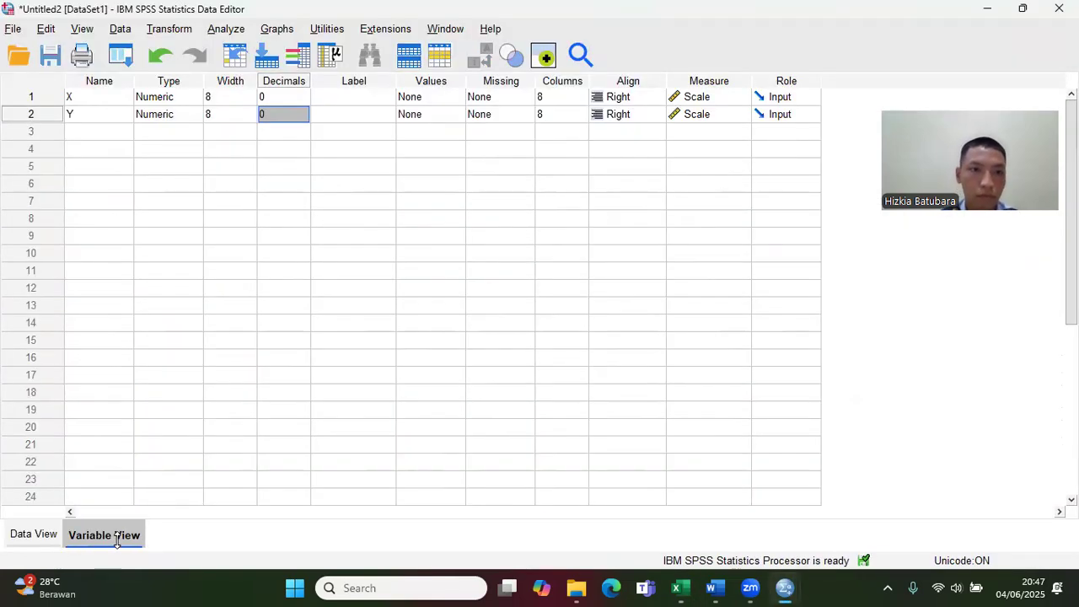
{"action": "left_click", "coordinate": [325, 97]}
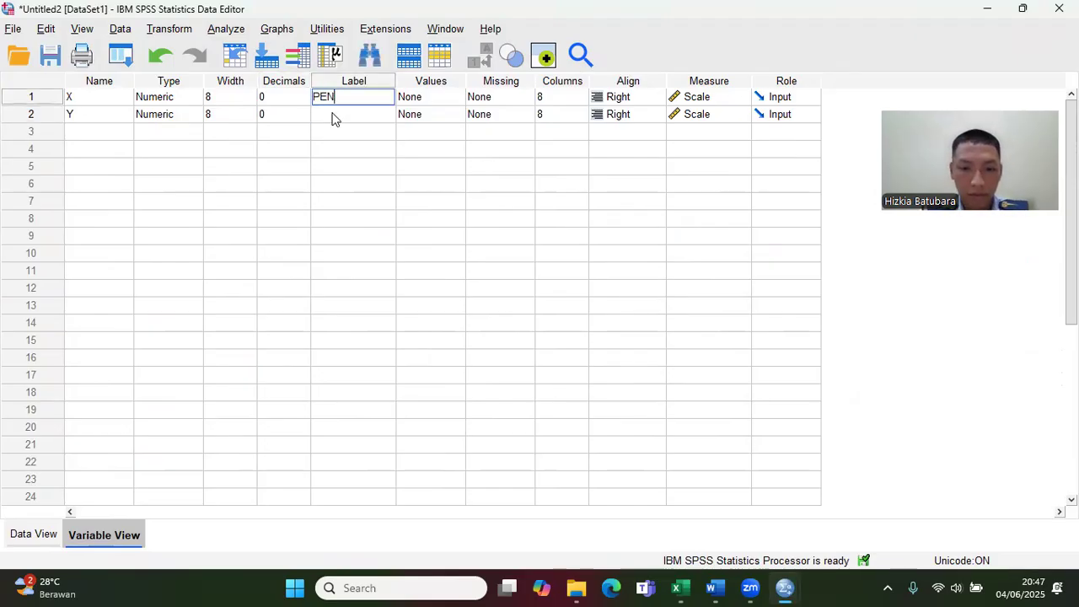
{"action": "type", "text": "RELEGIUSITAS"}
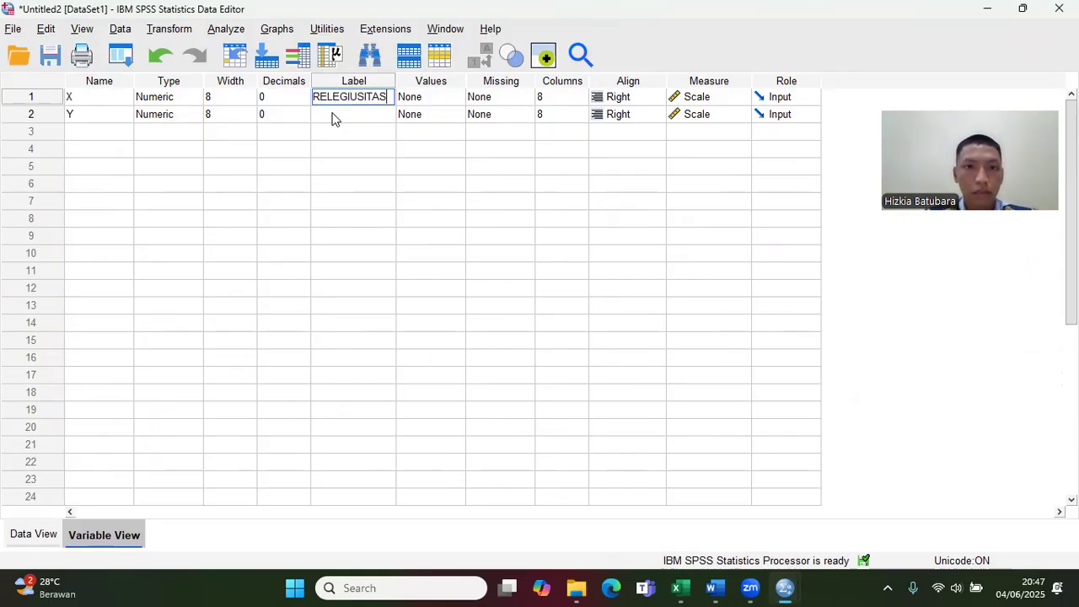
Step: Check the spelling against the research title in the Excel raw data and correct the SPSS label of X to RELIGIUSITAS
{"action": "left_click", "coordinate": [676, 588]}
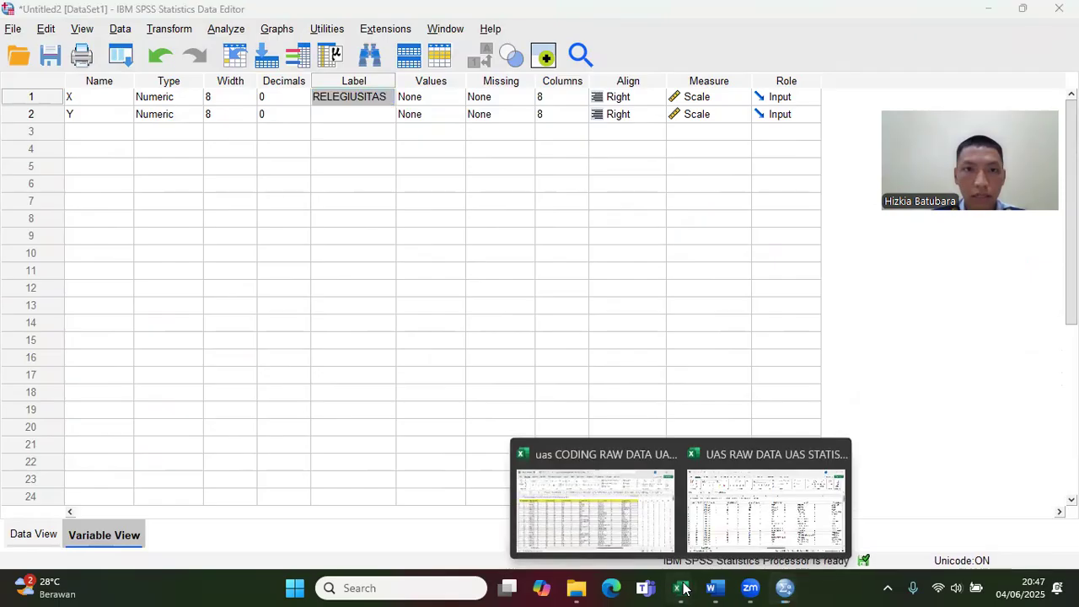
{"action": "left_click", "coordinate": [730, 510]}
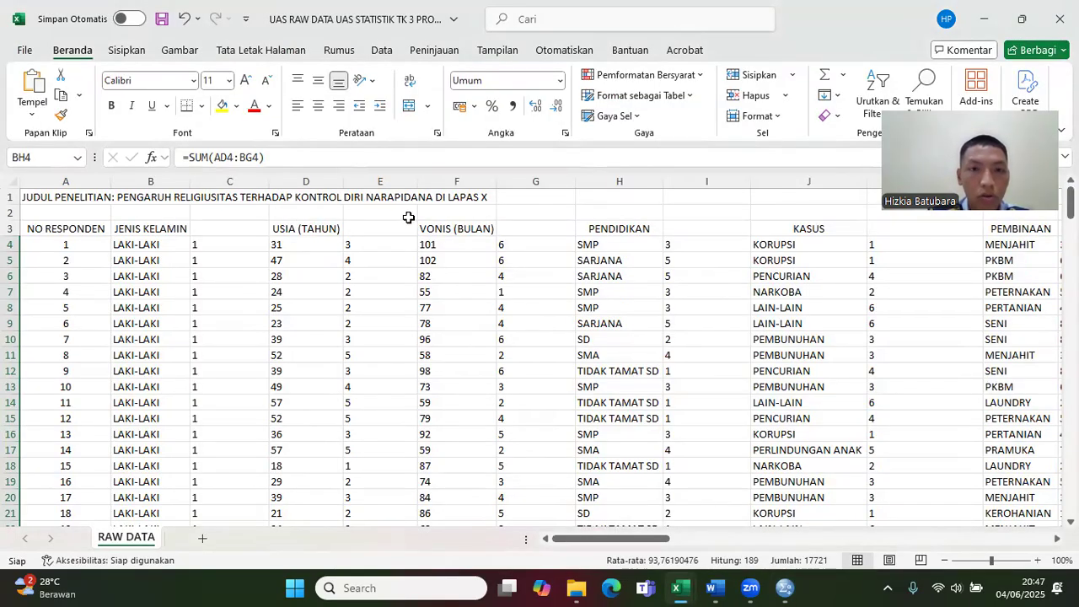
{"action": "left_click", "coordinate": [785, 588]}
{"action": "left_click", "coordinate": [916, 503]}
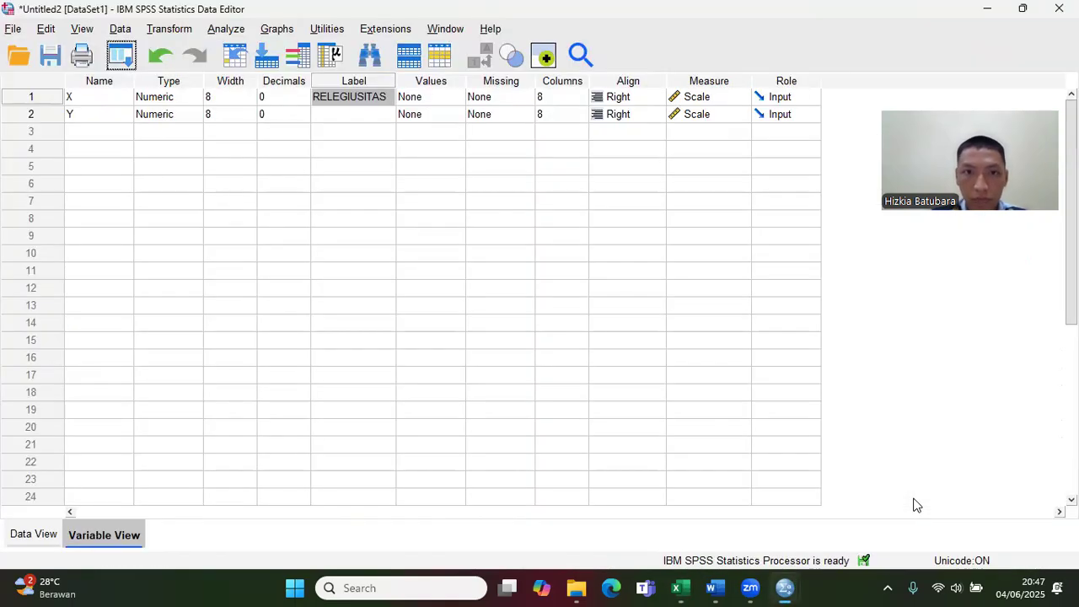
{"action": "double_click", "coordinate": [338, 98]}
{"action": "key", "text": "BackSpace"}
{"action": "type", "text": "I"}
Step: Label variable Y as KONTROL DIRI NARAPIDANA and check the measurement level of both variables
{"action": "left_click", "coordinate": [343, 115]}
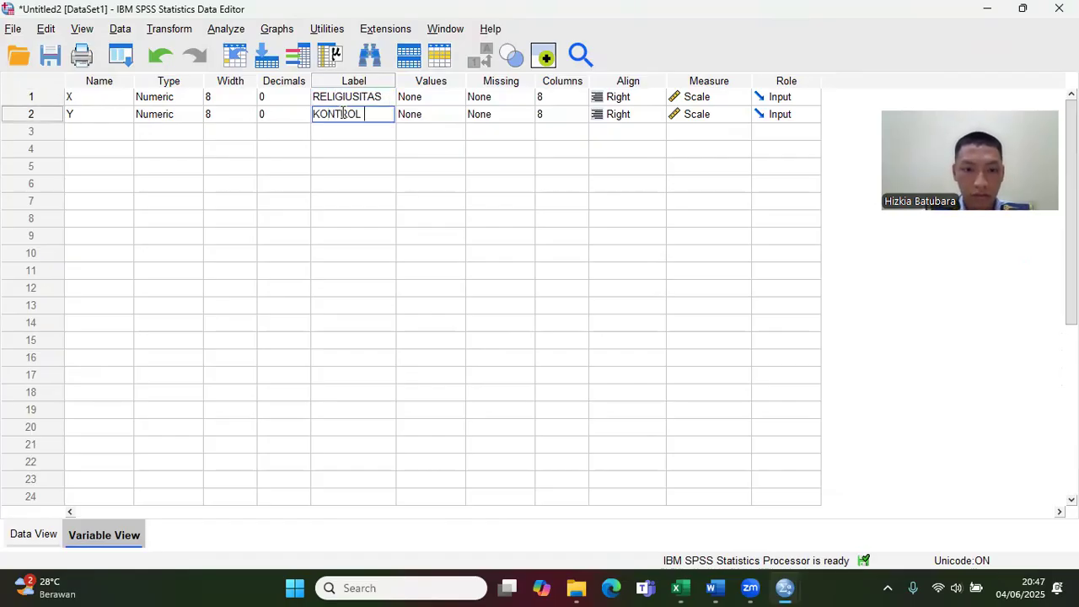
{"action": "type", "text": "KONTROL DIRI NARAPIDANA"}
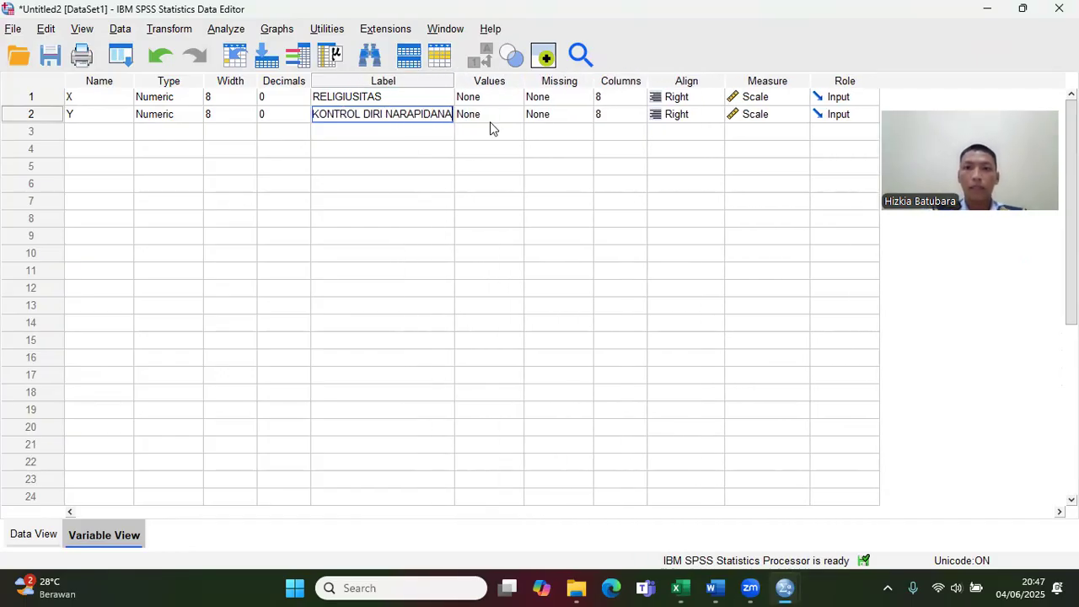
{"action": "left_click", "coordinate": [785, 104]}
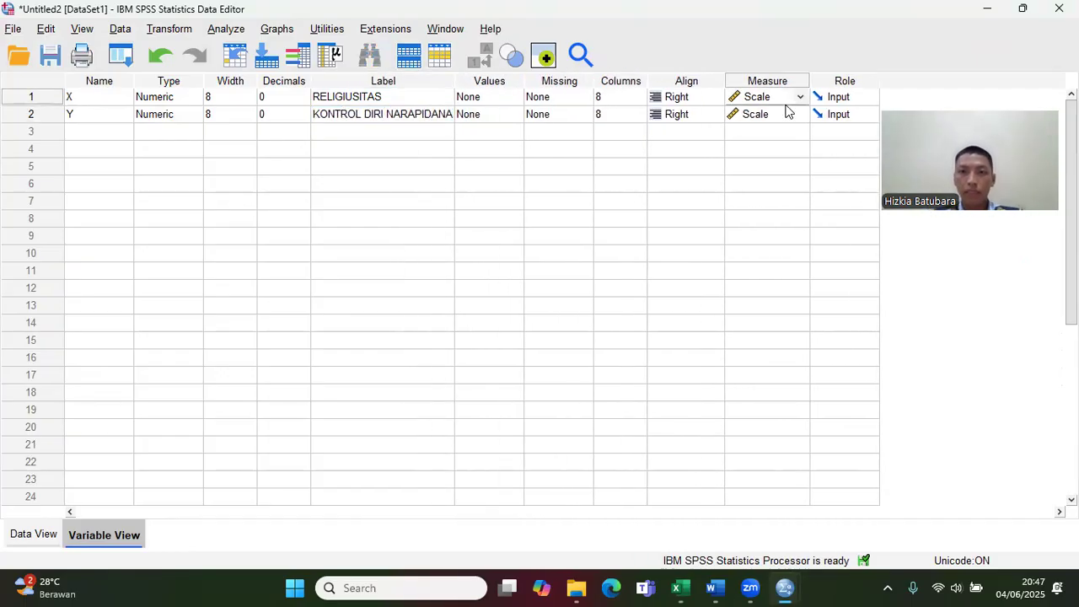
{"action": "left_click", "coordinate": [785, 114]}
{"action": "left_click", "coordinate": [783, 117]}
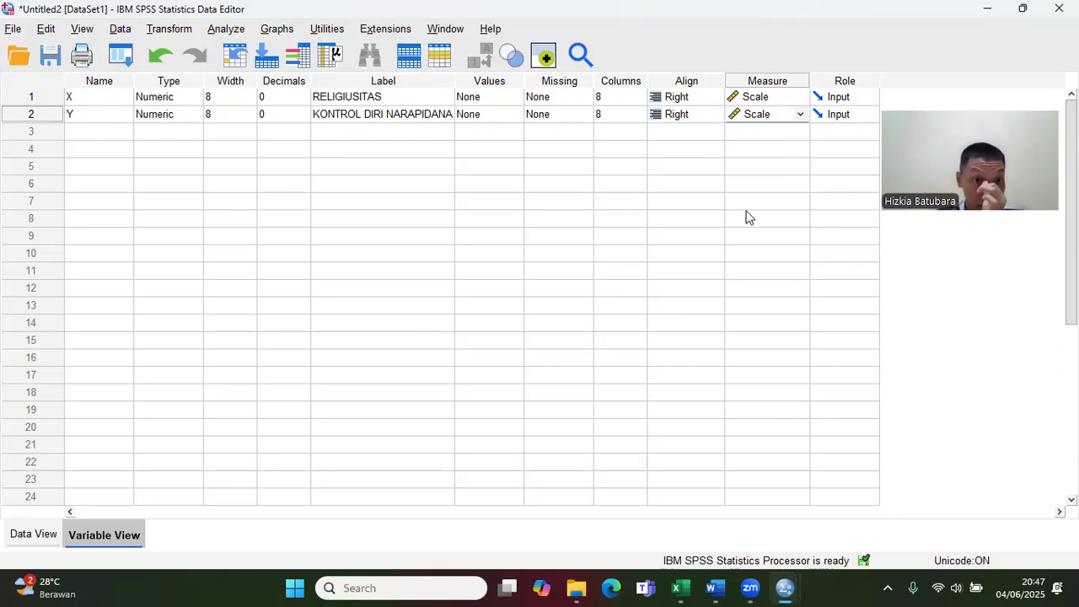
Step: Set up a linear regression on the Untitled2 data with KONTROL DIRI NARAPIDANA as dependent and RELIGIUSITAS as independent variable
{"action": "left_click", "coordinate": [47, 533]}
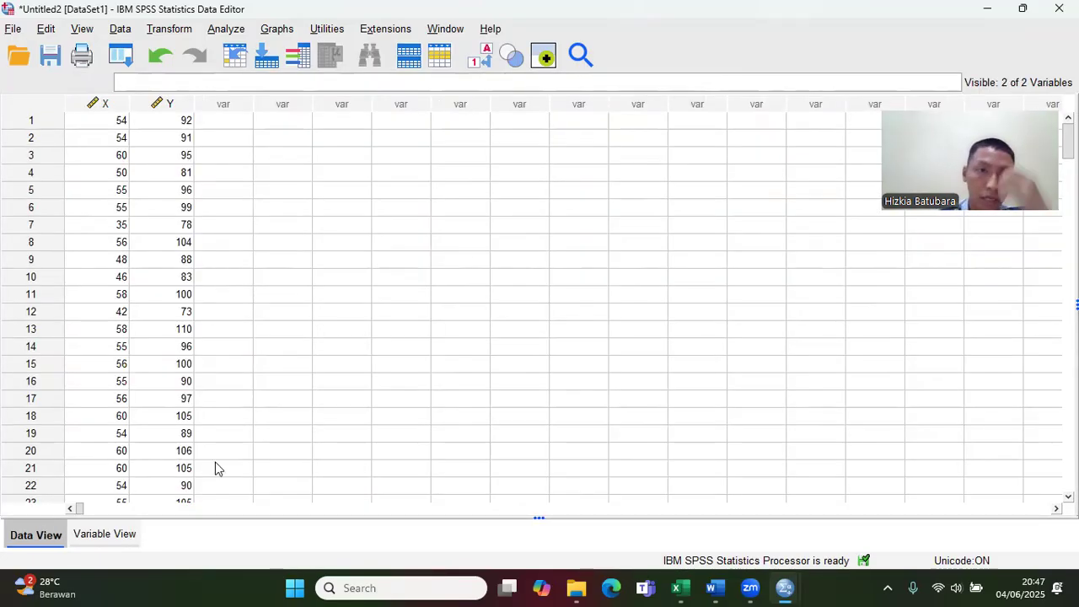
{"action": "left_click", "coordinate": [221, 30]}
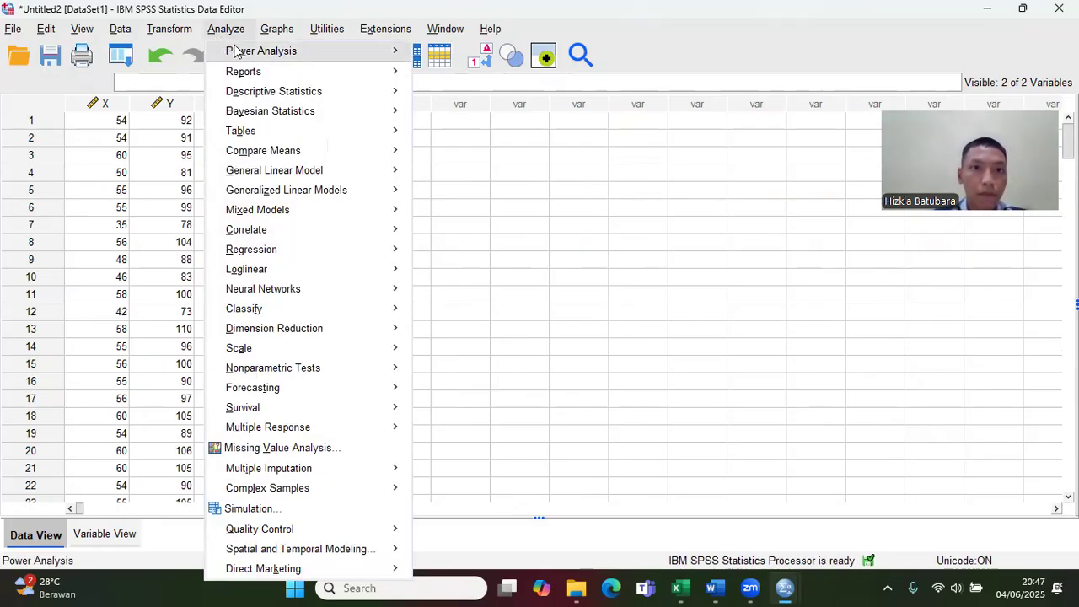
{"action": "mouse_move", "coordinate": [279, 56]}
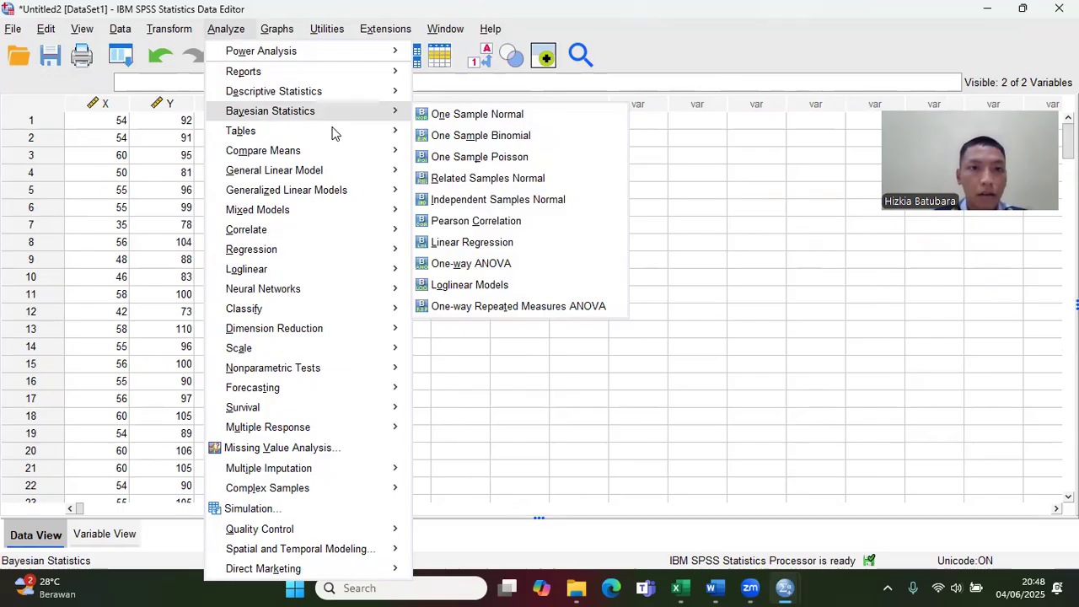
{"action": "mouse_move", "coordinate": [297, 255]}
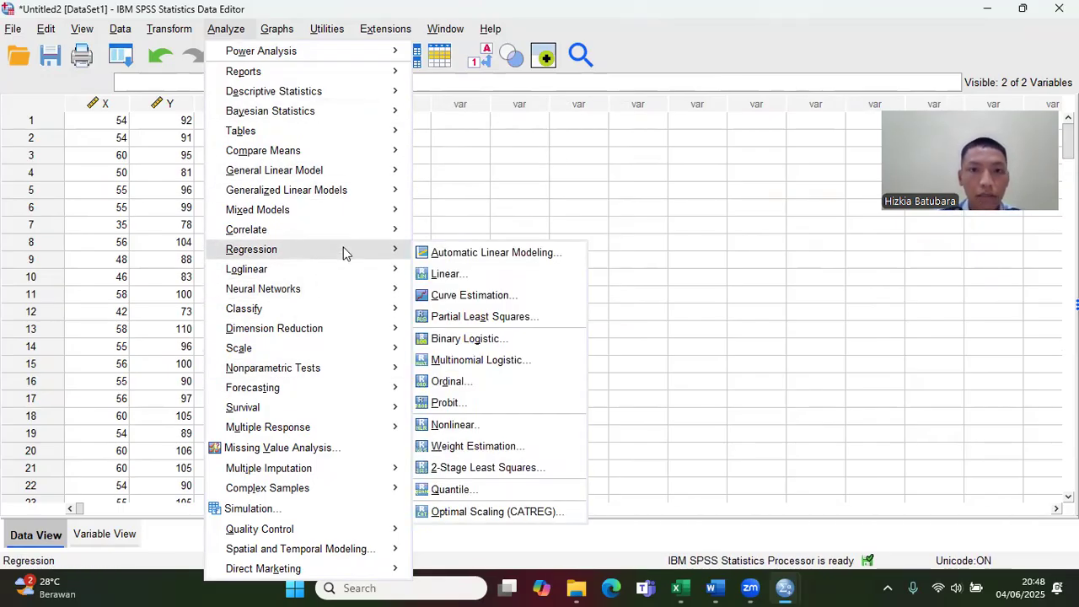
{"action": "left_click", "coordinate": [471, 277]}
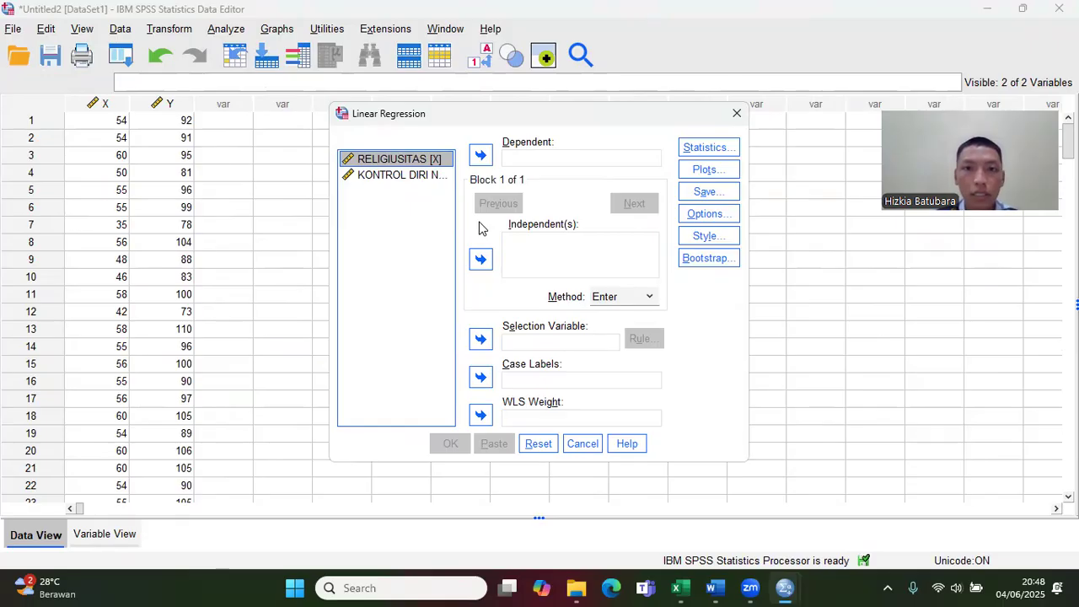
{"action": "left_click", "coordinate": [481, 260]}
{"action": "left_click", "coordinate": [428, 177]}
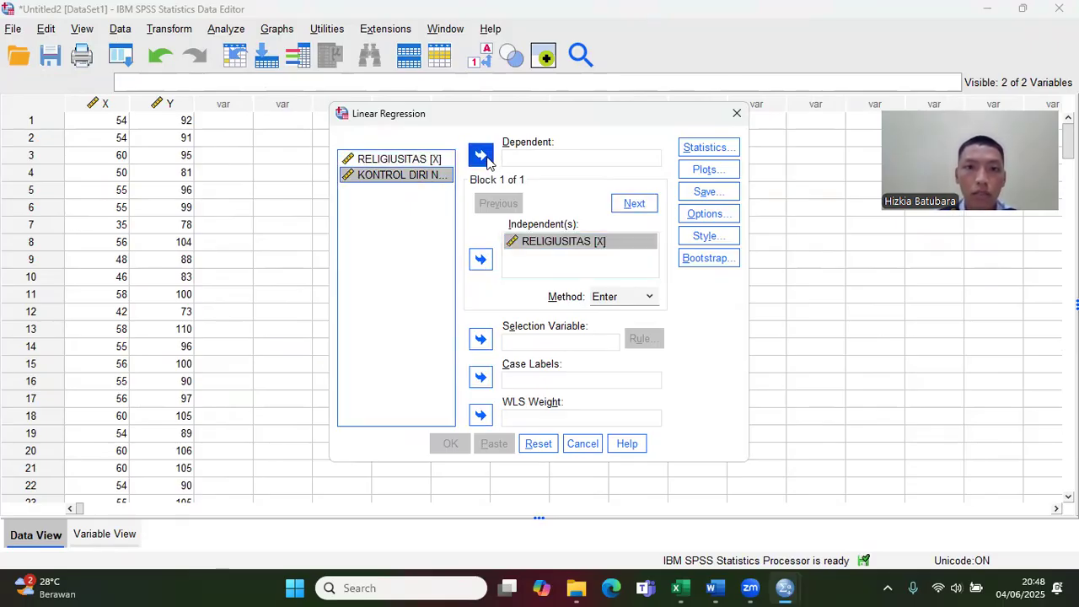
{"action": "left_click", "coordinate": [480, 156]}
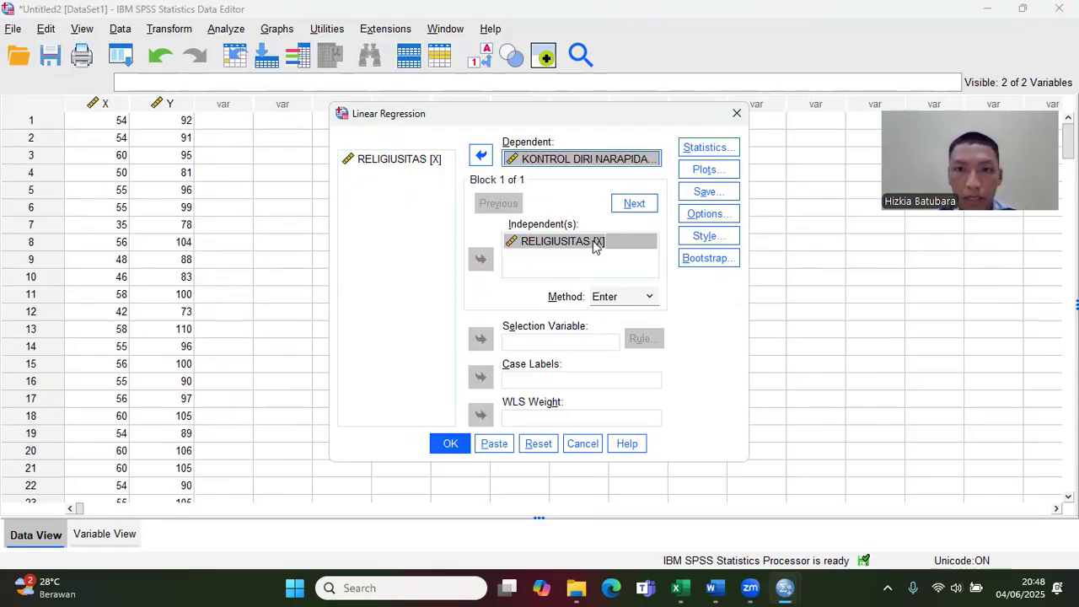
Step: Choose to save the unstandardized residuals as a new variable and run the linear regression
{"action": "left_click", "coordinate": [710, 194]}
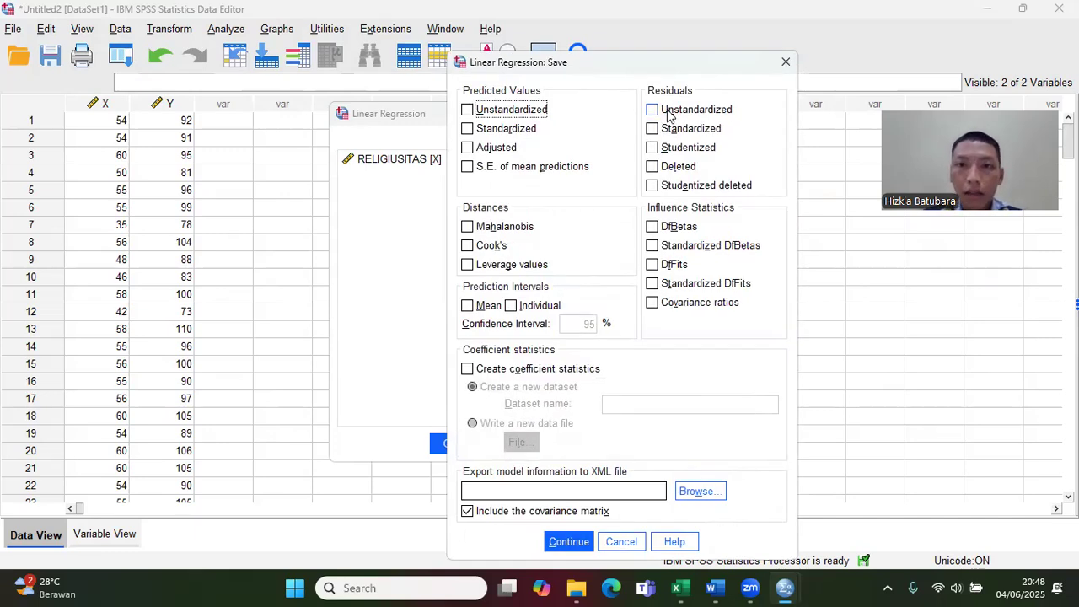
{"action": "left_click", "coordinate": [653, 111]}
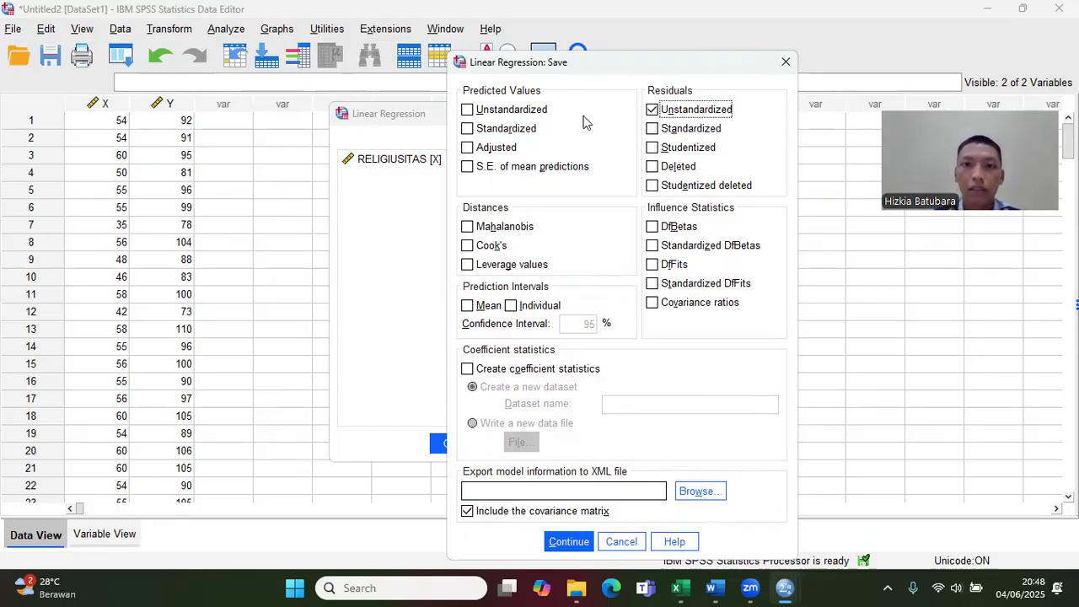
{"action": "left_click", "coordinate": [578, 542]}
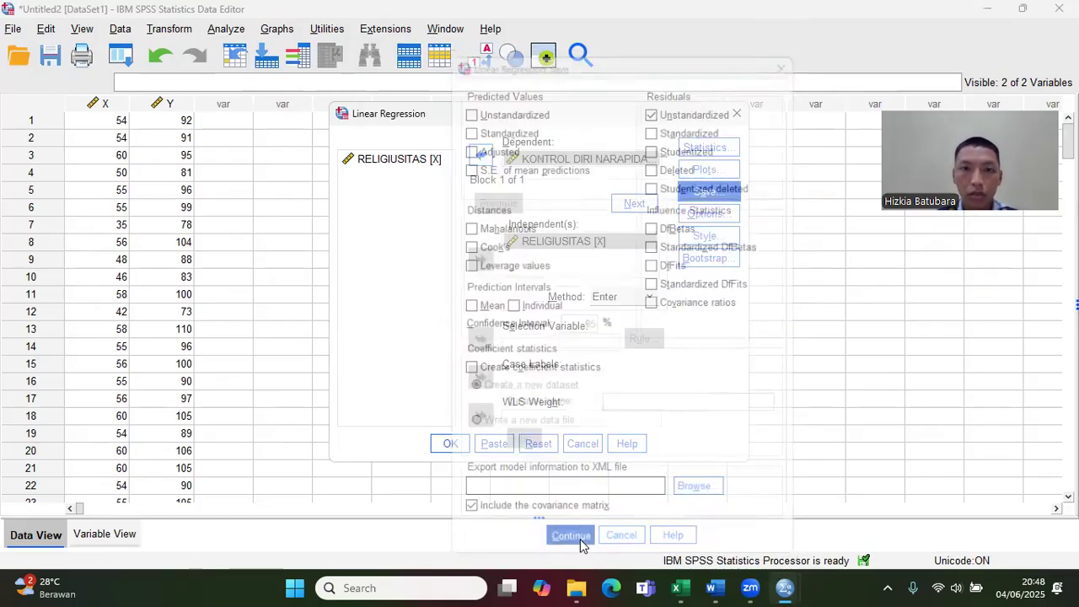
{"action": "left_click", "coordinate": [450, 444]}
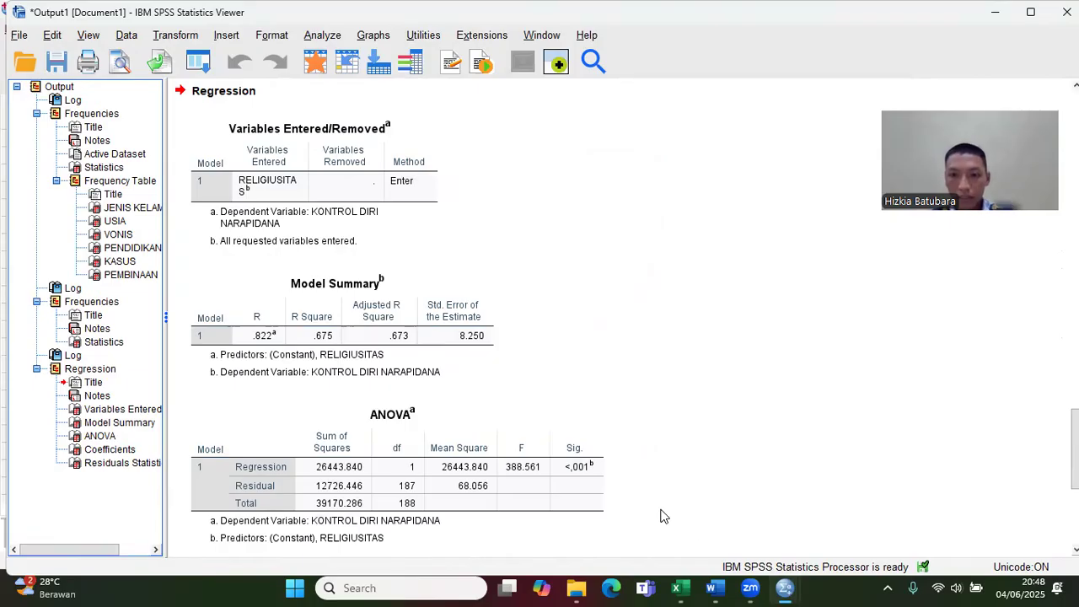
Step: Check the residual values saved in the Untitled2 dataset and return to the regression output in Output1
{"action": "mouse_move", "coordinate": [784, 588]}
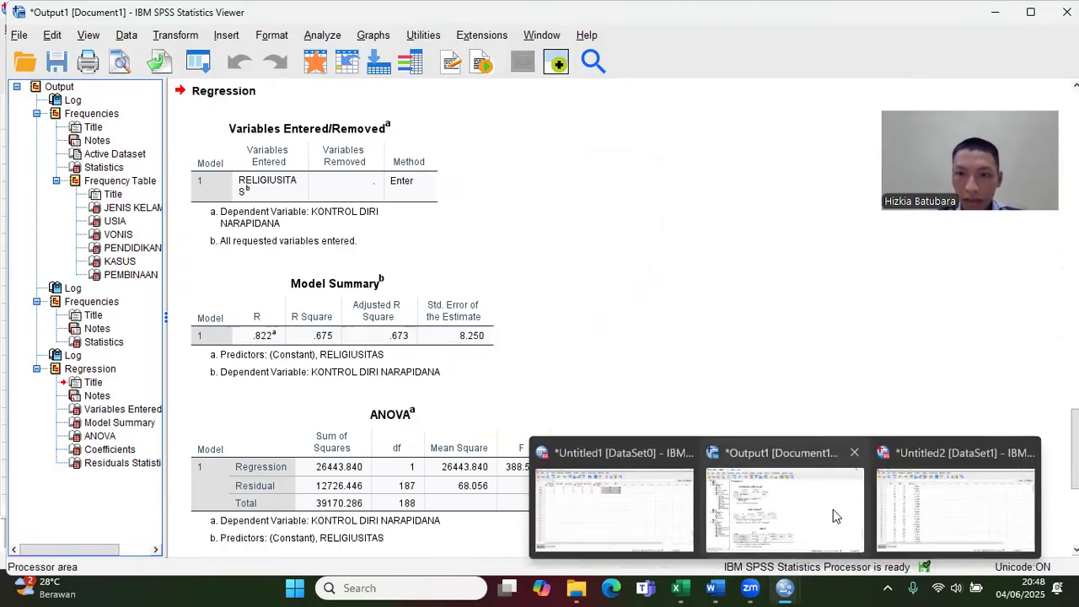
{"action": "left_click", "coordinate": [900, 516]}
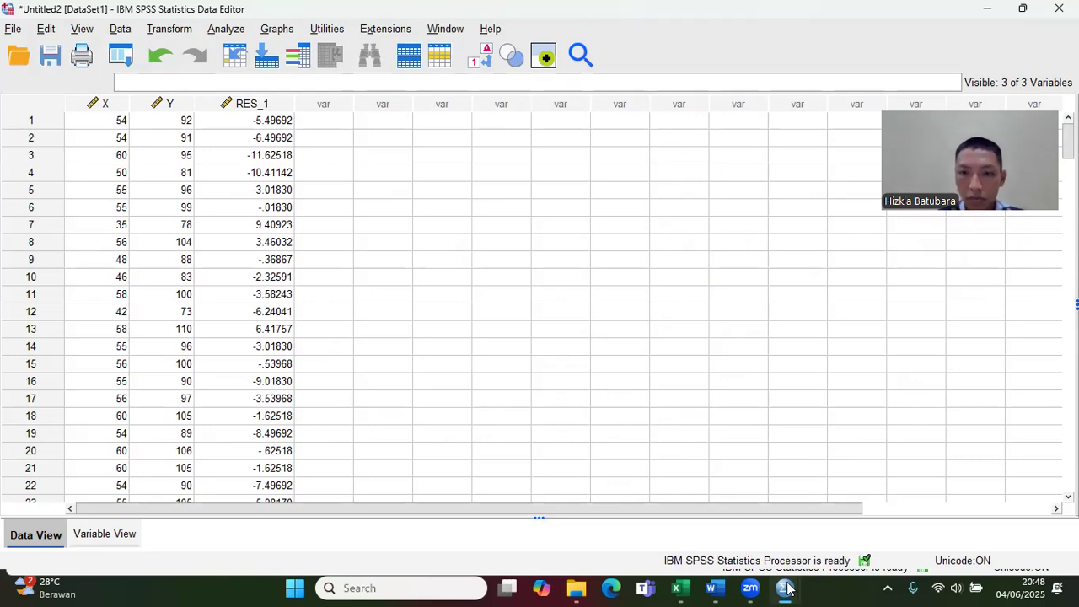
{"action": "mouse_move", "coordinate": [785, 588]}
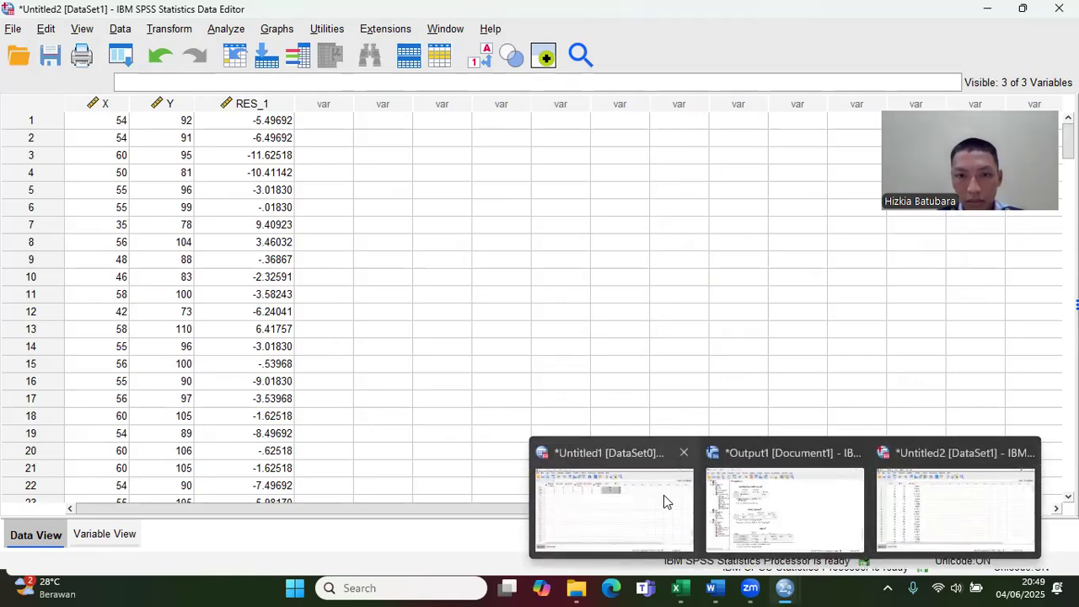
{"action": "left_click", "coordinate": [783, 507]}
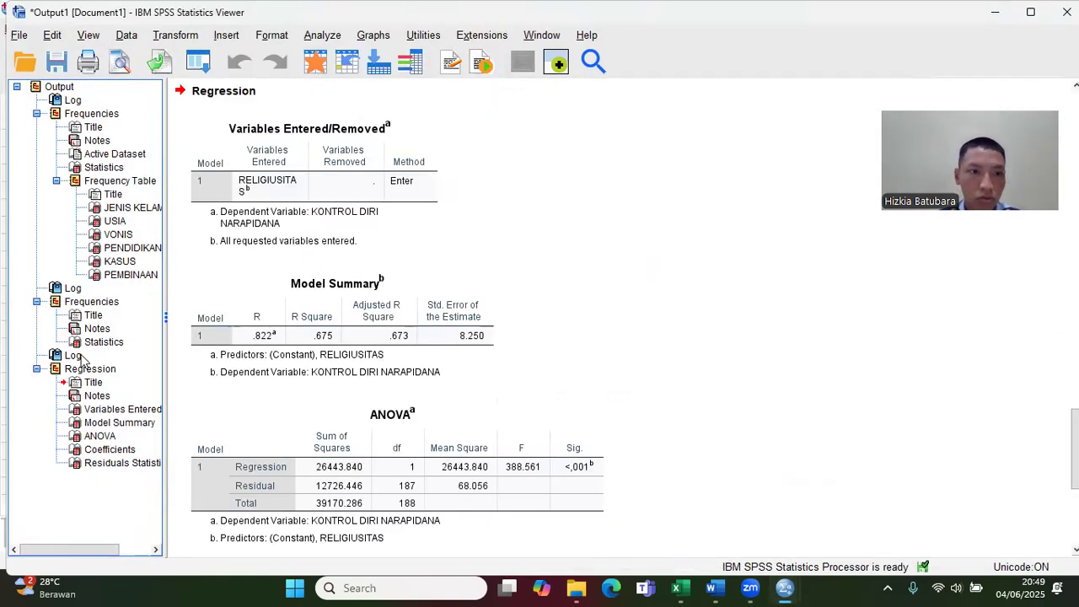
Step: Copy the complete Regression output block from Output1 and switch to the Word document Dokumen4
{"action": "left_click", "coordinate": [61, 372]}
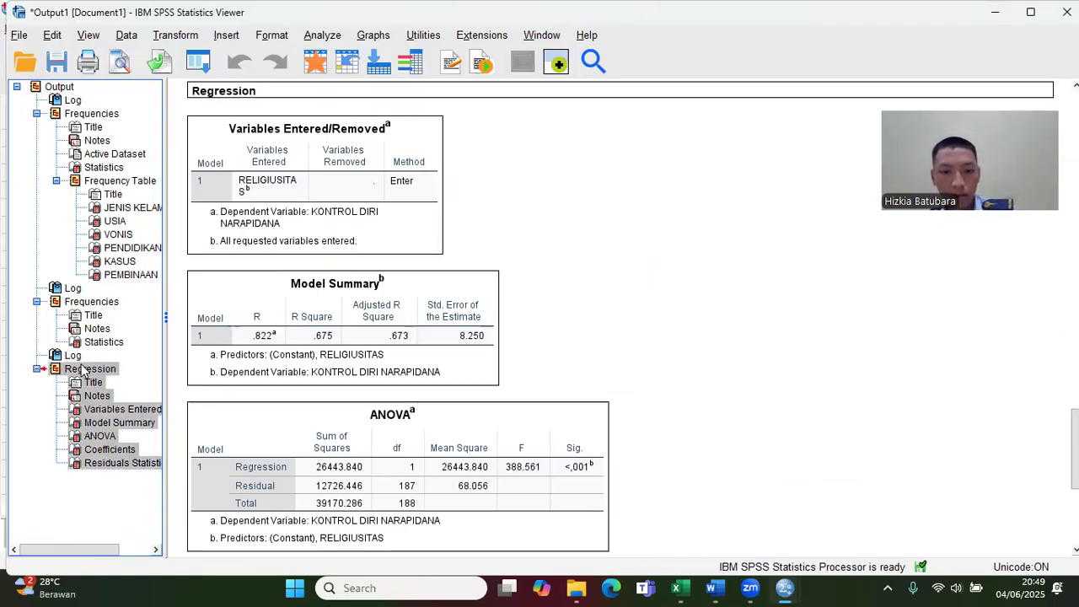
{"action": "left_click", "coordinate": [716, 588]}
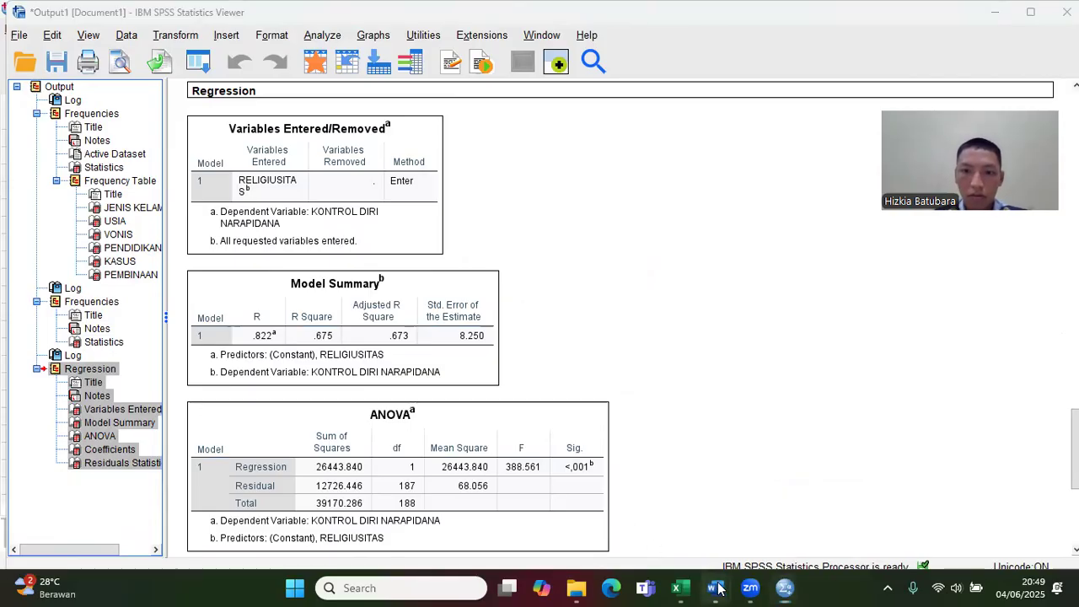
{"action": "left_click", "coordinate": [763, 506]}
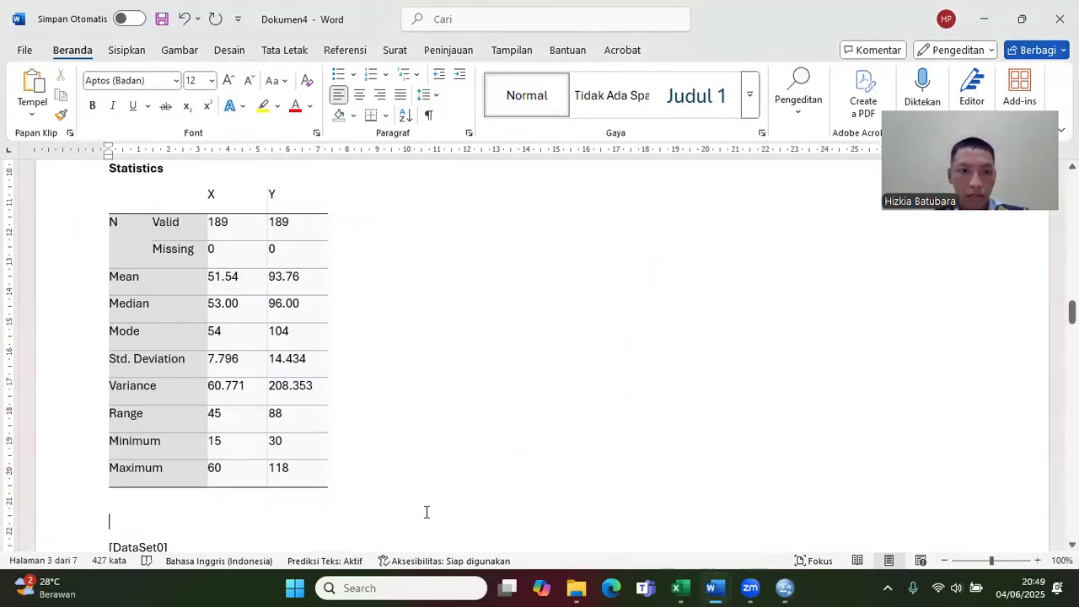
Step: Try placing the regression output below the X and Y Statistics table in Word, and undo that paste
{"action": "scroll", "coordinate": [361, 529], "scroll_direction": "down", "scroll_amount": 15}
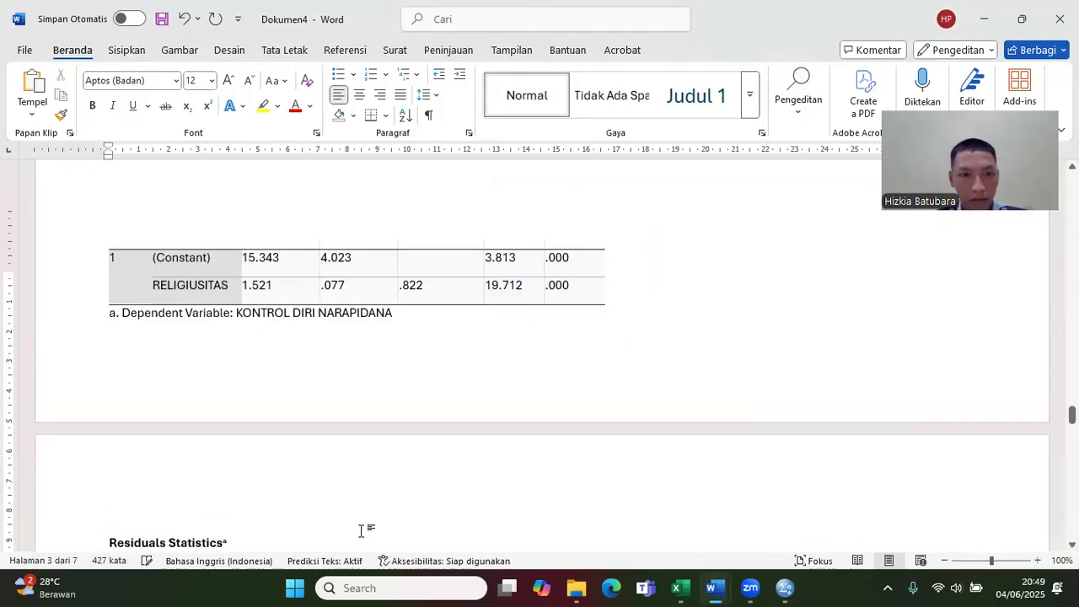
{"action": "scroll", "coordinate": [361, 529], "scroll_direction": "down", "scroll_amount": 5}
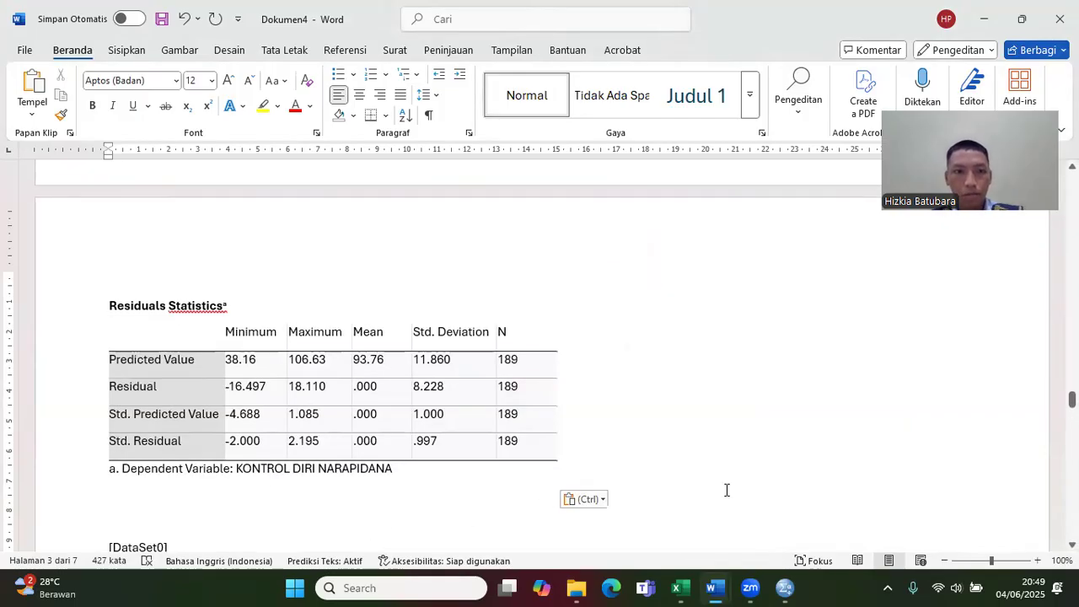
{"action": "left_click_drag", "start_coordinate": [1073, 399], "coordinate": [1012, 260]}
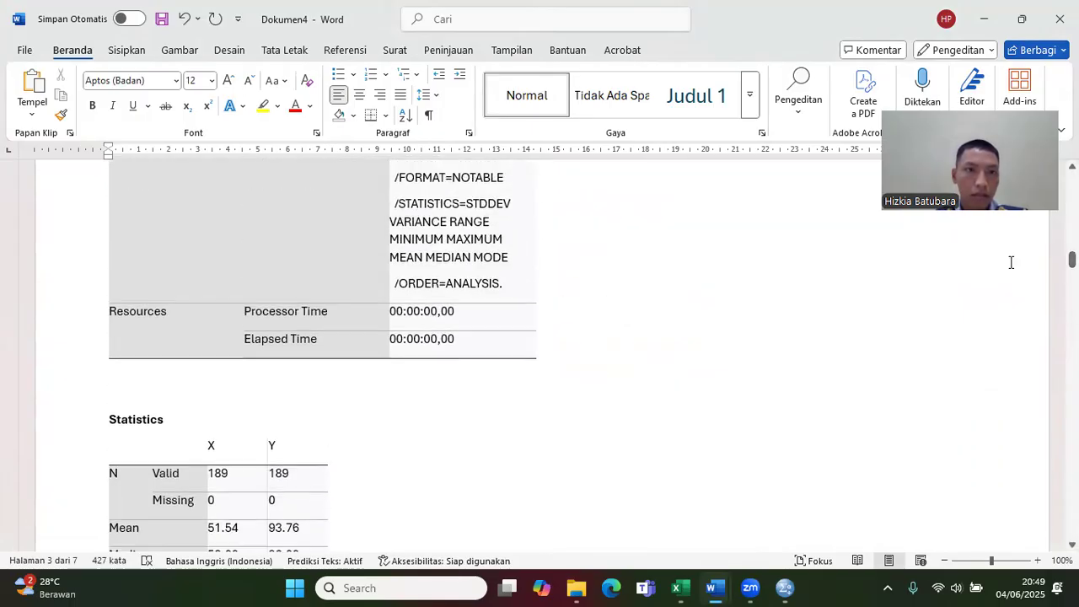
{"action": "left_click", "coordinate": [185, 25]}
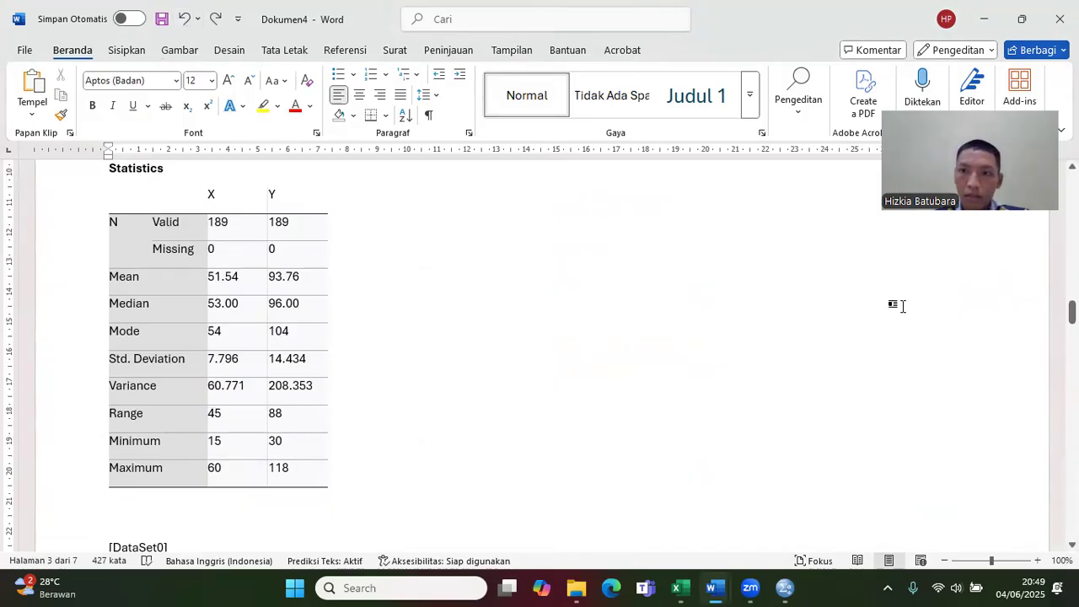
Step: Paste the copied regression output at the end of the Word document, below the last frequency table
{"action": "scroll", "coordinate": [540, 354], "scroll_direction": "down", "scroll_amount": 15}
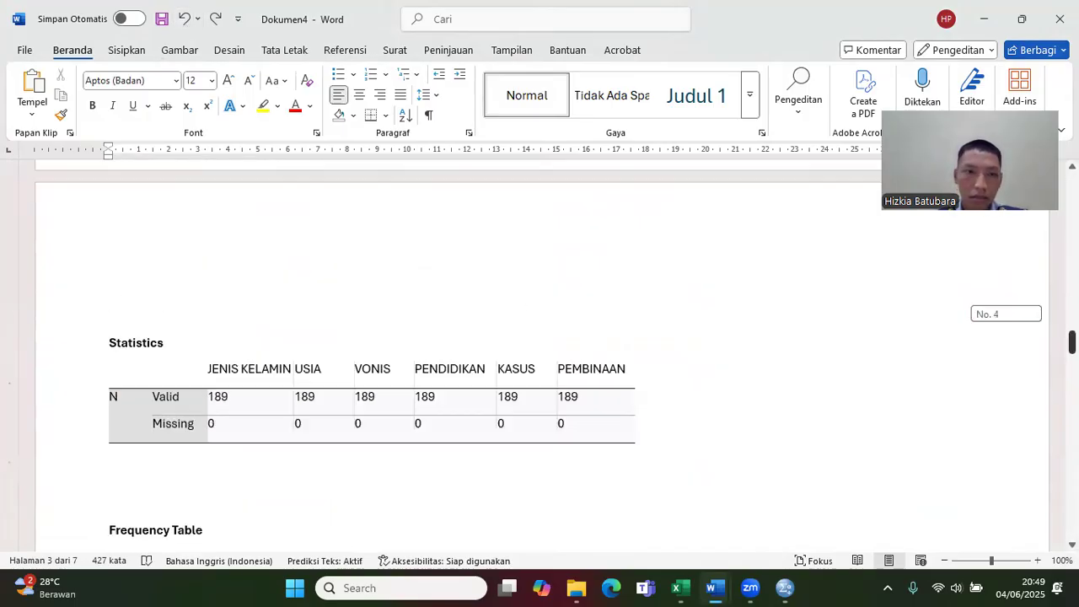
{"action": "left_click_drag", "start_coordinate": [1072, 388], "coordinate": [1050, 231]}
{"action": "scroll", "coordinate": [1046, 231], "scroll_direction": "down", "scroll_amount": 6}
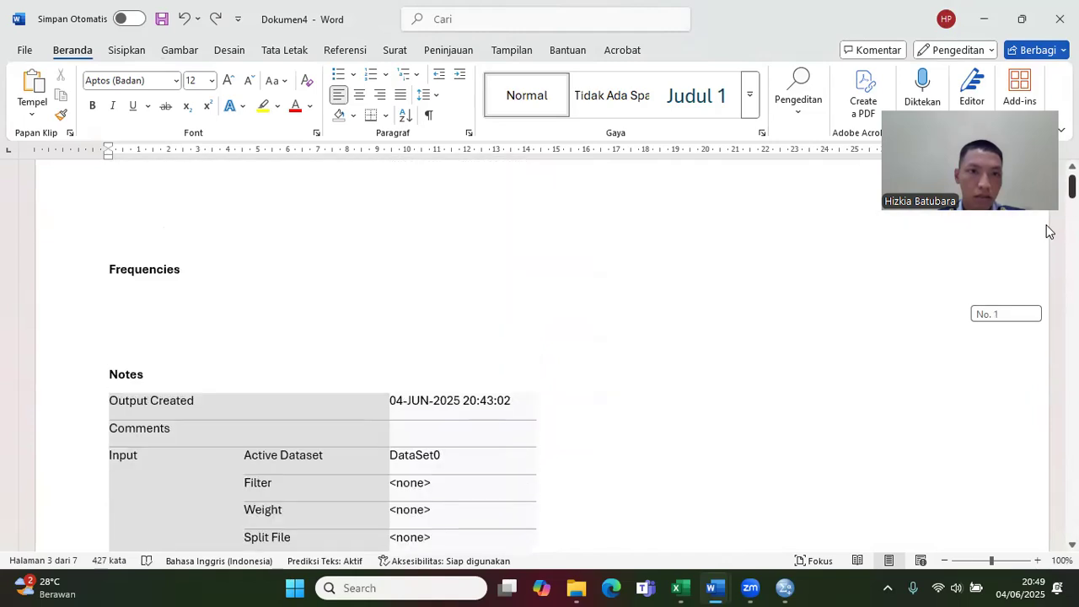
{"action": "scroll", "coordinate": [1047, 236], "scroll_direction": "up", "scroll_amount": 5}
{"action": "scroll", "coordinate": [1049, 278], "scroll_direction": "down", "scroll_amount": 8}
{"action": "scroll", "coordinate": [1050, 292], "scroll_direction": "down", "scroll_amount": 10}
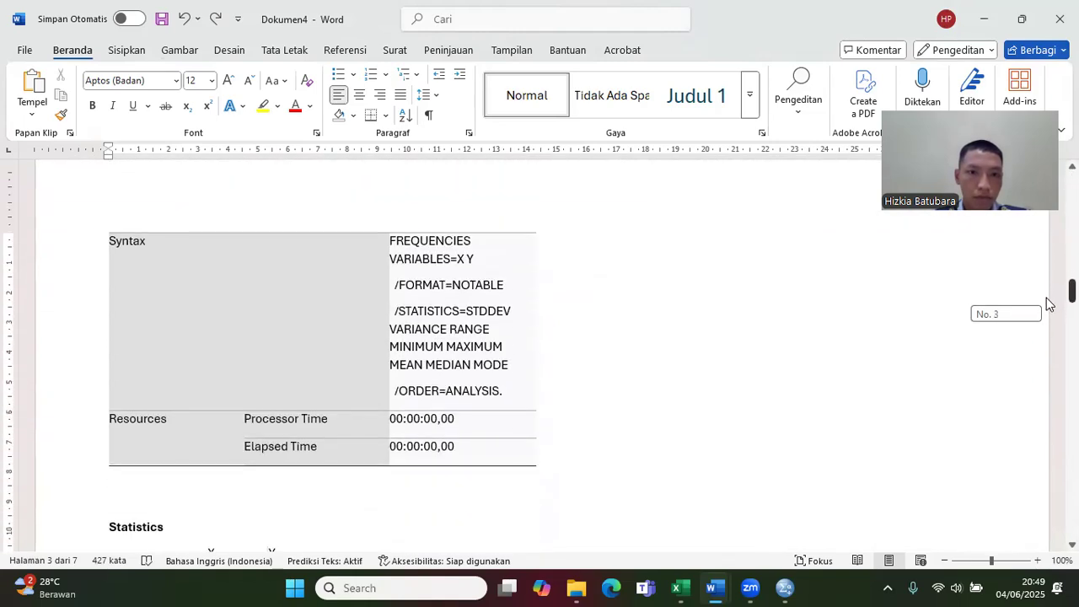
{"action": "scroll", "coordinate": [1050, 311], "scroll_direction": "up", "scroll_amount": 1}
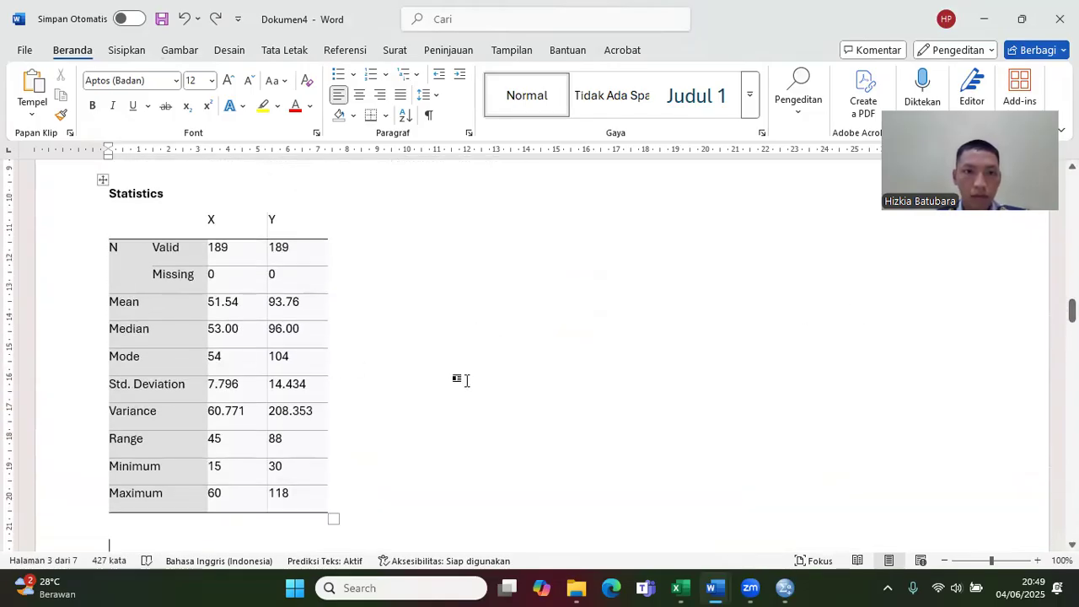
{"action": "scroll", "coordinate": [539, 354], "scroll_direction": "down", "scroll_amount": 20}
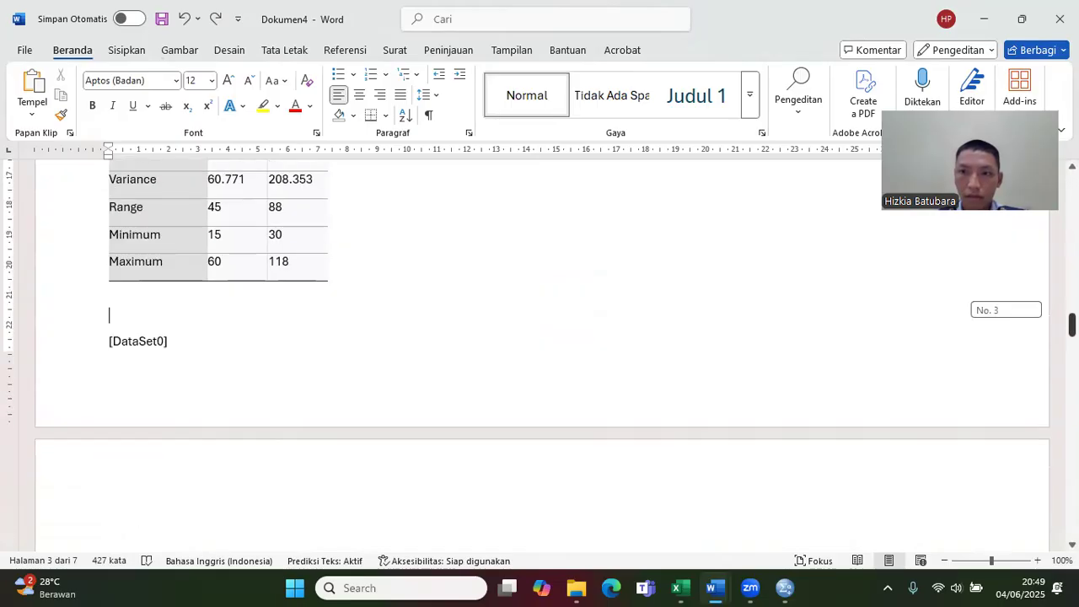
{"action": "scroll", "coordinate": [539, 355], "scroll_direction": "down", "scroll_amount": 5}
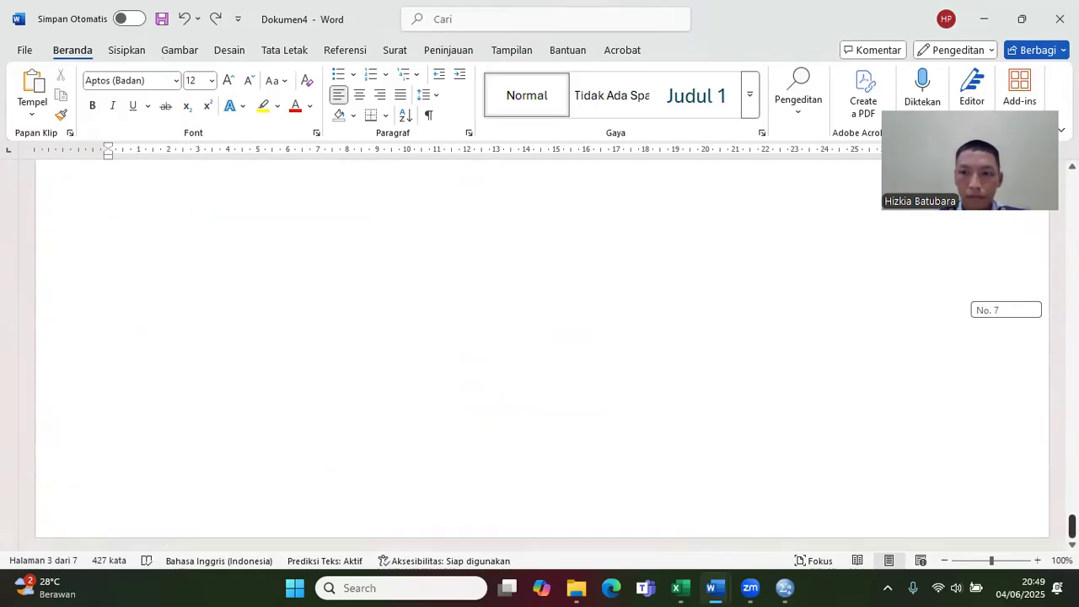
{"action": "scroll", "coordinate": [534, 515], "scroll_direction": "up", "scroll_amount": 3}
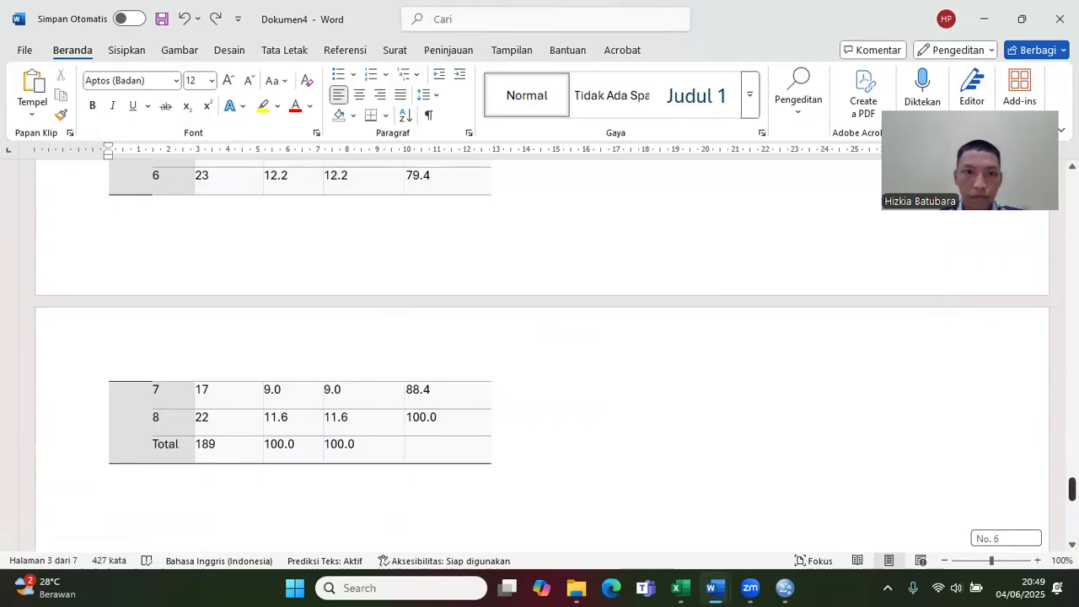
{"action": "left_click", "coordinate": [105, 531]}
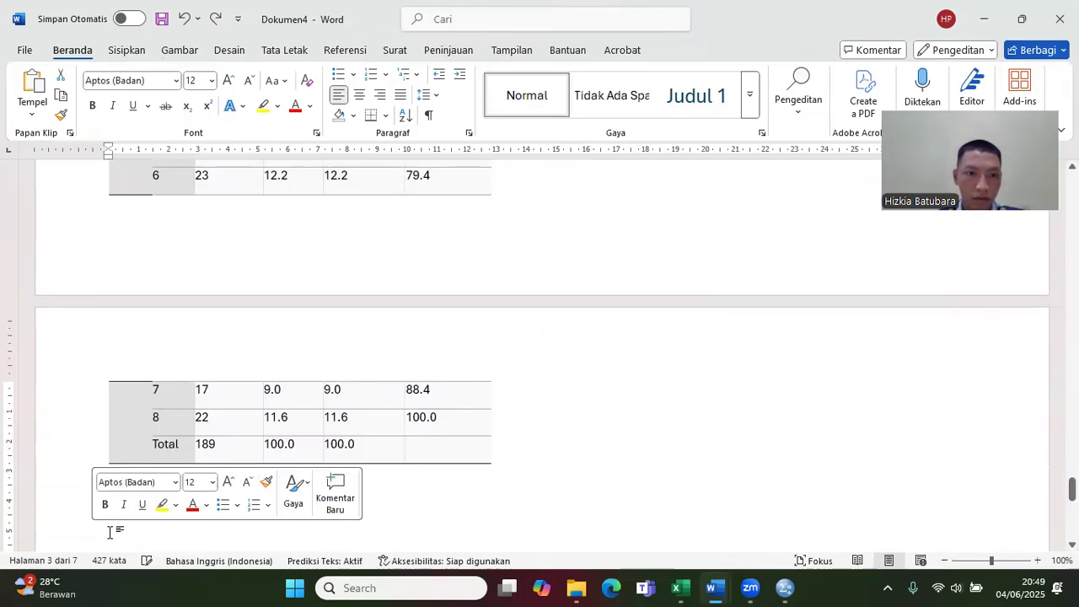
{"action": "type", "text": "Residuals Statisticsa \tMinimum\tMaximum\tMean\tStd. Deviation\tN Predicted Value\t38.16\t106.63\t93.76\t11.860\t189 Residual\t-16.497\t18.110\t.000\t8.228\t189 Std. Predicted Value\t-4.688\t1.085\t.000\t1.000\t189 Std. Residual\t-2.000\t2.195\t.000\t.997\t189 a. Dependent Variable: KONTROL DIRI NARAPIDANA"}
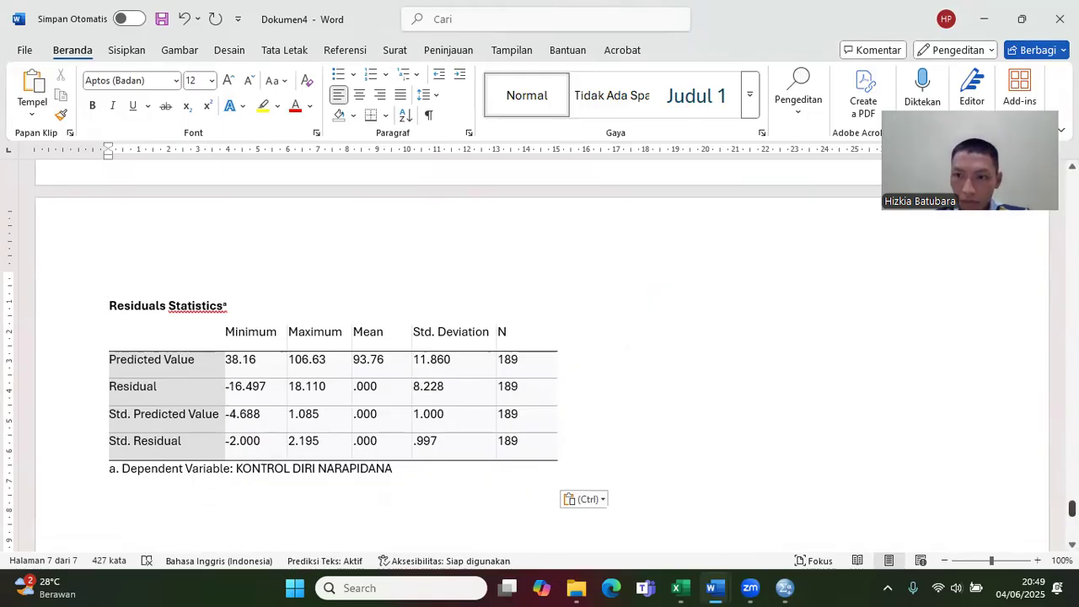
Step: Review the pasted regression tables in Word and switch back to the Untitled2 dataset in SPSS
{"action": "scroll", "coordinate": [540, 354], "scroll_direction": "up", "scroll_amount": 10}
{"action": "scroll", "coordinate": [540, 354], "scroll_direction": "down", "scroll_amount": 5}
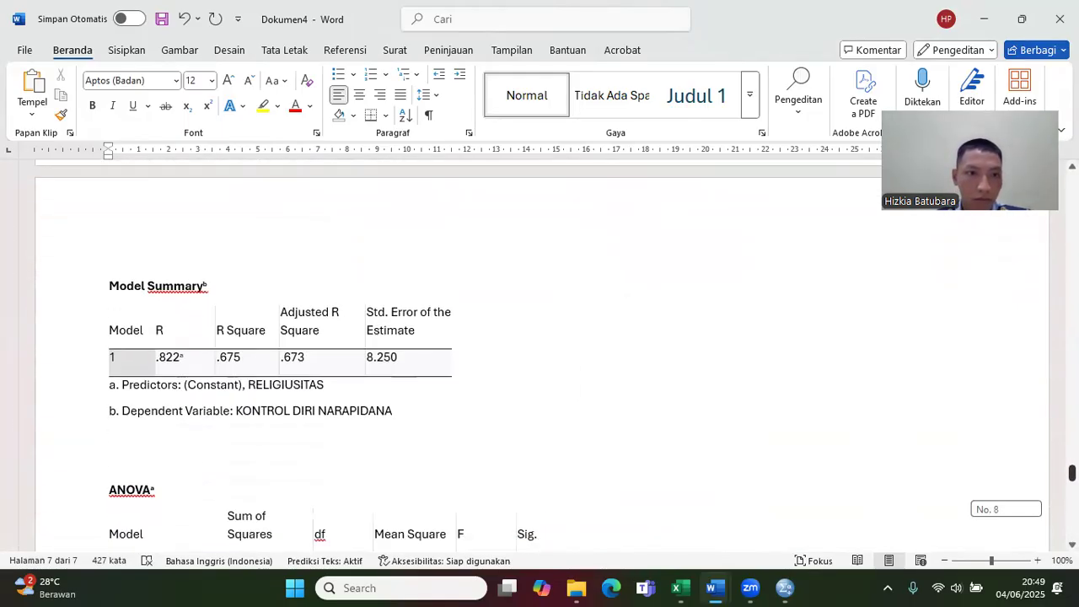
{"action": "scroll", "coordinate": [540, 354], "scroll_direction": "down", "scroll_amount": 8}
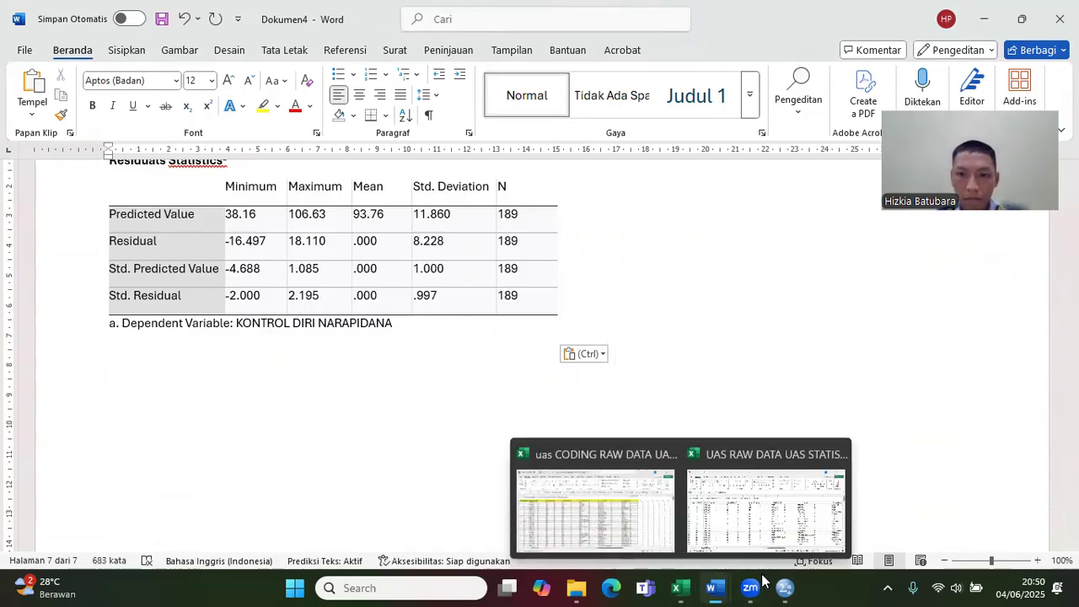
{"action": "mouse_move", "coordinate": [784, 588]}
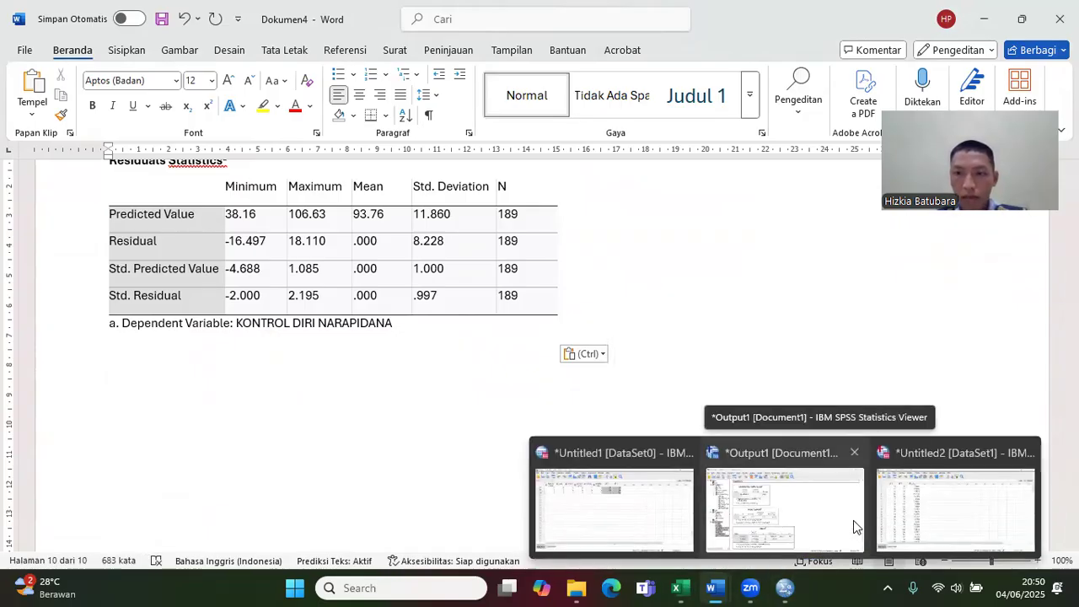
{"action": "left_click", "coordinate": [931, 515]}
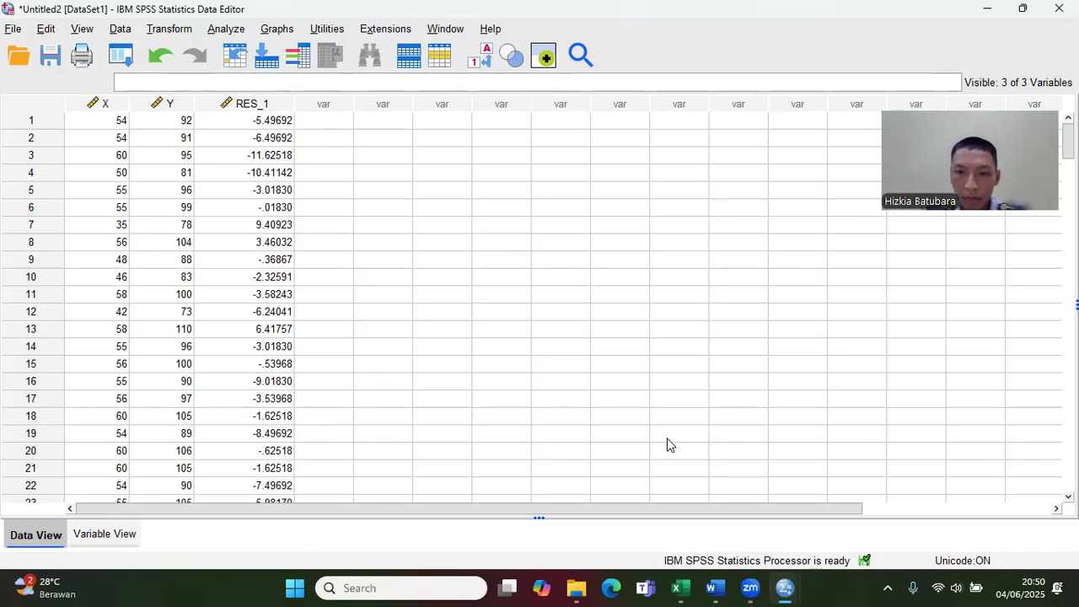
Step: Look through the uas DATA INTERPERTASI Word document to find which test follows the regression, down to the One-Sample Kolmogorov-Smirnov Test table
{"action": "mouse_move", "coordinate": [714, 588]}
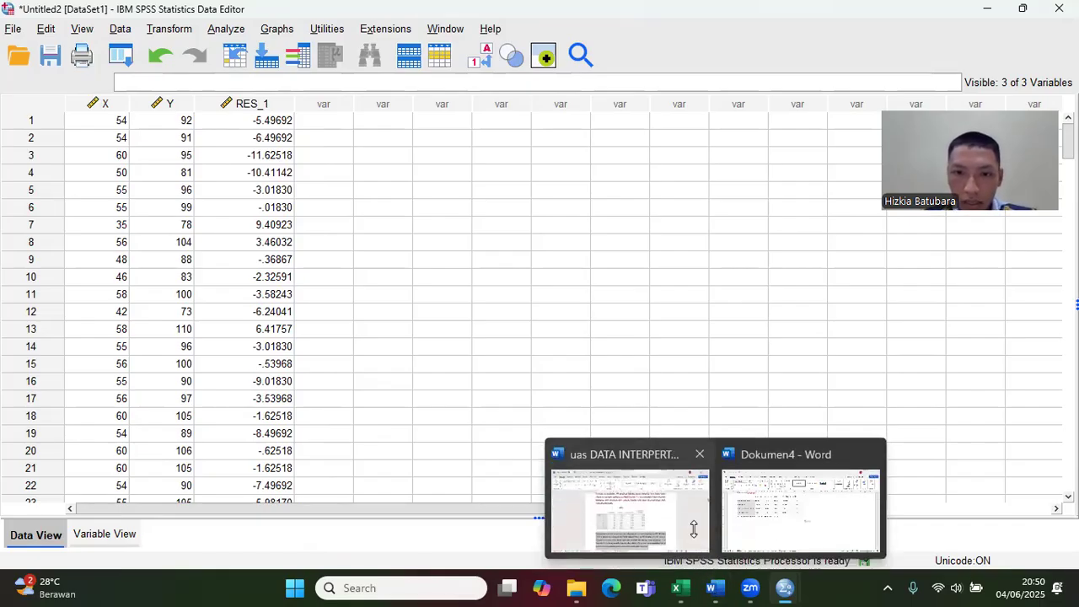
{"action": "left_click", "coordinate": [692, 528]}
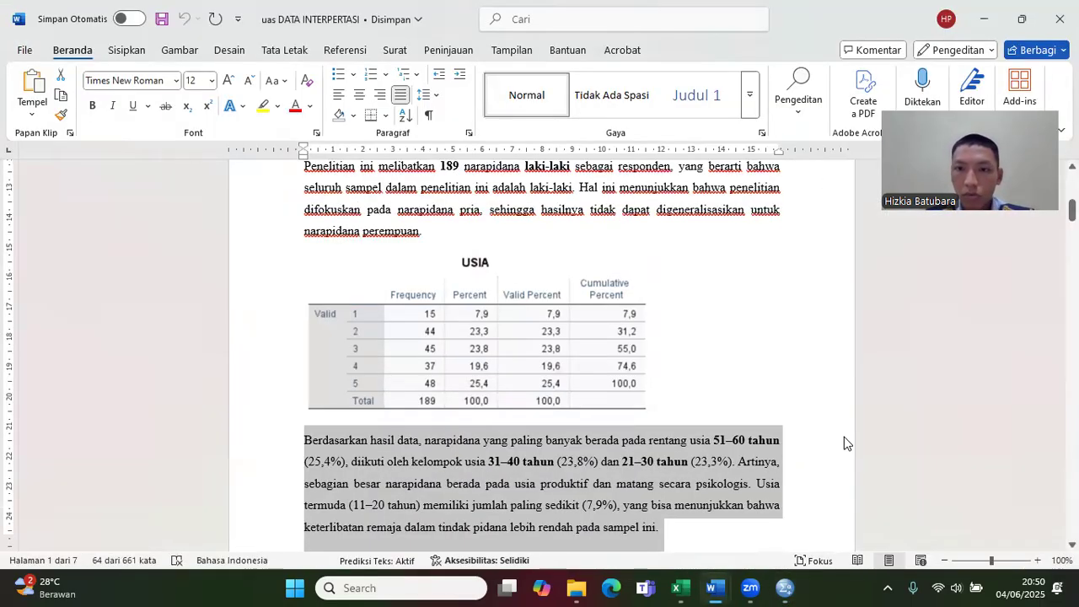
{"action": "scroll", "coordinate": [542, 354], "scroll_direction": "down", "scroll_amount": 20}
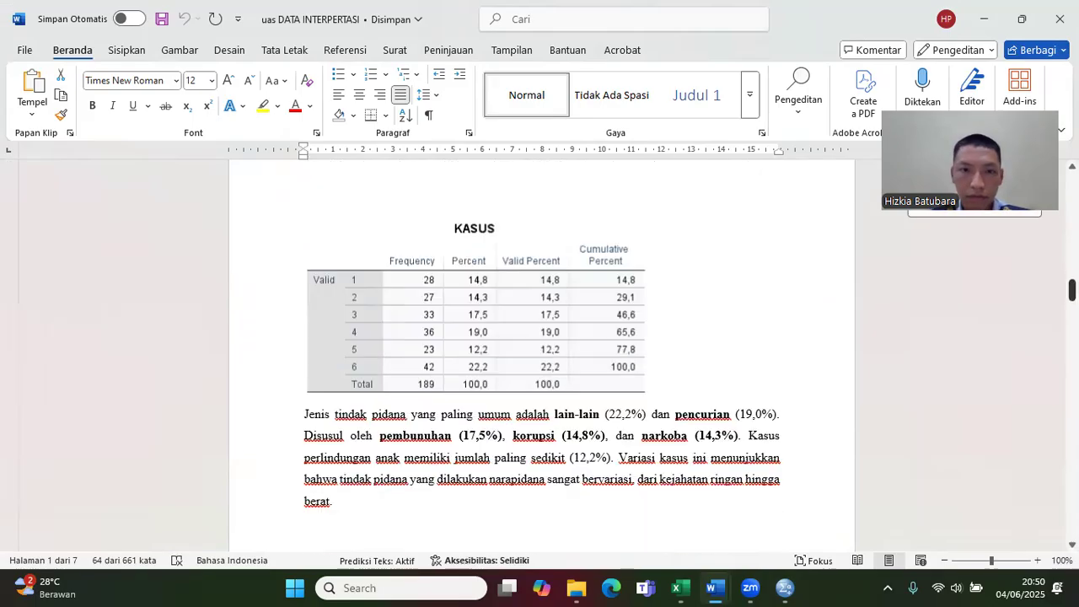
{"action": "scroll", "coordinate": [542, 354], "scroll_direction": "down", "scroll_amount": 15}
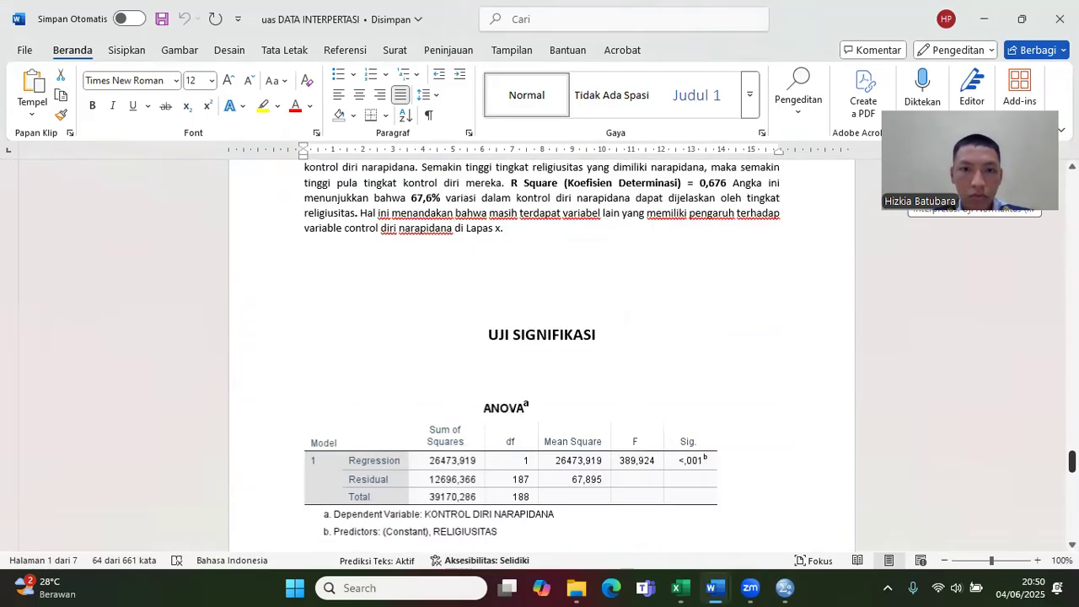
{"action": "scroll", "coordinate": [543, 354], "scroll_direction": "up", "scroll_amount": 15}
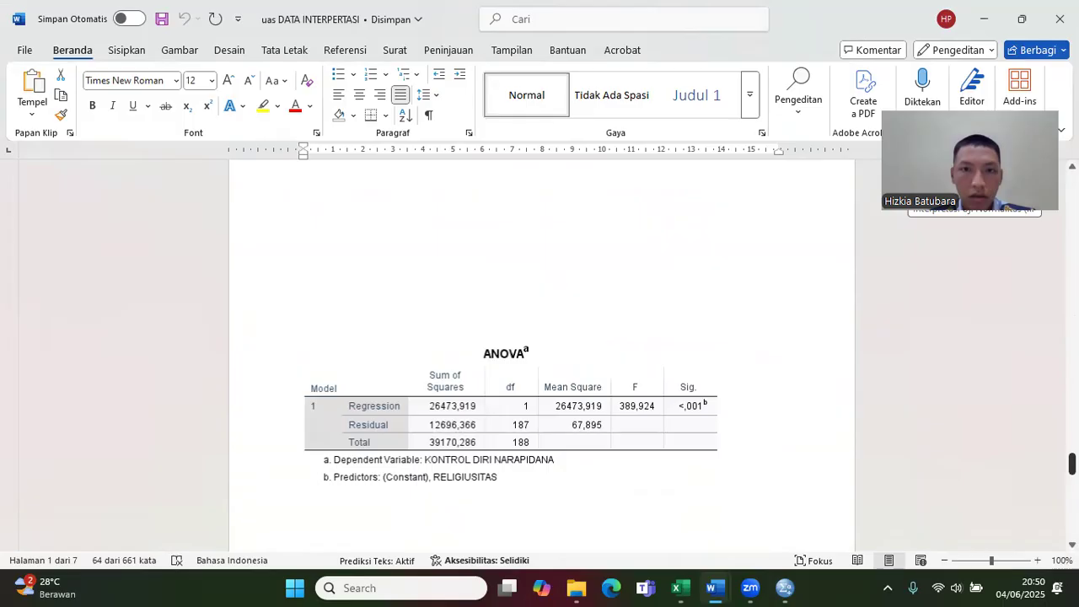
{"action": "scroll", "coordinate": [542, 354], "scroll_direction": "up", "scroll_amount": 4}
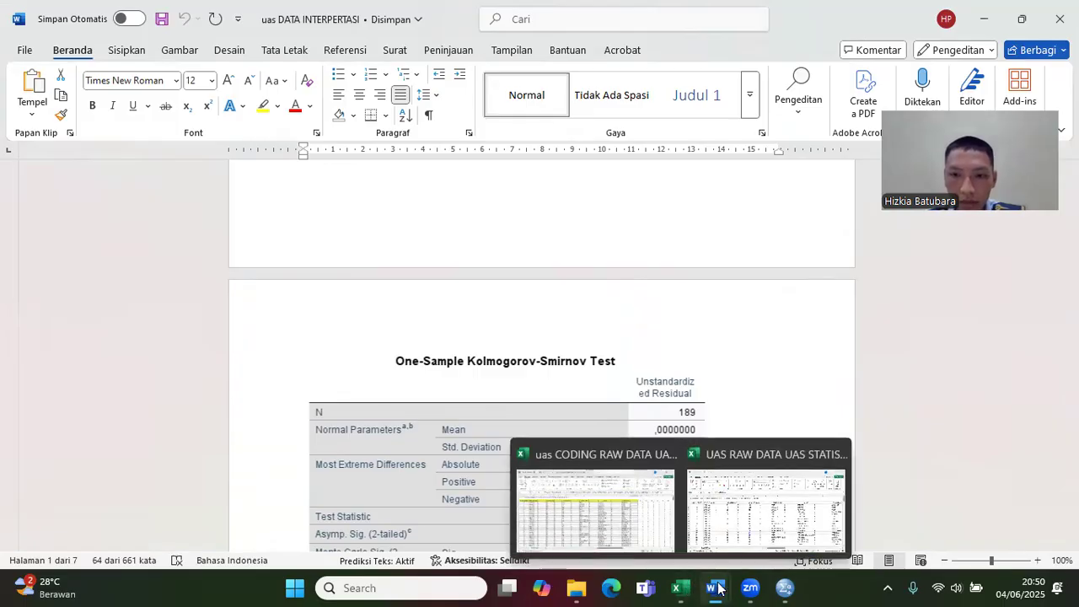
Step: Run a legacy nonparametric 1-Sample K-S test against the normal distribution on Unstandardized Residual [RES_1] in the SPSS dataset Untitled2
{"action": "mouse_move", "coordinate": [785, 588]}
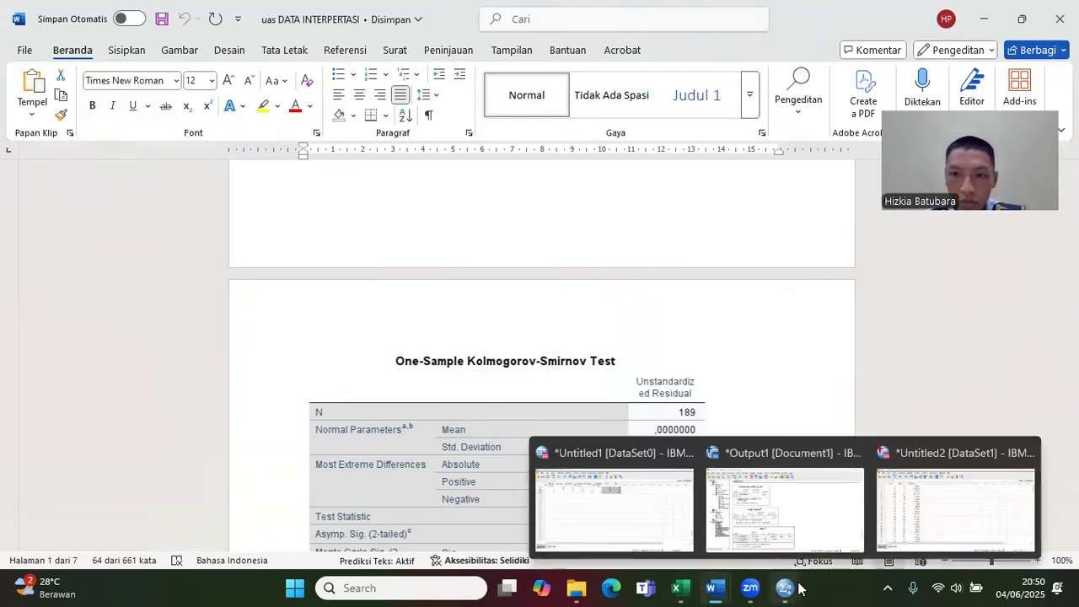
{"action": "left_click", "coordinate": [916, 473]}
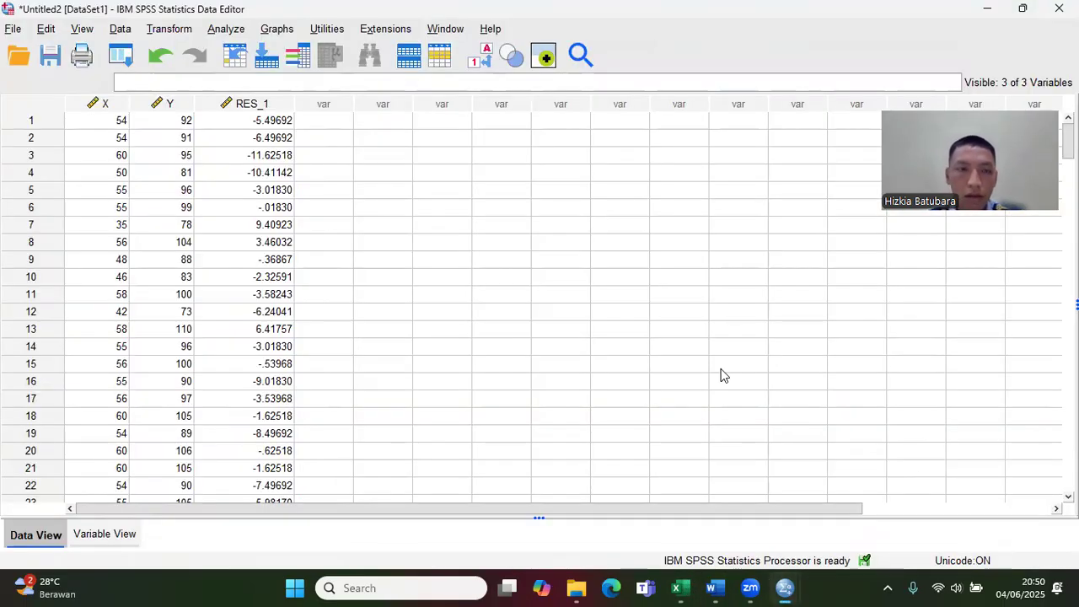
{"action": "left_click", "coordinate": [218, 32]}
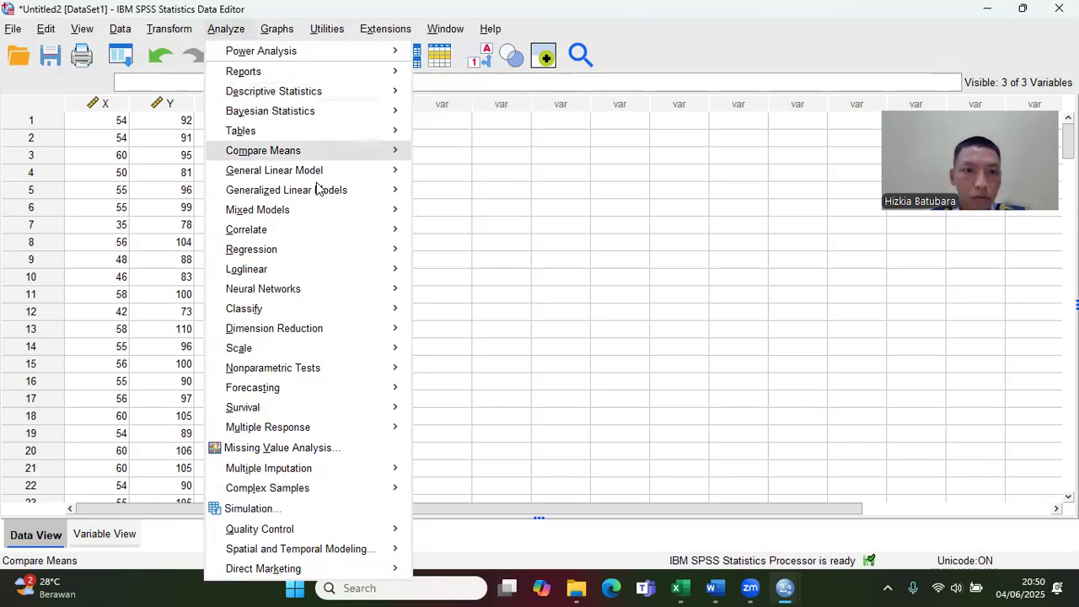
{"action": "mouse_move", "coordinate": [332, 368]}
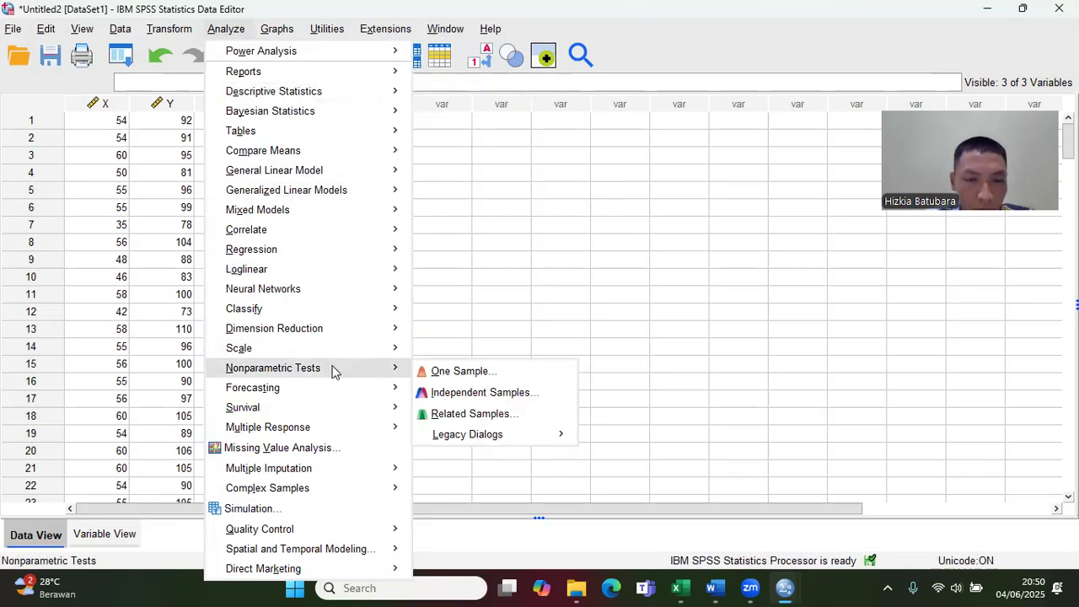
{"action": "mouse_move", "coordinate": [503, 439]}
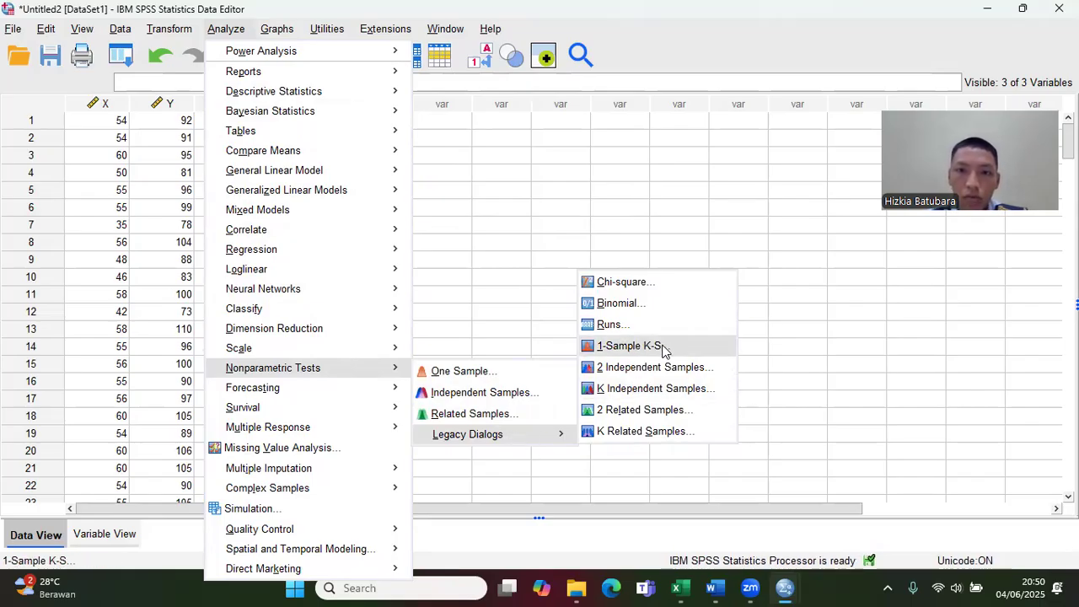
{"action": "left_click", "coordinate": [671, 351]}
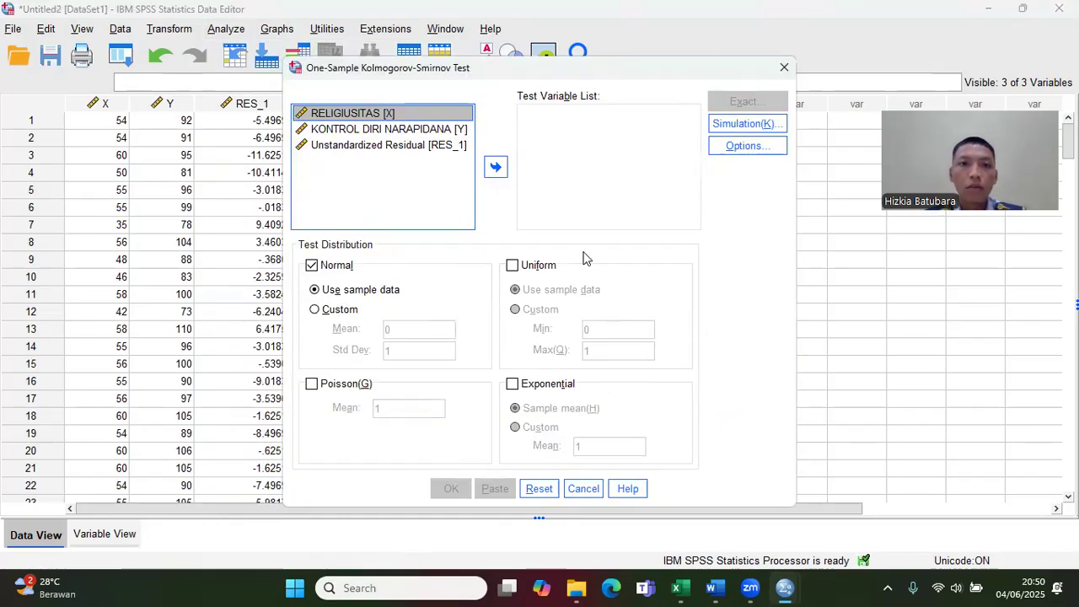
{"action": "left_click", "coordinate": [438, 147]}
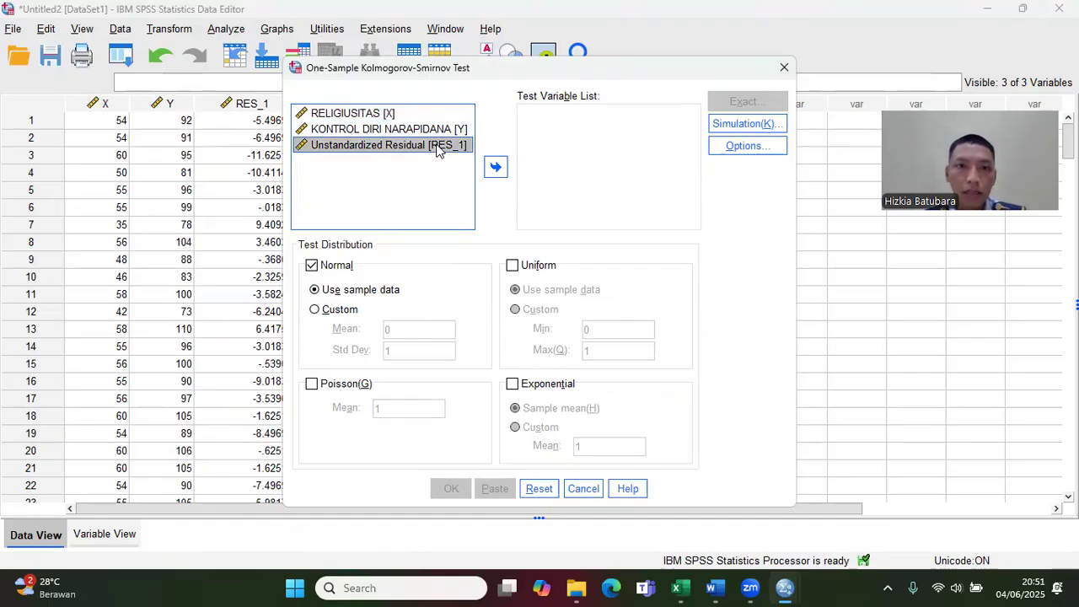
{"action": "left_click", "coordinate": [495, 168]}
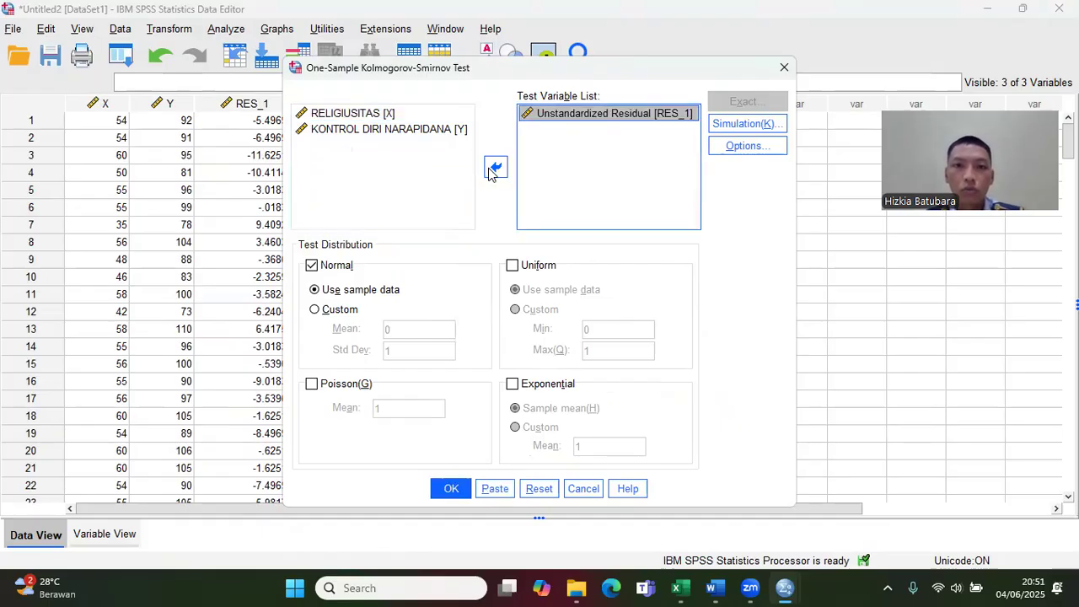
{"action": "left_click", "coordinate": [452, 489]}
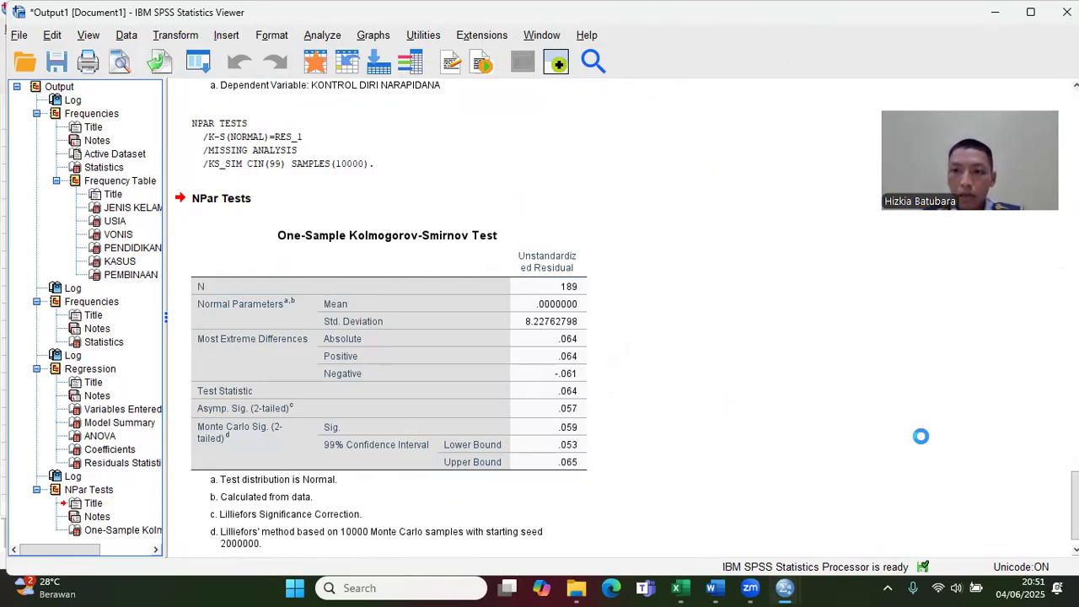
Step: Copy the complete NPar Tests output block and paste it below the Residuals Statistics table in the Word document Dokumen4
{"action": "scroll", "coordinate": [738, 468], "scroll_direction": "down", "scroll_amount": 1}
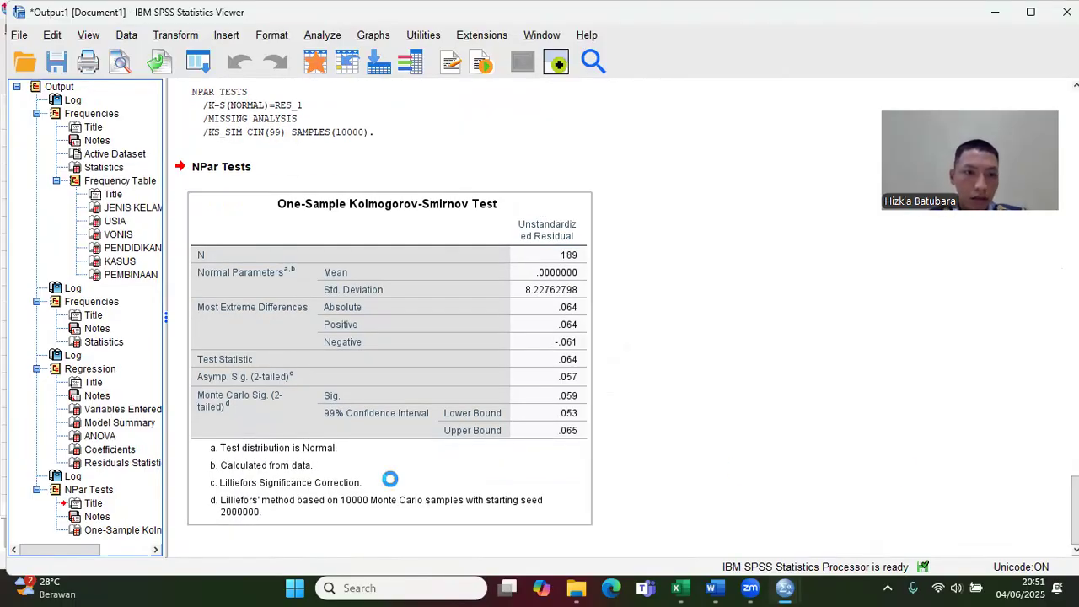
{"action": "left_click", "coordinate": [68, 490]}
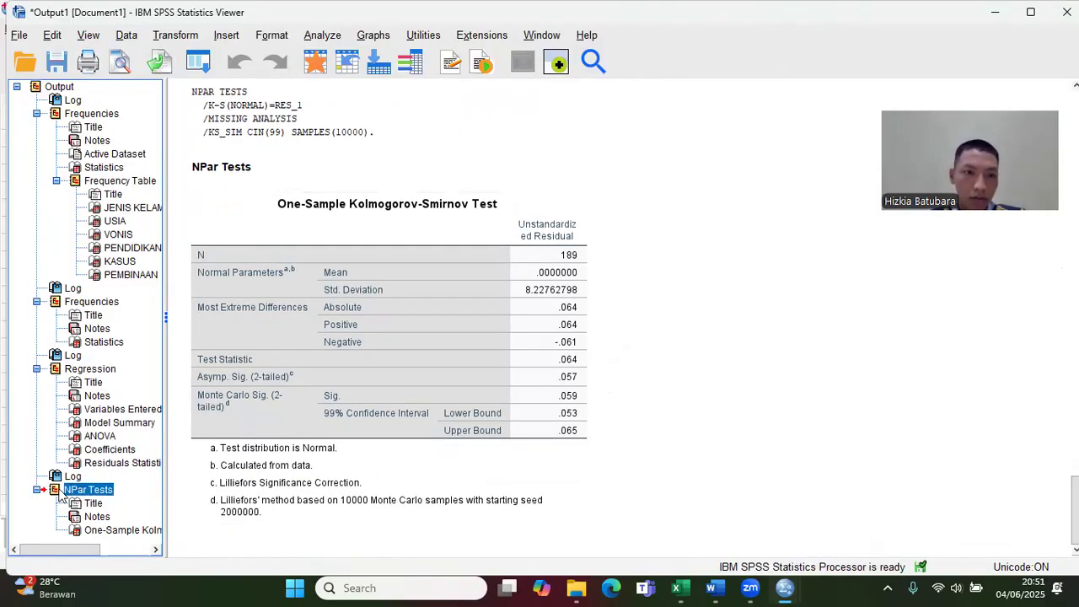
{"action": "left_click", "coordinate": [57, 490]}
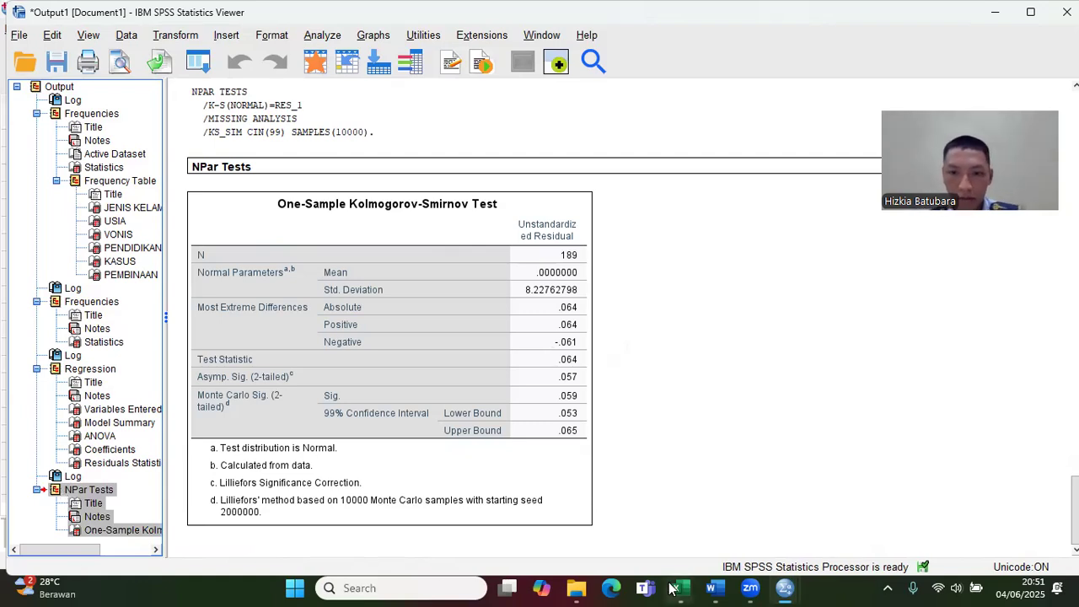
{"action": "mouse_move", "coordinate": [712, 588]}
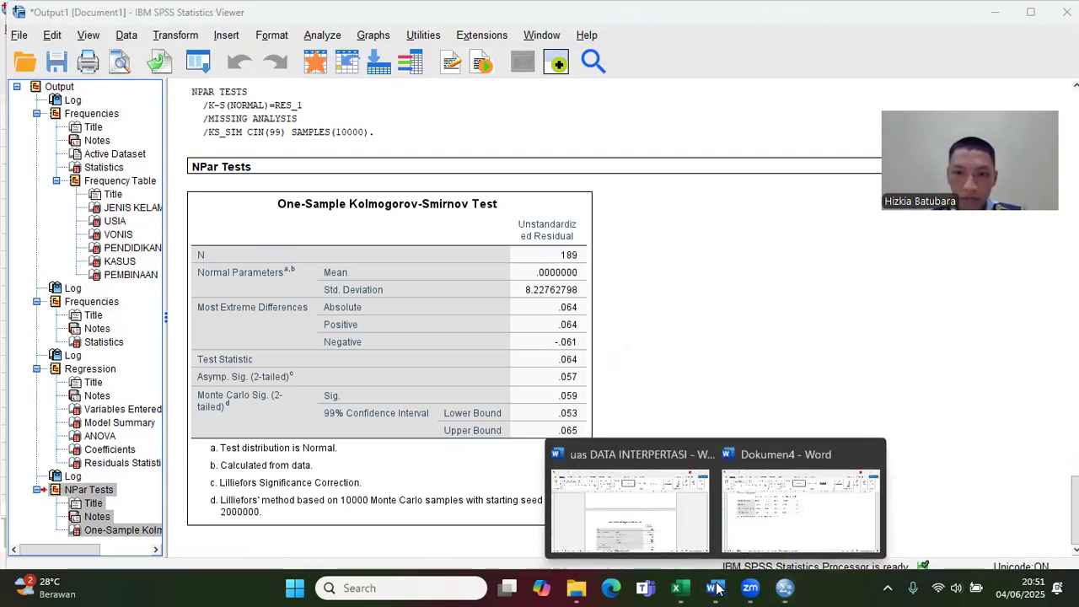
{"action": "left_click", "coordinate": [806, 496]}
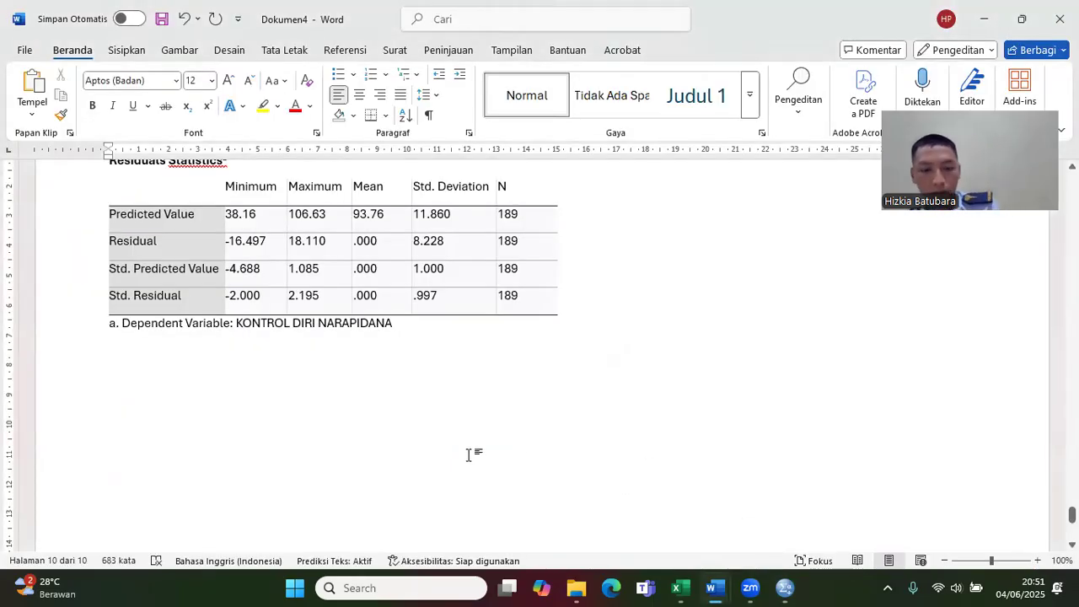
{"action": "key", "text": "ctrl+v"}
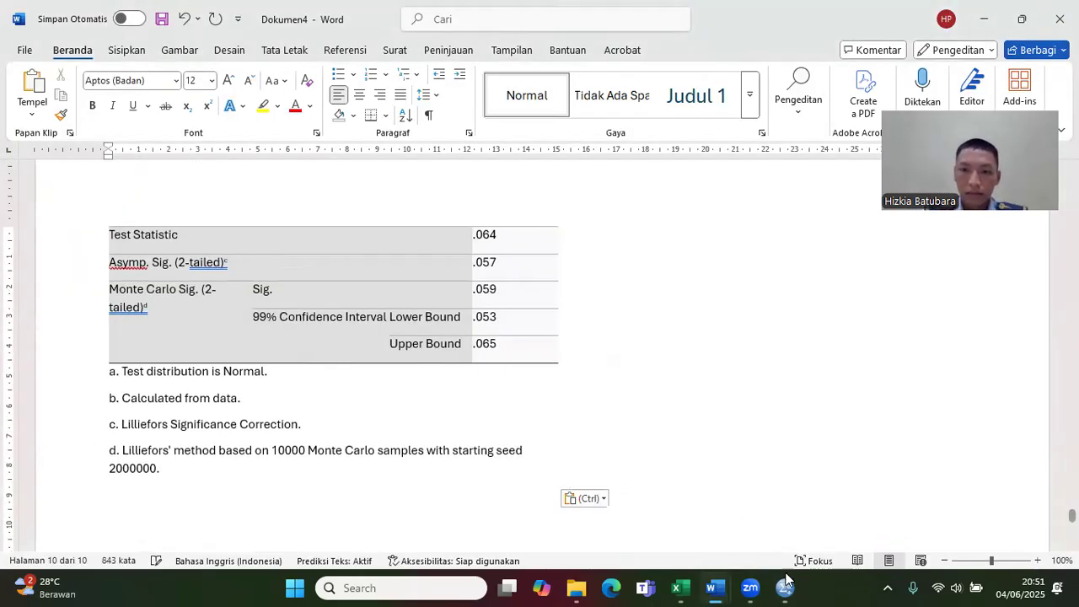
Step: Check the Untitled2 dataset in SPSS, and go back to the JENIS KELAMIN table in the Word document Dokumen4
{"action": "mouse_move", "coordinate": [786, 587]}
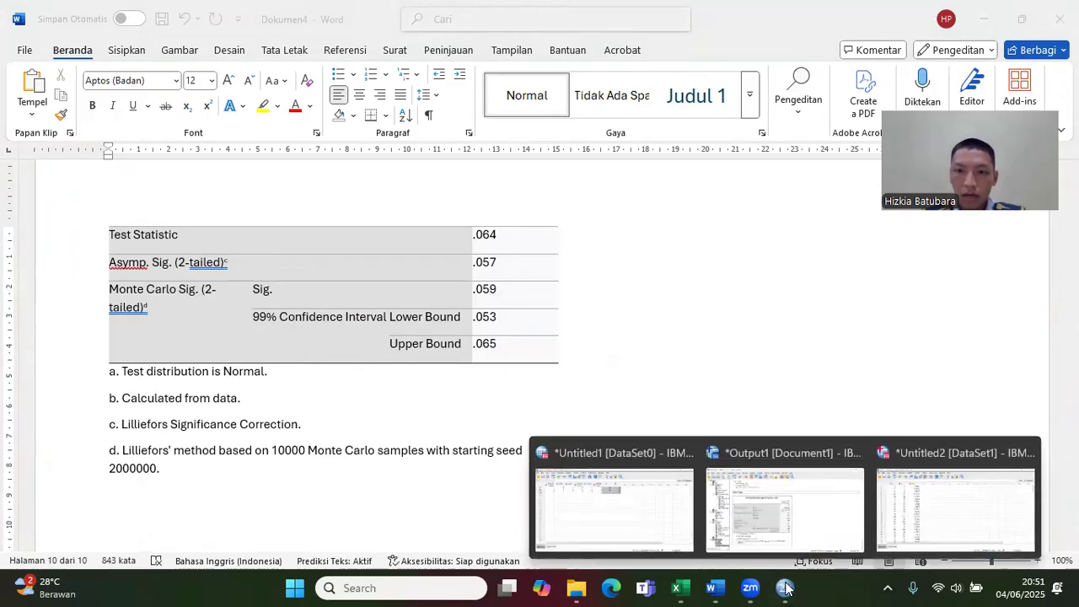
{"action": "left_click", "coordinate": [924, 519]}
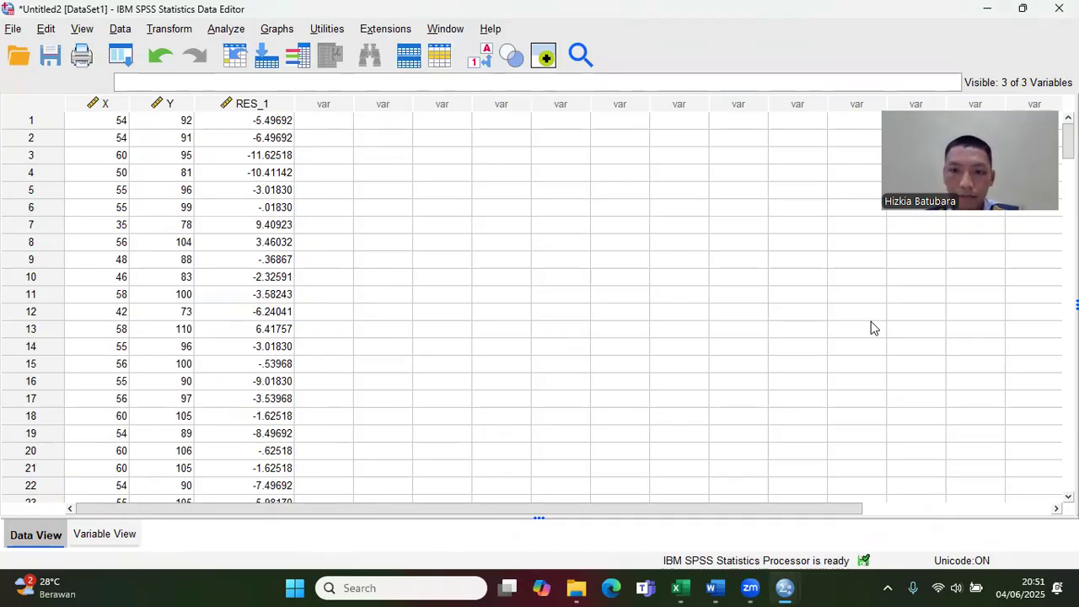
{"action": "mouse_move", "coordinate": [715, 589]}
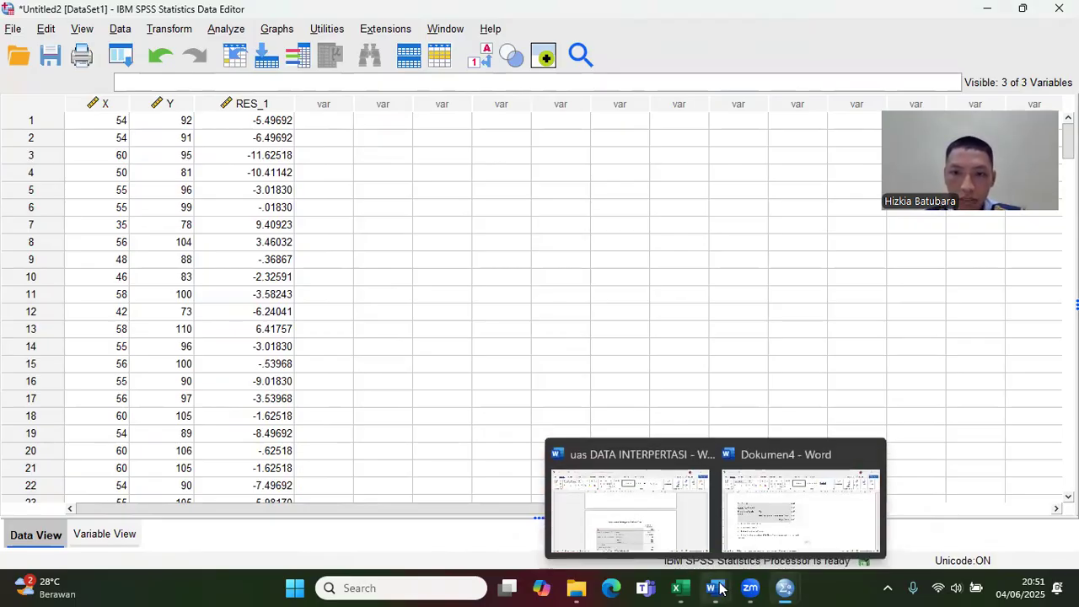
{"action": "left_click", "coordinate": [745, 520]}
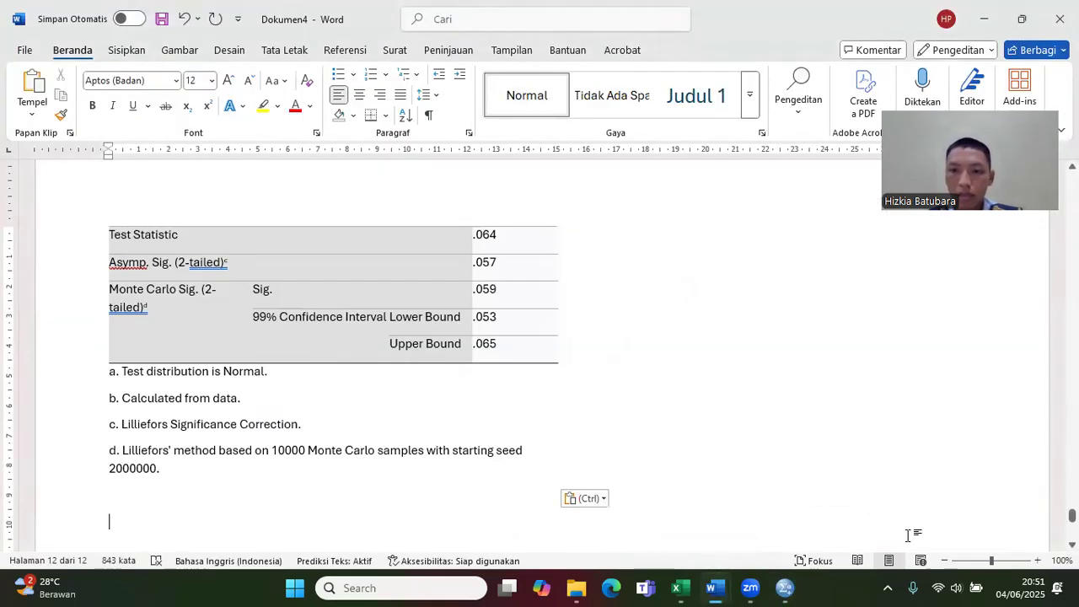
{"action": "mouse_move", "coordinate": [718, 589]}
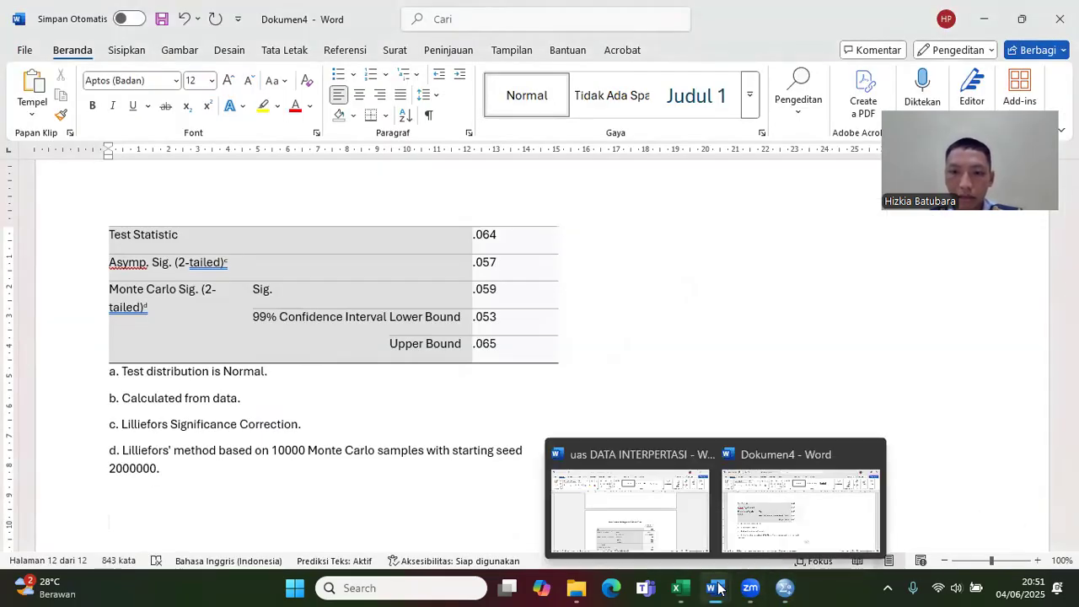
{"action": "left_click_drag", "start_coordinate": [1072, 515], "coordinate": [1072, 285]}
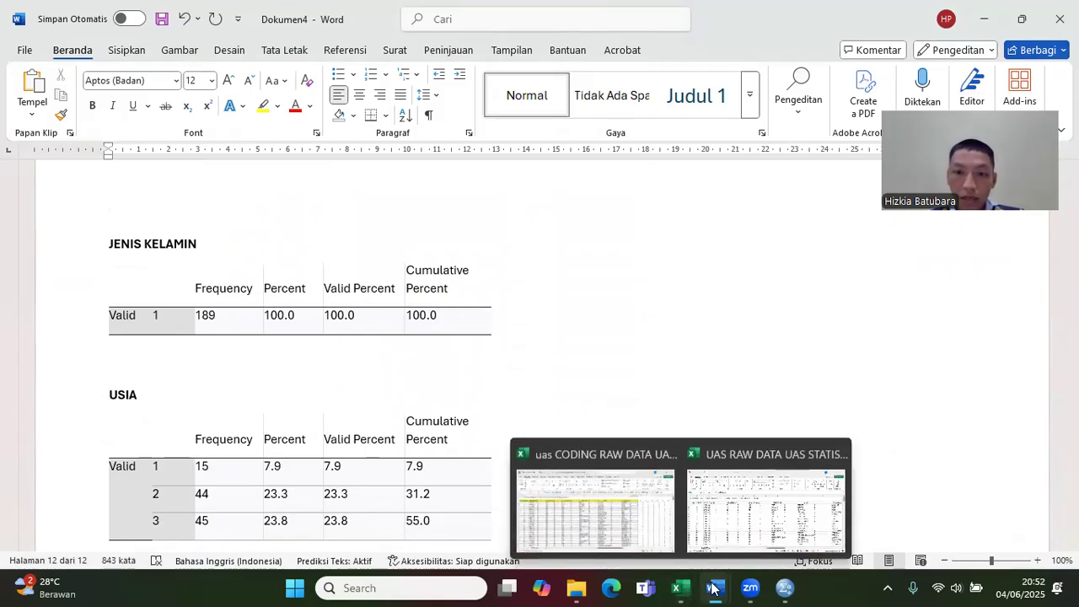
Step: Copy the interpretation paragraph beginning "Penelitian ini melibatkan 189 narapidana" above the USIA table in the uas DATA INTERPERTASI document
{"action": "mouse_move", "coordinate": [713, 588]}
{"action": "left_click", "coordinate": [683, 516]}
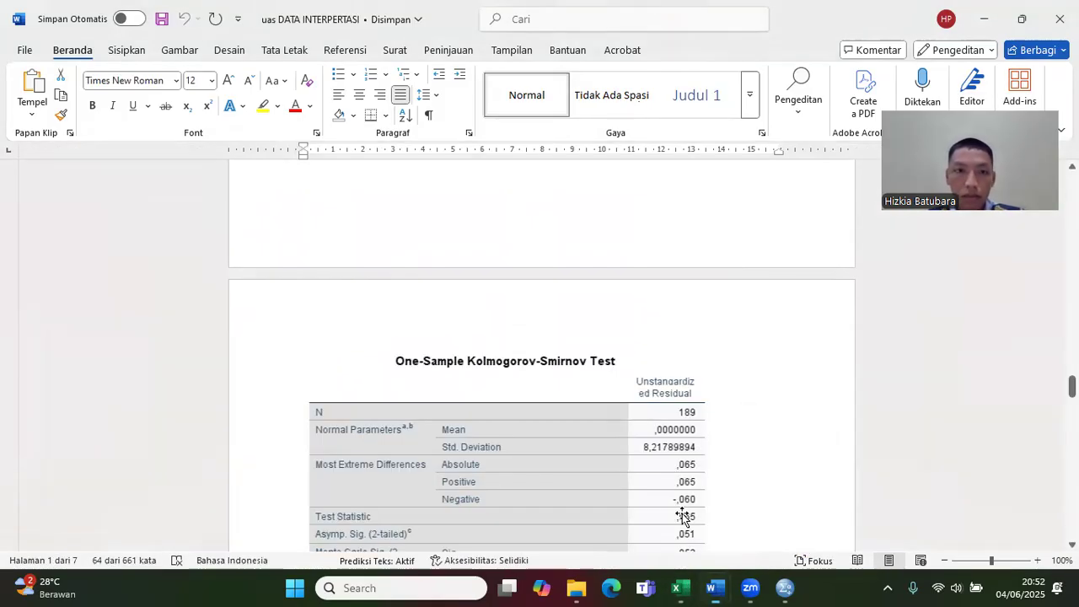
{"action": "left_click_drag", "start_coordinate": [1071, 388], "coordinate": [1072, 213]}
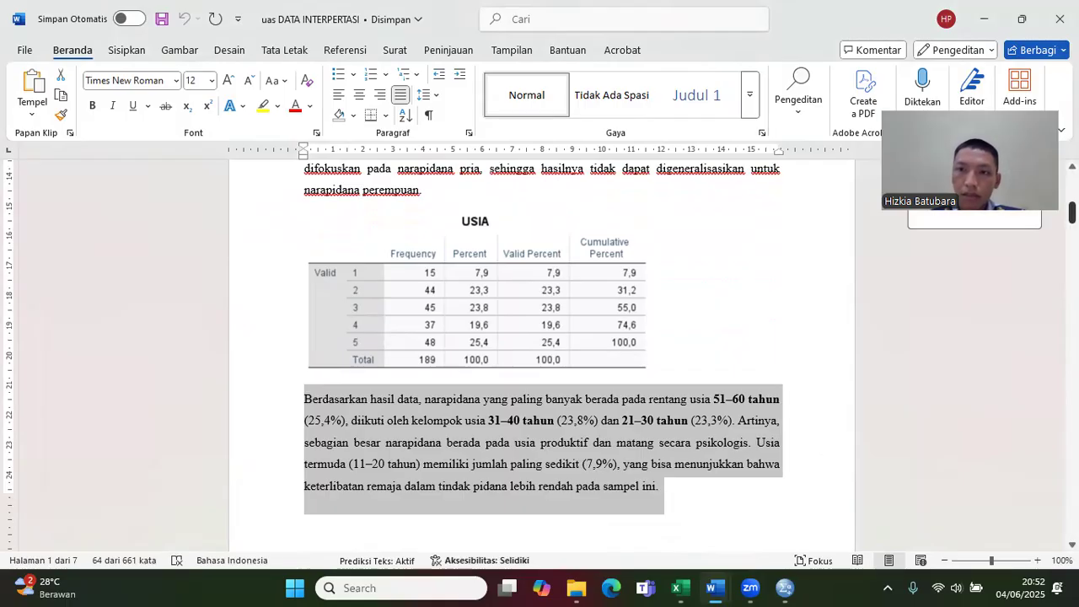
{"action": "scroll", "coordinate": [540, 355], "scroll_direction": "up", "scroll_amount": 3}
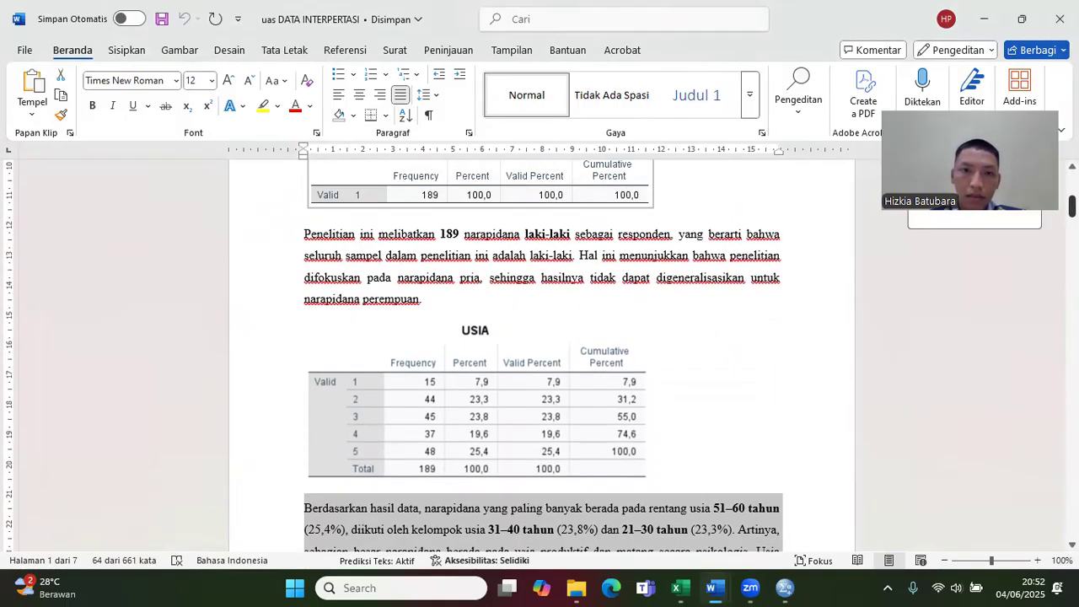
{"action": "left_click_drag", "start_coordinate": [426, 301], "coordinate": [284, 245]}
{"action": "key", "text": "ctrl+c"}
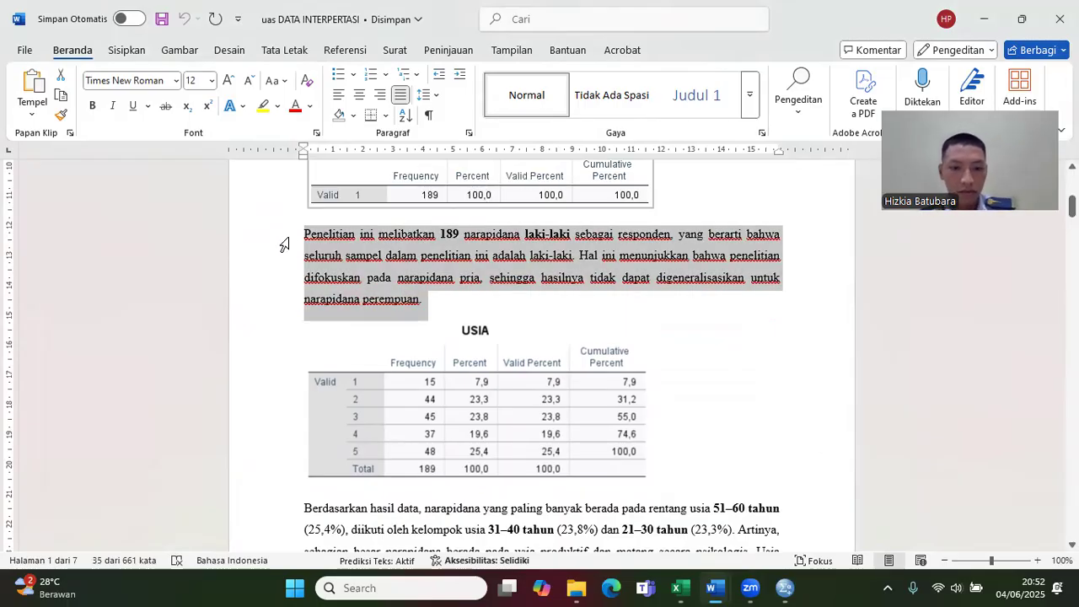
Step: Paste the copied interpretation paragraph between the JENIS KELAMIN and USIA tables in Dokumen4
{"action": "left_click", "coordinate": [712, 587]}
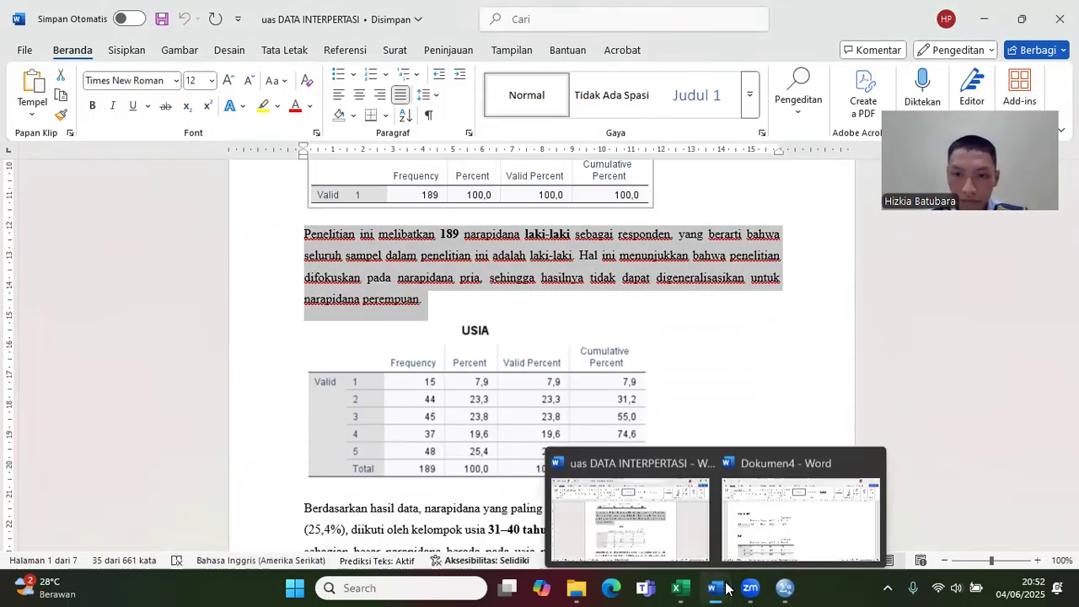
{"action": "left_click", "coordinate": [761, 541]}
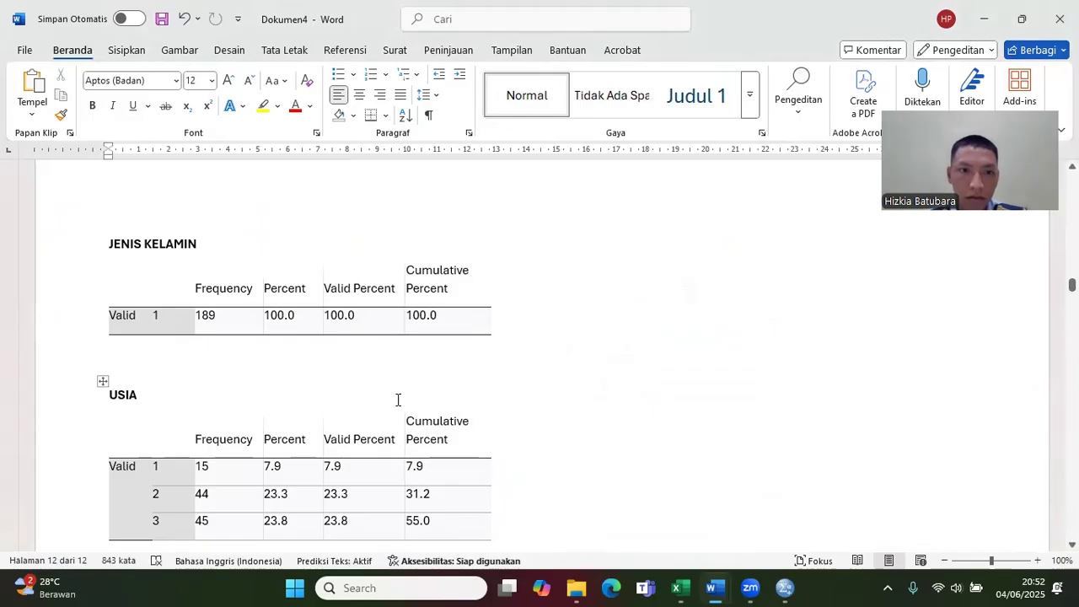
{"action": "left_click", "coordinate": [316, 367]}
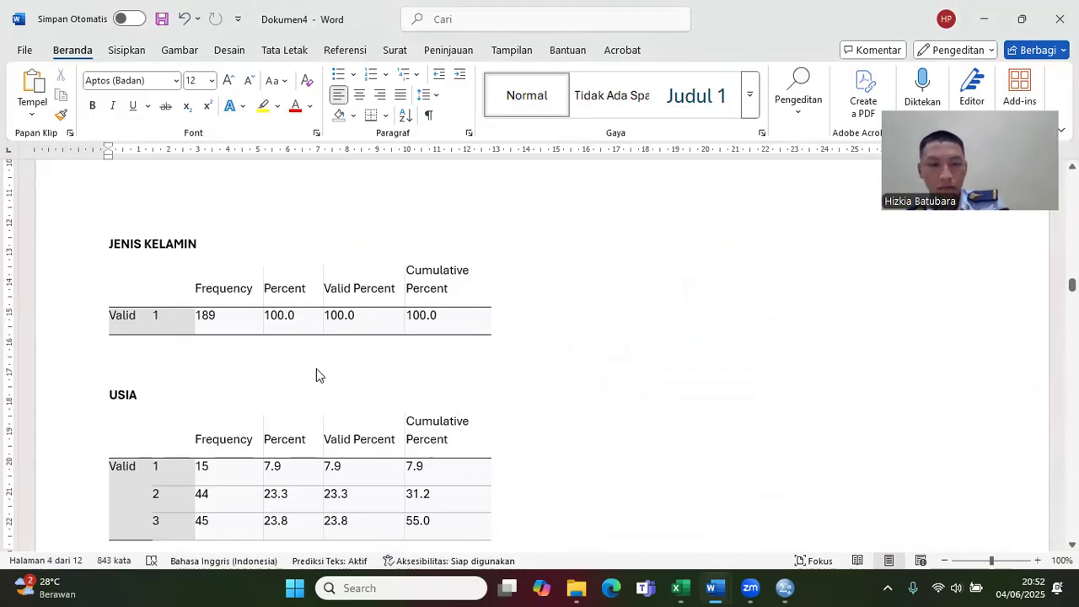
{"action": "key", "text": "ctrl+v"}
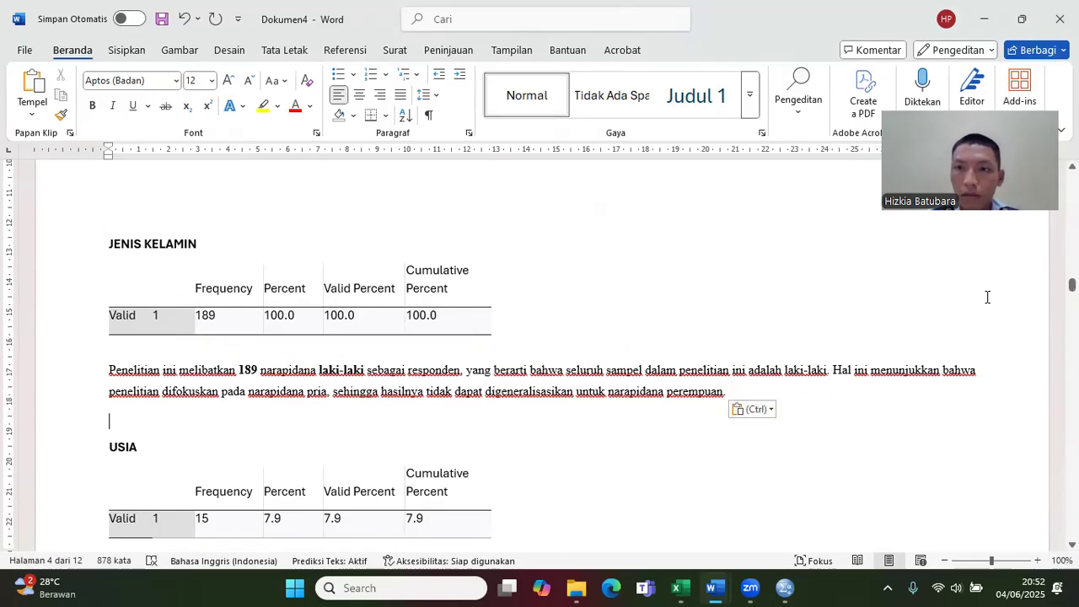
Step: Copy the interpretation paragraph beginning "Berdasarkan hasil data" below the USIA table in the uas DATA INTERPERTASI document
{"action": "mouse_move", "coordinate": [723, 589]}
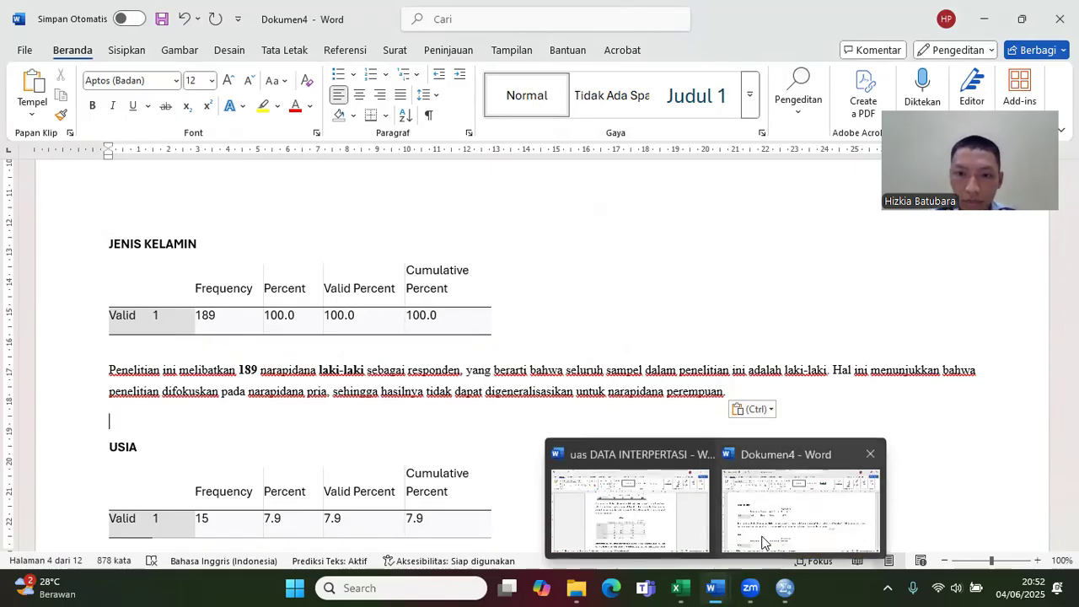
{"action": "left_click", "coordinate": [641, 510]}
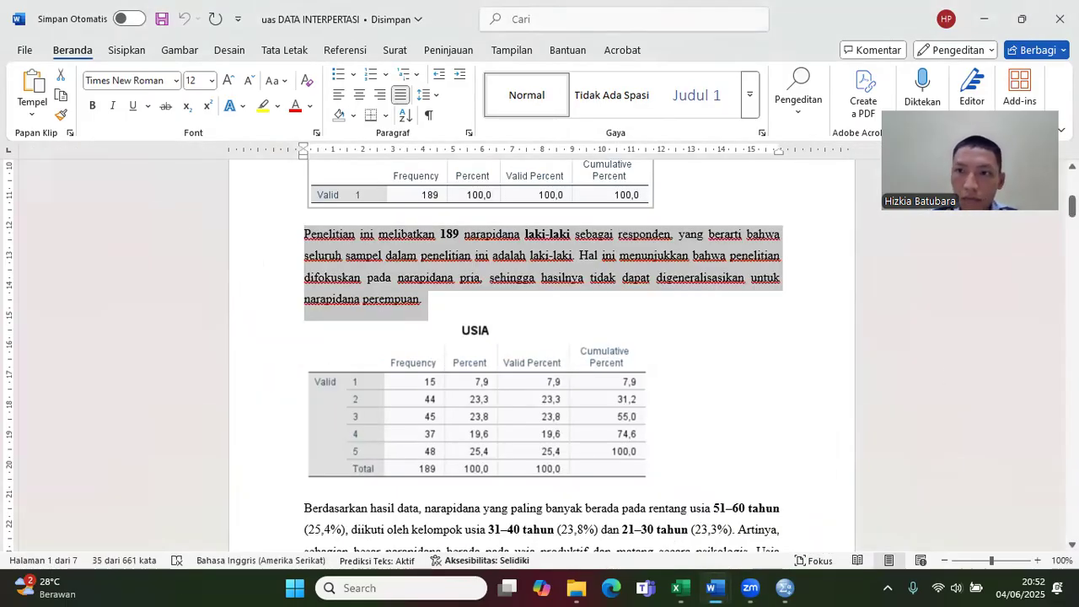
{"action": "scroll", "coordinate": [540, 354], "scroll_direction": "down", "scroll_amount": 3}
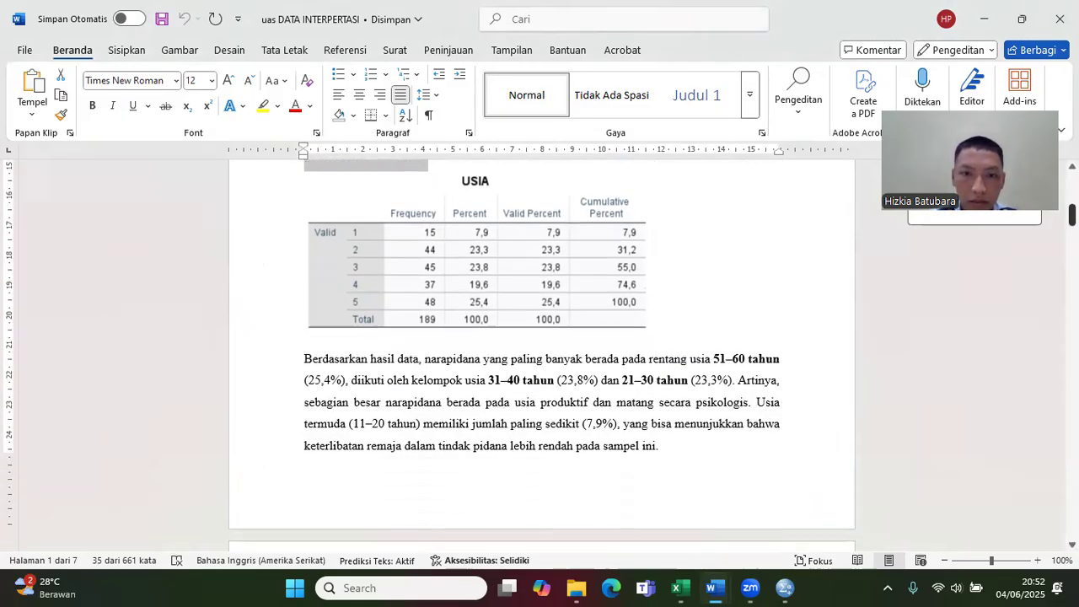
{"action": "left_click_drag", "start_coordinate": [685, 440], "coordinate": [343, 364]}
{"action": "key", "text": "ctrl+c"}
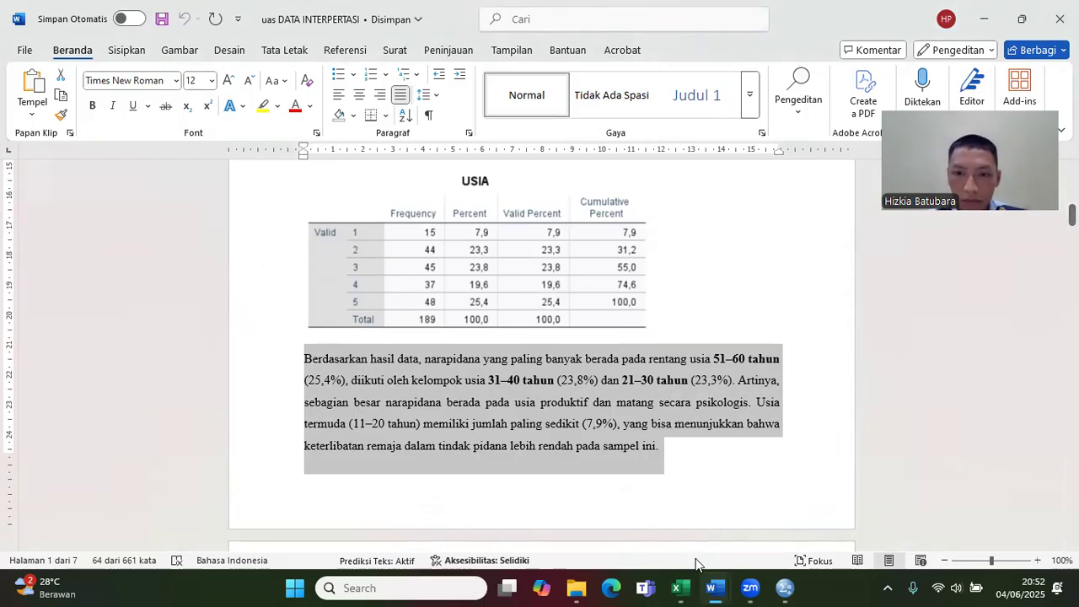
Step: Paste the copied age interpretation paragraph between the USIA and VONIS tables in Dokumen4
{"action": "mouse_move", "coordinate": [715, 588]}
{"action": "left_click", "coordinate": [768, 543]}
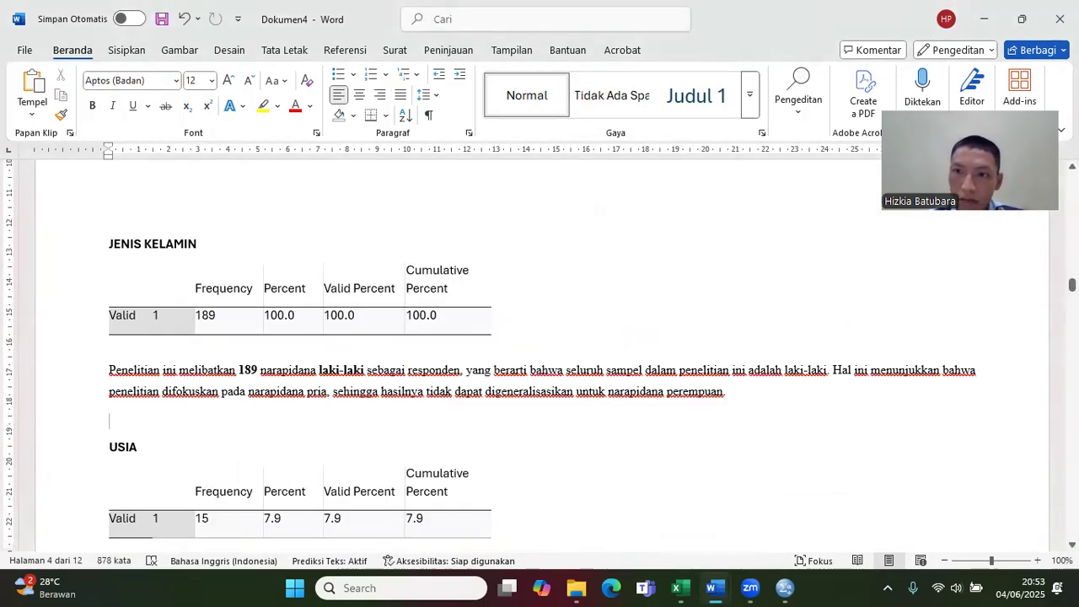
{"action": "left_click_drag", "start_coordinate": [1073, 285], "coordinate": [1073, 286]}
{"action": "scroll", "coordinate": [539, 337], "scroll_direction": "down", "scroll_amount": 2}
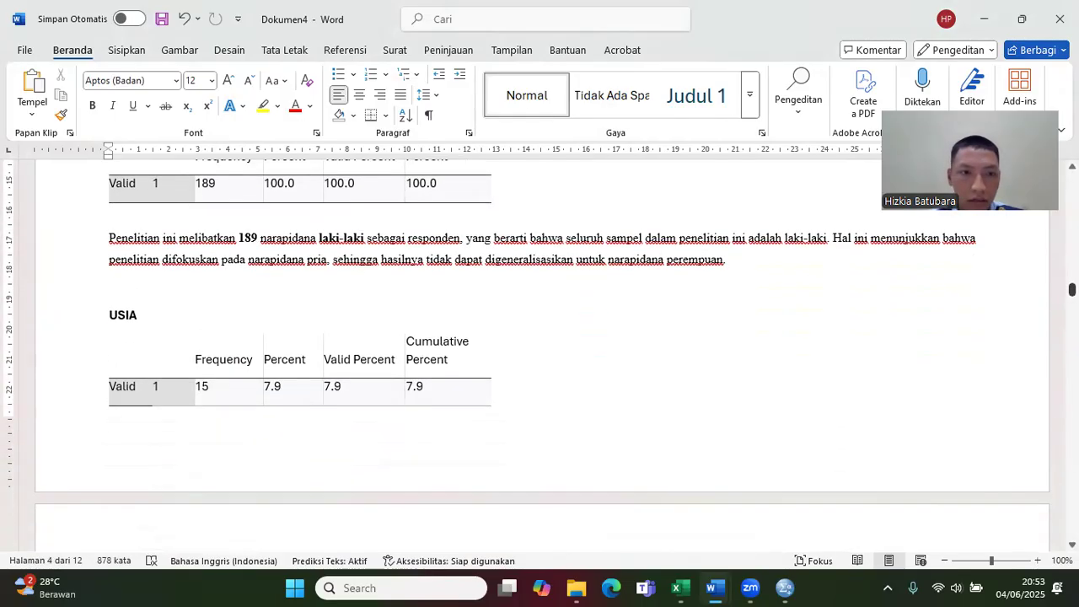
{"action": "scroll", "coordinate": [329, 414], "scroll_direction": "down", "scroll_amount": 6}
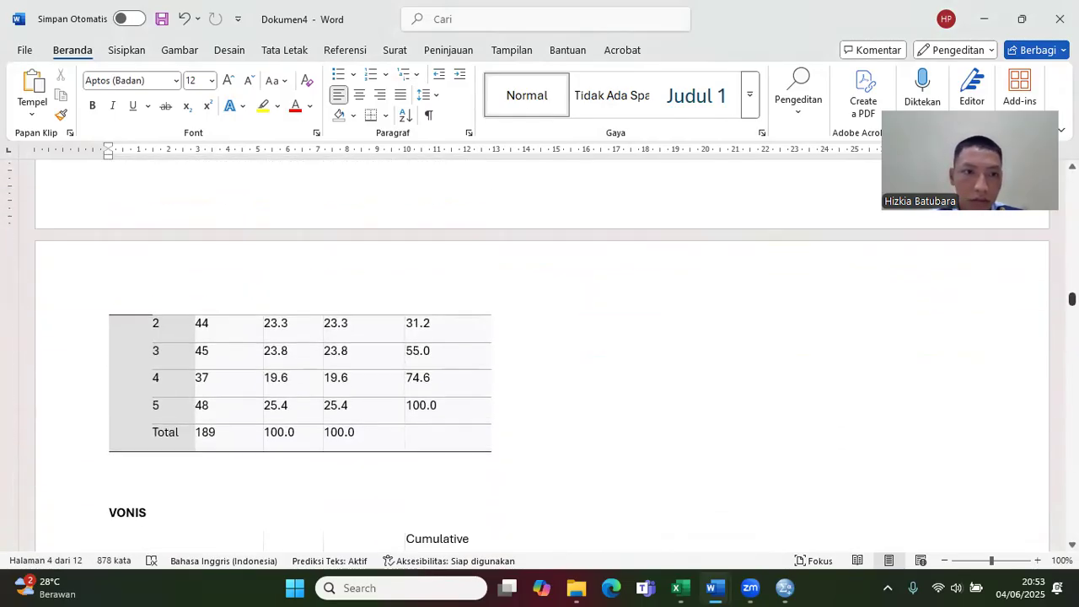
{"action": "left_click", "coordinate": [150, 477]}
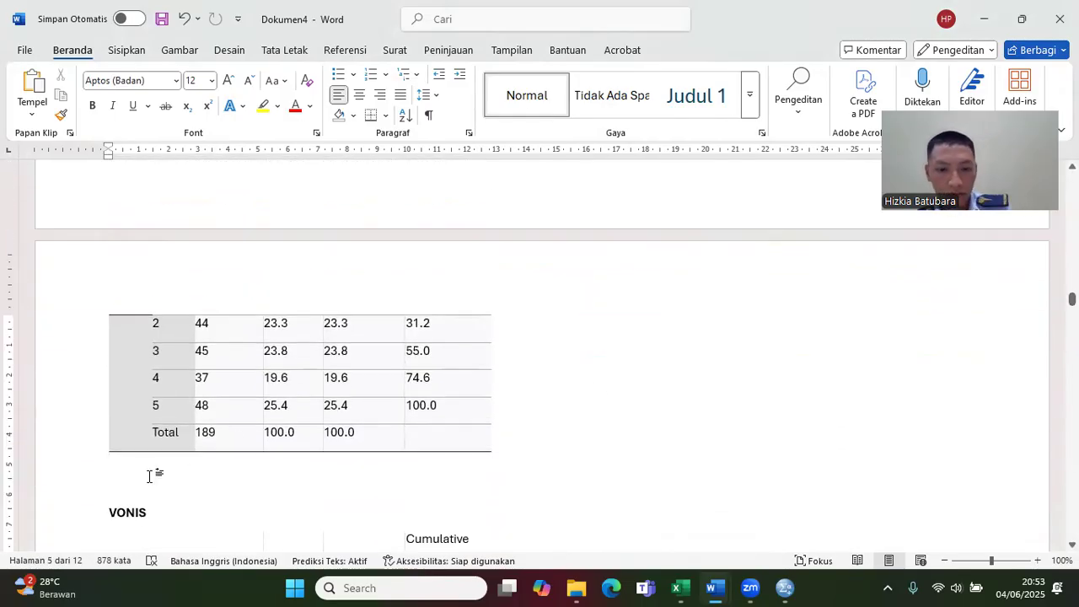
{"action": "key", "text": "ctrl+v"}
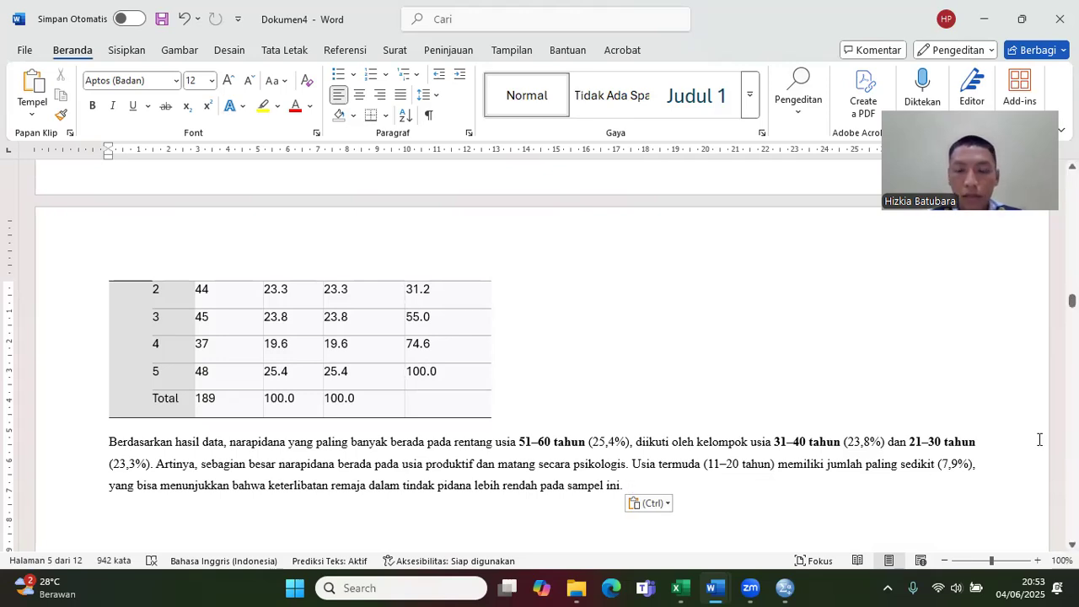
Step: Copy the interpretation paragraph beginning "Dilihat dari lama masa hukuman (vonis)" above the PENDIDIKAN table in the uas DATA INTERPERTASI document
{"action": "scroll", "coordinate": [540, 354], "scroll_direction": "down", "scroll_amount": 8}
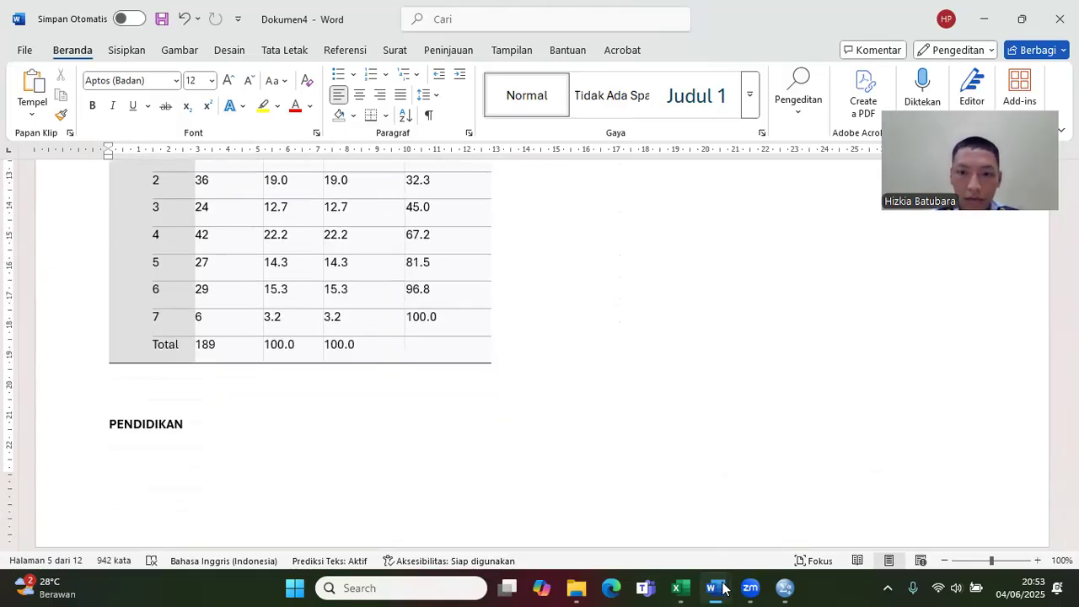
{"action": "mouse_move", "coordinate": [715, 588]}
{"action": "left_click", "coordinate": [687, 508]}
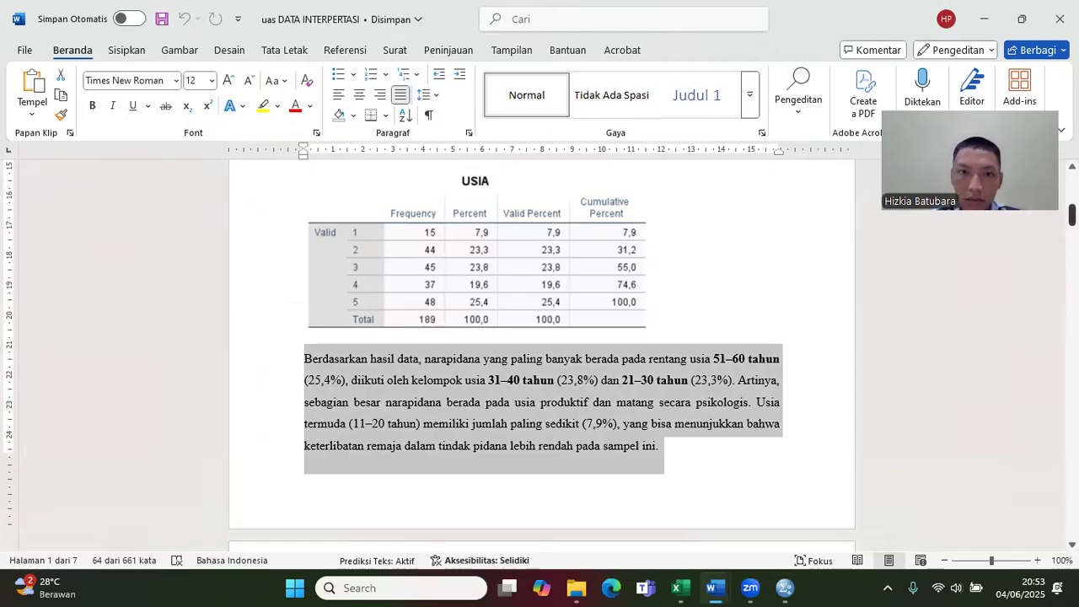
{"action": "scroll", "coordinate": [539, 354], "scroll_direction": "down", "scroll_amount": 12}
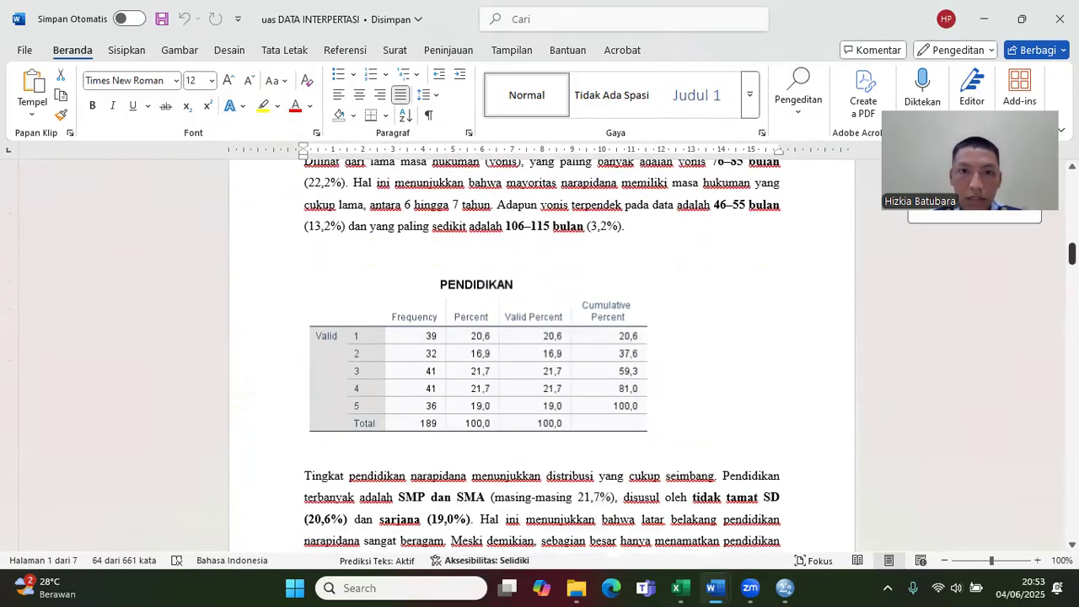
{"action": "left_click_drag", "start_coordinate": [642, 237], "coordinate": [302, 272]}
{"action": "key", "text": "ctrl+c"}
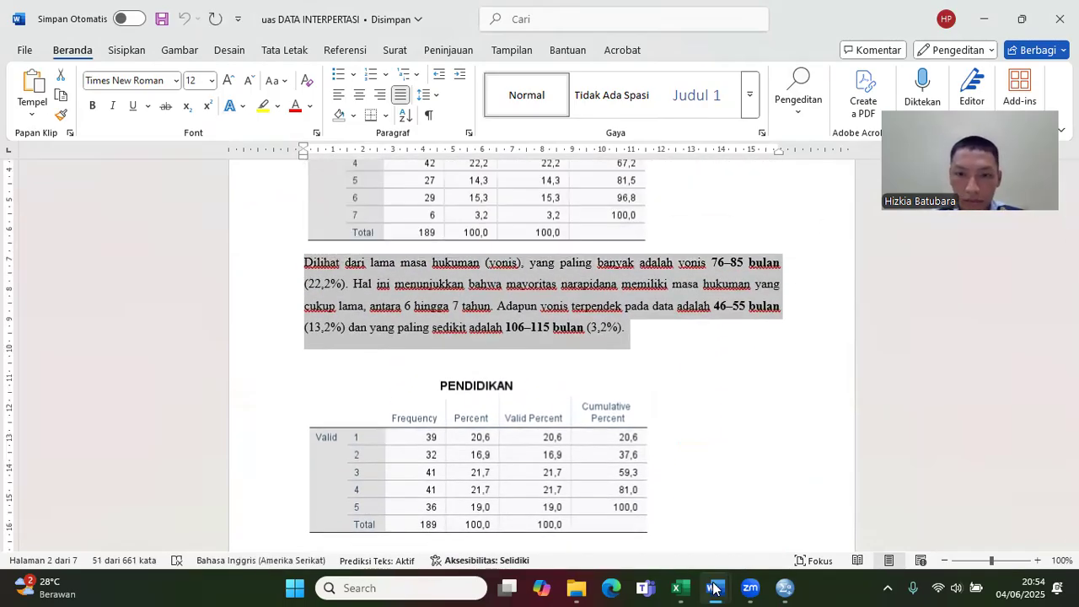
Step: Paste the copied sentence-length interpretation paragraph directly below the VONIS table in Dokumen4
{"action": "mouse_move", "coordinate": [715, 588]}
{"action": "left_click", "coordinate": [753, 540]}
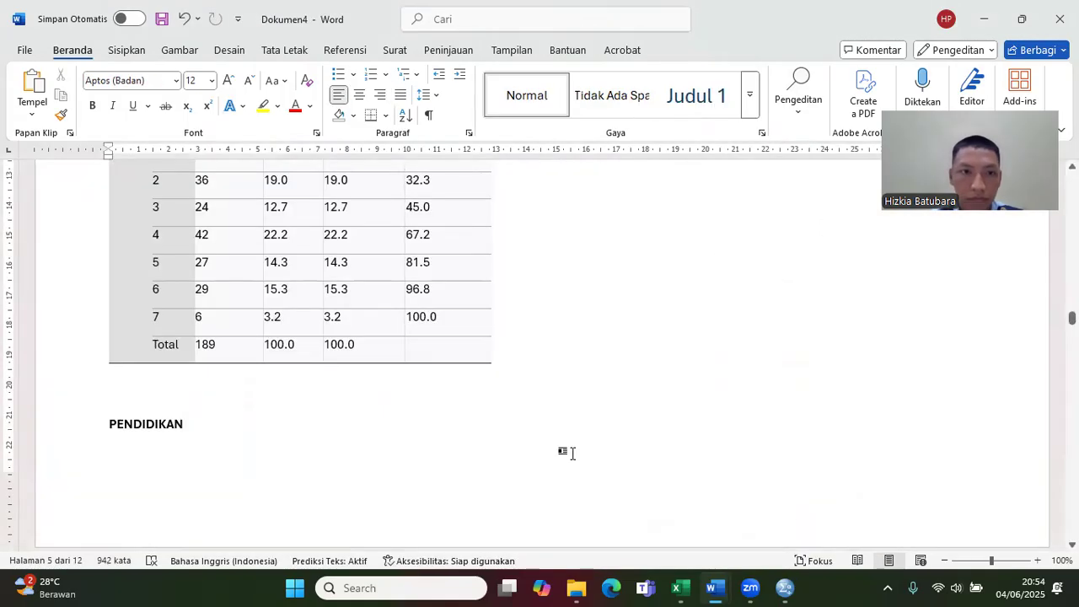
{"action": "left_click", "coordinate": [269, 373]}
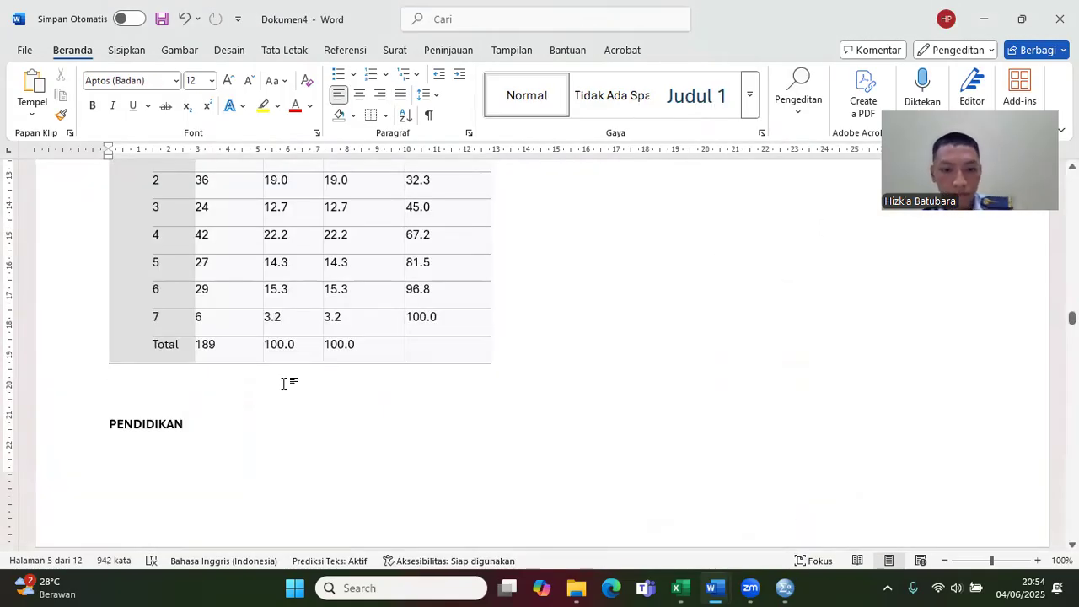
{"action": "key", "text": "ctrl+v"}
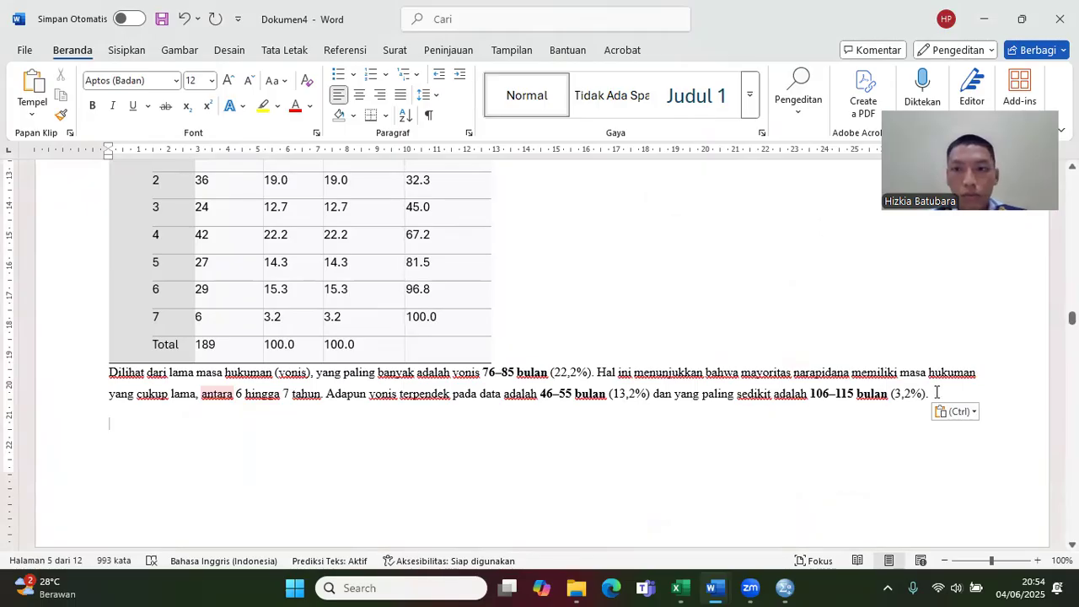
{"action": "left_click_drag", "start_coordinate": [1072, 319], "coordinate": [1072, 316]}
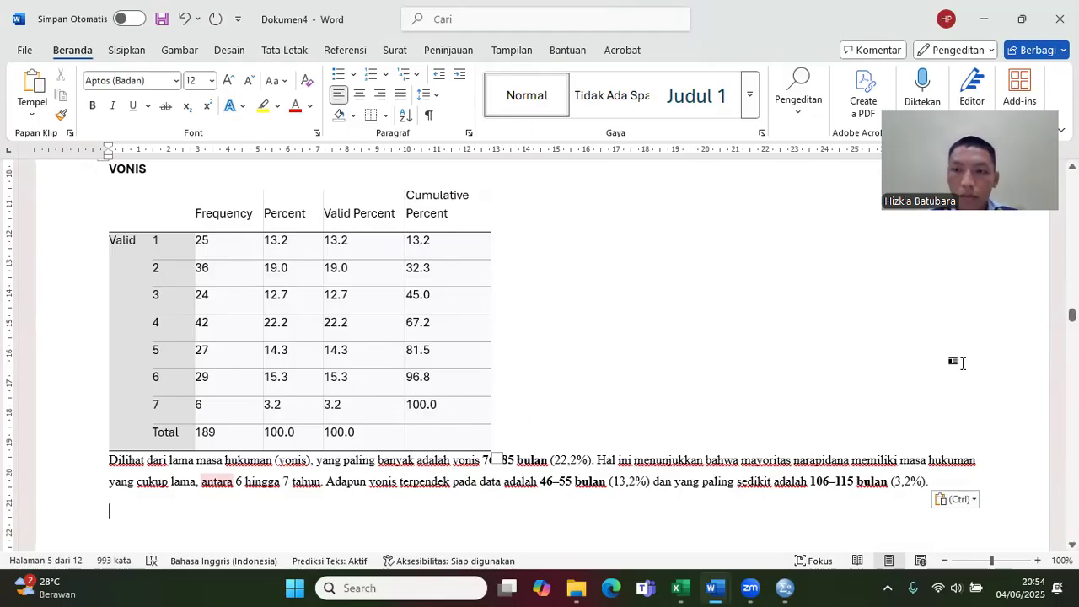
Step: Copy the interpretation paragraph beginning "Tingkat pendidikan narapidana" below the PENDIDIKAN table in the uas DATA INTERPERTASI document
{"action": "scroll", "coordinate": [790, 437], "scroll_direction": "down", "scroll_amount": 12}
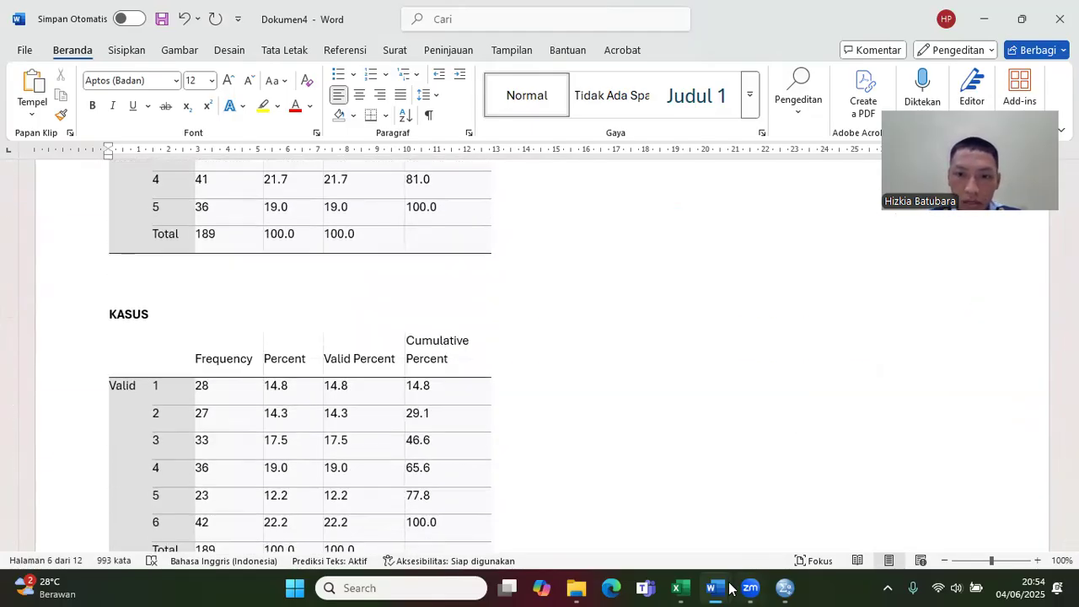
{"action": "mouse_move", "coordinate": [715, 588]}
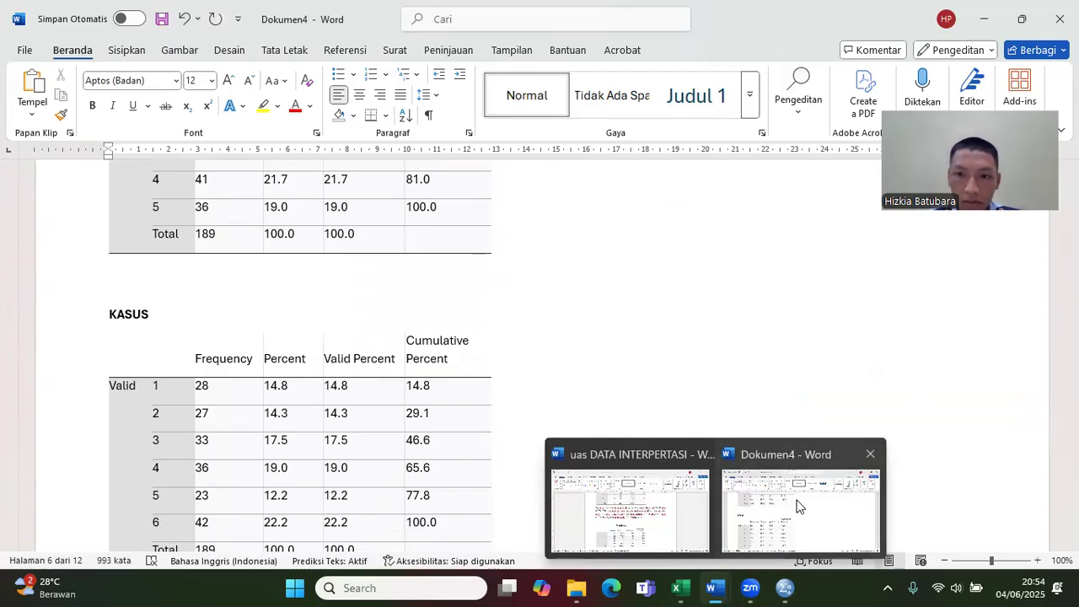
{"action": "left_click", "coordinate": [671, 499]}
{"action": "left_click_drag", "start_coordinate": [1072, 248], "coordinate": [1071, 265]}
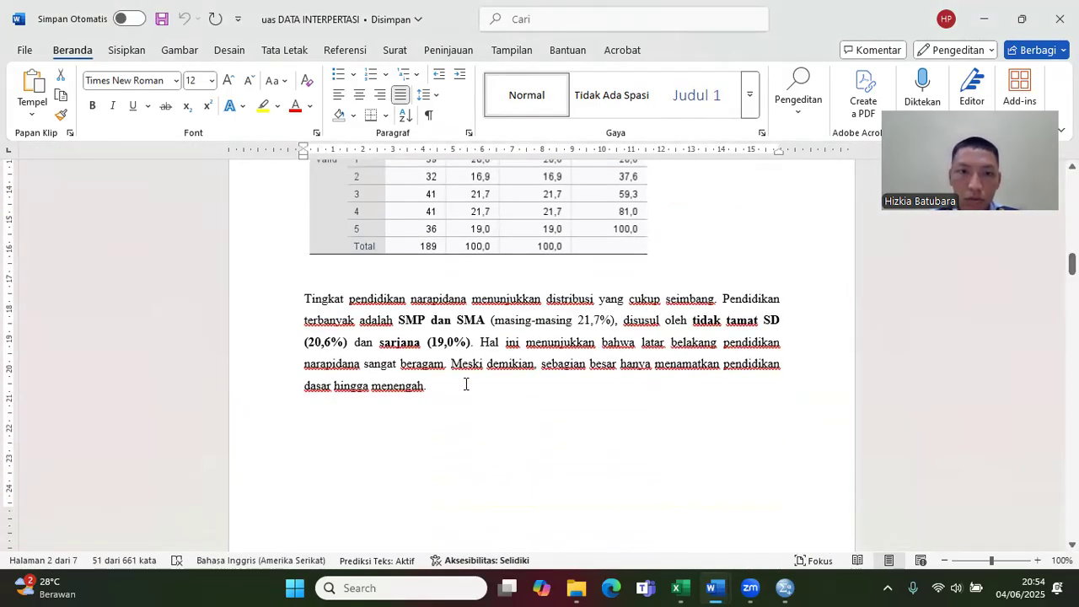
{"action": "left_click_drag", "start_coordinate": [464, 383], "coordinate": [325, 302]}
{"action": "key", "text": "ctrl+c"}
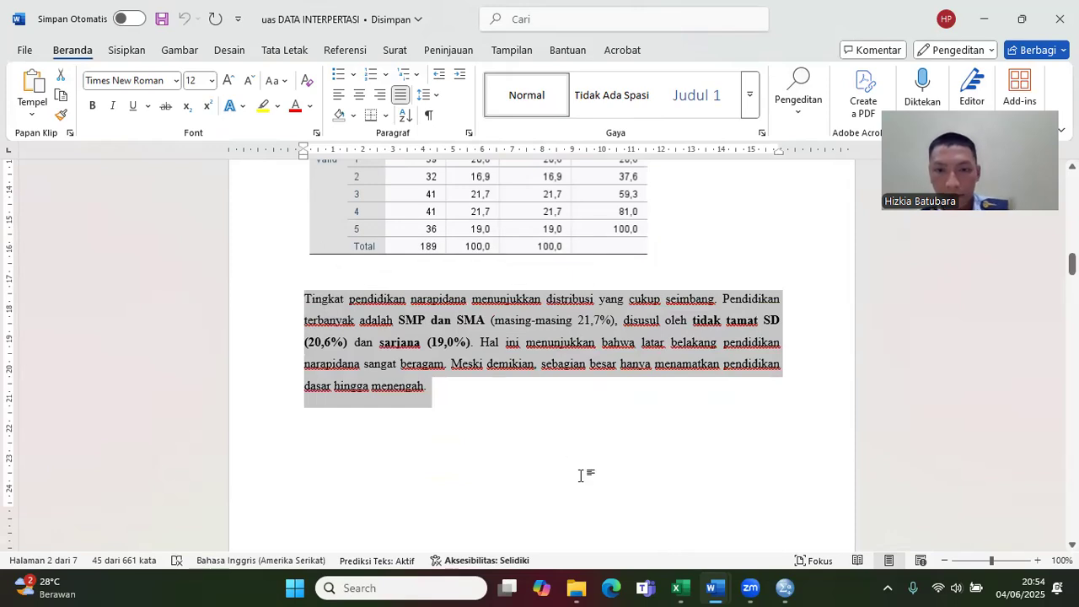
{"action": "left_click", "coordinate": [701, 587]}
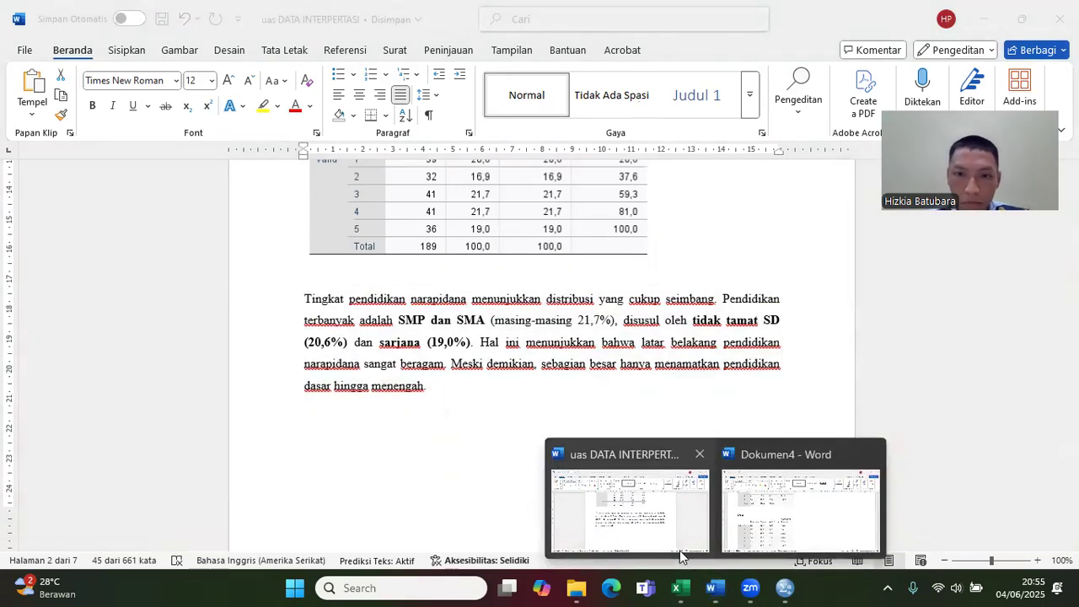
{"action": "left_click", "coordinate": [683, 544]}
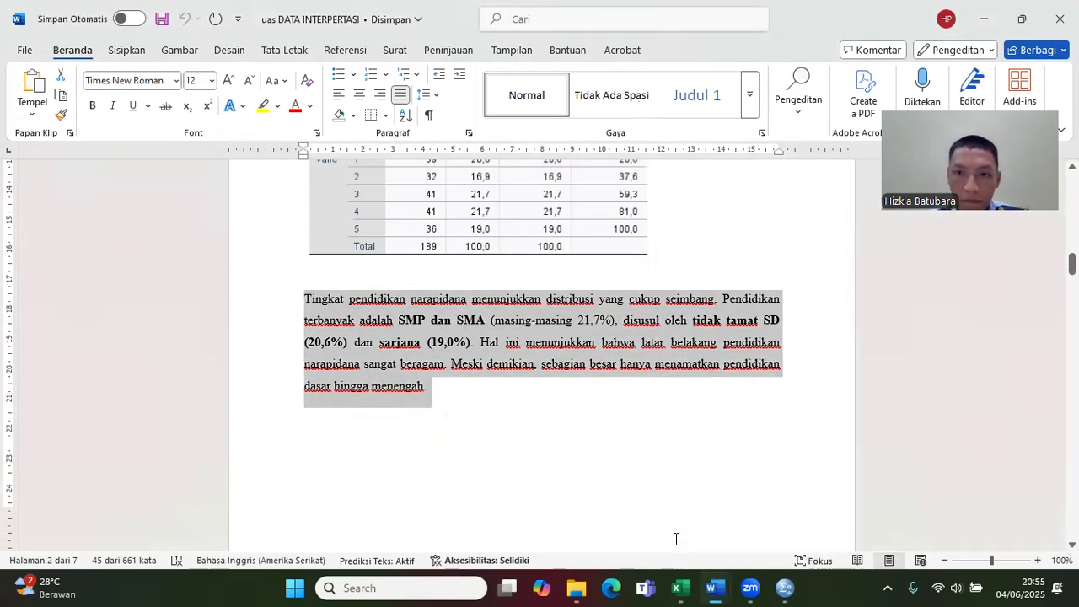
Step: Paste the copied education interpretation paragraph between the PENDIDIKAN and KASUS tables in Dokumen4
{"action": "left_click", "coordinate": [713, 587]}
{"action": "left_click", "coordinate": [782, 516]}
{"action": "left_click", "coordinate": [1072, 340]}
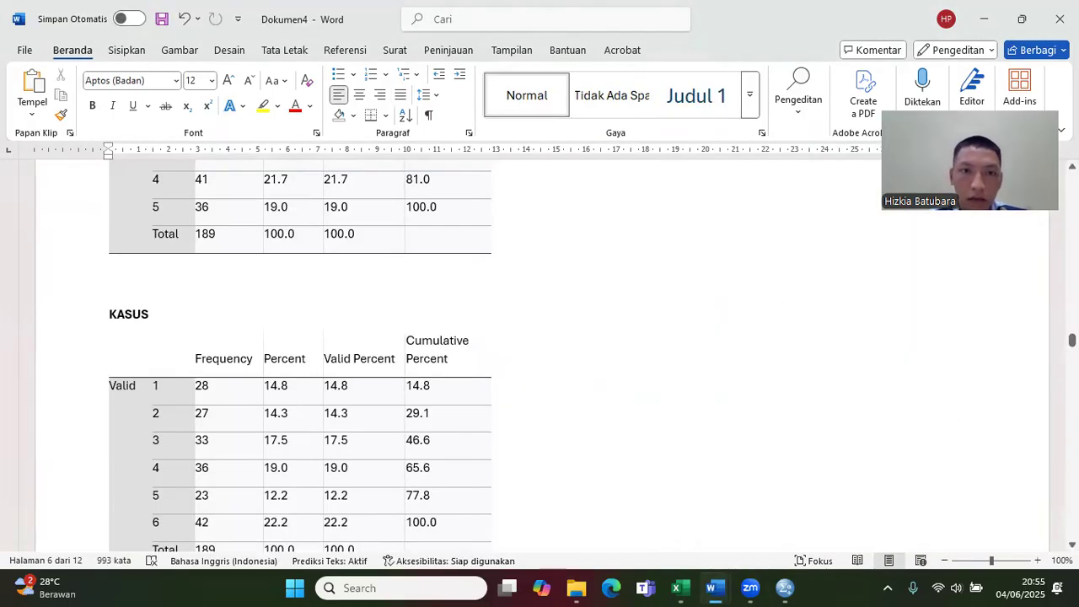
{"action": "left_click", "coordinate": [1072, 341]}
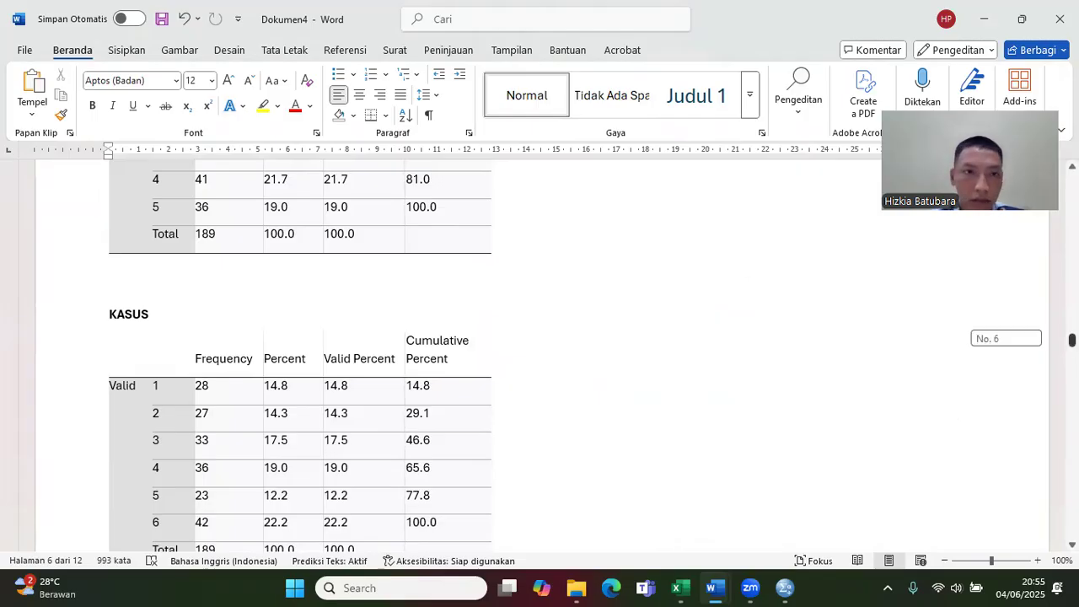
{"action": "mouse_move", "coordinate": [1072, 340]}
{"action": "left_mouse_down"}
{"action": "mouse_move", "coordinate": [1073, 329]}
{"action": "mouse_move", "coordinate": [1073, 338]}
{"action": "left_mouse_up"}
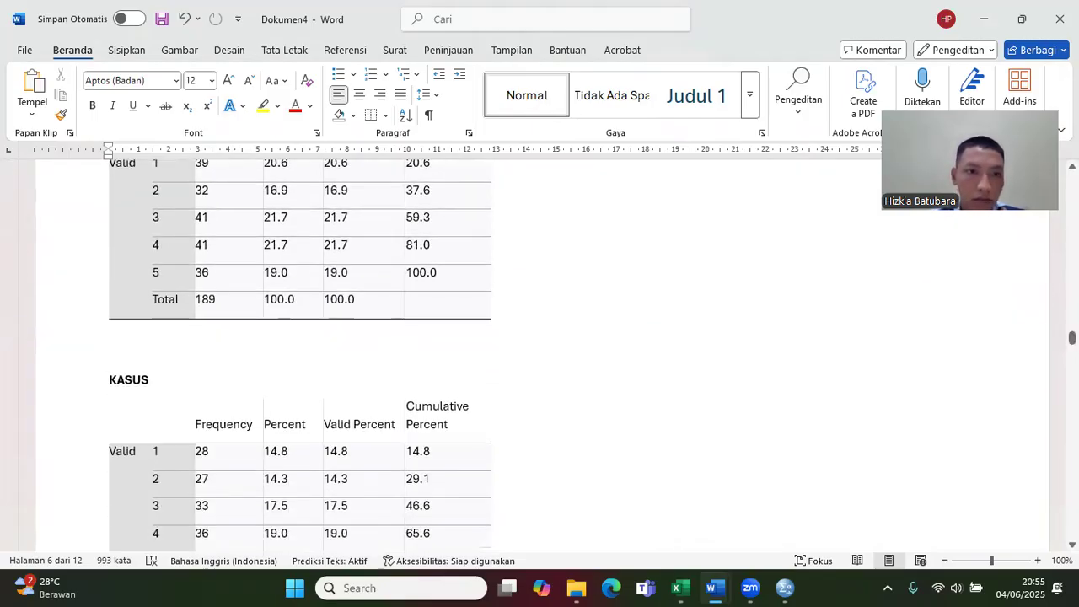
{"action": "left_click", "coordinate": [128, 339]}
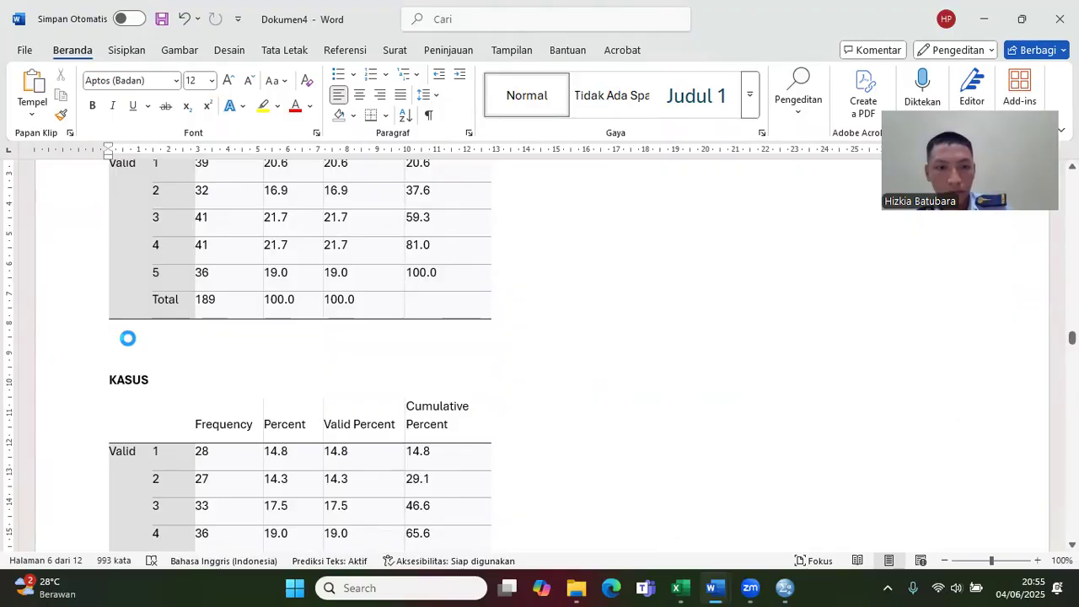
{"action": "key", "text": "ctrl+v"}
Step: Copy the interpretation paragraph beginning "Jenis tindak pidana yang paling umum" above the PEMBINAAN table in the uas DATA INTERPERTASI document
{"action": "left_click", "coordinate": [1072, 340]}
{"action": "left_click_drag", "start_coordinate": [1072, 338], "coordinate": [1073, 351]}
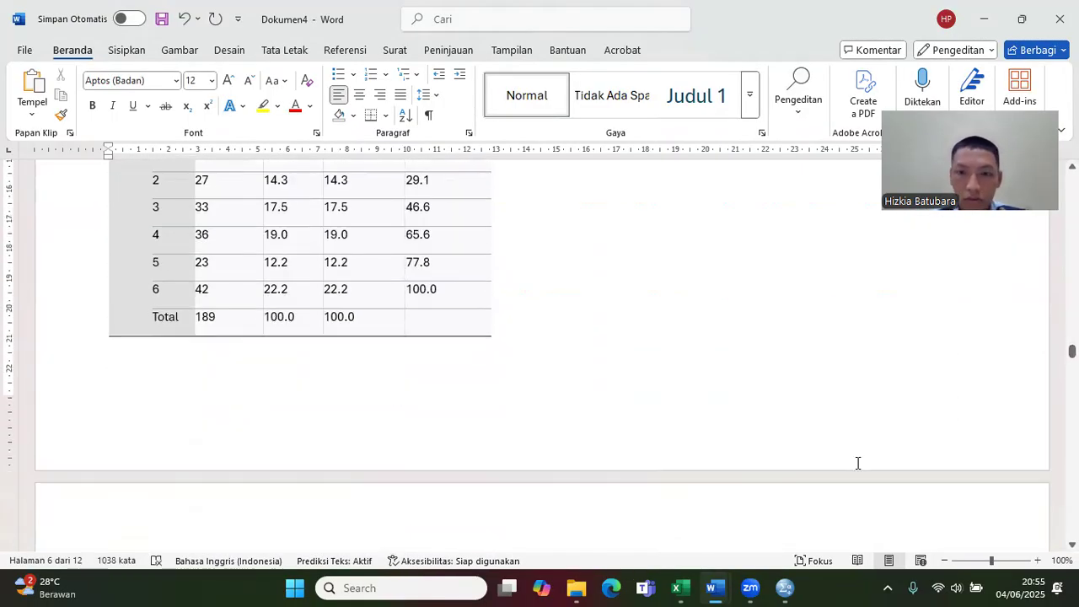
{"action": "mouse_move", "coordinate": [715, 587]}
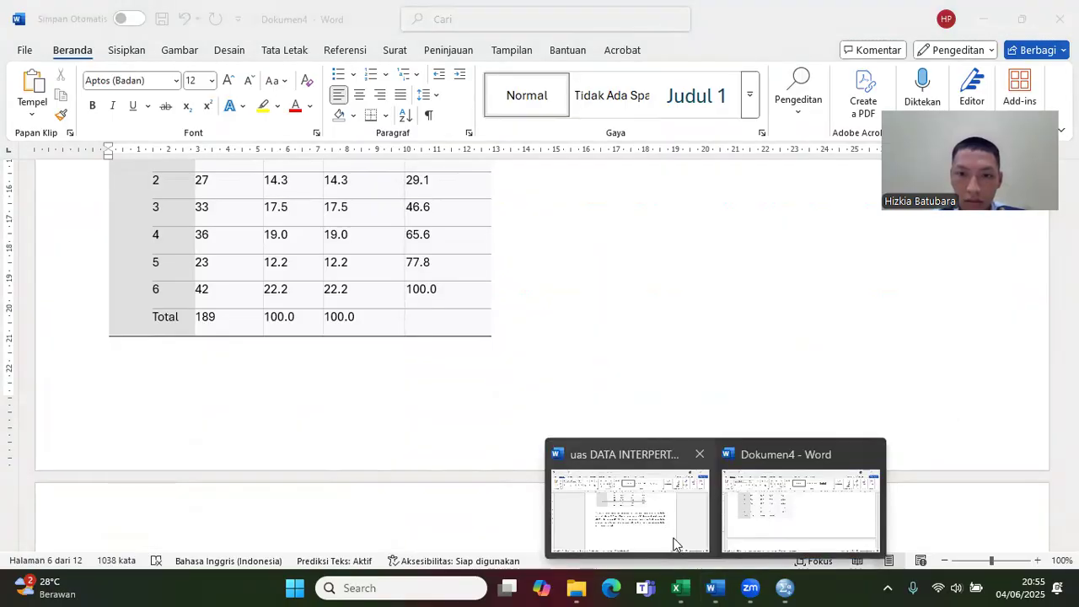
{"action": "left_click", "coordinate": [675, 542]}
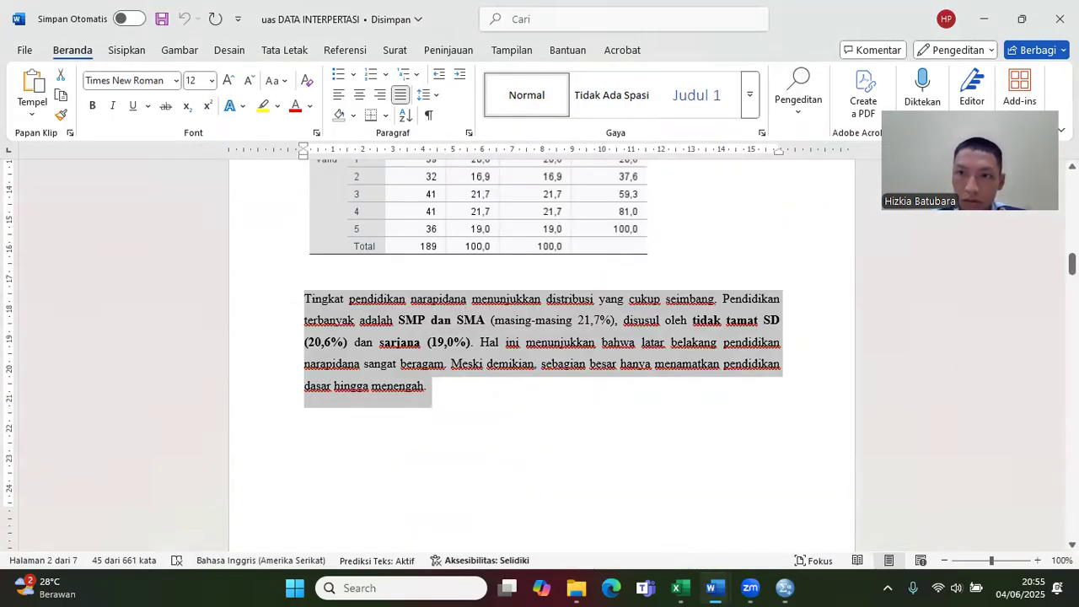
{"action": "left_click_drag", "start_coordinate": [1072, 264], "coordinate": [1072, 298]}
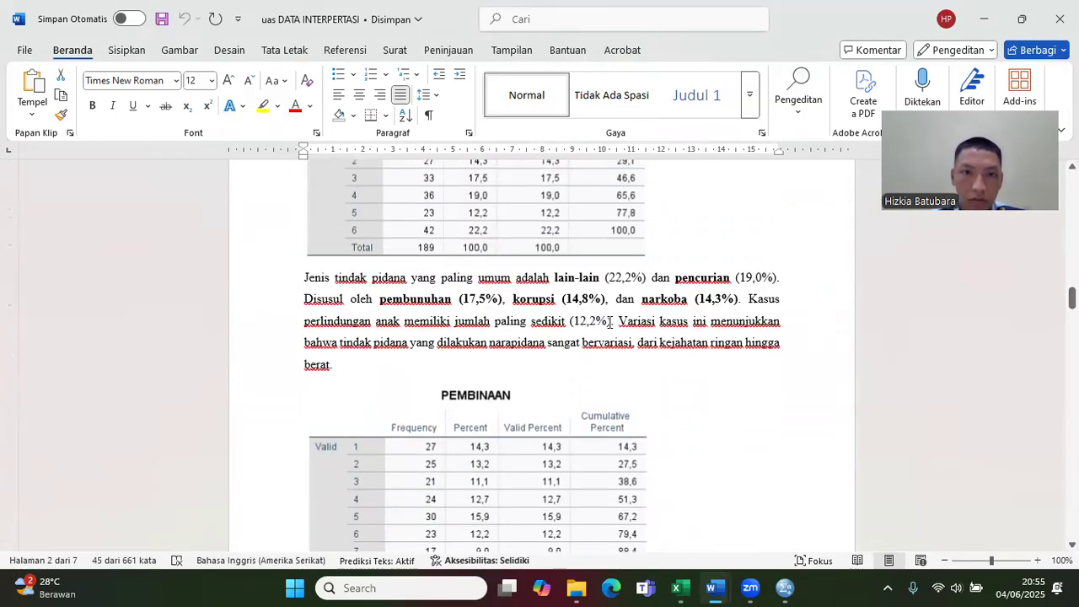
{"action": "triple_click", "coordinate": [380, 356]}
{"action": "key", "text": "ctrl+c"}
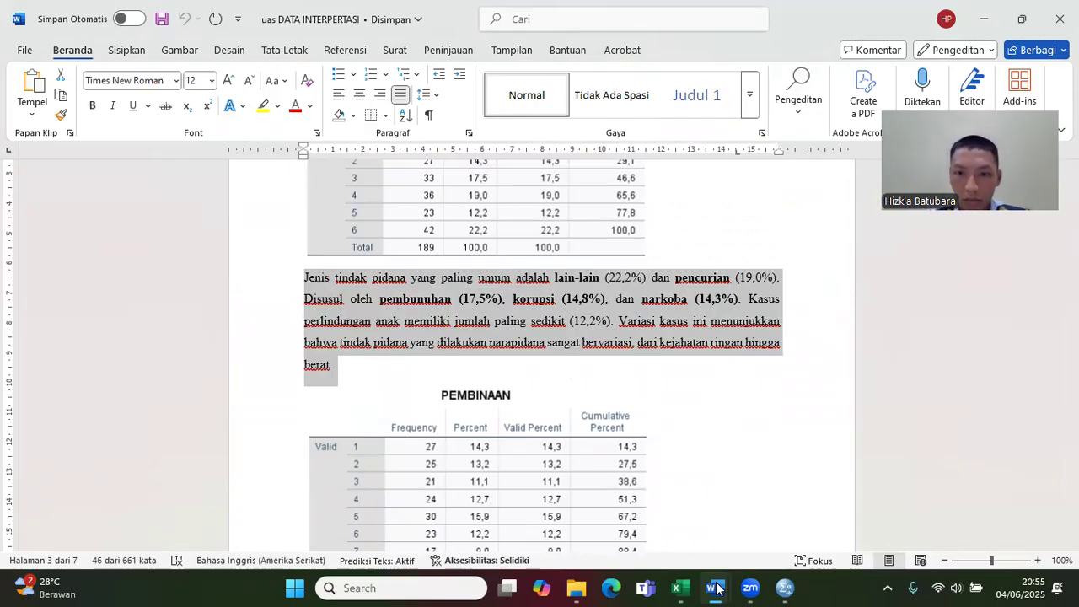
Step: Paste the copied criminal-case interpretation paragraph below the KASUS table in Dokumen4
{"action": "mouse_move", "coordinate": [717, 588]}
{"action": "left_click", "coordinate": [757, 502]}
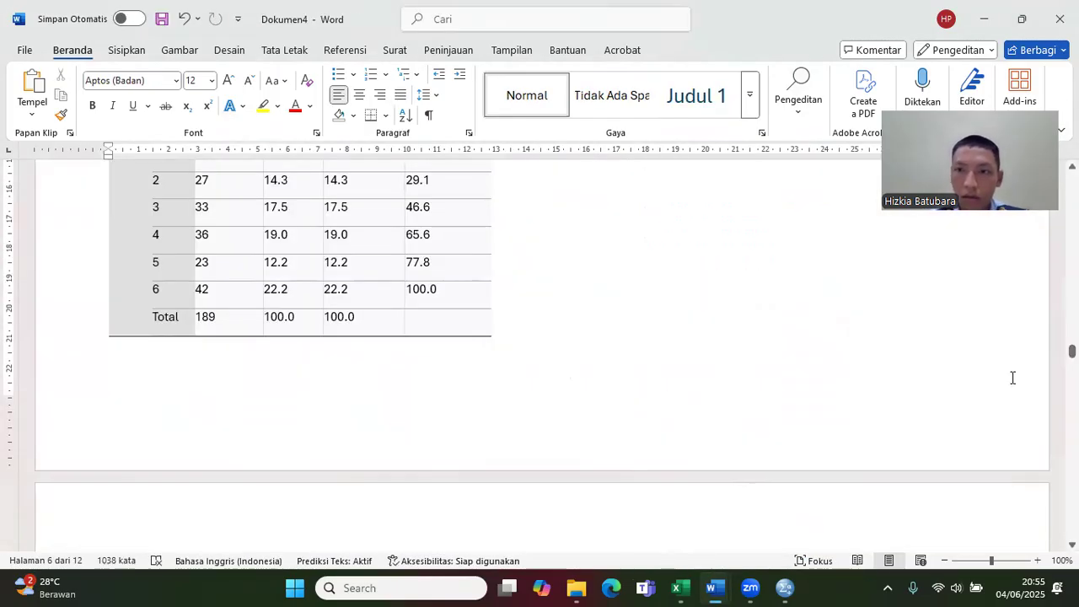
{"action": "left_click_drag", "start_coordinate": [1072, 350], "coordinate": [1072, 366]}
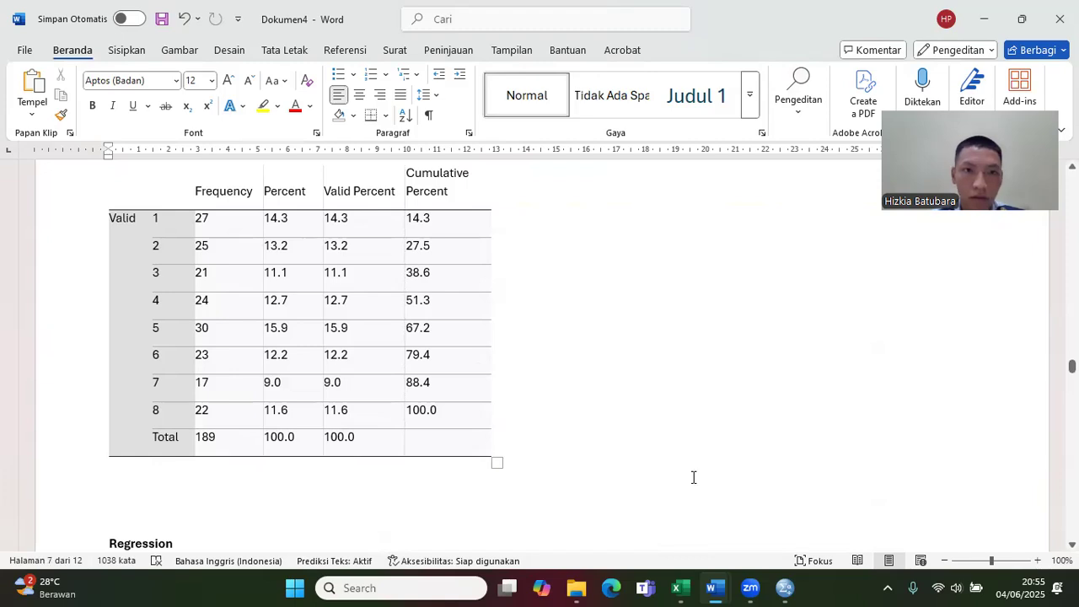
{"action": "left_click_drag", "start_coordinate": [1072, 368], "coordinate": [1072, 351]}
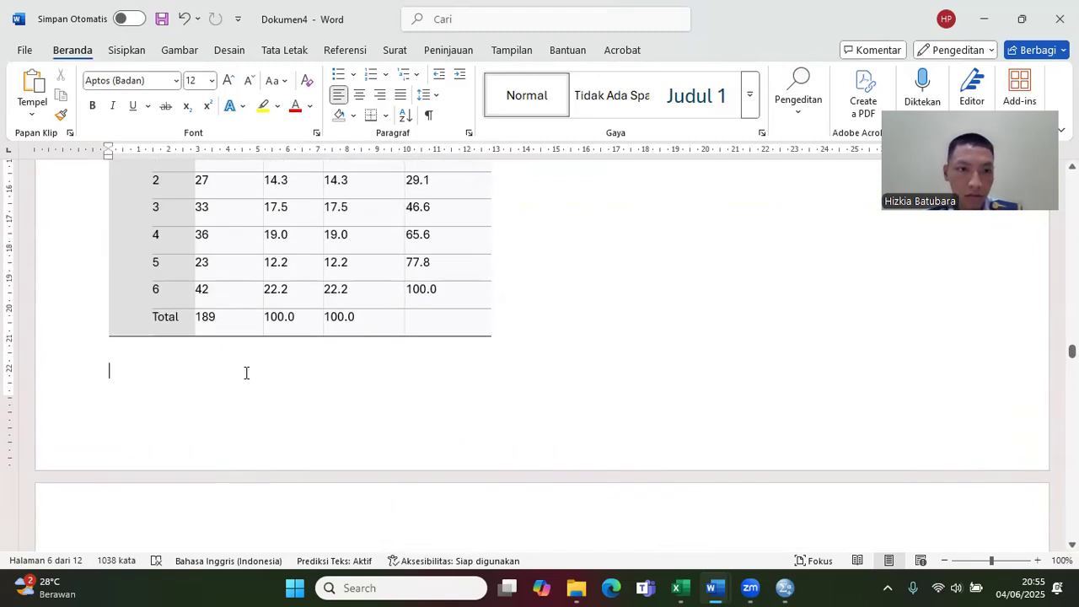
{"action": "key", "text": "ctrl+v"}
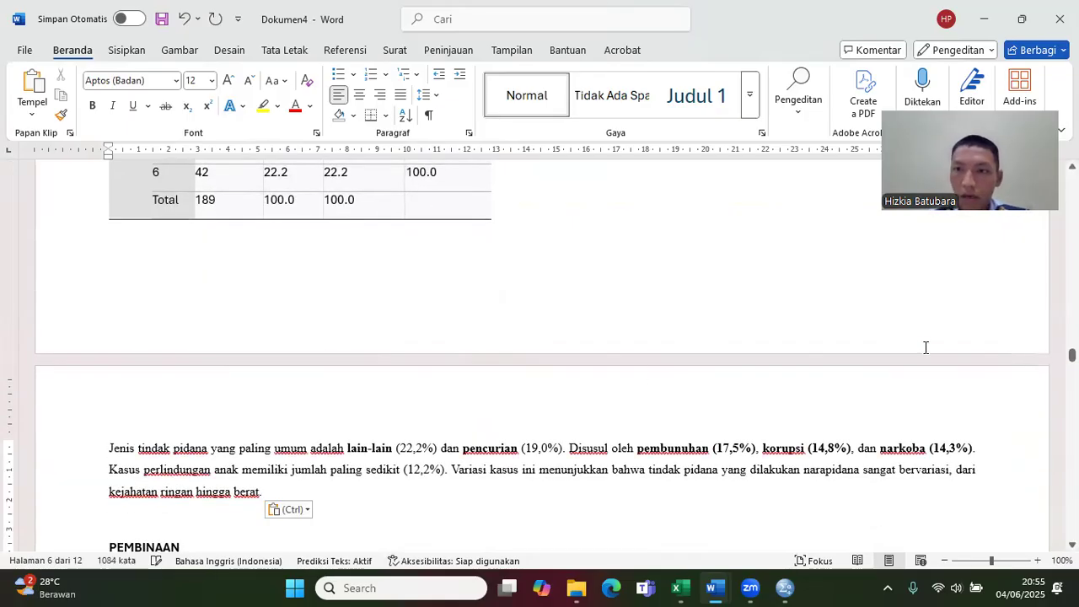
Step: Copy the interpretation paragraph beginning "Jenis program pembinaan" below the PEMBINAAN table in the uas DATA INTERPERTASI document
{"action": "left_click_drag", "start_coordinate": [1072, 354], "coordinate": [1072, 378]}
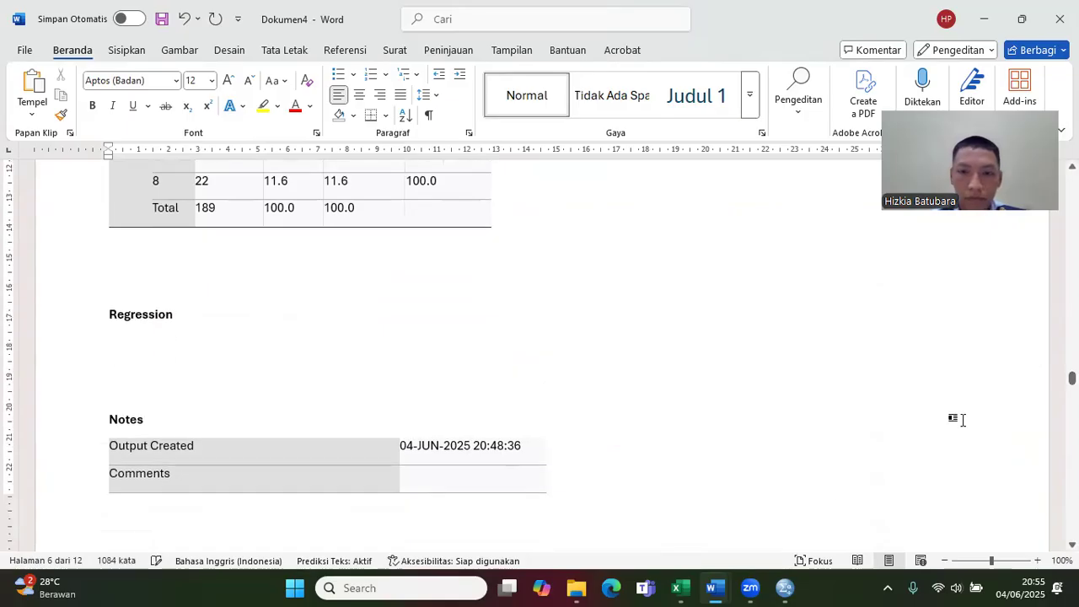
{"action": "left_click", "coordinate": [710, 588]}
{"action": "left_click", "coordinate": [651, 517]}
{"action": "left_click_drag", "start_coordinate": [1072, 298], "coordinate": [1072, 321]}
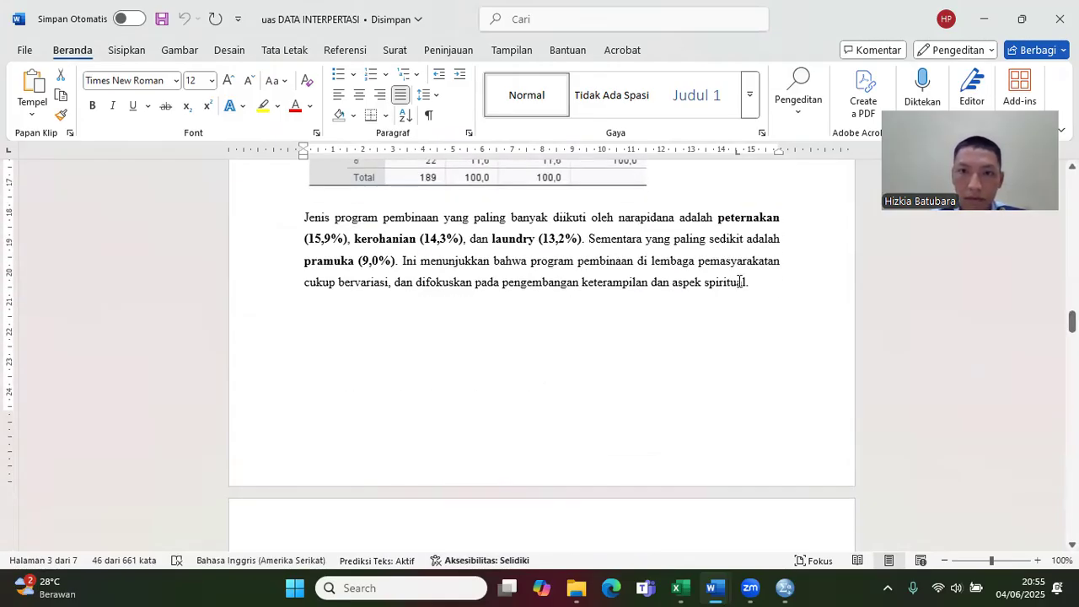
{"action": "left_click_drag", "start_coordinate": [778, 284], "coordinate": [307, 219]}
{"action": "key", "text": "ctrl+c"}
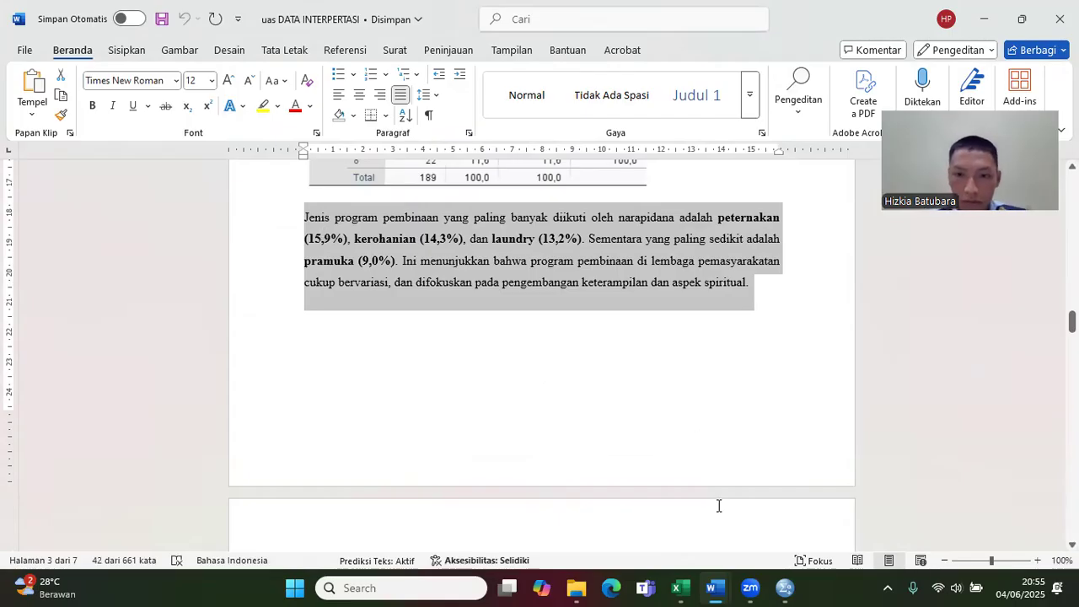
Step: Paste the copied program interpretation paragraph between the PEMBINAAN table and the Regression heading in Dokumen4
{"action": "left_click", "coordinate": [713, 586]}
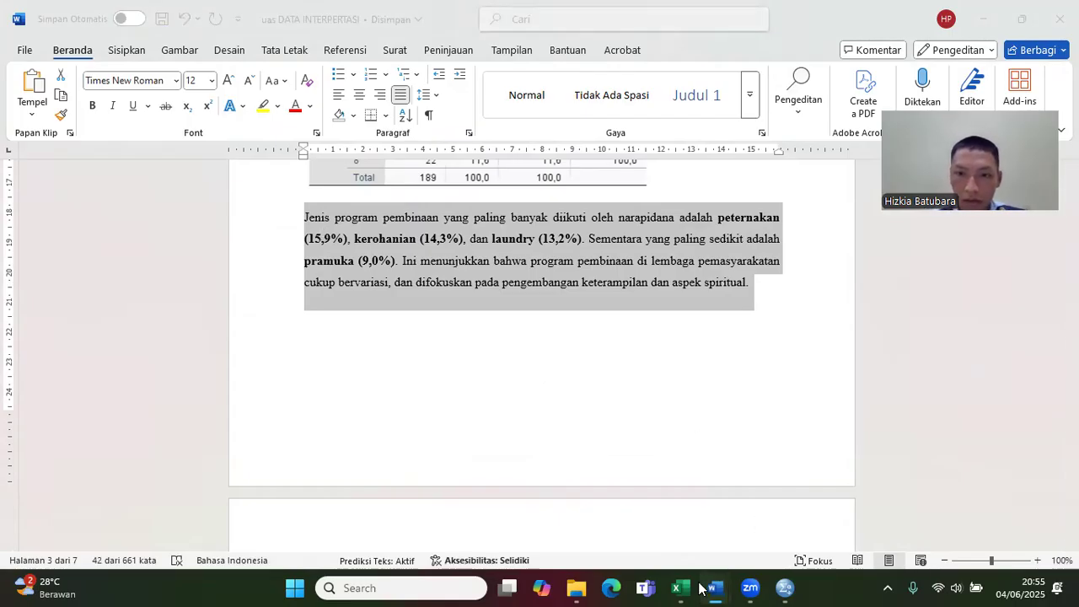
{"action": "left_click", "coordinate": [779, 515]}
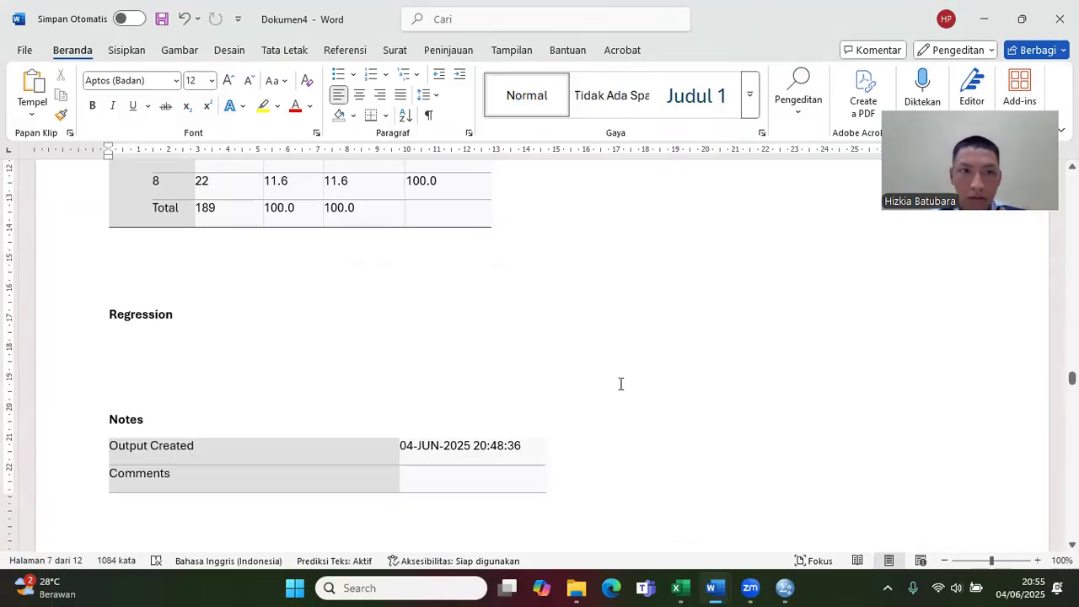
{"action": "left_click", "coordinate": [373, 283]}
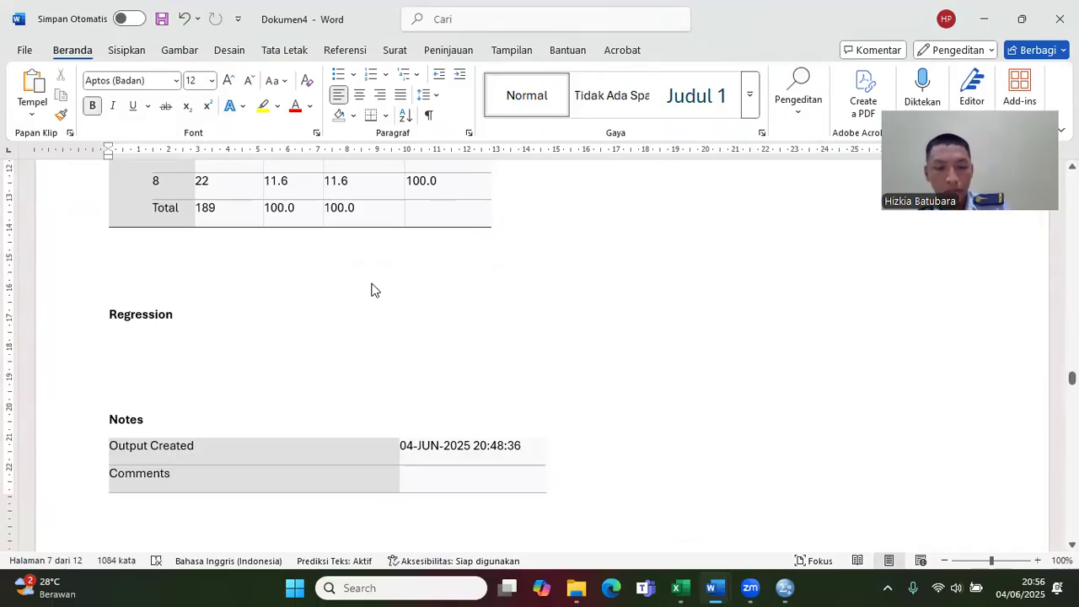
{"action": "key", "text": "ctrl+v"}
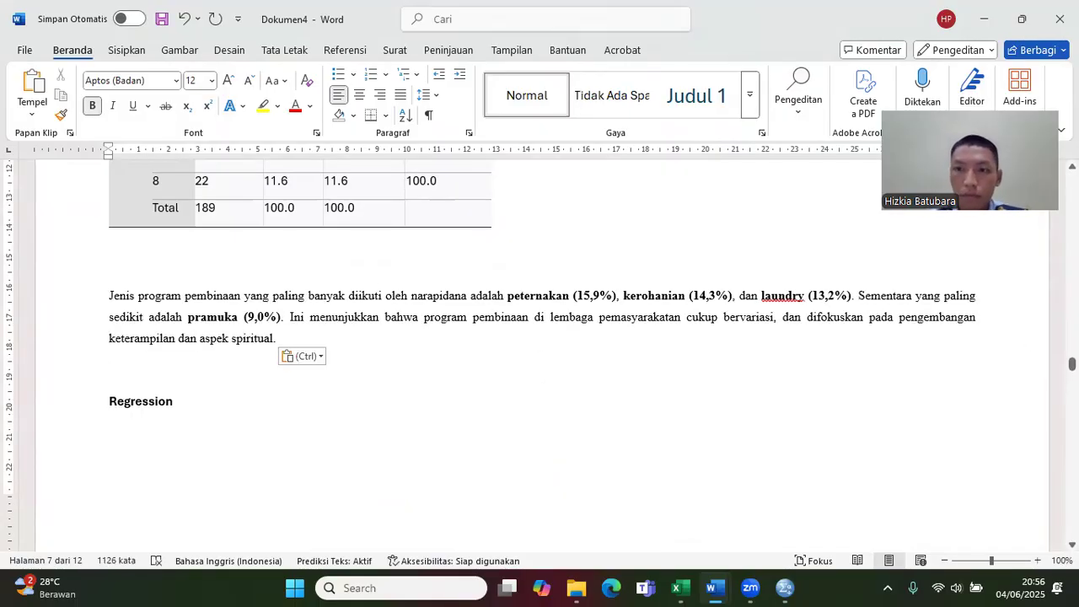
{"action": "left_click_drag", "start_coordinate": [1072, 362], "coordinate": [1072, 355]}
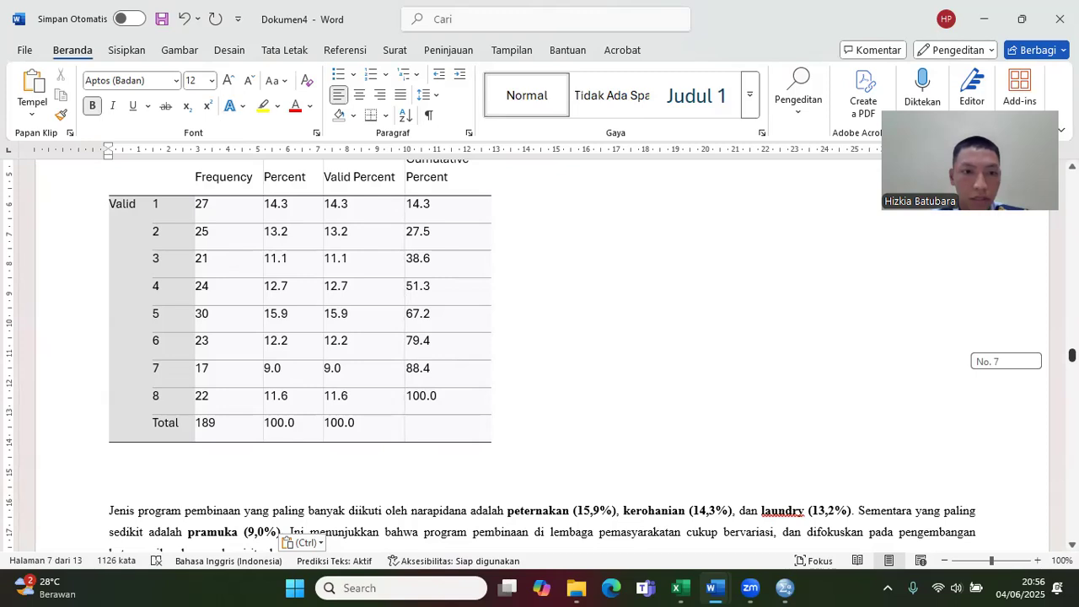
{"action": "left_click_drag", "start_coordinate": [1072, 355], "coordinate": [1072, 355]}
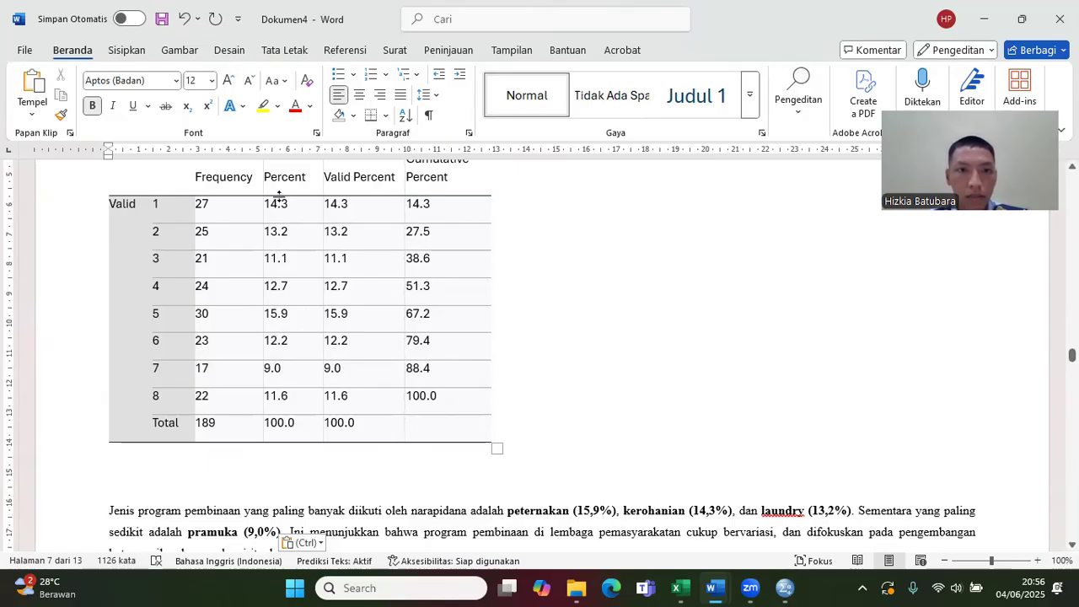
Step: Copy the interpretation paragraph beginning "Berdasarkan hasil uji regresi sederhana" below the Model Summary table in the uas DATA INTERPERTASI document
{"action": "left_click_drag", "start_coordinate": [1072, 354], "coordinate": [1072, 357]}
{"action": "scroll", "coordinate": [540, 354], "scroll_direction": "down", "scroll_amount": 10}
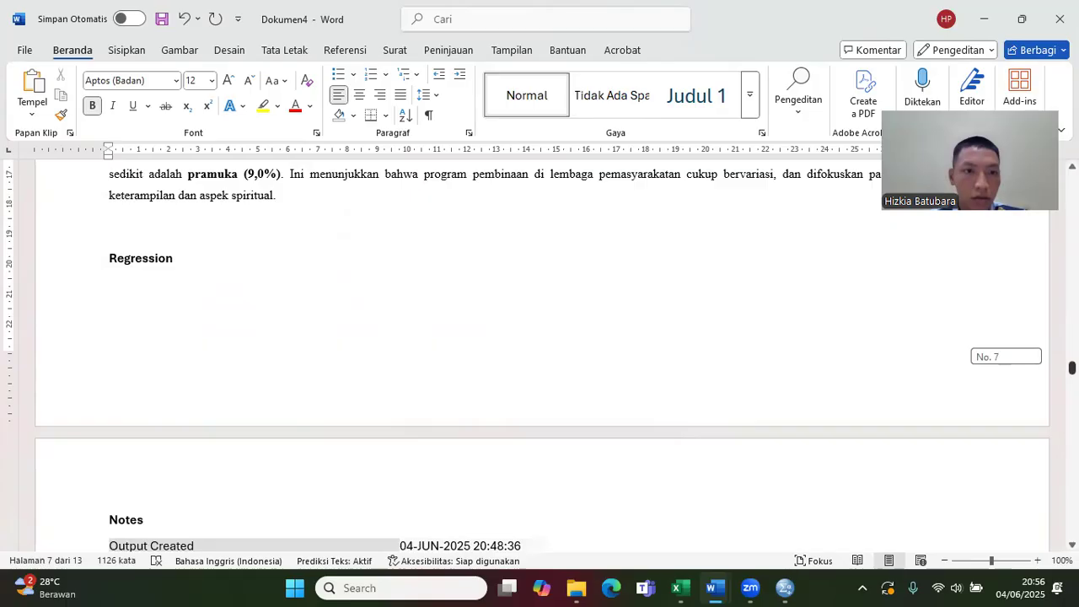
{"action": "scroll", "coordinate": [540, 354], "scroll_direction": "down", "scroll_amount": 10}
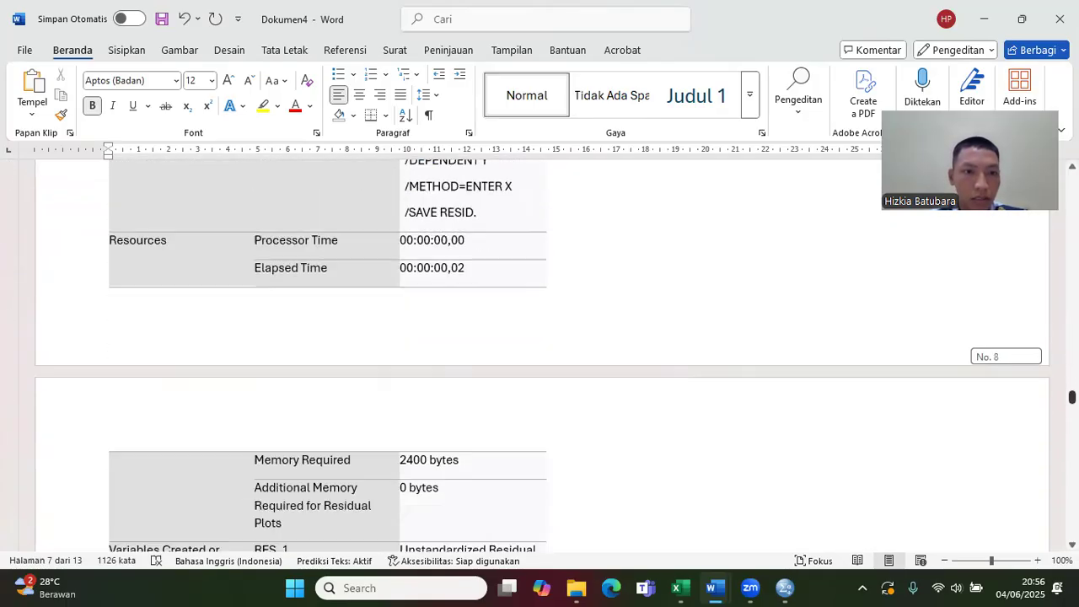
{"action": "scroll", "coordinate": [898, 507], "scroll_direction": "down", "scroll_amount": 3}
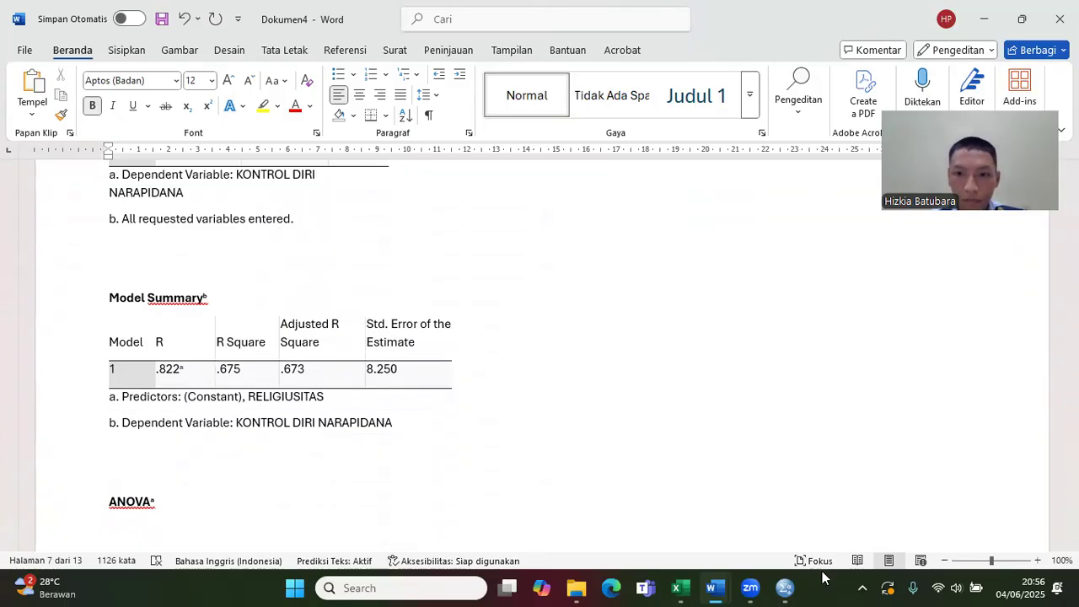
{"action": "mouse_move", "coordinate": [716, 581]}
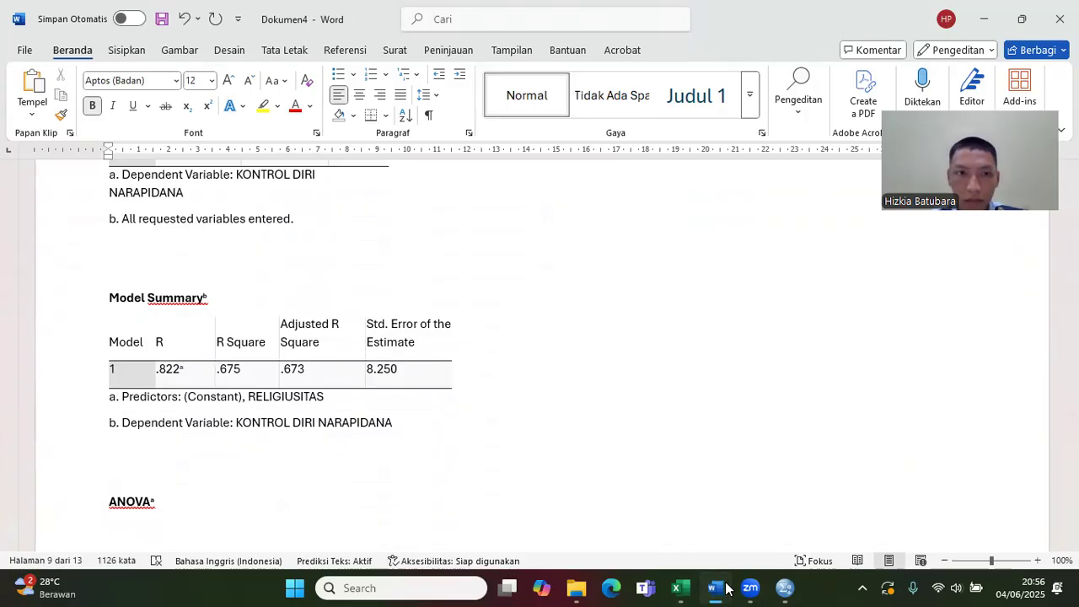
{"action": "left_click", "coordinate": [657, 530]}
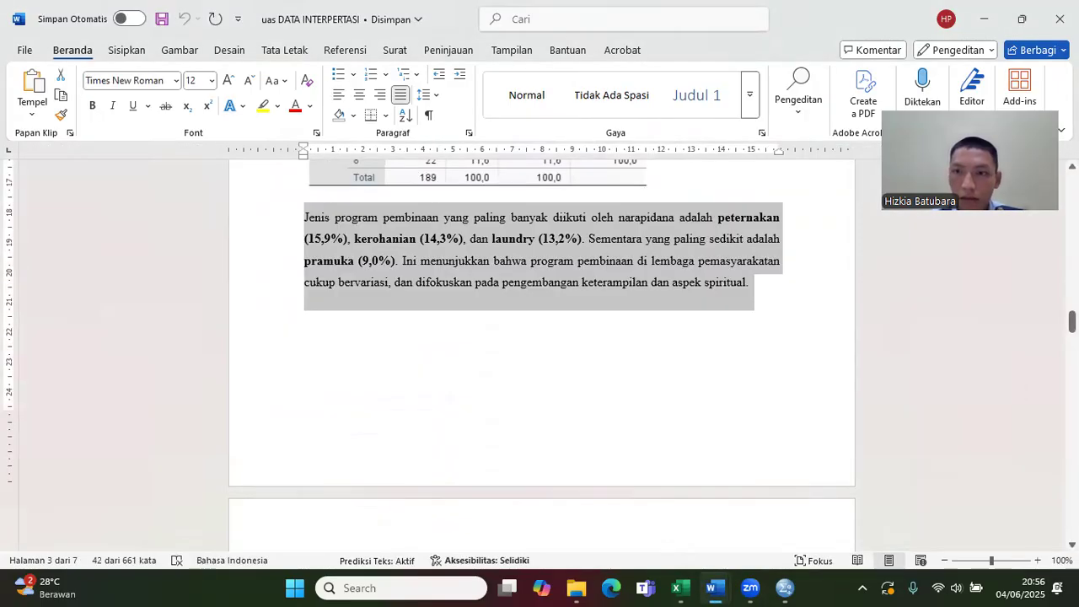
{"action": "scroll", "coordinate": [1020, 394], "scroll_direction": "down", "scroll_amount": 5}
{"action": "scroll", "coordinate": [541, 354], "scroll_direction": "down", "scroll_amount": 15}
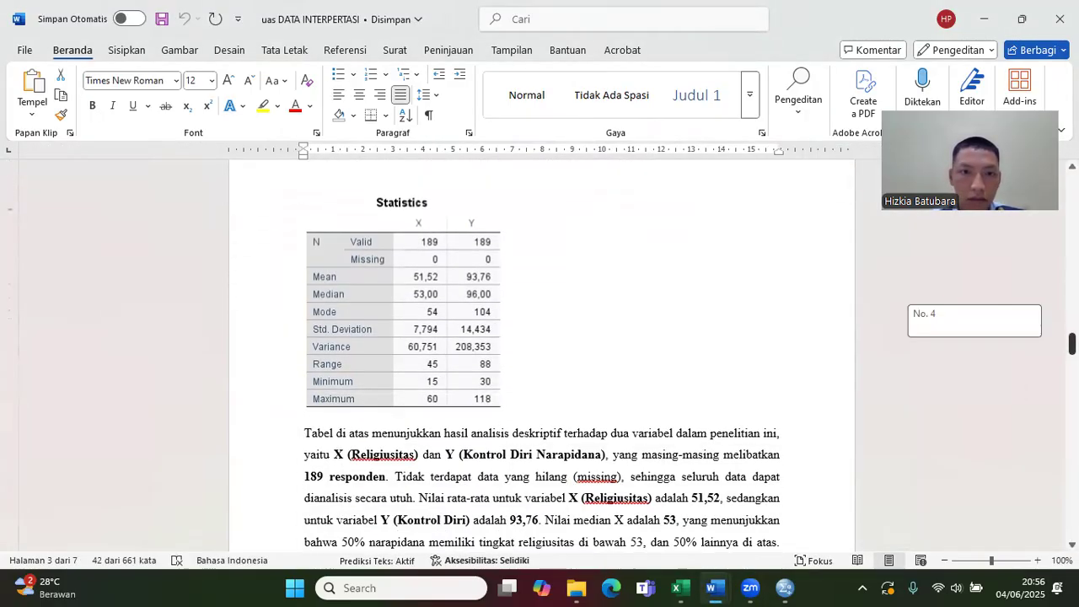
{"action": "scroll", "coordinate": [542, 354], "scroll_direction": "down", "scroll_amount": 10}
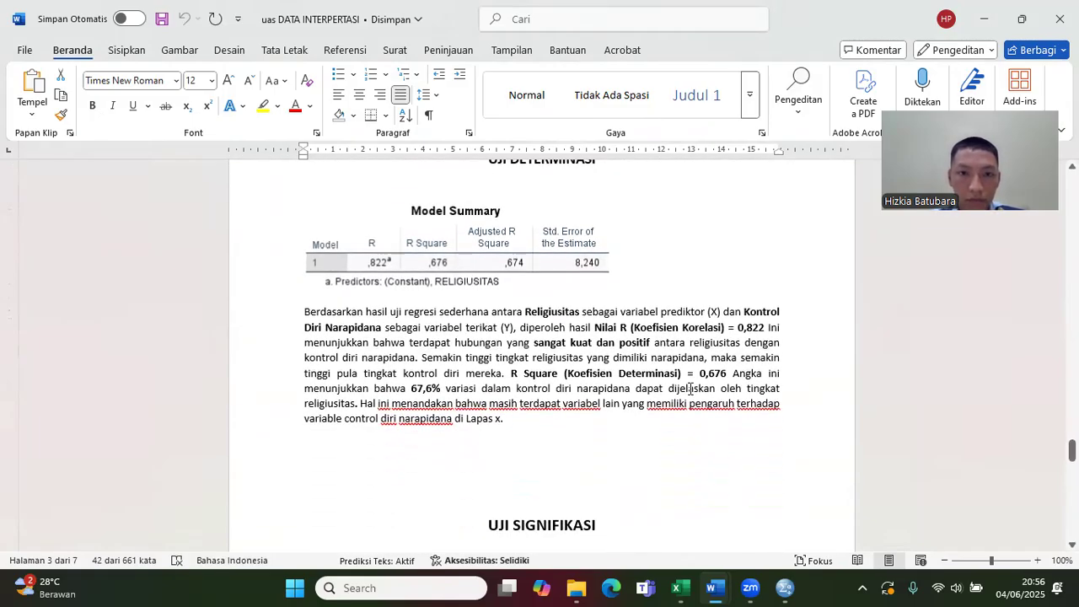
{"action": "left_click_drag", "start_coordinate": [506, 421], "coordinate": [309, 315]}
{"action": "key", "text": "ctrl+c"}
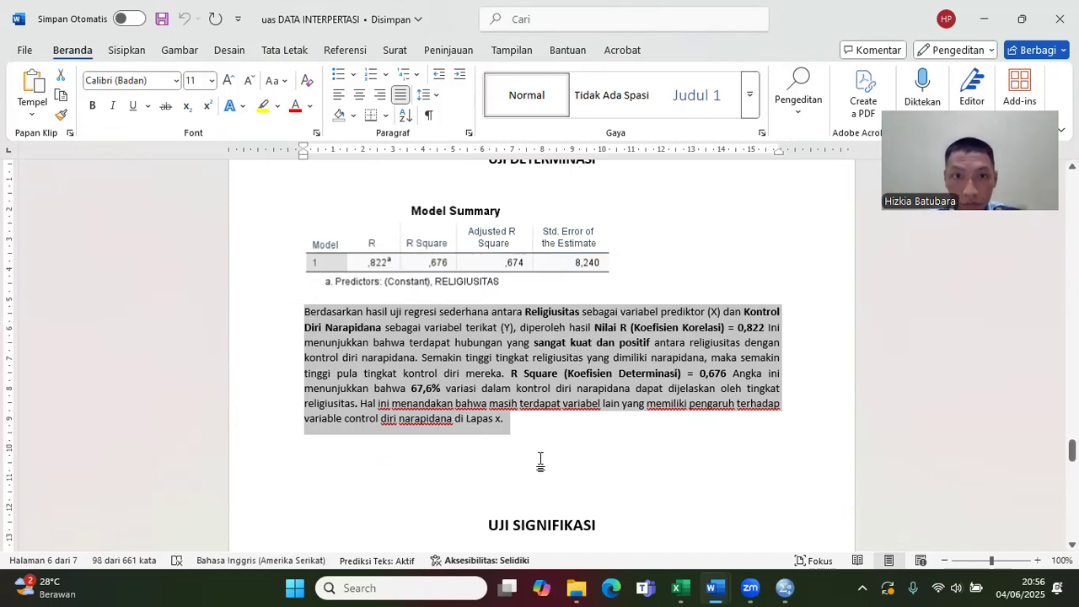
Step: Paste the copied regression interpretation paragraph below the Model Summary table's footnotes in Dokumen4
{"action": "mouse_move", "coordinate": [720, 588]}
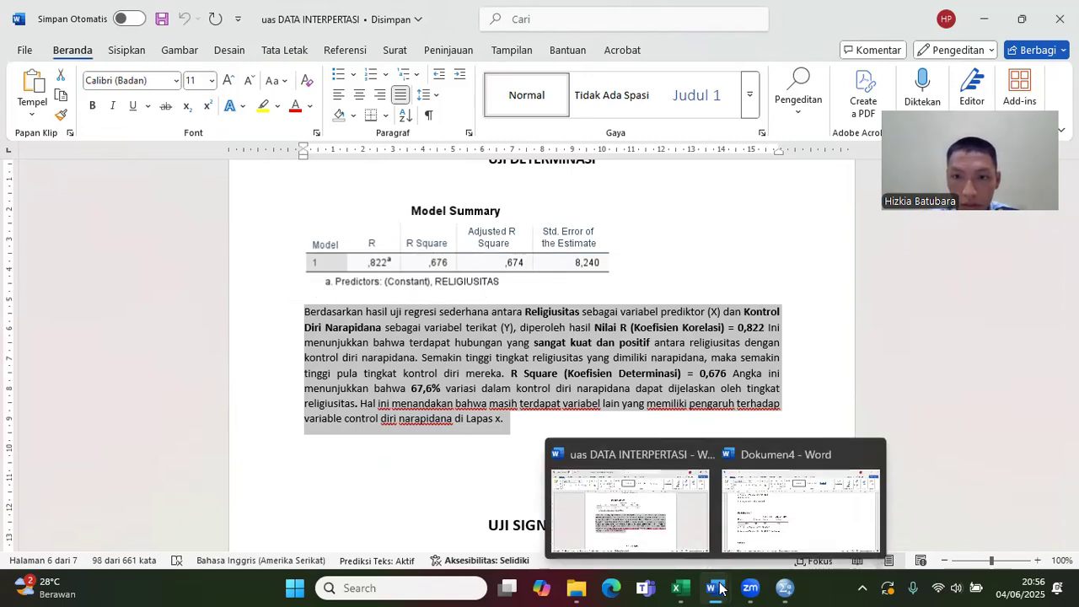
{"action": "left_click", "coordinate": [784, 460]}
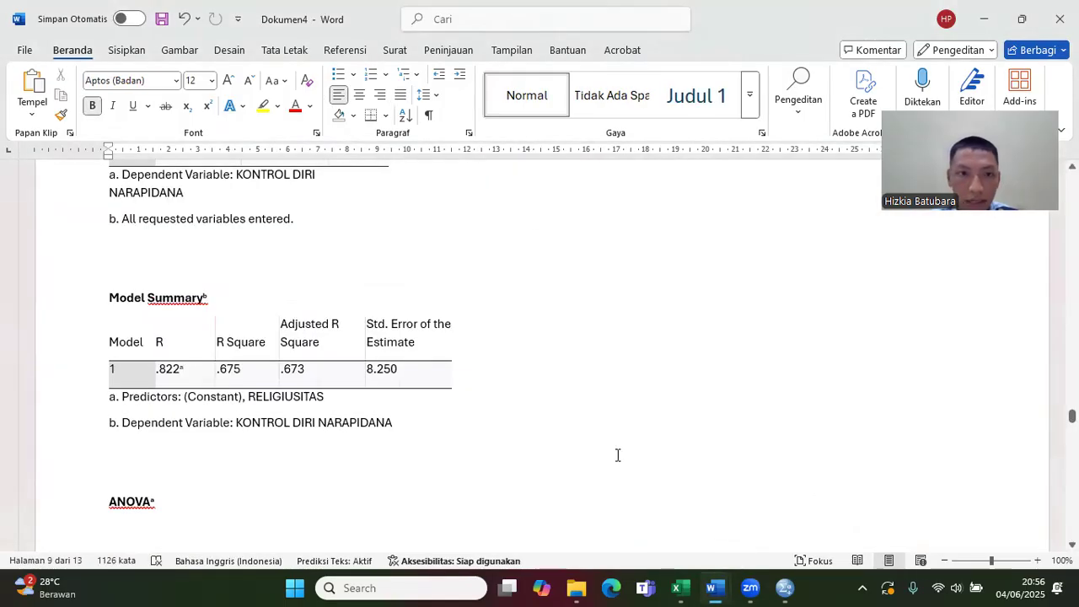
{"action": "left_click", "coordinate": [282, 452]}
{"action": "key", "text": "ctrl+v"}
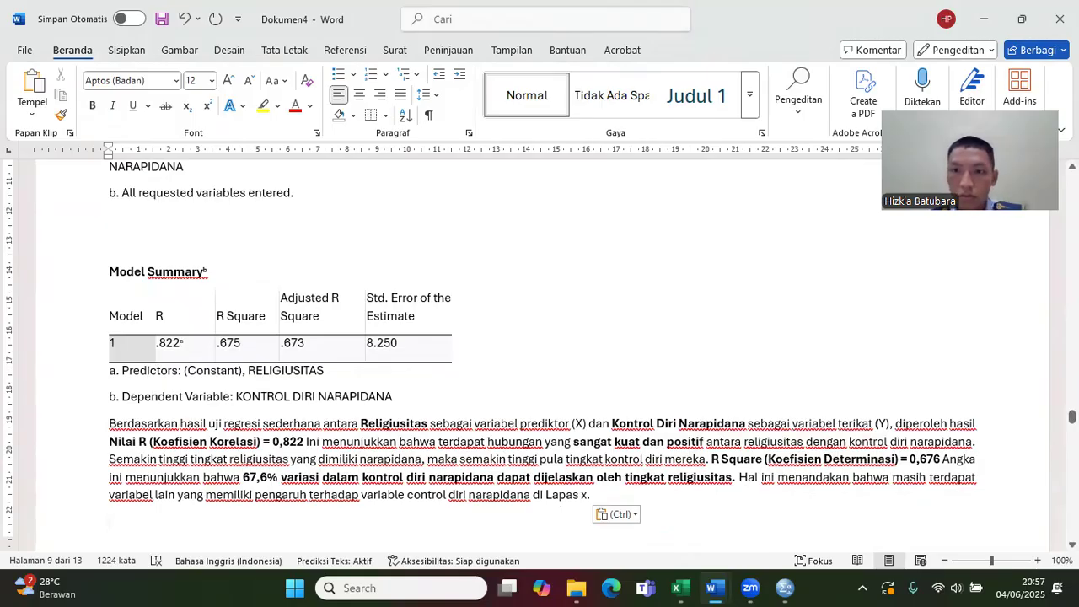
Step: Correct the pasted Model Summary paragraph so R Square reads 0,675 and the explained variation reads 67,5%
{"action": "left_click_drag", "start_coordinate": [1072, 417], "coordinate": [1072, 416]}
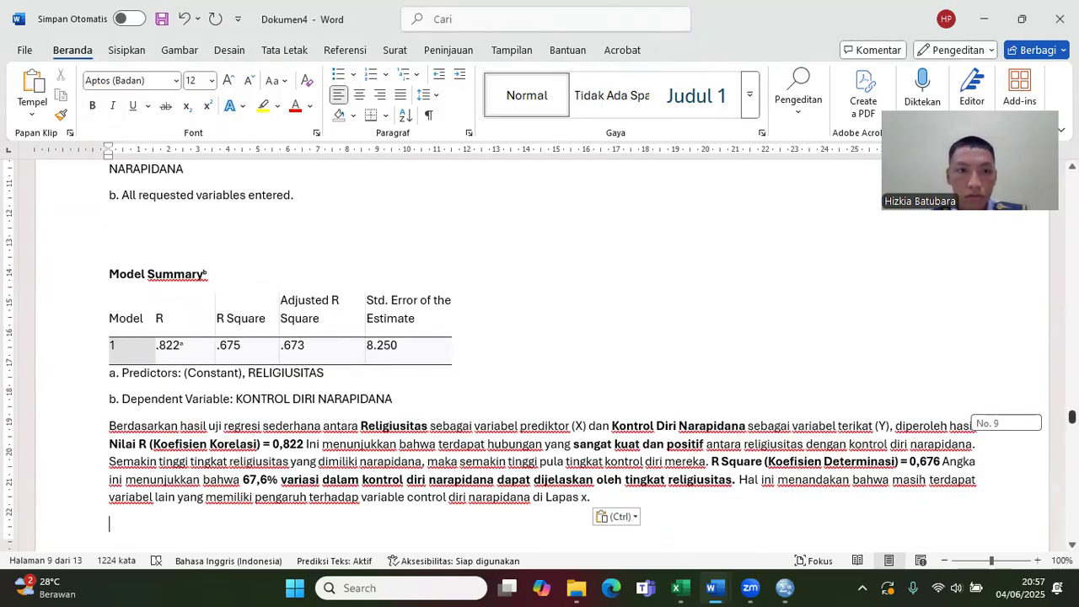
{"action": "left_click_drag", "start_coordinate": [1073, 417], "coordinate": [1072, 417]}
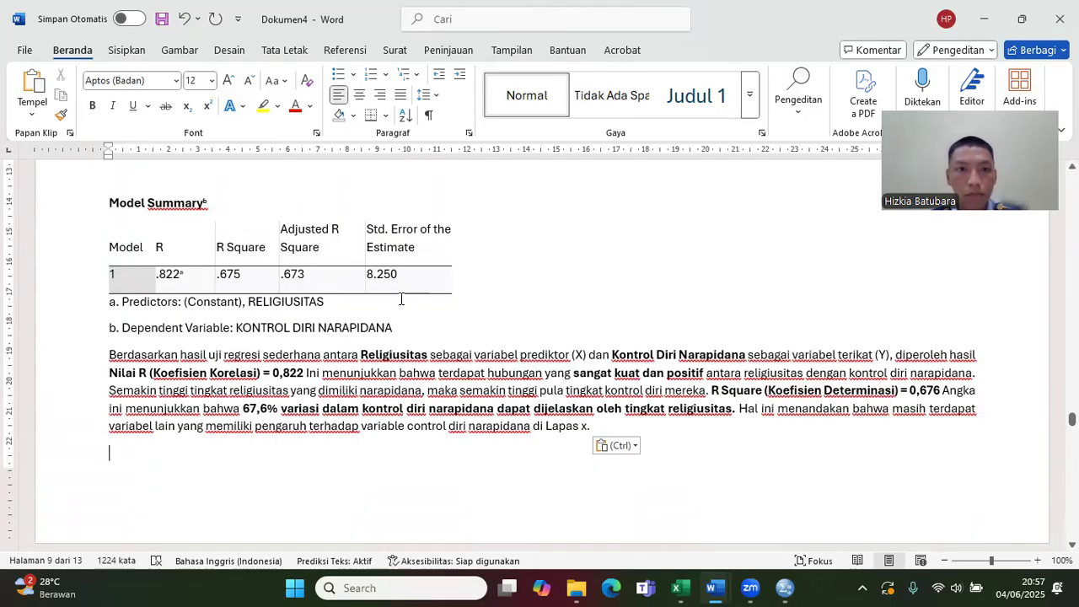
{"action": "left_click", "coordinate": [940, 392]}
{"action": "key", "text": "BackSpace"}
{"action": "type", "text": "5"}
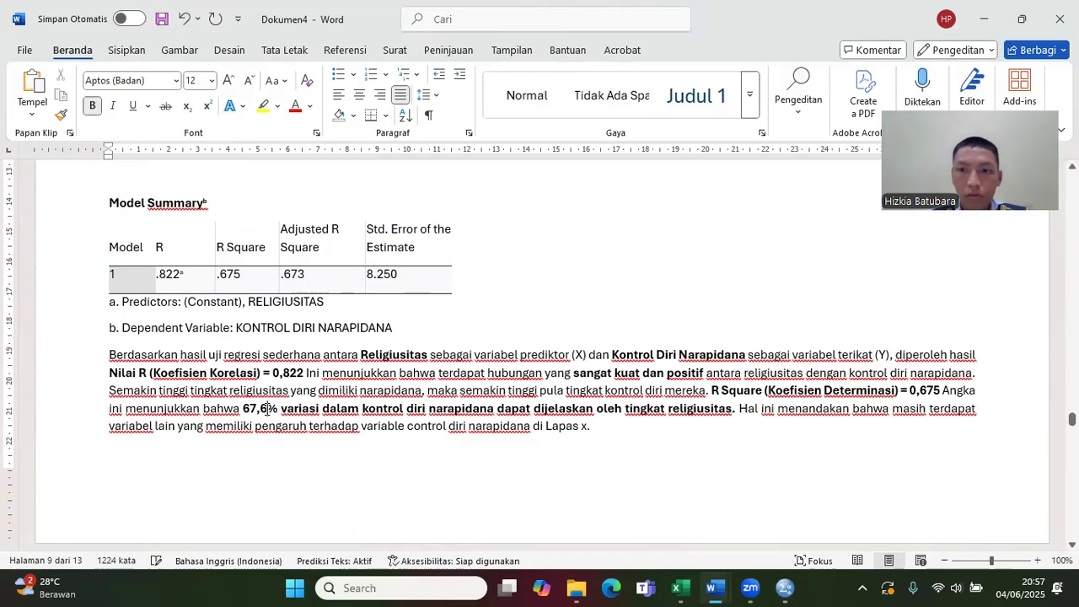
{"action": "key", "text": "BackSpace"}
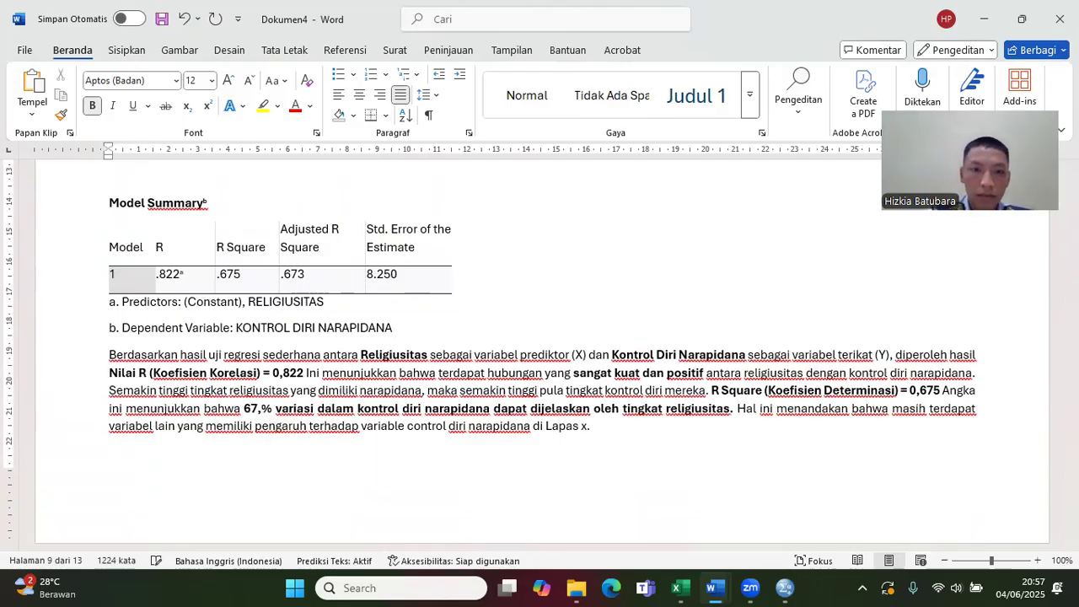
{"action": "type", "text": "5"}
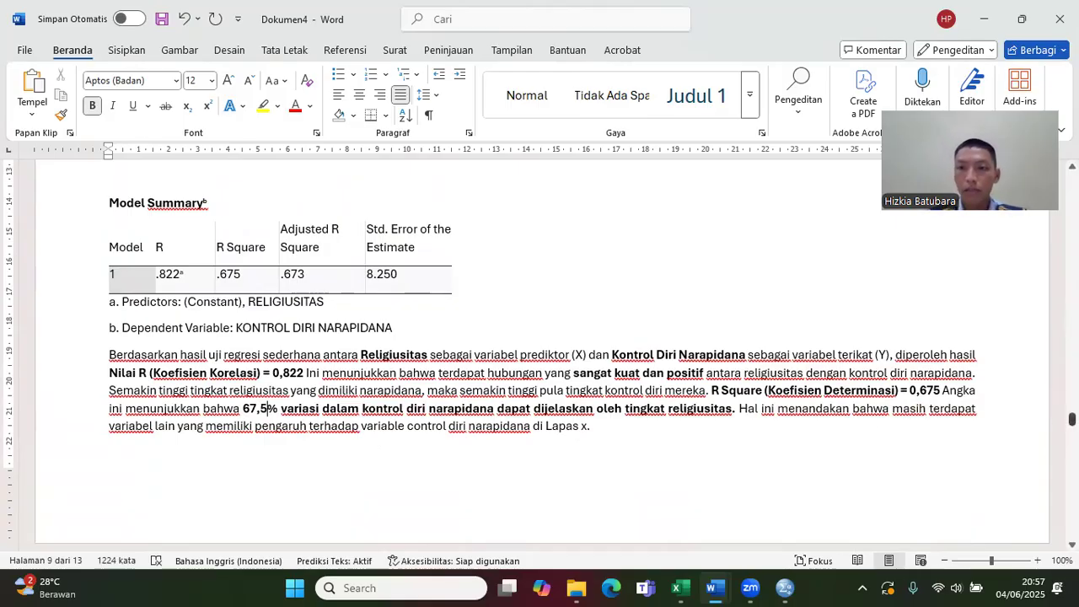
Step: Copy the interpretation paragraph beginning "Uji ANOVA (Analysis of Variance)" below the ANOVA table in the uas DATA INTERPERTASI document
{"action": "scroll", "coordinate": [540, 354], "scroll_direction": "down", "scroll_amount": 10}
{"action": "scroll", "coordinate": [540, 354], "scroll_direction": "up", "scroll_amount": 8}
{"action": "scroll", "coordinate": [539, 355], "scroll_direction": "down", "scroll_amount": 3}
{"action": "scroll", "coordinate": [540, 354], "scroll_direction": "down", "scroll_amount": 2}
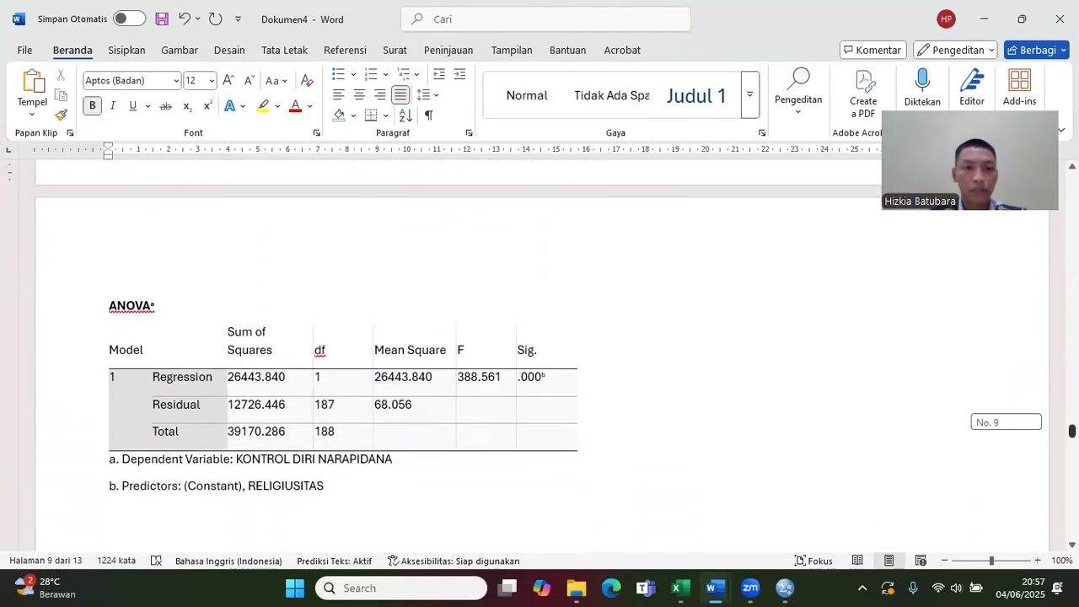
{"action": "mouse_move", "coordinate": [723, 588]}
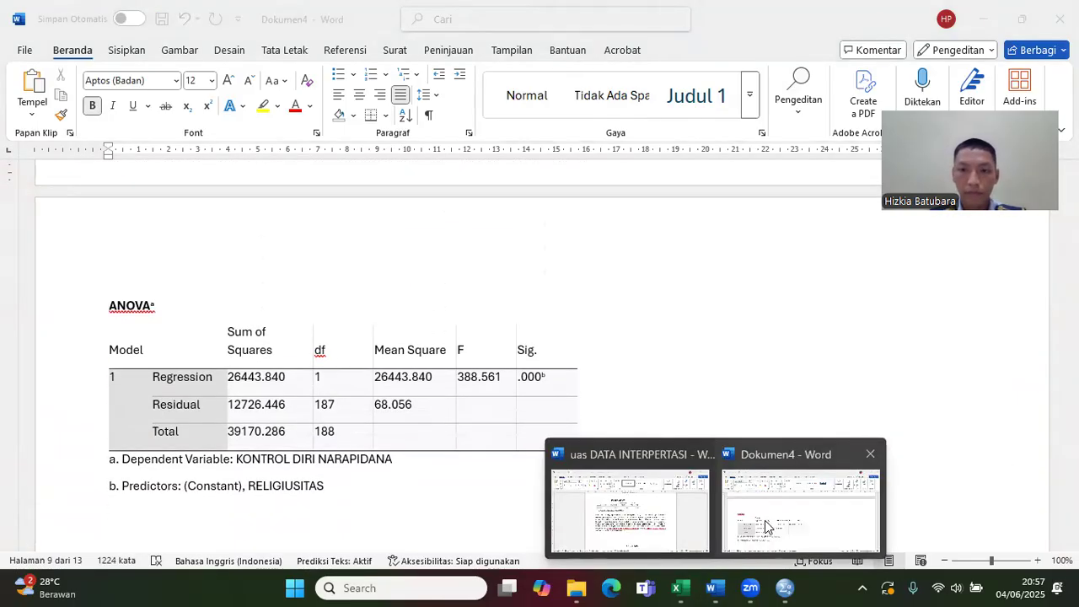
{"action": "left_click", "coordinate": [687, 520]}
{"action": "left_click_drag", "start_coordinate": [1072, 451], "coordinate": [1072, 473]}
{"action": "left_click_drag", "start_coordinate": [640, 482], "coordinate": [320, 398]}
{"action": "key", "text": "ctrl+c"}
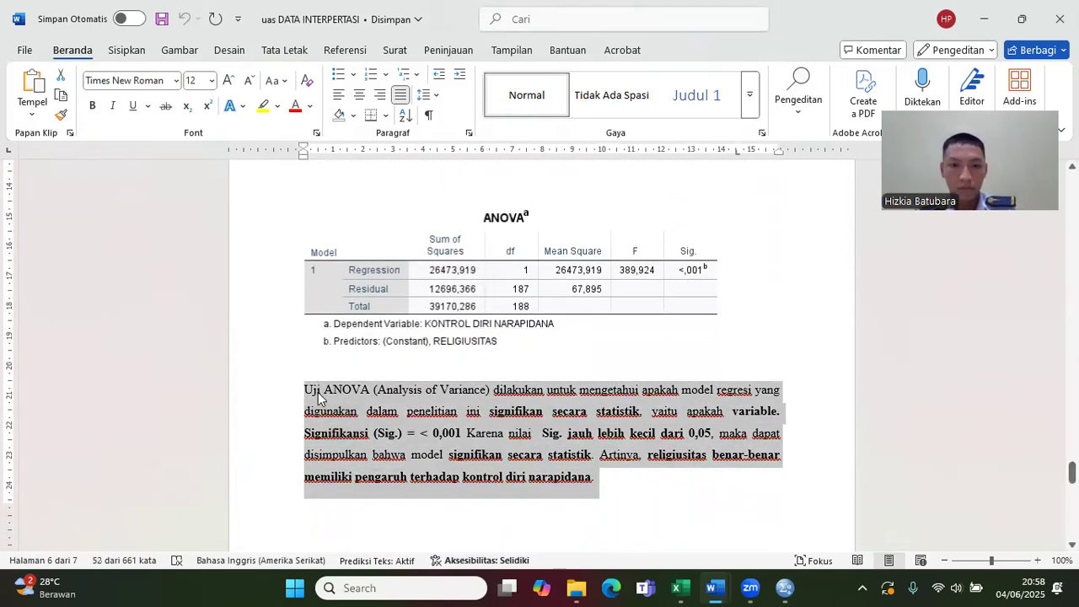
Step: Paste the copied ANOVA interpretation paragraph directly below the ANOVA table's footnotes in Dokumen4
{"action": "mouse_move", "coordinate": [710, 587]}
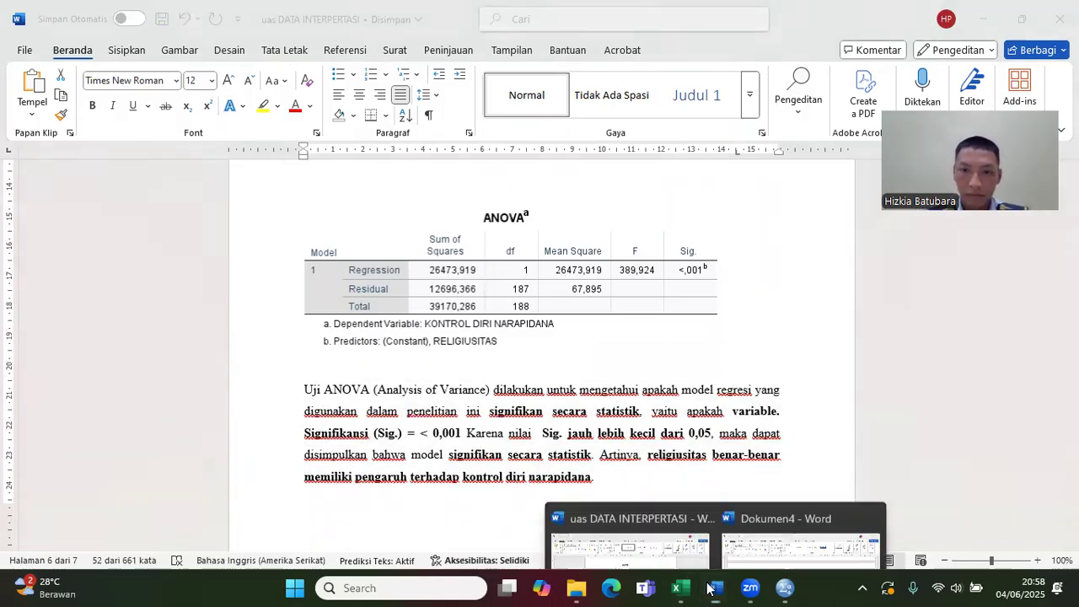
{"action": "left_click", "coordinate": [749, 519]}
{"action": "left_click", "coordinate": [260, 511]}
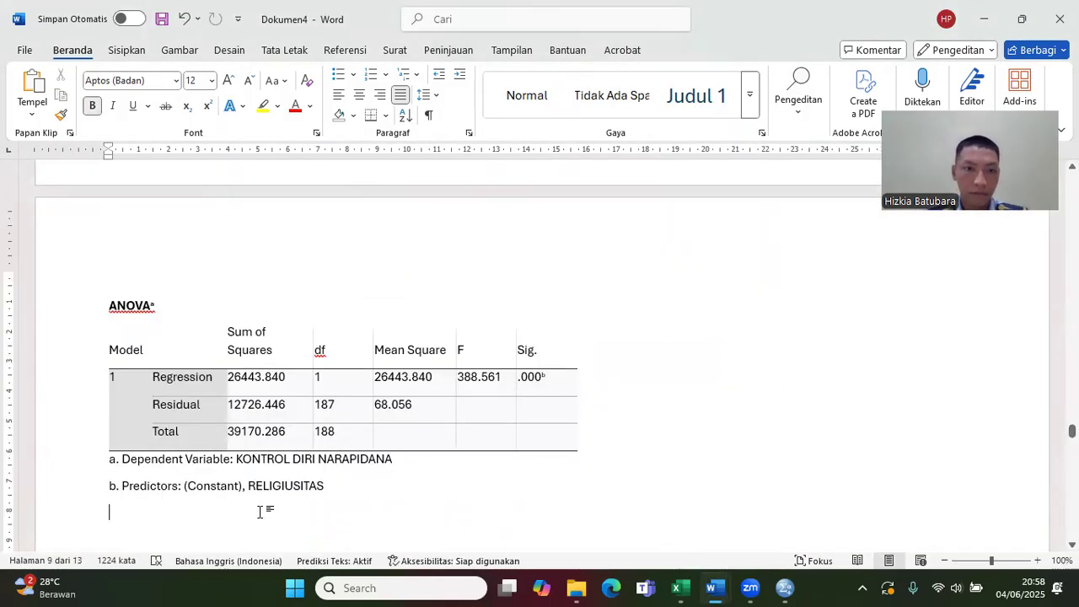
{"action": "key", "text": "ctrl+v"}
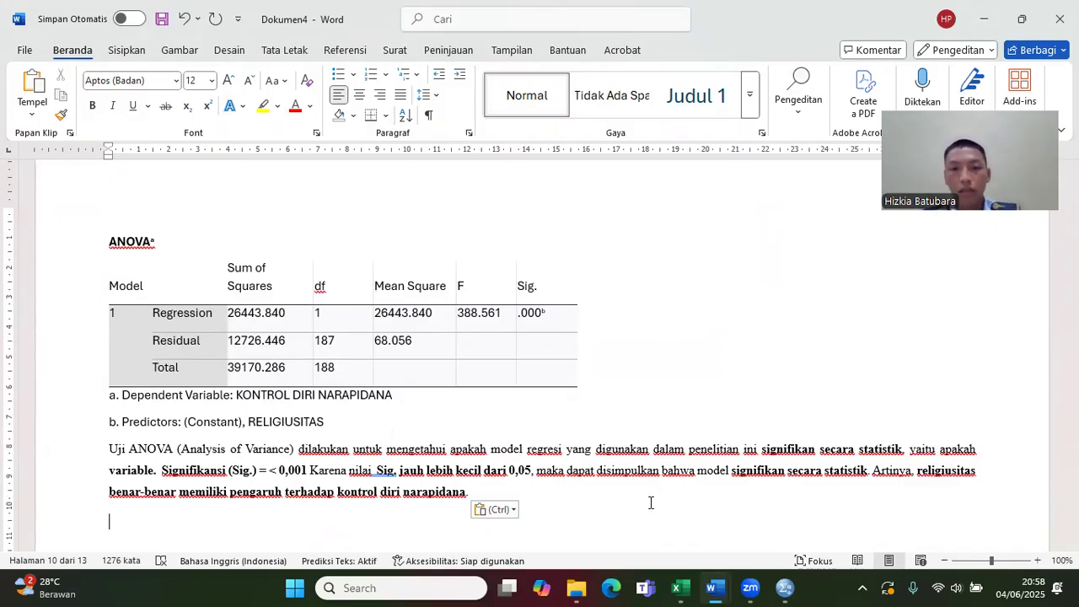
Step: Switch to the uas DATA INTERPERTASI document and copy the interpretation paragraph beginning "Uji Kolmogorov-Smirnov" below the normality test heading
{"action": "left_click_drag", "start_coordinate": [1072, 433], "coordinate": [1072, 506]}
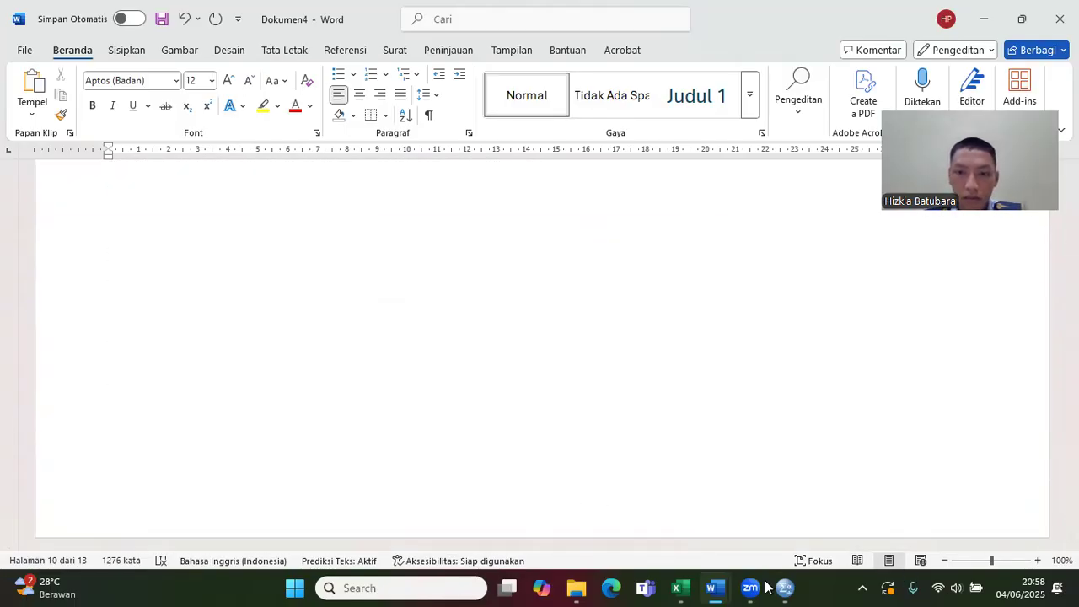
{"action": "mouse_move", "coordinate": [715, 587]}
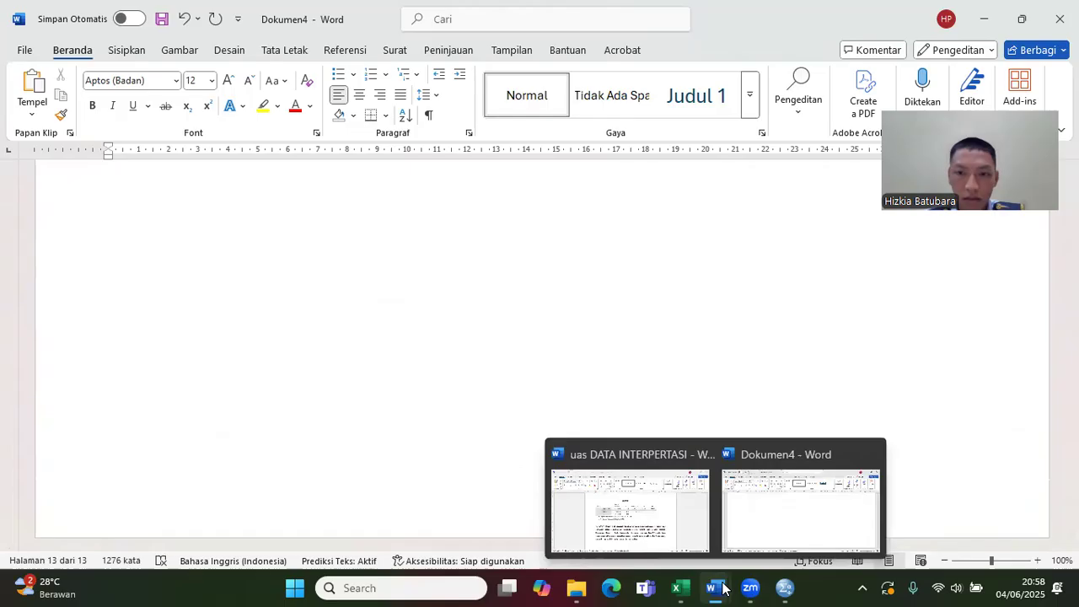
{"action": "left_click", "coordinate": [667, 523]}
{"action": "left_click_drag", "start_coordinate": [1072, 473], "coordinate": [1072, 410]}
{"action": "left_click_drag", "start_coordinate": [478, 451], "coordinate": [318, 306]}
{"action": "key", "text": "ctrl+c"}
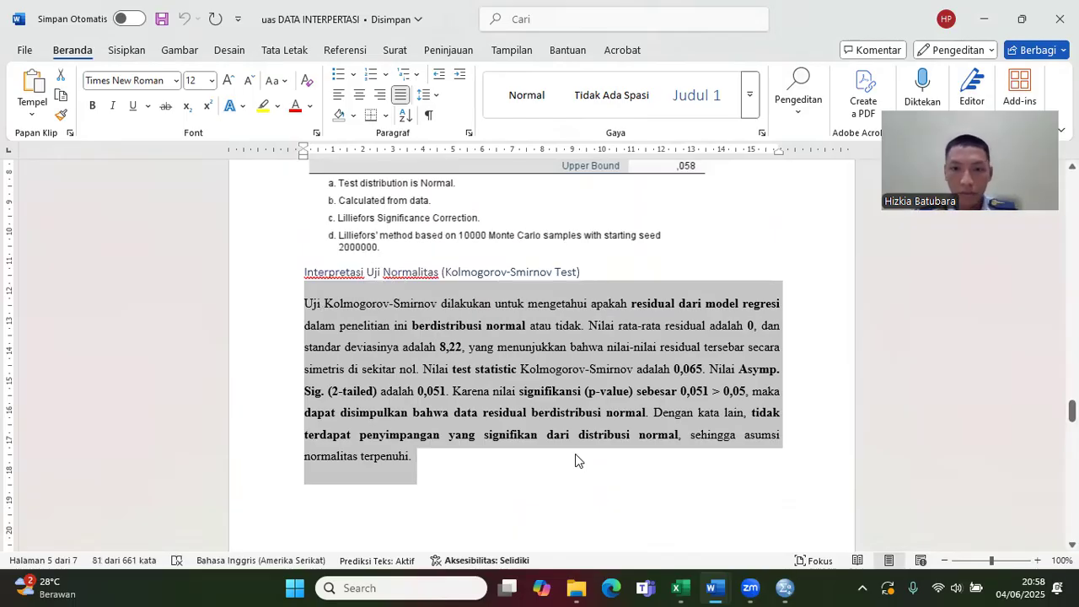
Step: Paste the copied Kolmogorov-Smirnov interpretation paragraph in Dokumen4 below the One-Sample Kolmogorov-Smirnov Test table's footnotes
{"action": "left_click", "coordinate": [713, 587]}
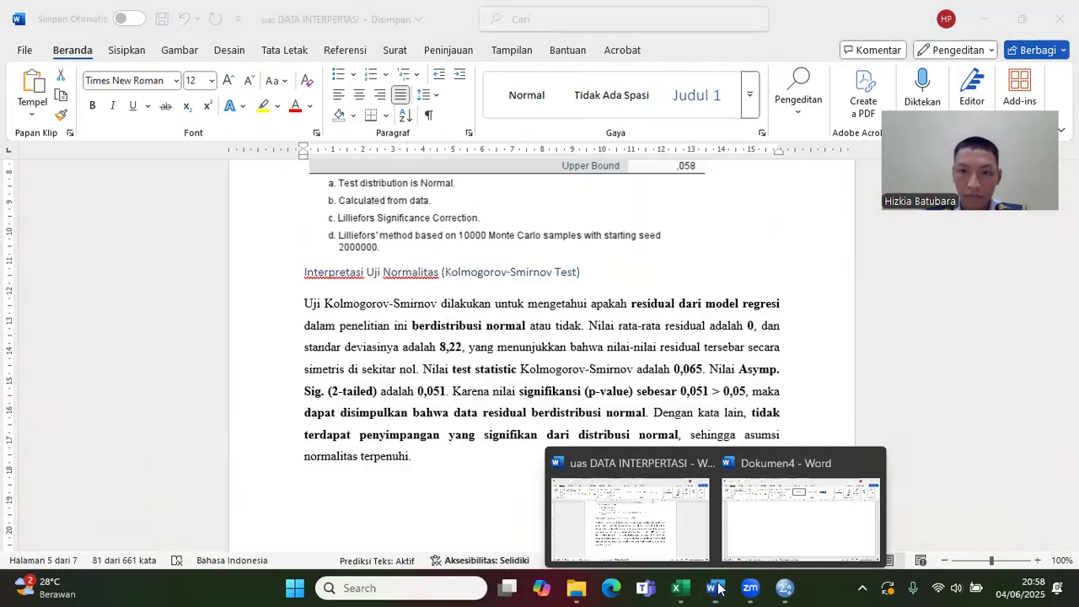
{"action": "left_click", "coordinate": [748, 532]}
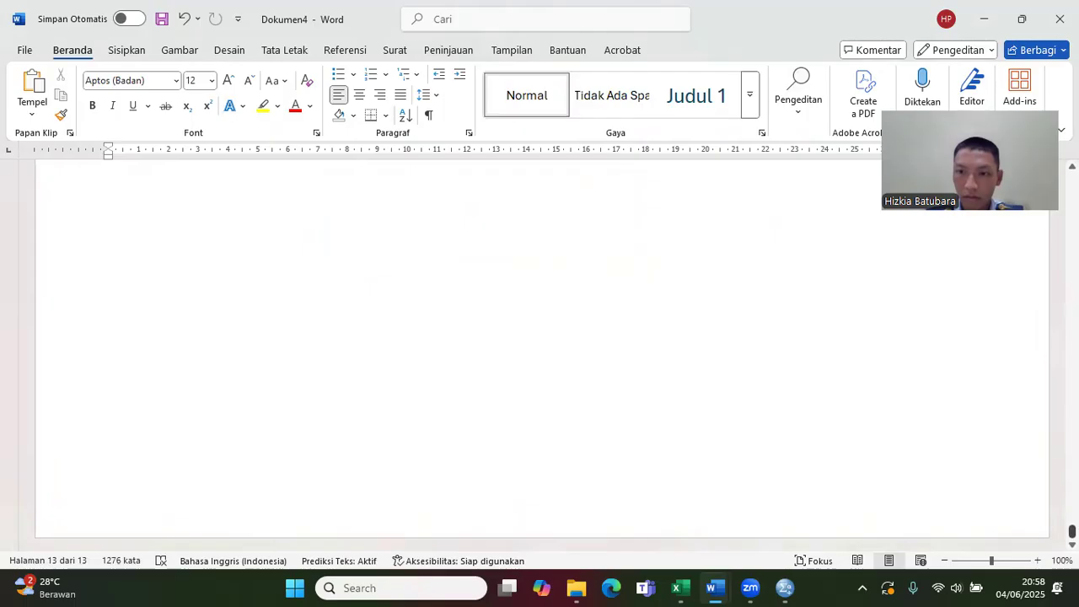
{"action": "left_click_drag", "start_coordinate": [1072, 531], "coordinate": [1073, 514]}
{"action": "left_click", "coordinate": [210, 532]}
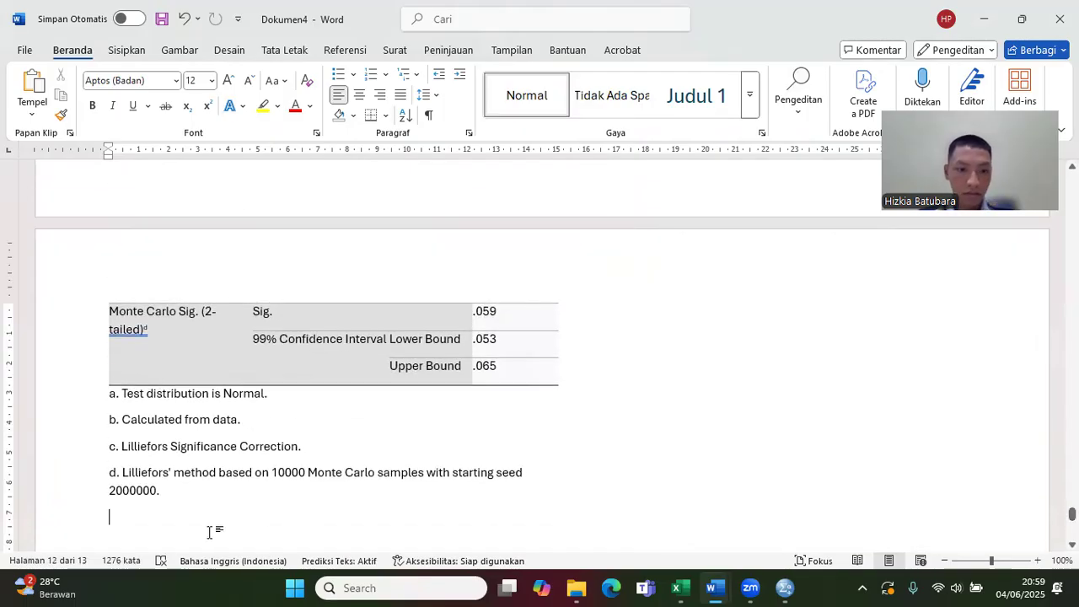
{"action": "key", "text": "ctrl+v"}
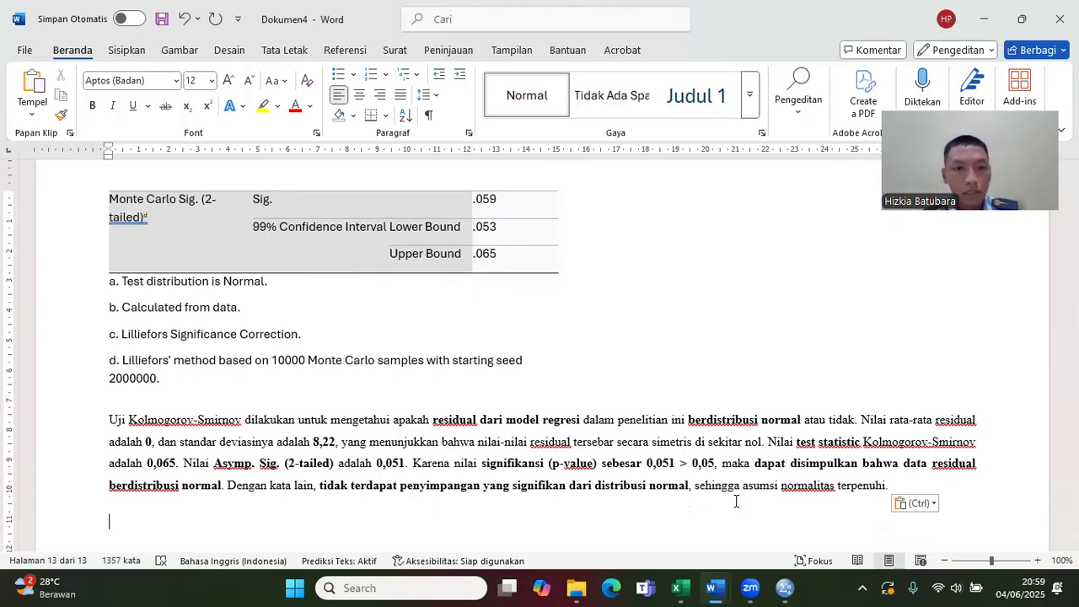
Step: Check the pasted Kolmogorov-Smirnov paragraph against the table and correct both its Asymp. Sig. (2-tailed) value and its p-value to 0,057
{"action": "left_click_drag", "start_coordinate": [1073, 517], "coordinate": [1072, 502]}
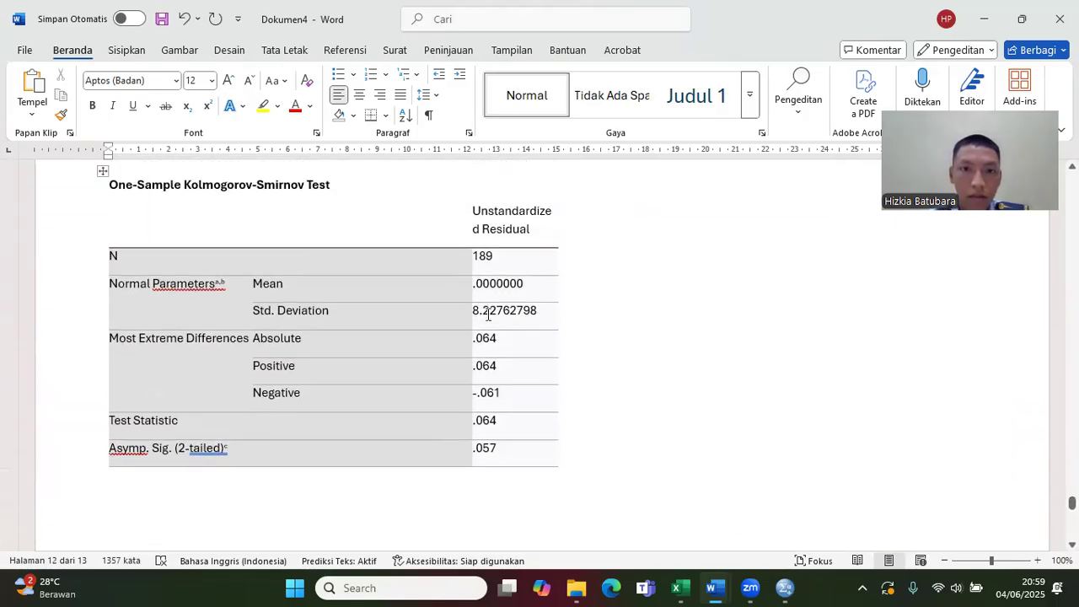
{"action": "left_click_drag", "start_coordinate": [1072, 504], "coordinate": [1072, 523]}
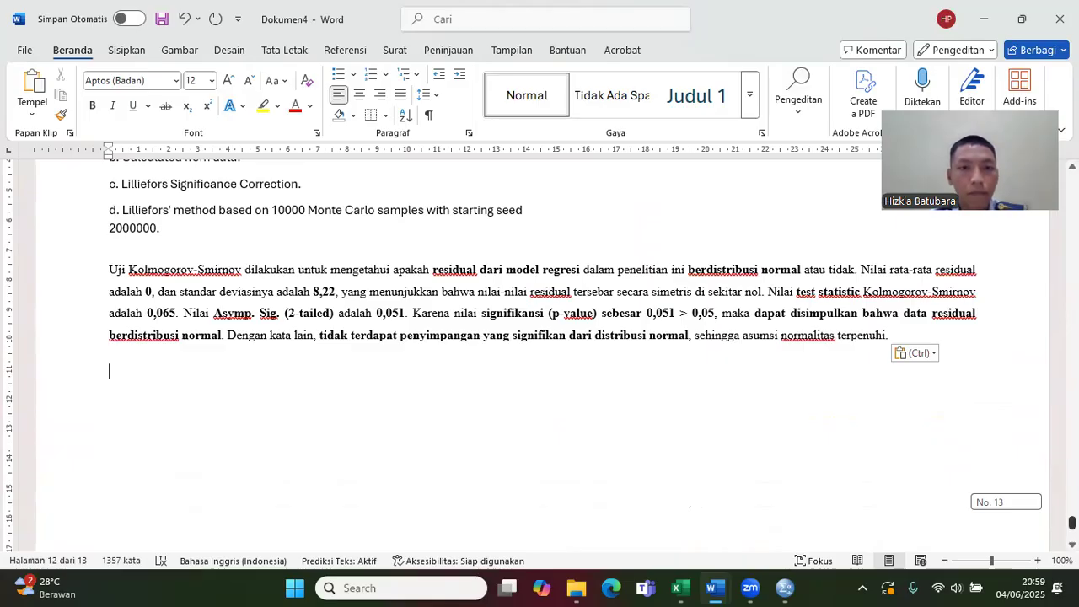
{"action": "scroll", "coordinate": [540, 354], "scroll_direction": "up", "scroll_amount": 10}
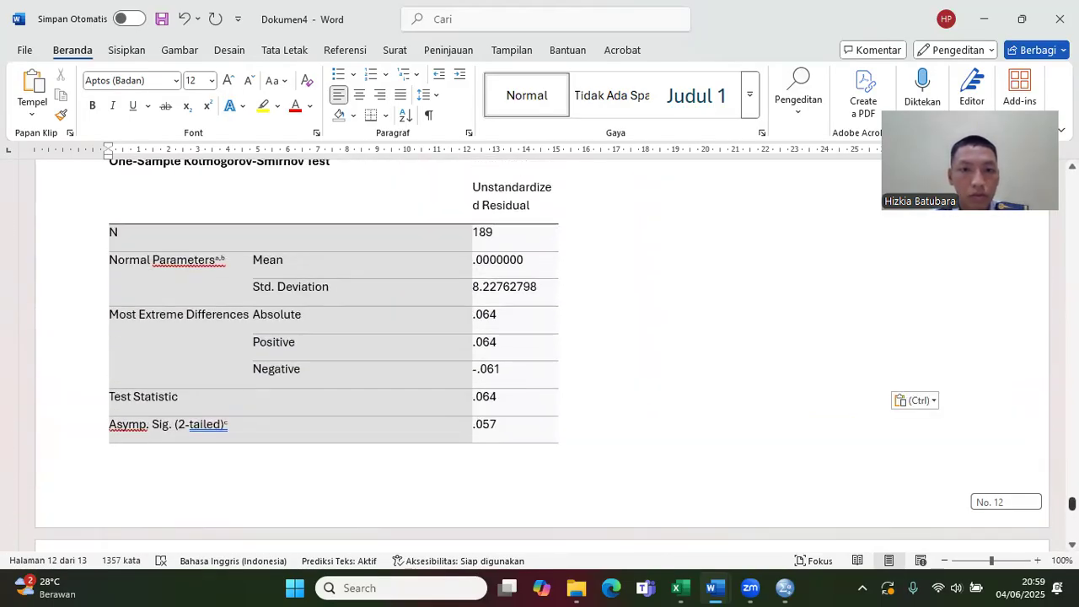
{"action": "scroll", "coordinate": [539, 355], "scroll_direction": "down", "scroll_amount": 6}
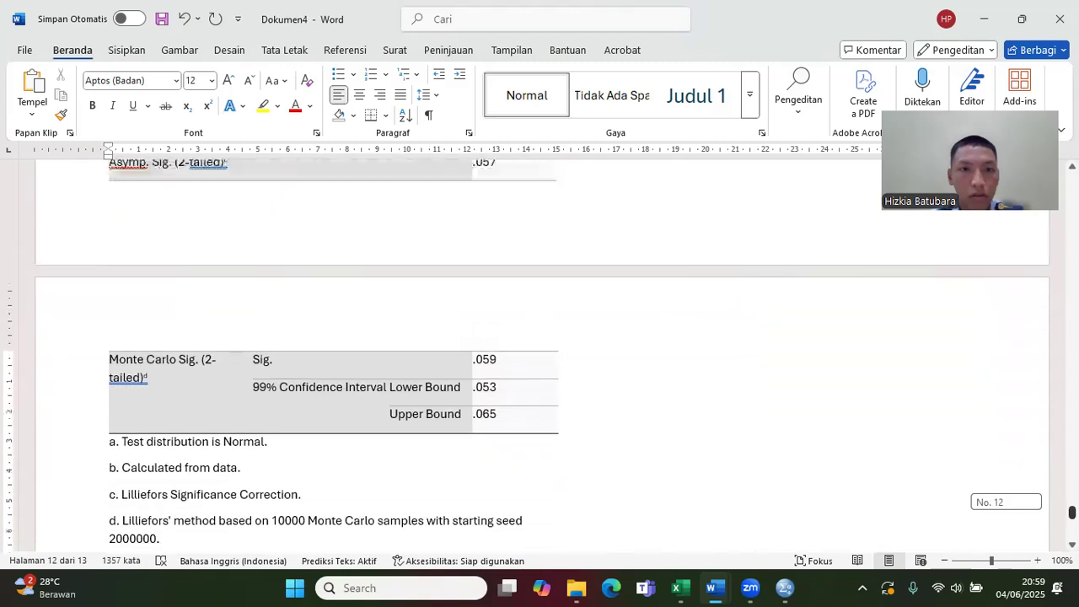
{"action": "scroll", "coordinate": [539, 354], "scroll_direction": "up", "scroll_amount": 3}
{"action": "scroll", "coordinate": [648, 445], "scroll_direction": "down", "scroll_amount": 6}
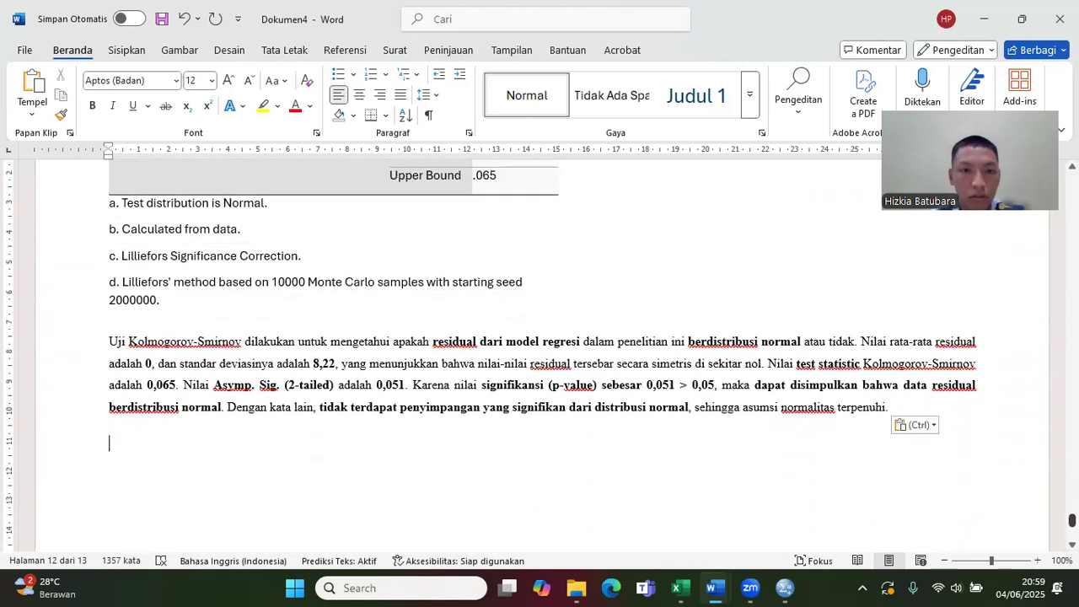
{"action": "left_click", "coordinate": [404, 385]}
{"action": "key", "text": "BackSpace"}
{"action": "type", "text": "7"}
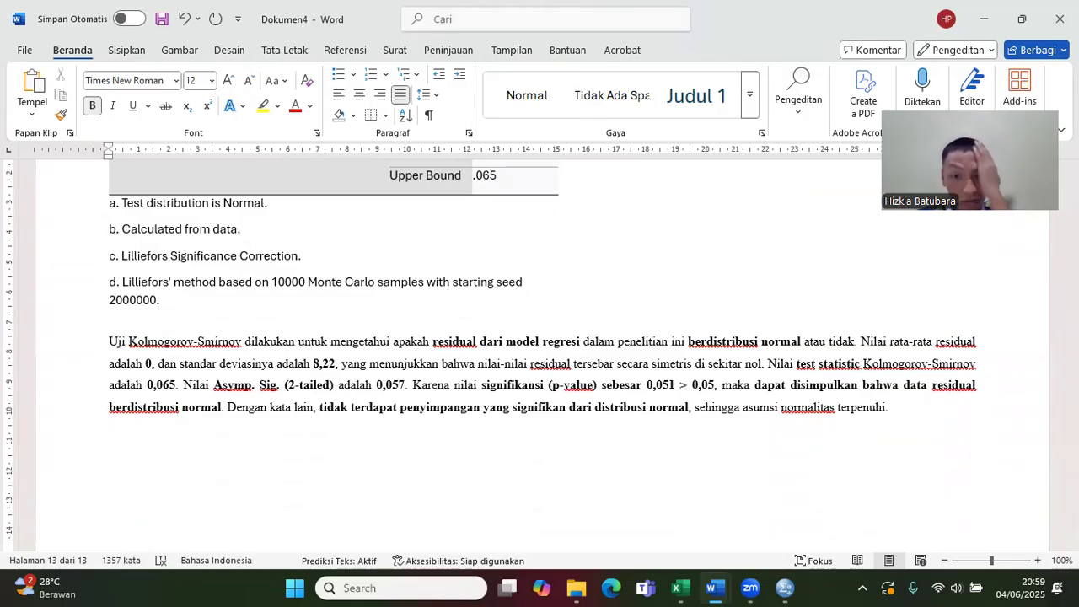
{"action": "left_click", "coordinate": [673, 389]}
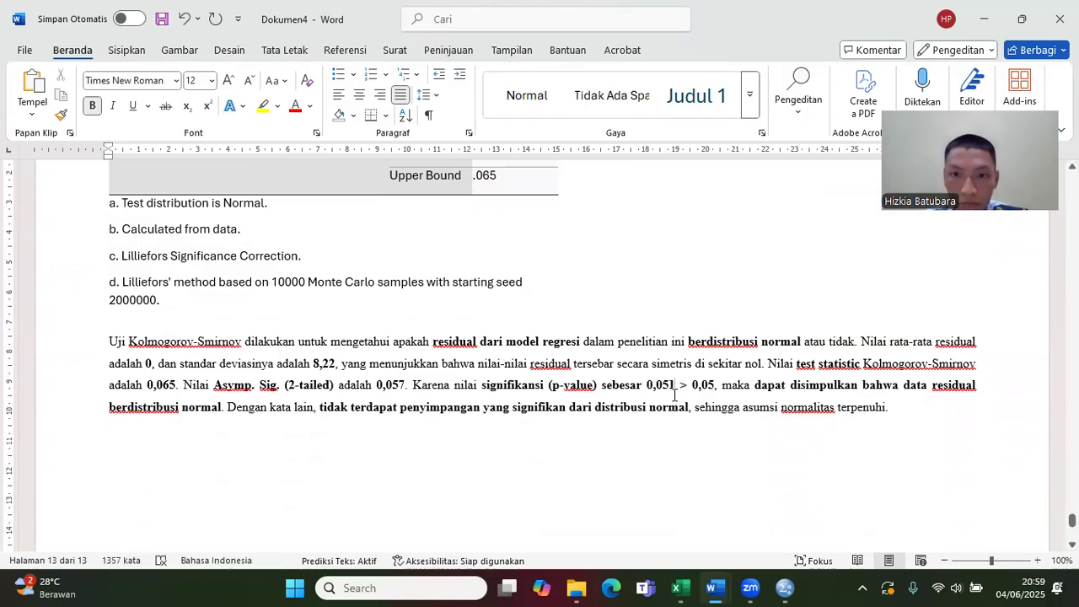
{"action": "key", "text": "BackSpace"}
{"action": "type", "text": "7"}
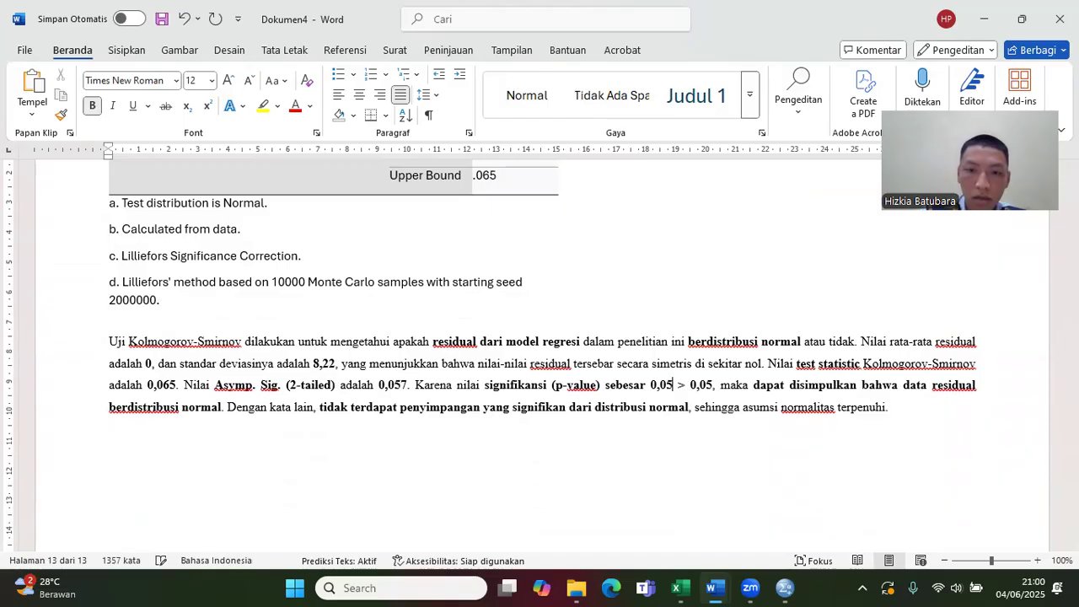